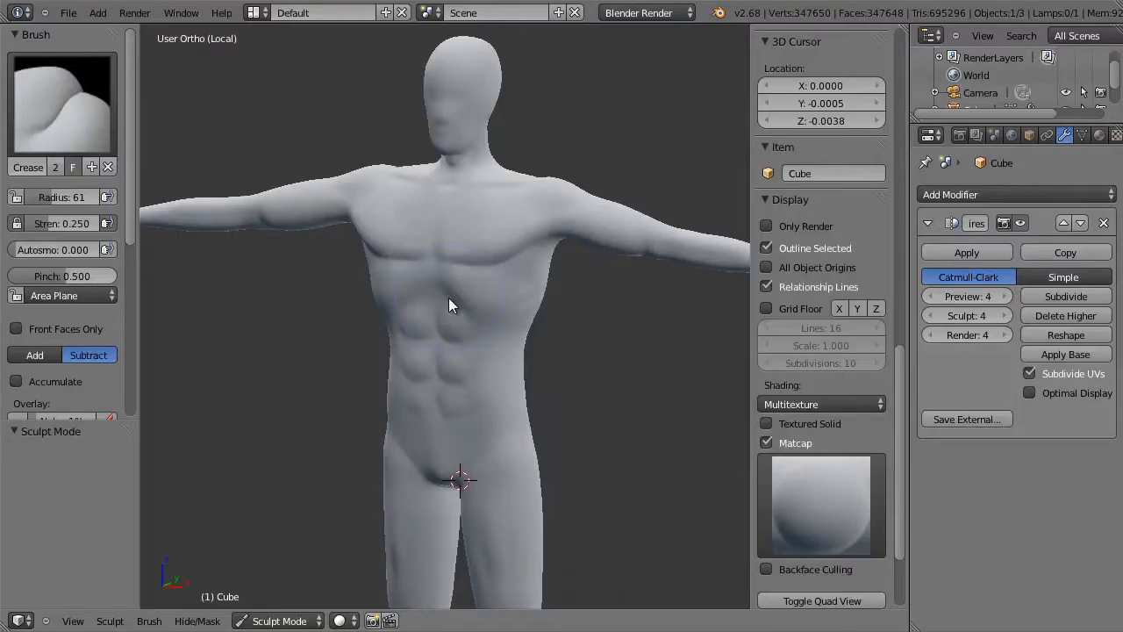
# Switch the sculpted figure to Object Mode and duplicate it 5 units along the X axis.
pyautogui.press('KP_1')
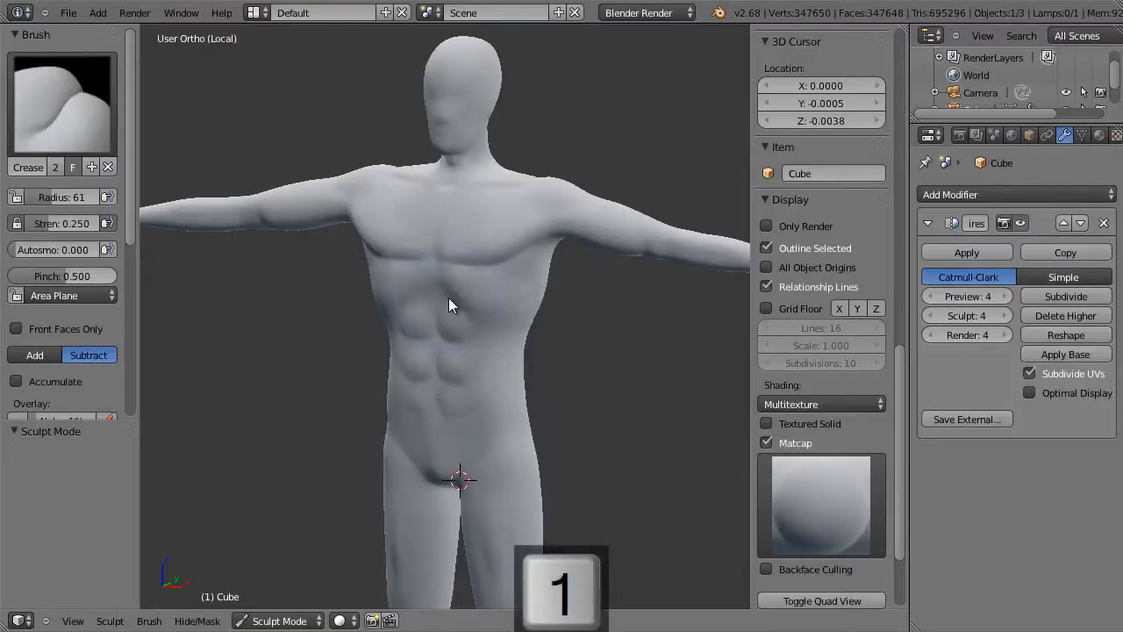
pyautogui.moveTo(451, 332); pyautogui.dragTo(448, 325, button='middle')
pyautogui.click(279, 620)
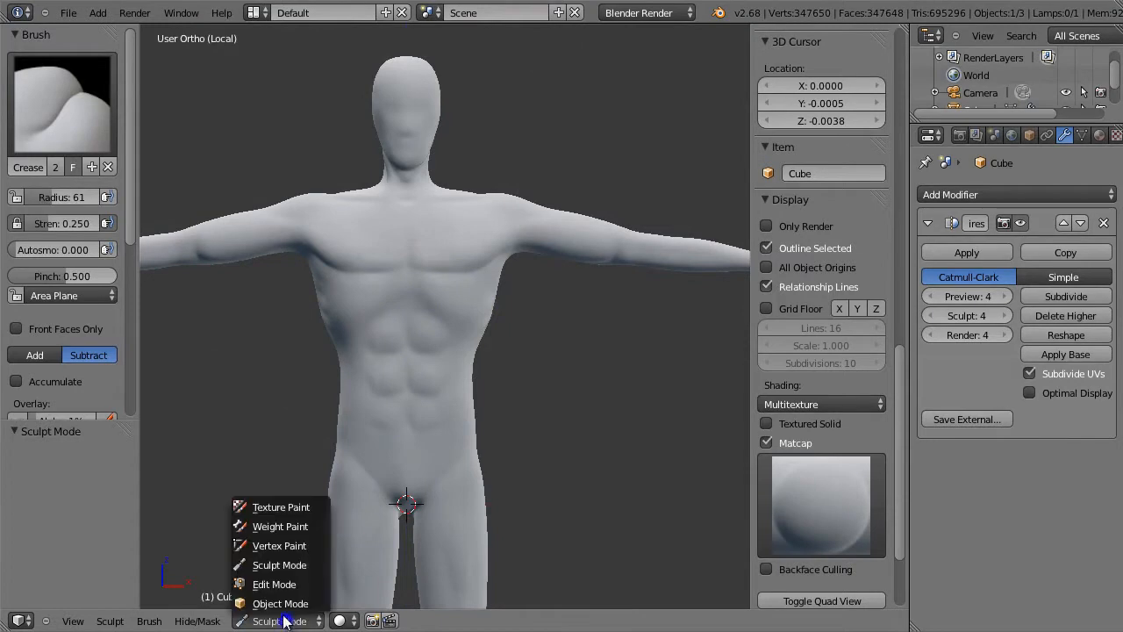
pyautogui.click(283, 604)
pyautogui.hotkey('shift', 'd')
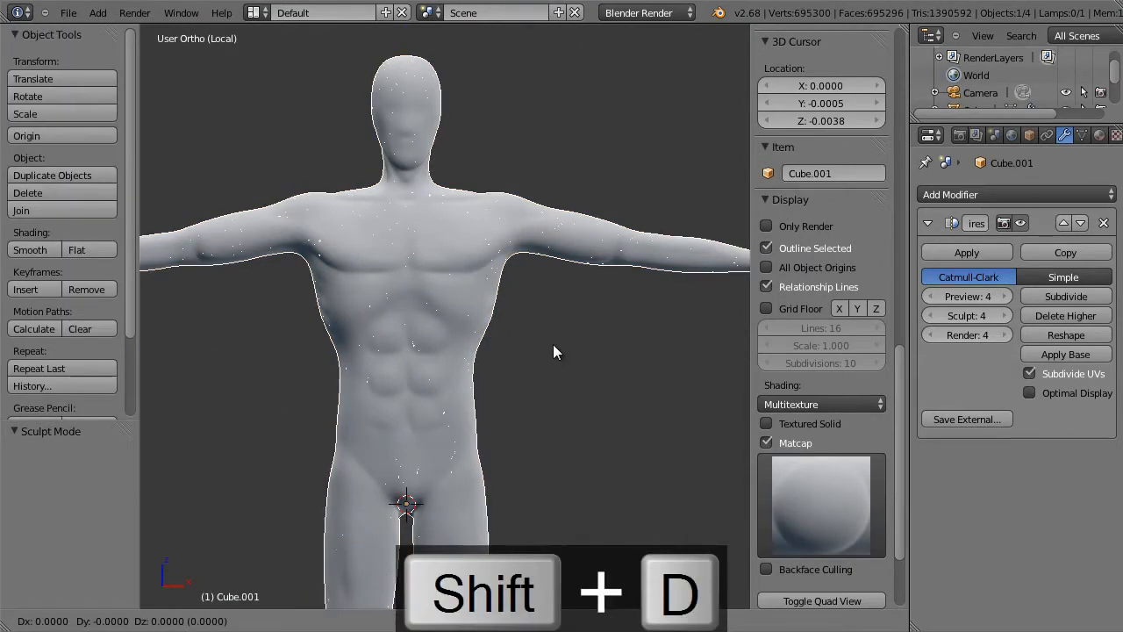
pyautogui.press('x')
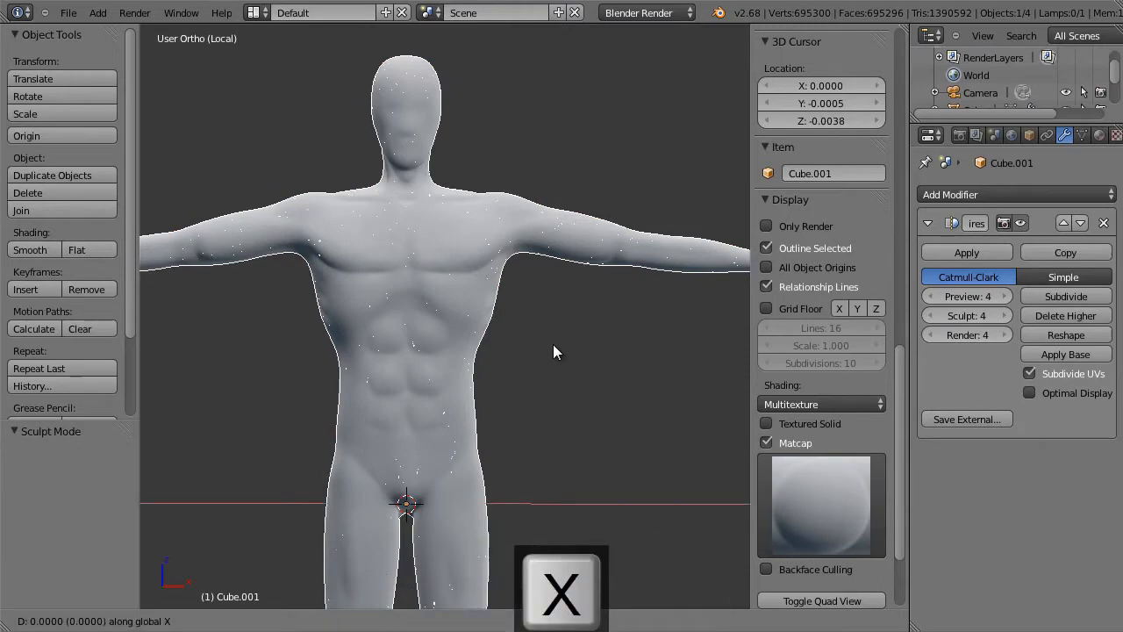
pyautogui.press('5')
pyautogui.press('Return')
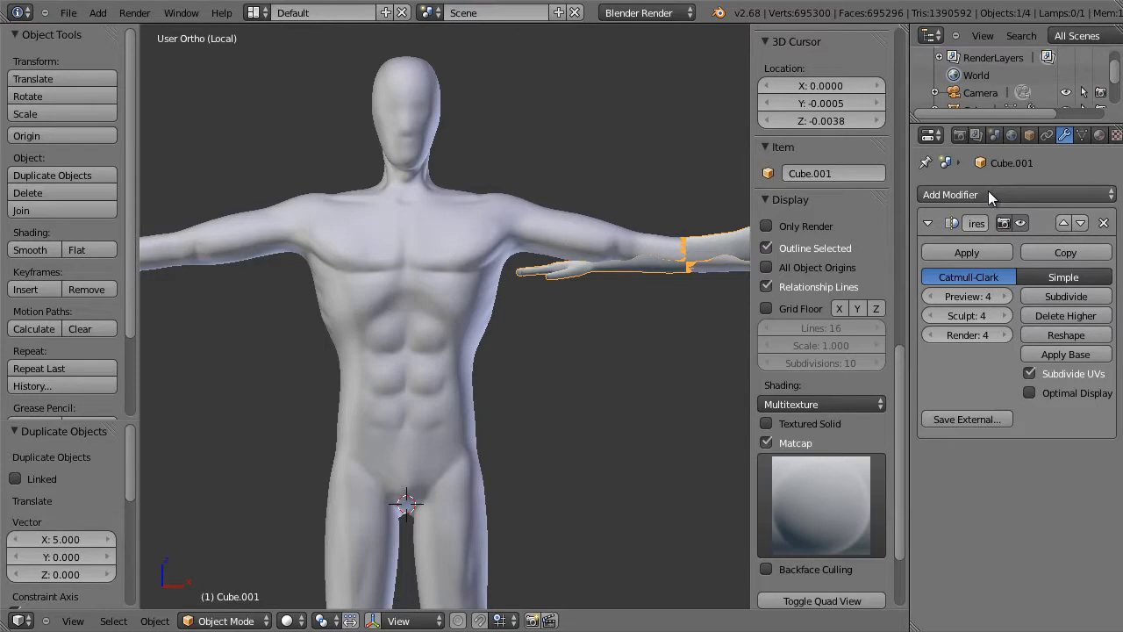
pyautogui.click(1104, 222)
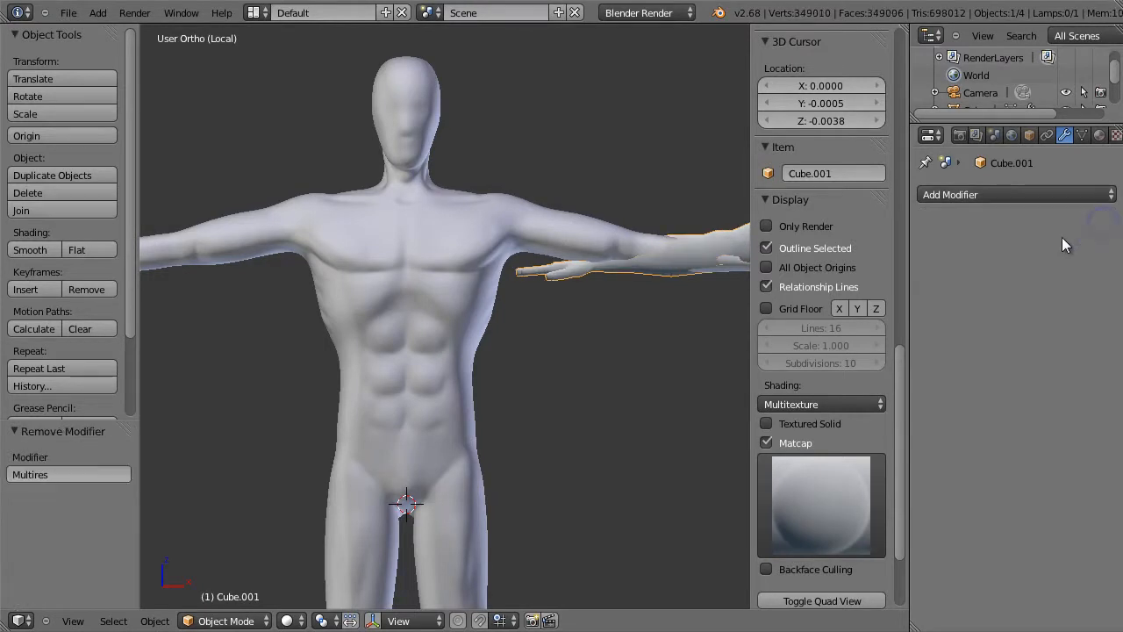
pyautogui.rightClick(451, 312)
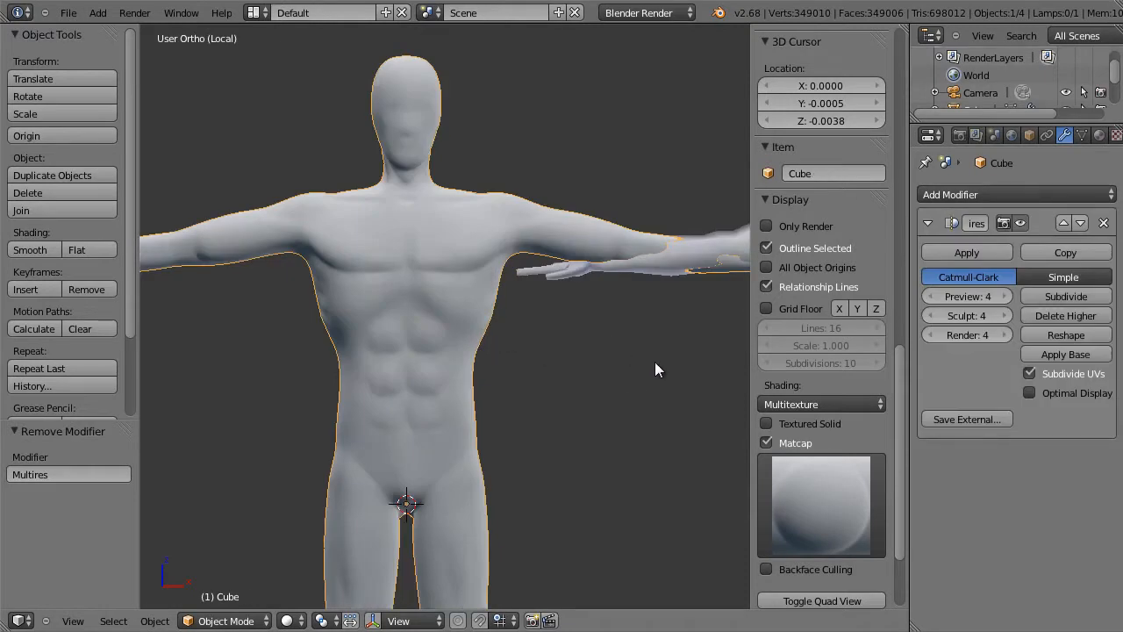
pyautogui.hotkey('ctrl', 'z')
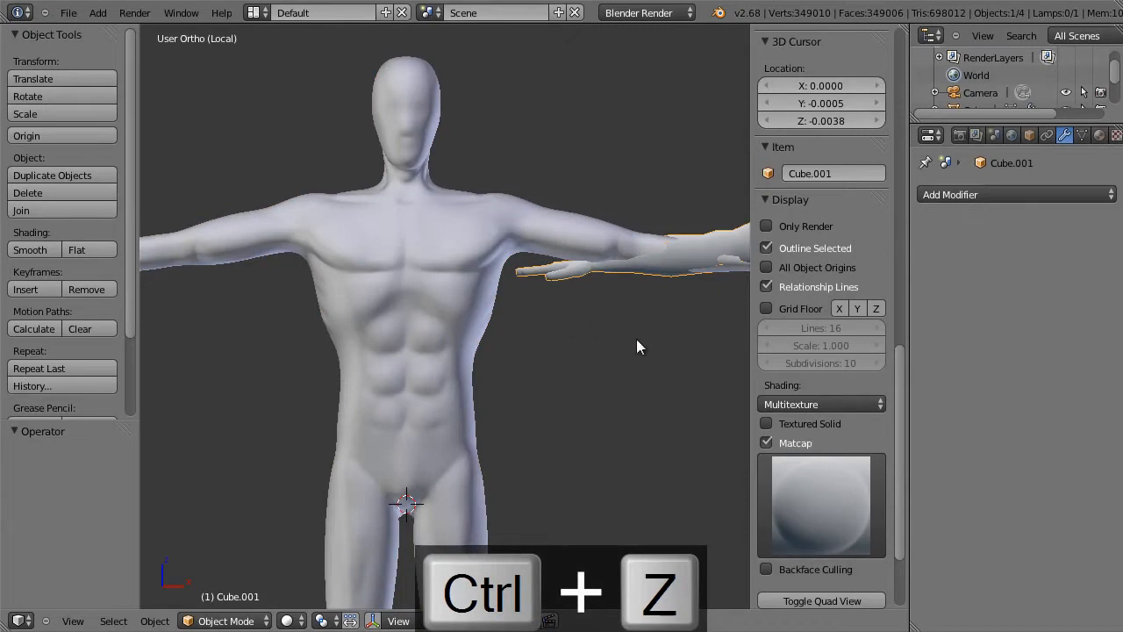
pyautogui.hotkey('ctrl', 'z')
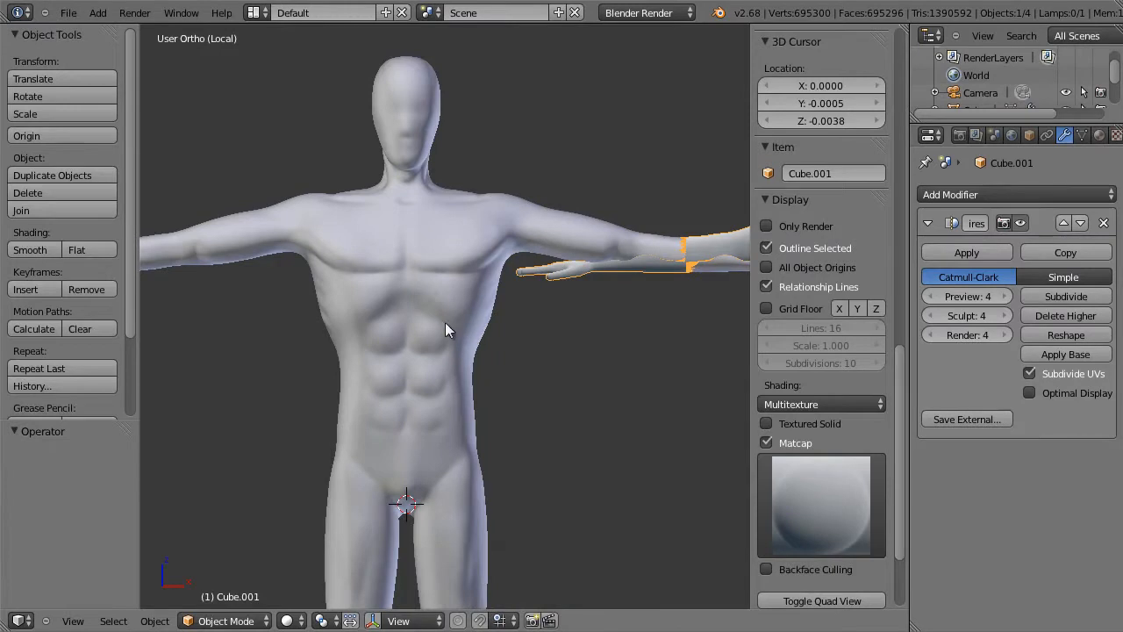
# Remove the Multires modifier from the original figure, leaving the duplicate's modifier in place.
pyautogui.moveTo(430, 287); pyautogui.dragTo(456, 327, button='right')
pyautogui.press('Escape')
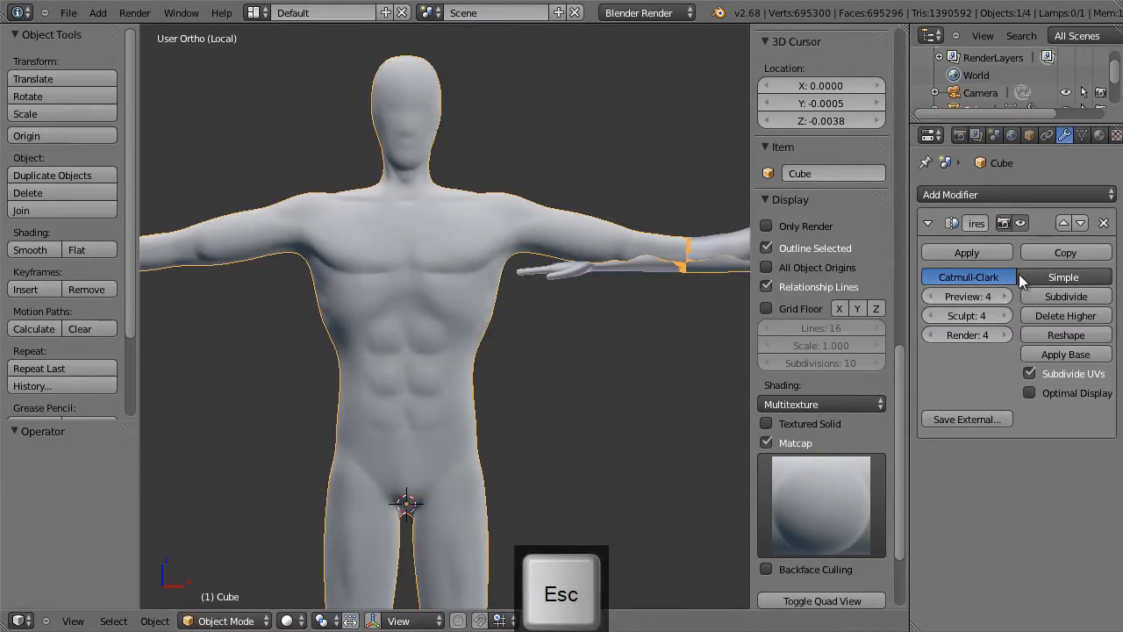
pyautogui.click(1104, 224)
pyautogui.moveTo(608, 361); pyautogui.dragTo(549, 372, button='middle')
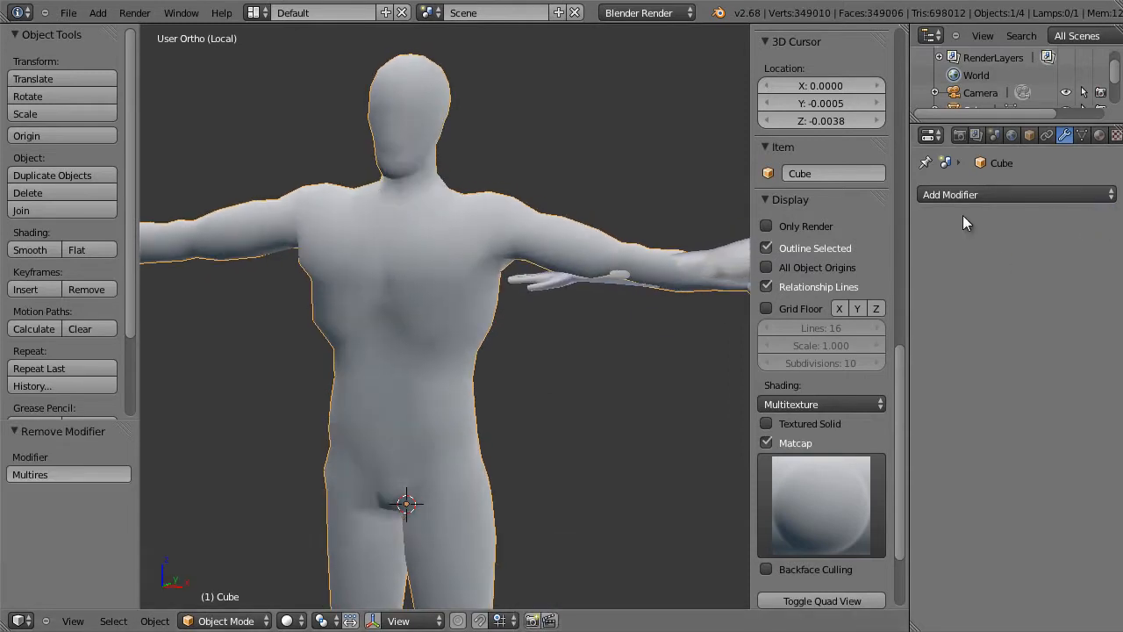
# Add a Subdivision Surface modifier to the original figure with its View subdivisions set to 2.
pyautogui.click(972, 193)
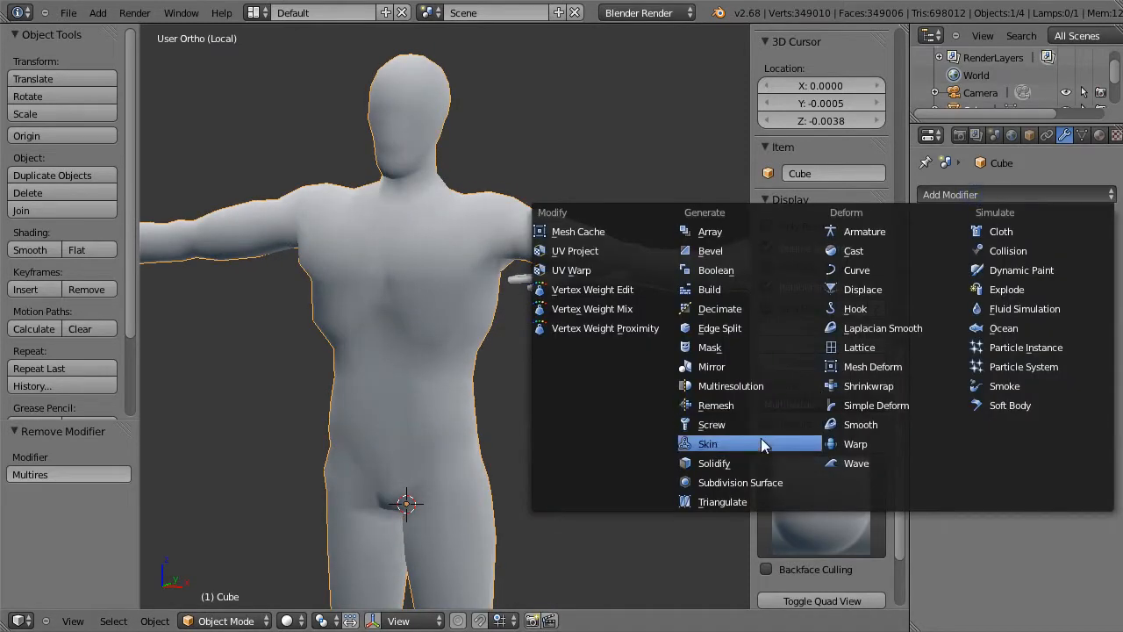
pyautogui.click(759, 479)
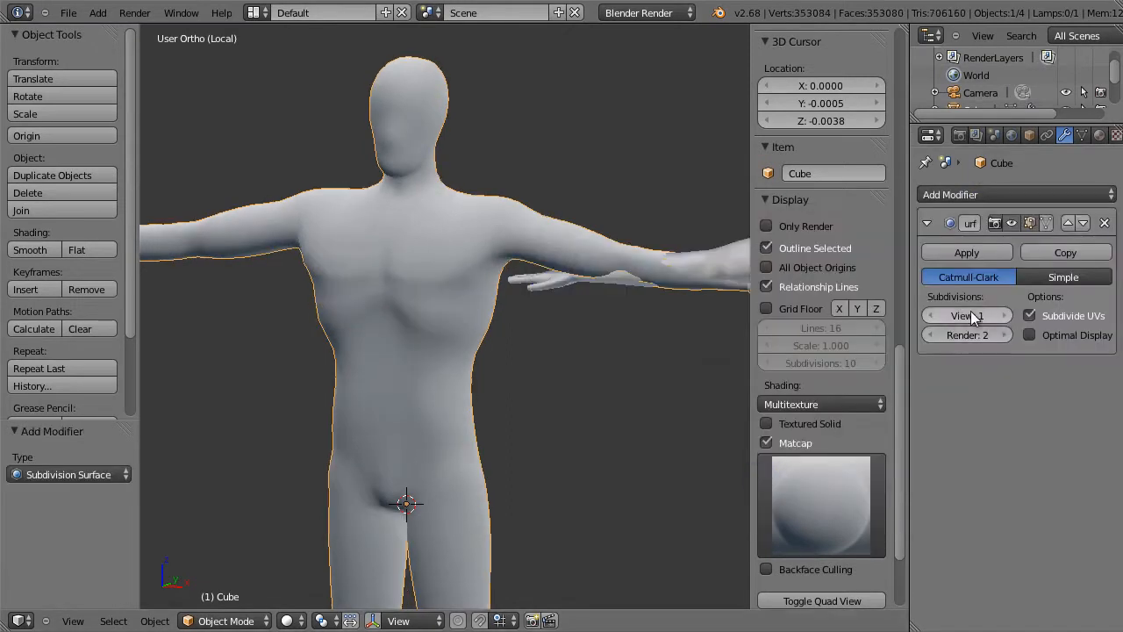
pyautogui.click(1005, 315)
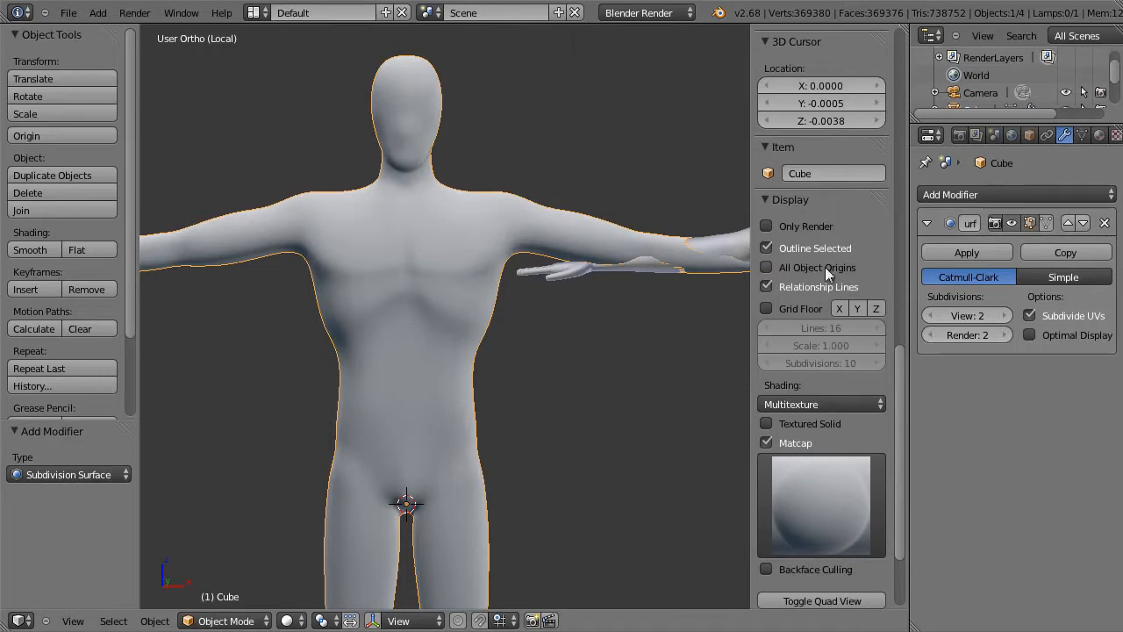
# Move the detailed duplicate figure -5 units along the X axis onto the original figure.
pyautogui.scroll(-5, 638, 391)
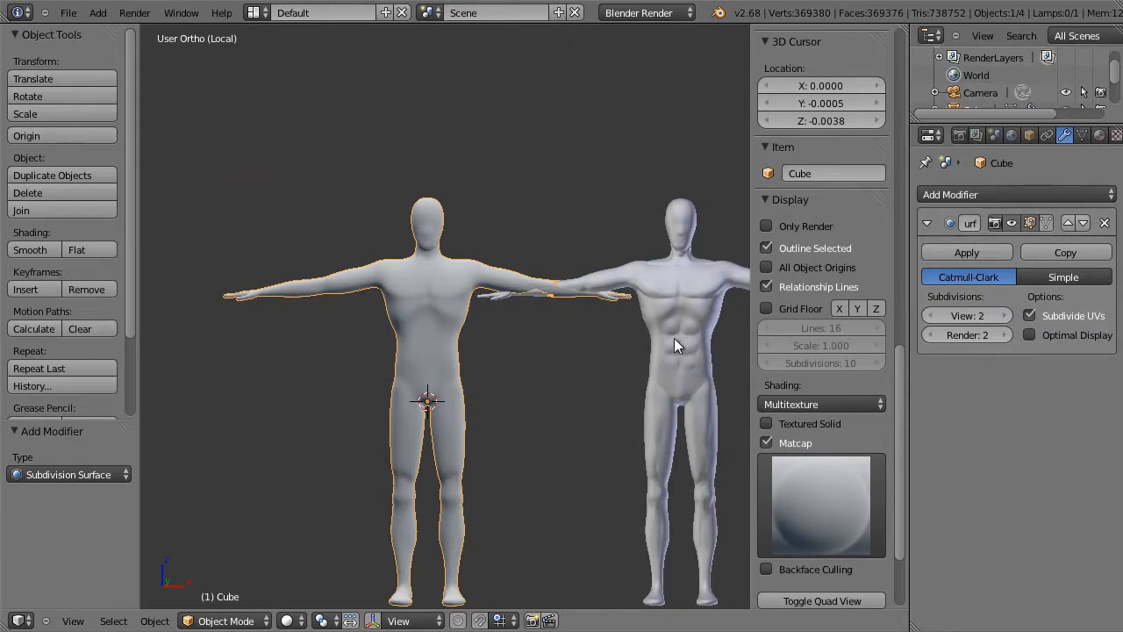
pyautogui.rightClick(673, 343)
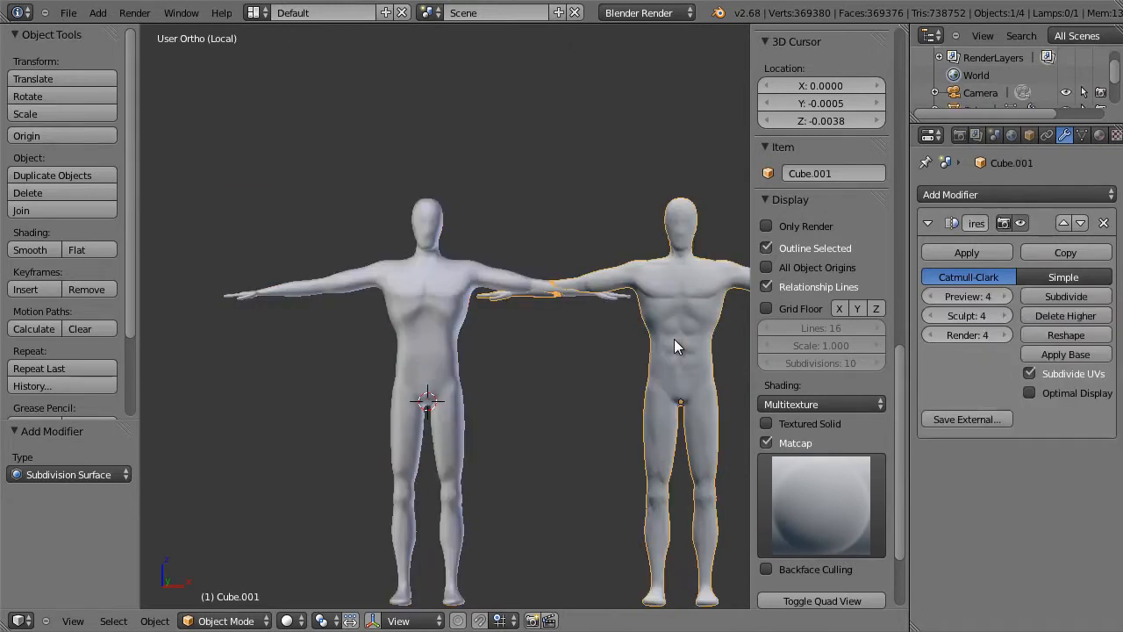
pyautogui.press('1')
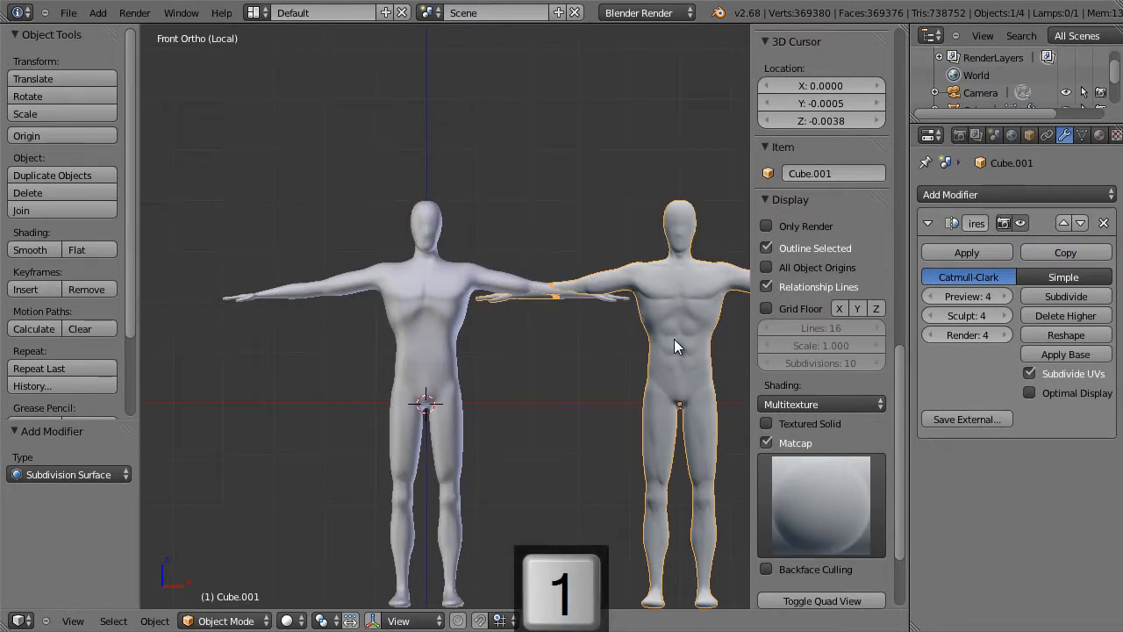
pyautogui.write('g')
pyautogui.write('x-5')
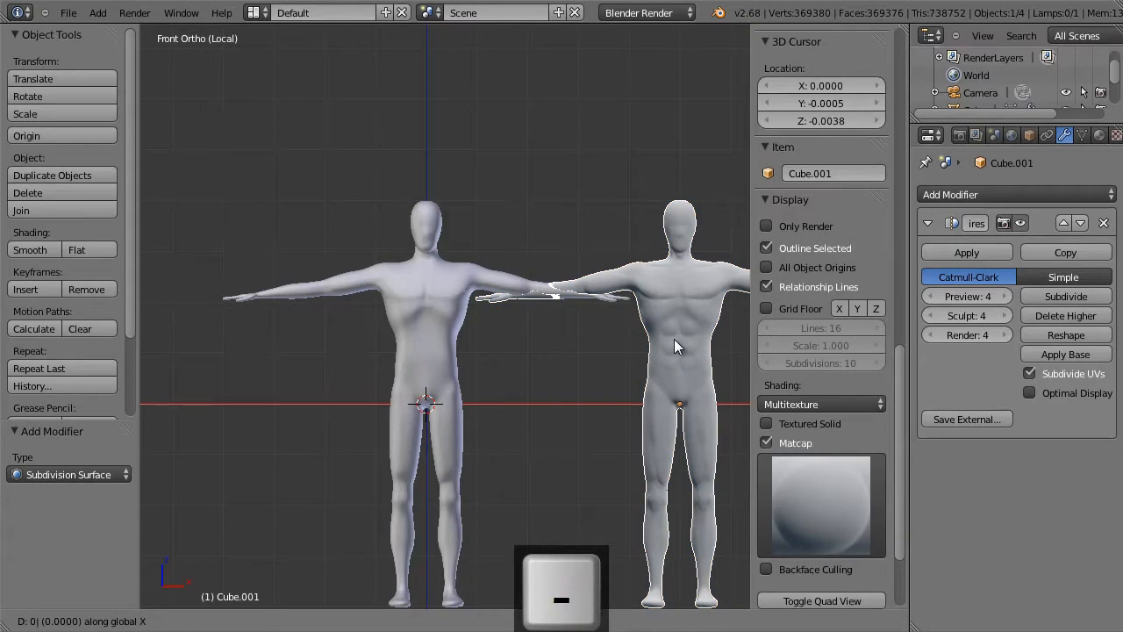
pyautogui.press('Return')
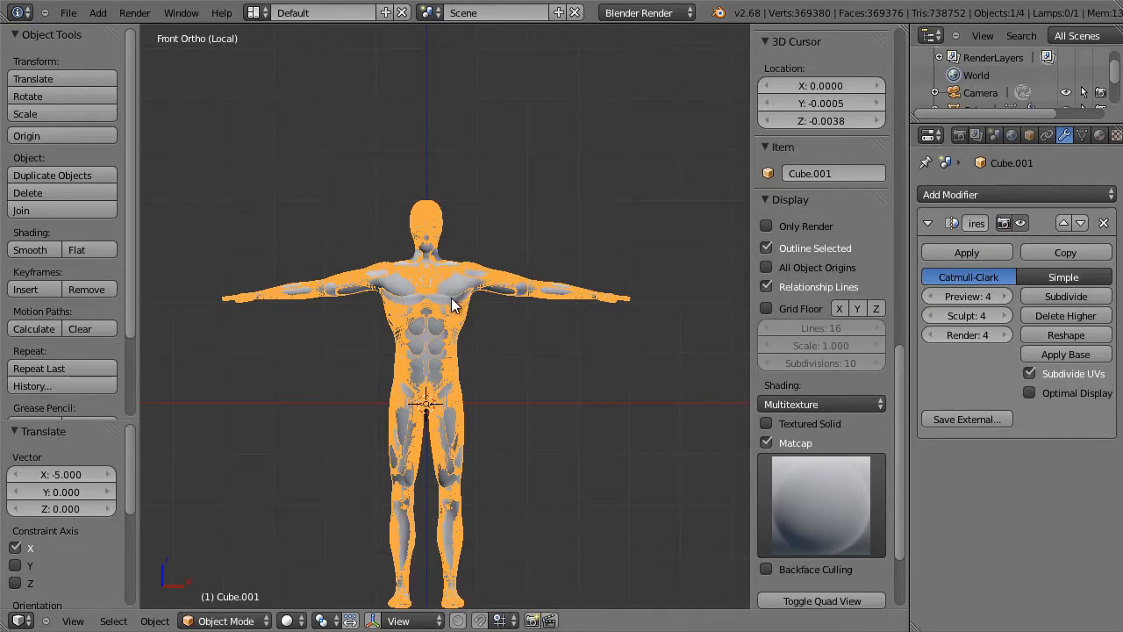
# Select the low-resolution Cube figure out of the two overlapping figures, checking the selection with a cancelled move.
pyautogui.press('a')
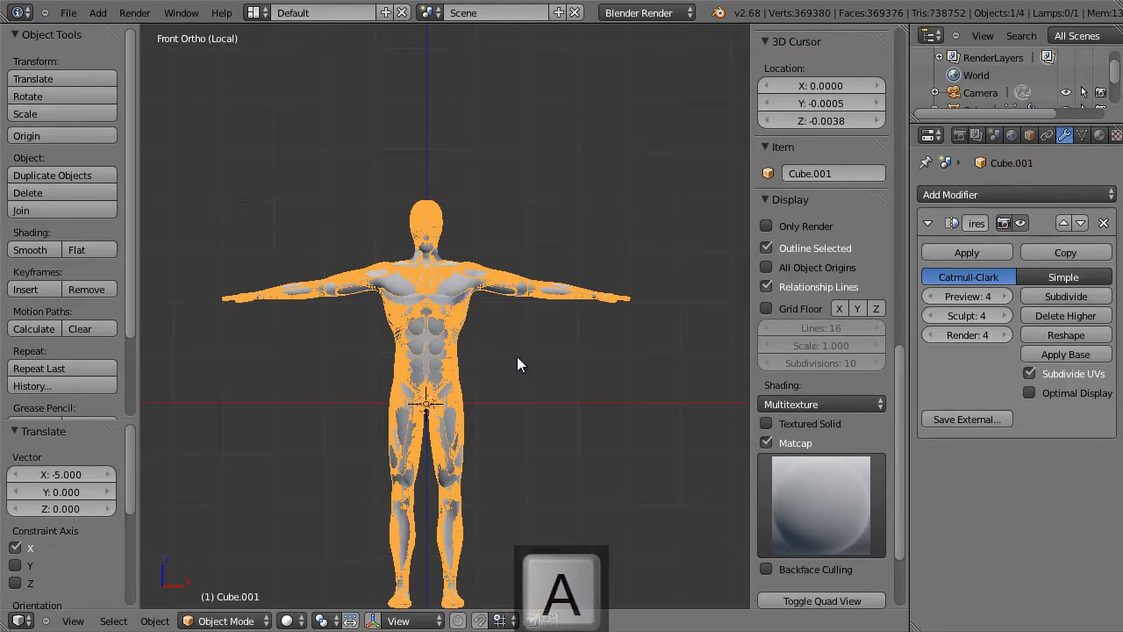
pyautogui.rightClick(455, 285)
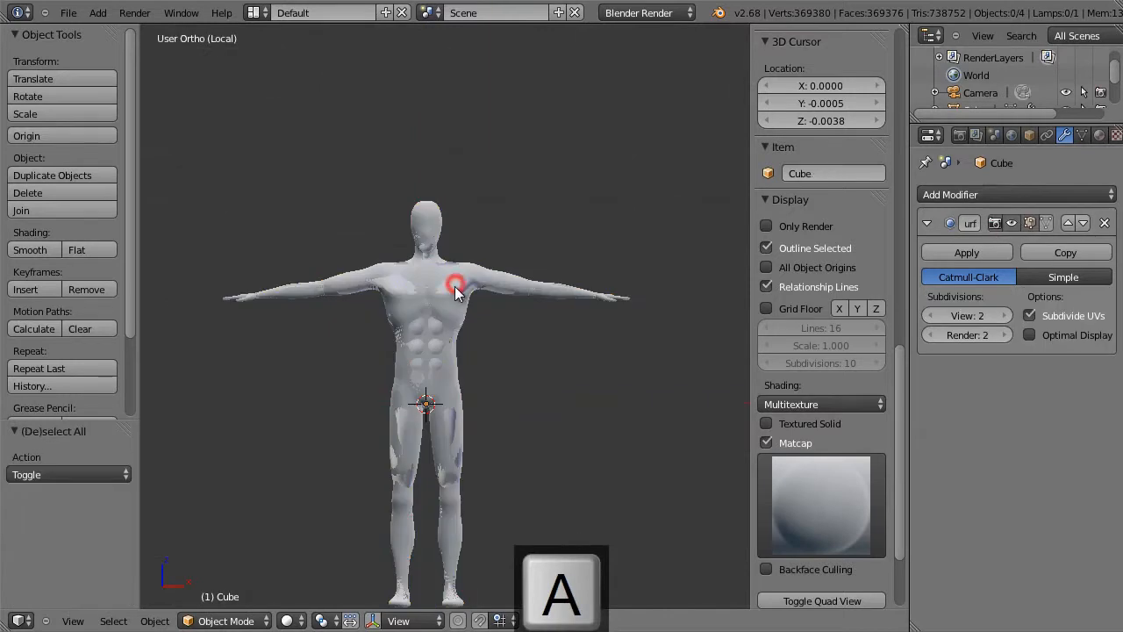
pyautogui.moveTo(550, 359); pyautogui.dragTo(549, 355, button='right')
pyautogui.press('Escape')
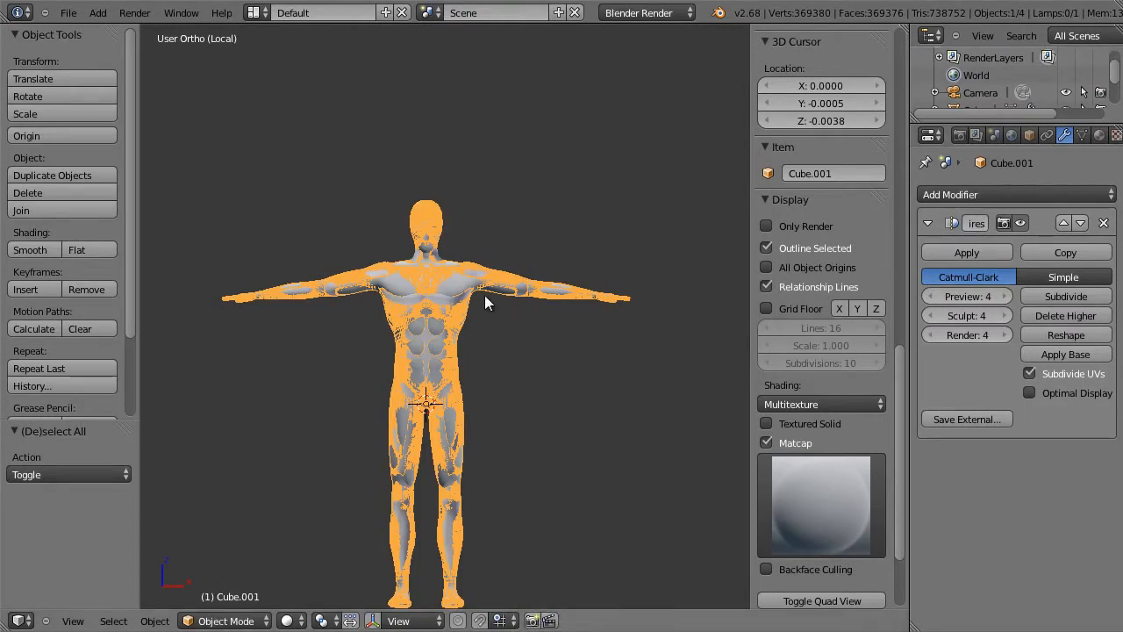
pyautogui.rightClick(455, 284)
pyautogui.rightClick(465, 293)
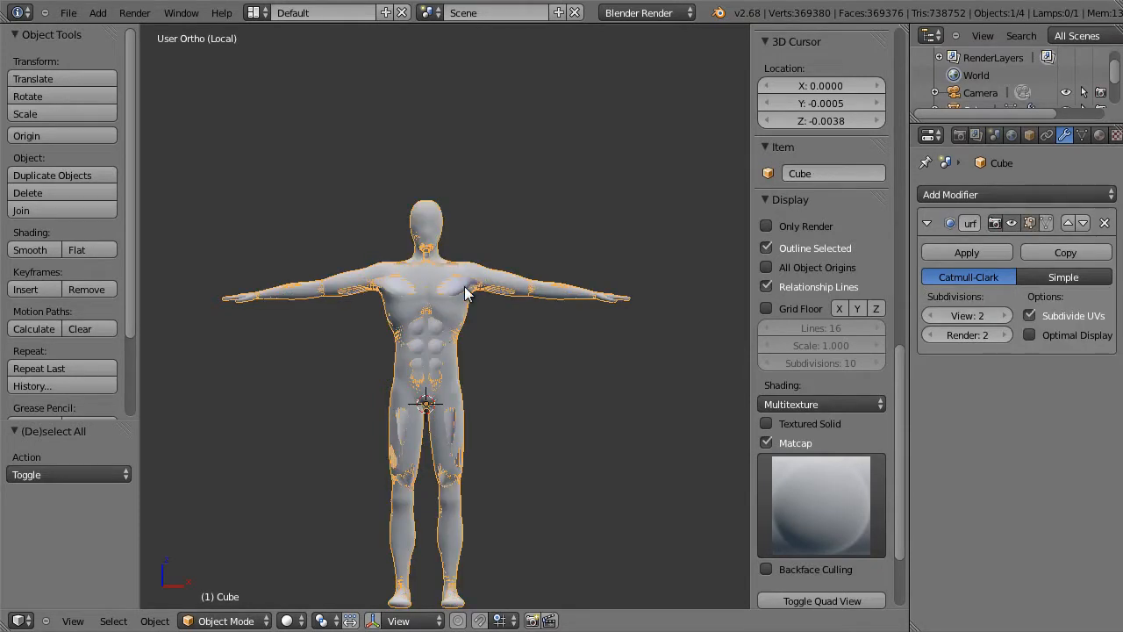
pyautogui.press('g')
pyautogui.press('Escape')
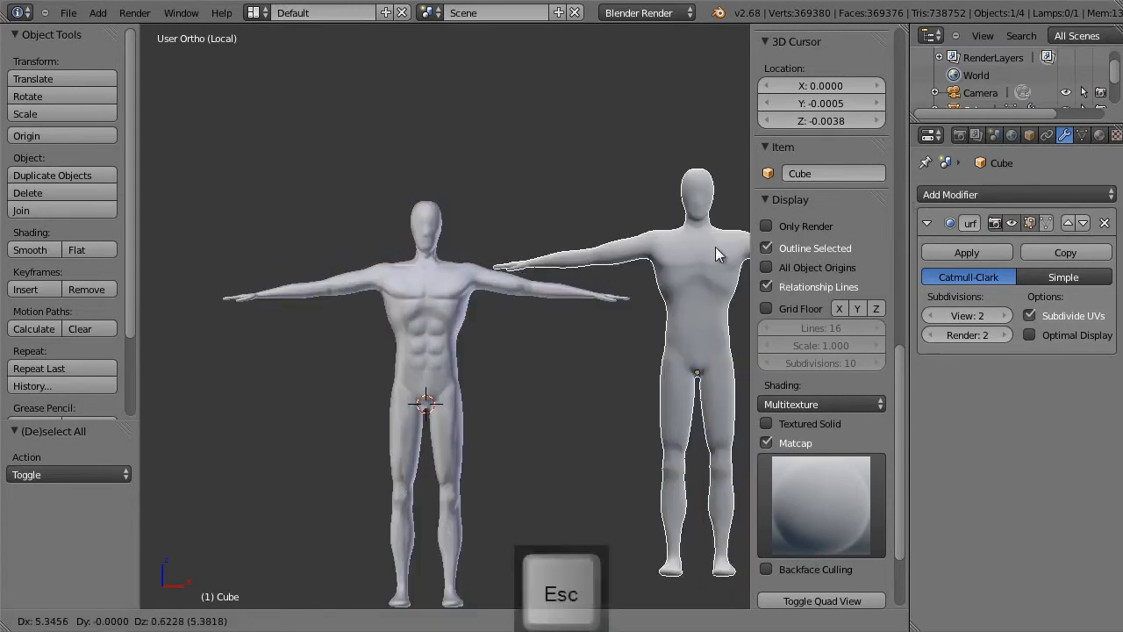
# Set the figure's material texture Tex to the Image or Movie type and assign the existing costume image.
pyautogui.click(1100, 135)
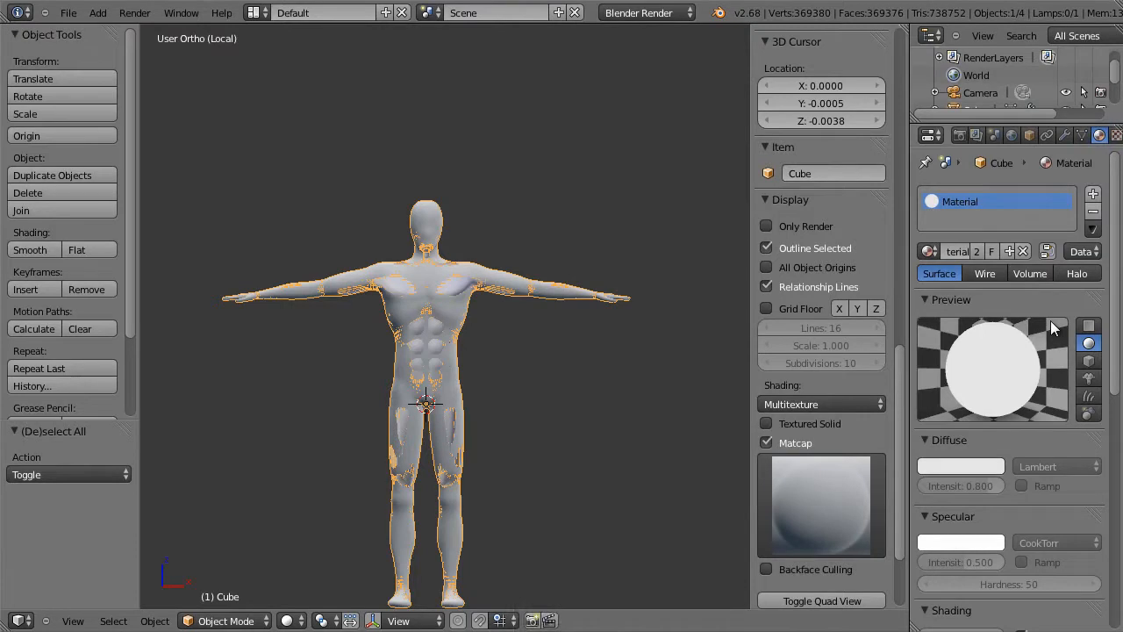
pyautogui.scroll(-3, 1050, 320)
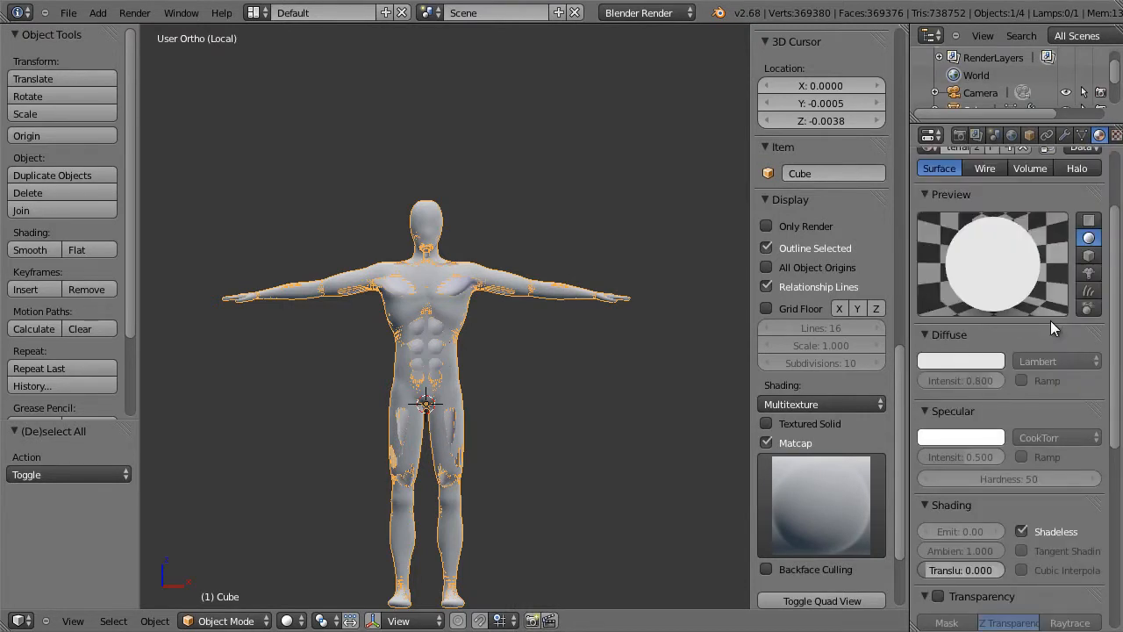
pyautogui.scroll(2, 1032, 289)
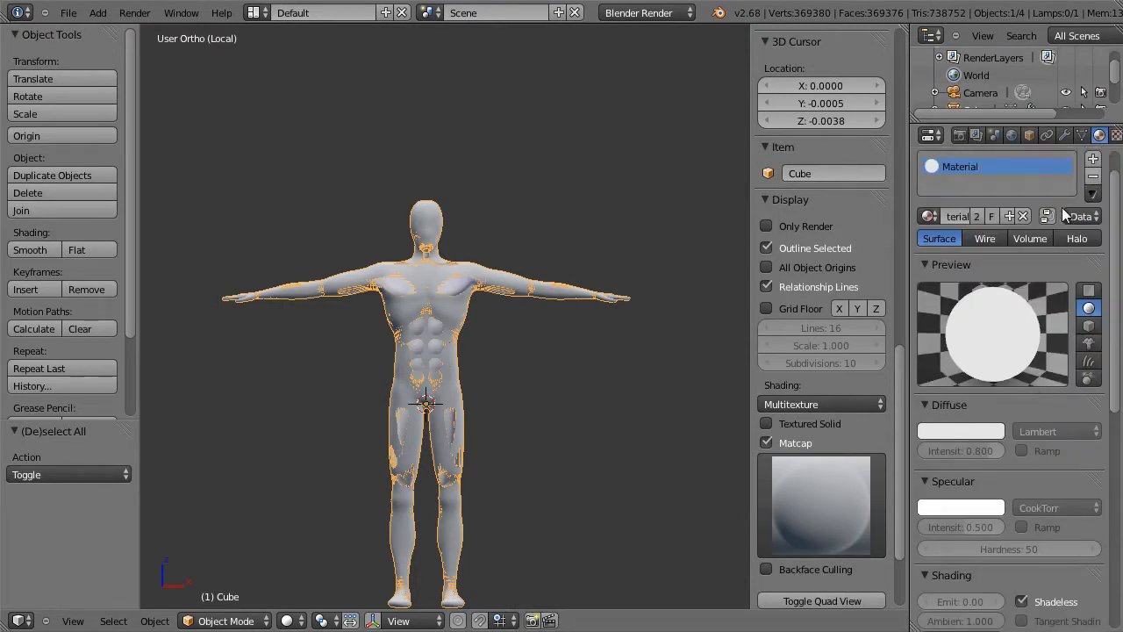
pyautogui.click(1116, 135)
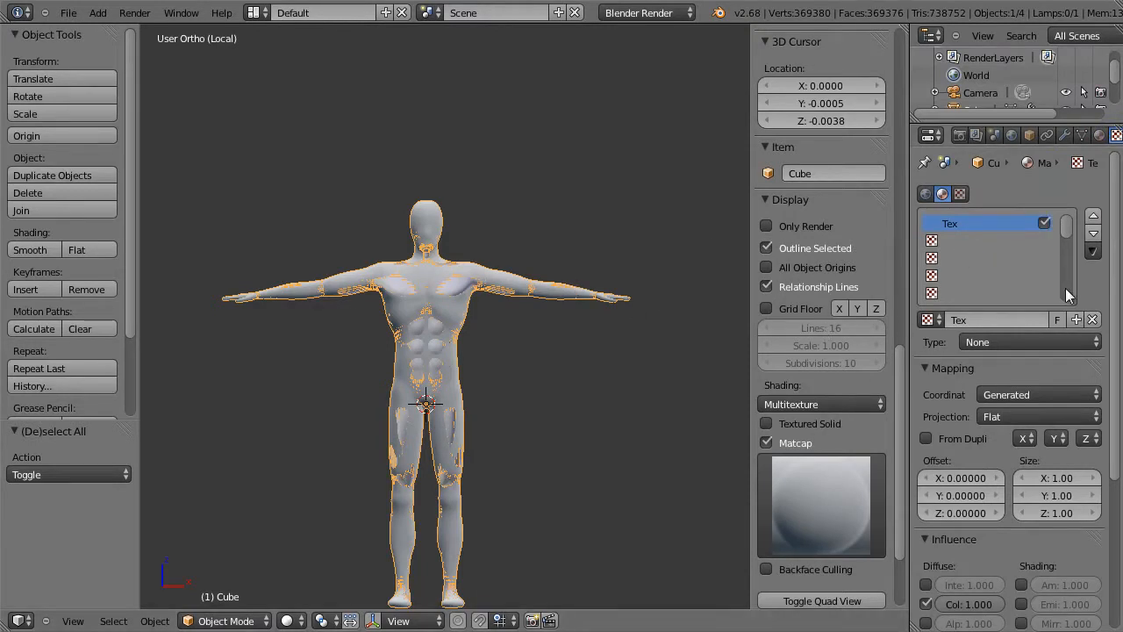
pyautogui.click(990, 341)
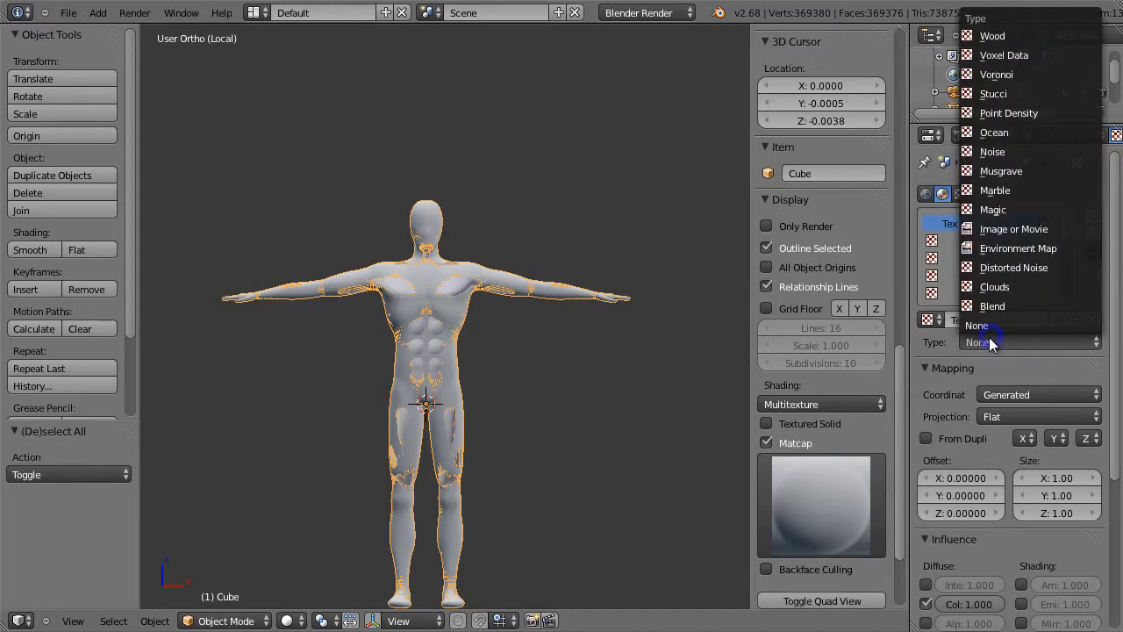
pyautogui.click(1019, 232)
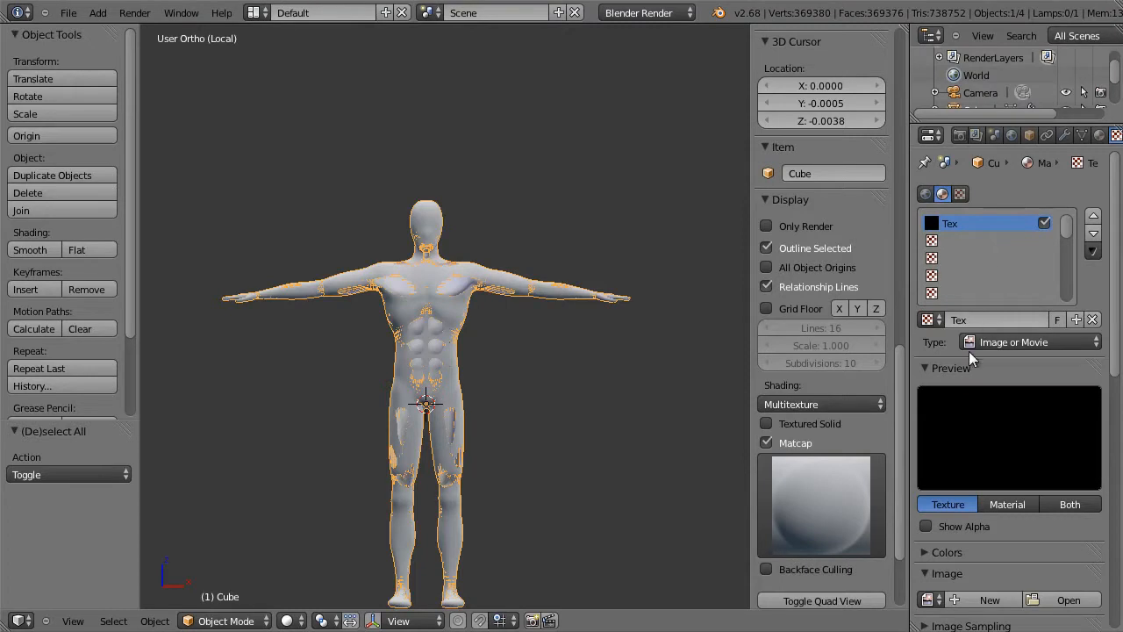
pyautogui.scroll(-7, 970, 346)
pyautogui.click(931, 354)
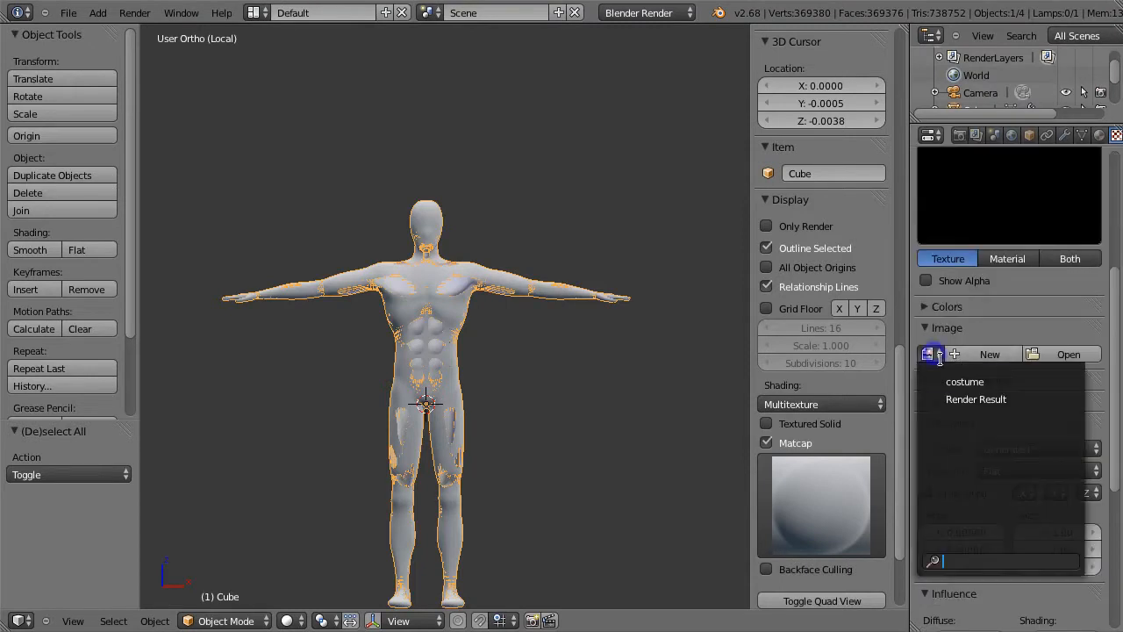
pyautogui.click(965, 380)
# Set the costume texture's mapping coordinates to UV and use the UVMap layer.
pyautogui.scroll(-4, 1007, 367)
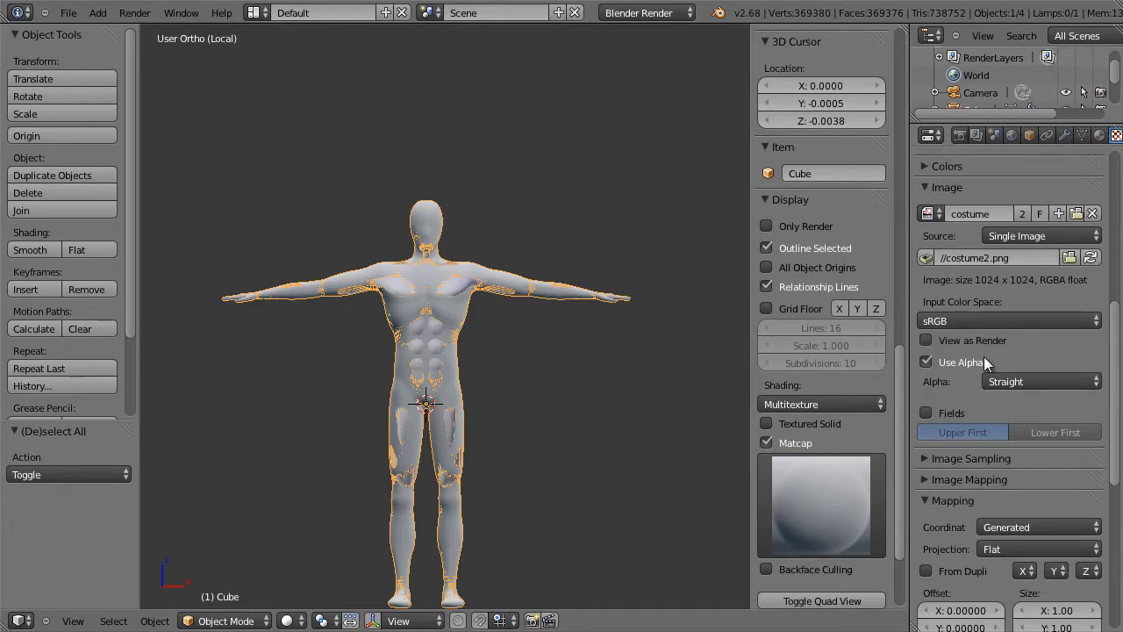
pyautogui.scroll(-2, 987, 351)
pyautogui.scroll(-3, 987, 351)
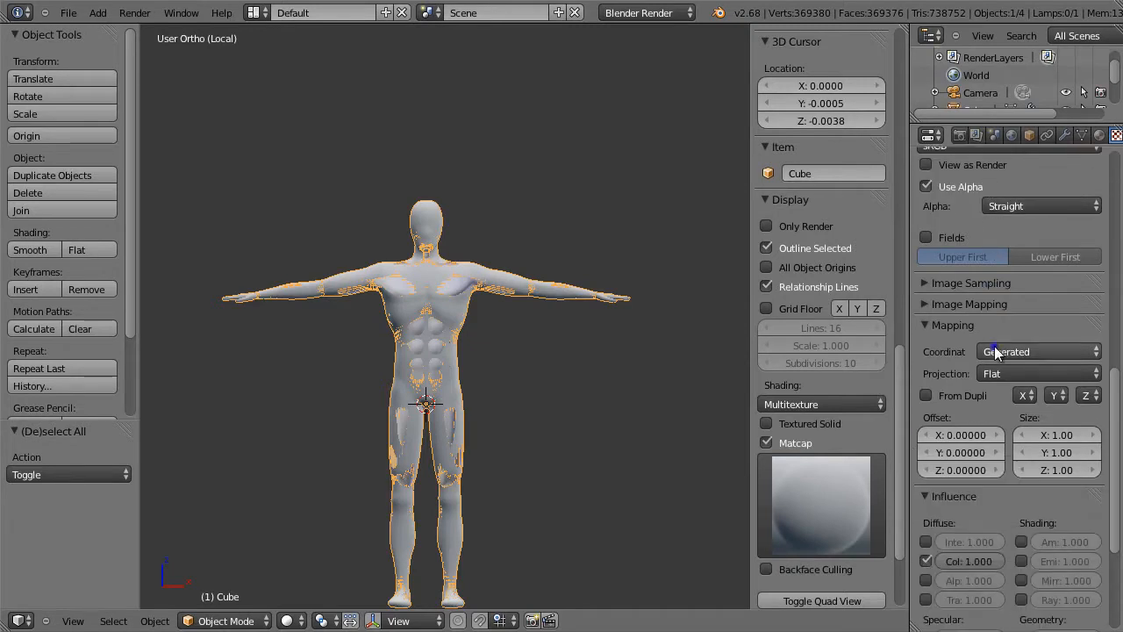
pyautogui.click(989, 350)
pyautogui.click(1015, 282)
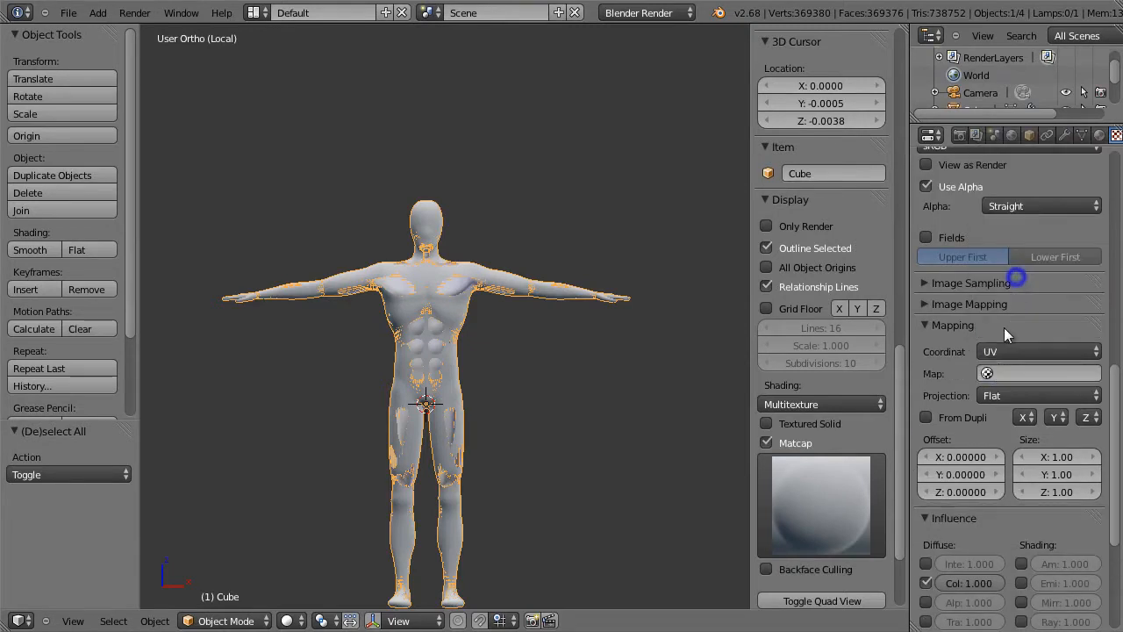
pyautogui.click(1001, 372)
pyautogui.click(1002, 399)
pyautogui.scroll(-5, 955, 361)
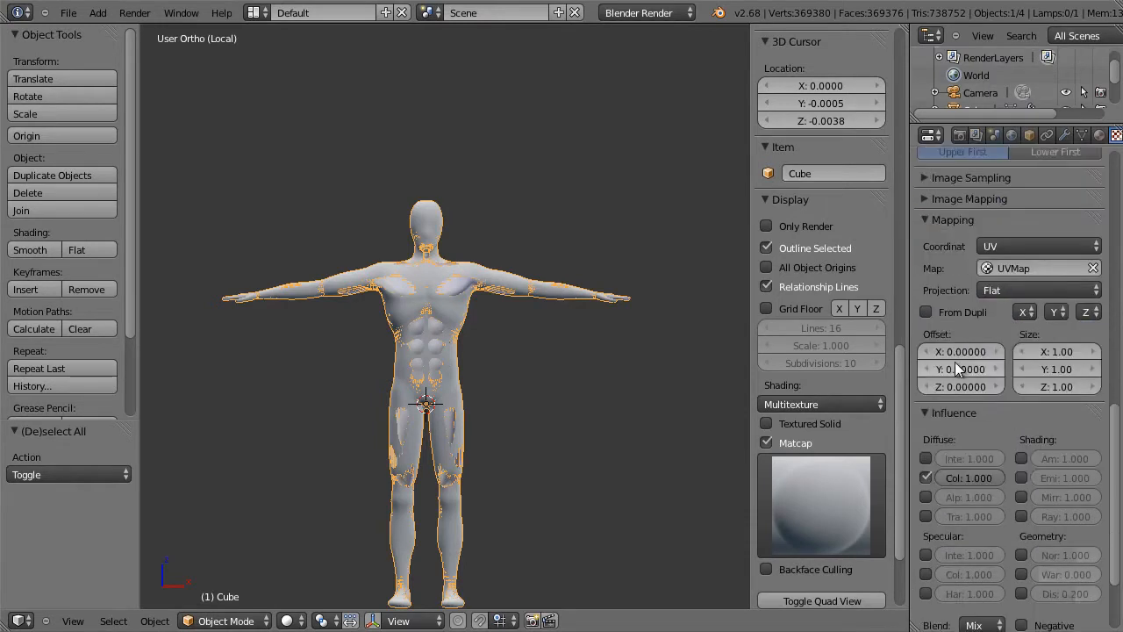
# Rename the figure's Tex texture as costume.
pyautogui.scroll(20, 1005, 359)
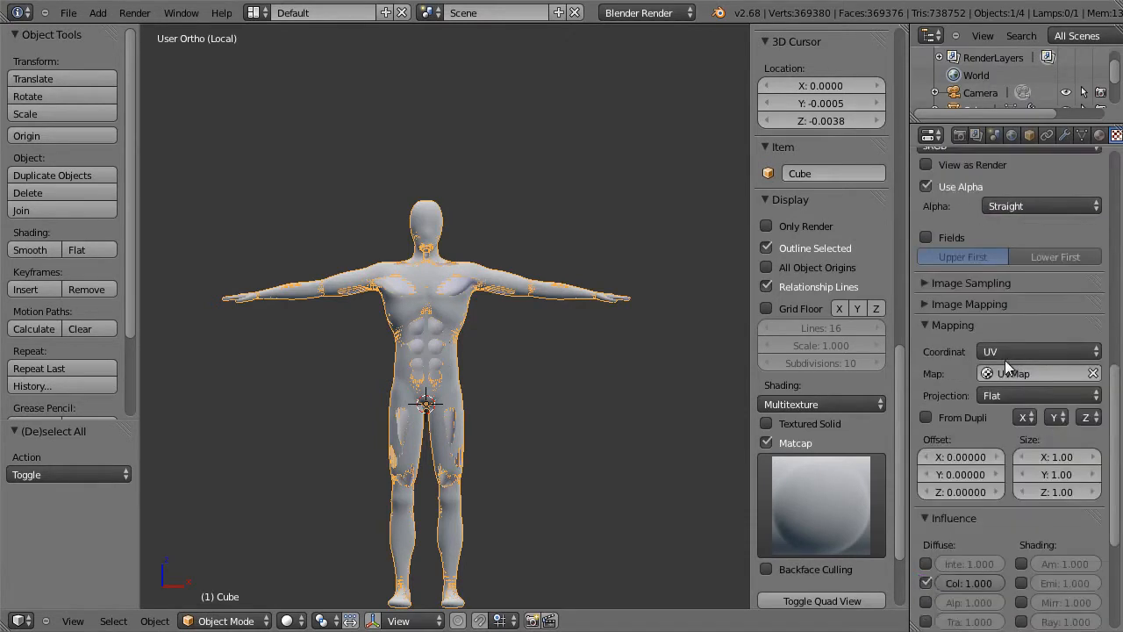
pyautogui.scroll(3, 1005, 367)
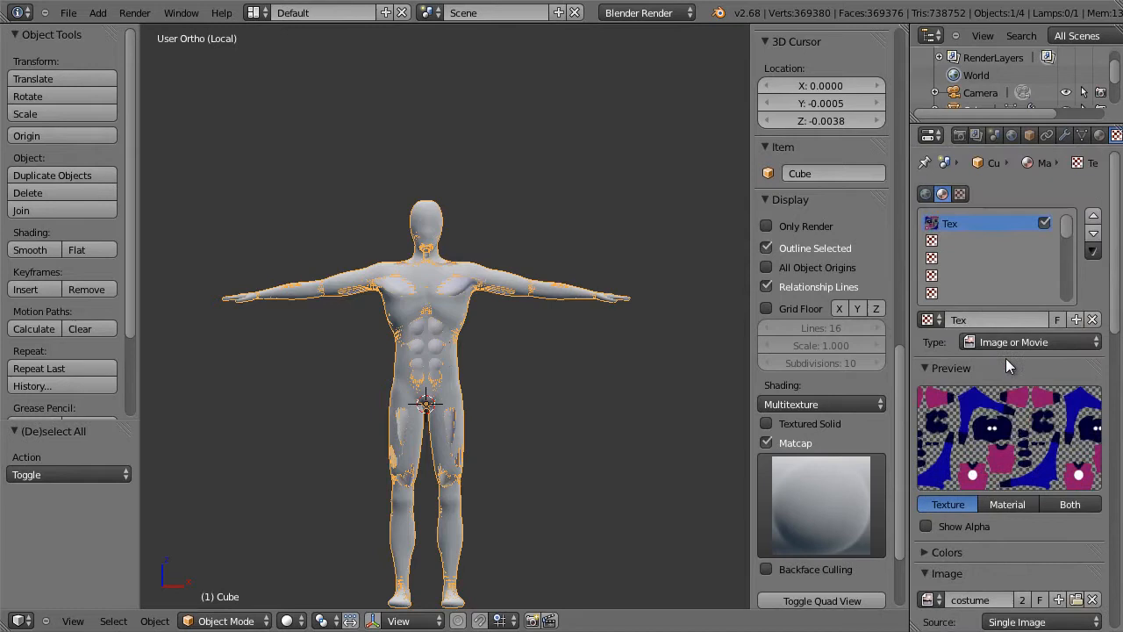
pyautogui.click(977, 318)
pyautogui.write('c')
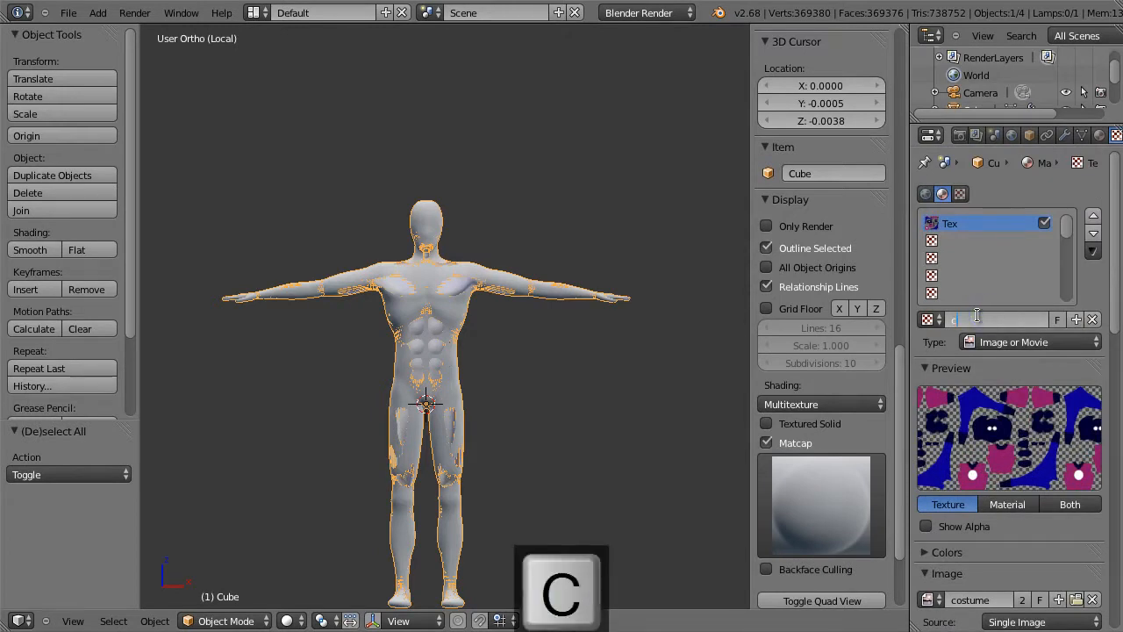
pyautogui.write('ostume')
pyautogui.press('Return')
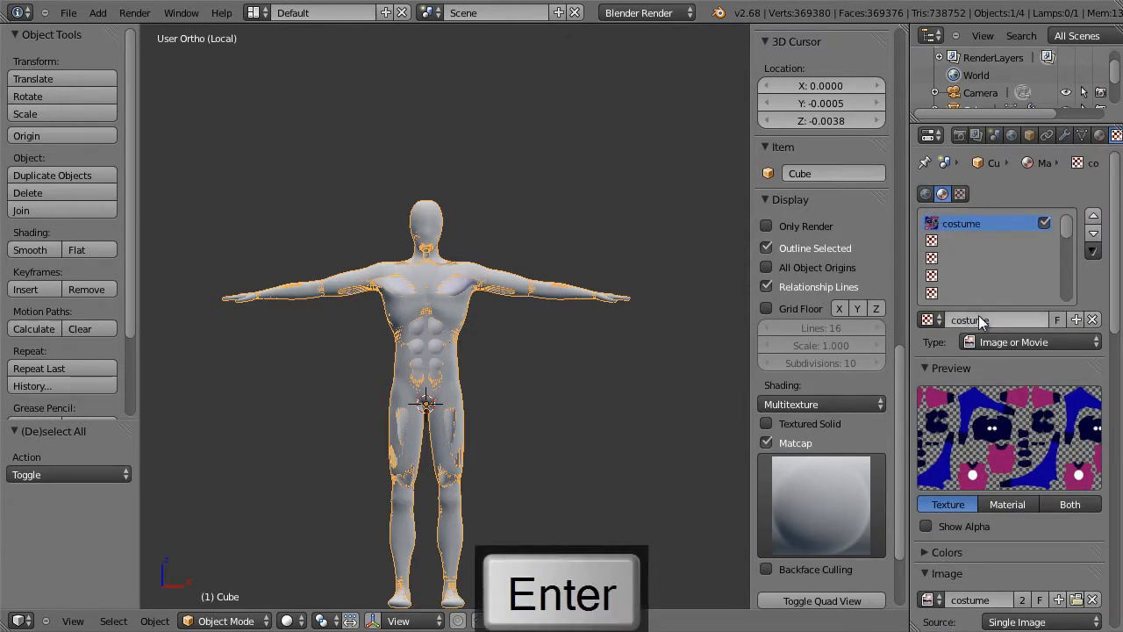
# Rename the figure's material as costume.
pyautogui.click(1100, 135)
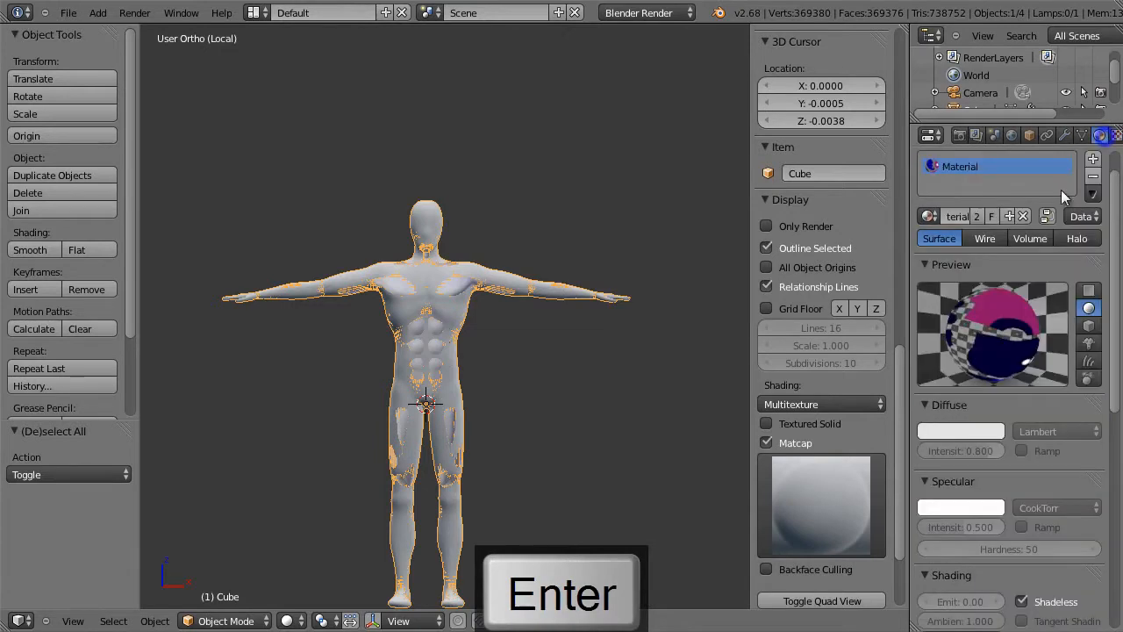
pyautogui.doubleClick(960, 215)
pyautogui.write('costum')
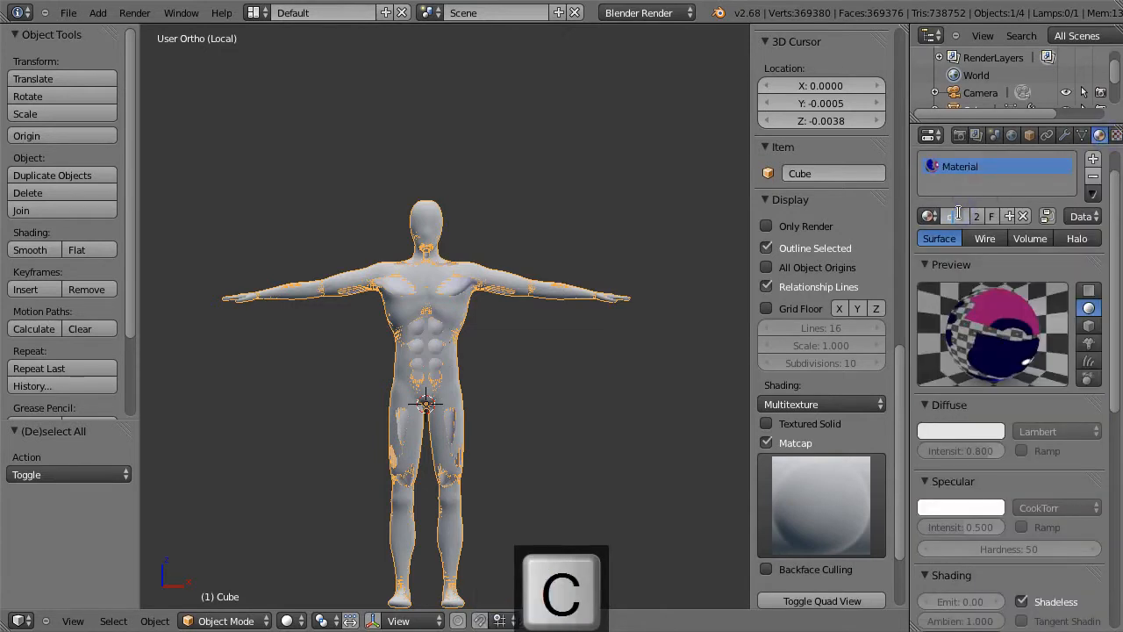
pyautogui.write('e')
pyautogui.press('Return')
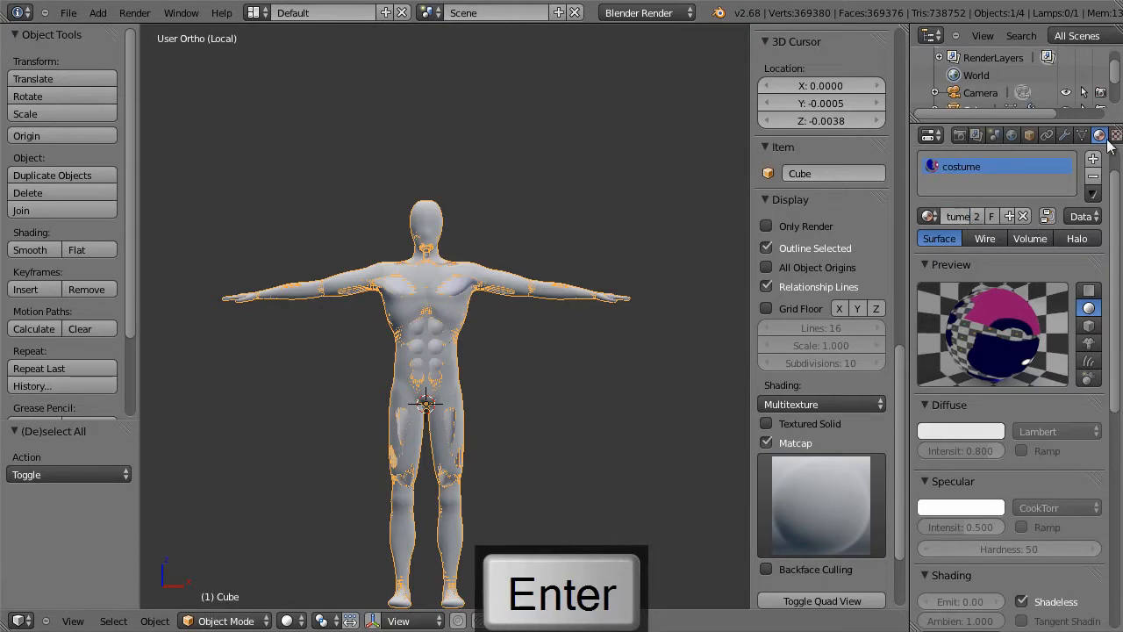
# Add a new texture in the slot below the costume texture and set its type to Image or Movie.
pyautogui.click(1116, 137)
pyautogui.click(961, 240)
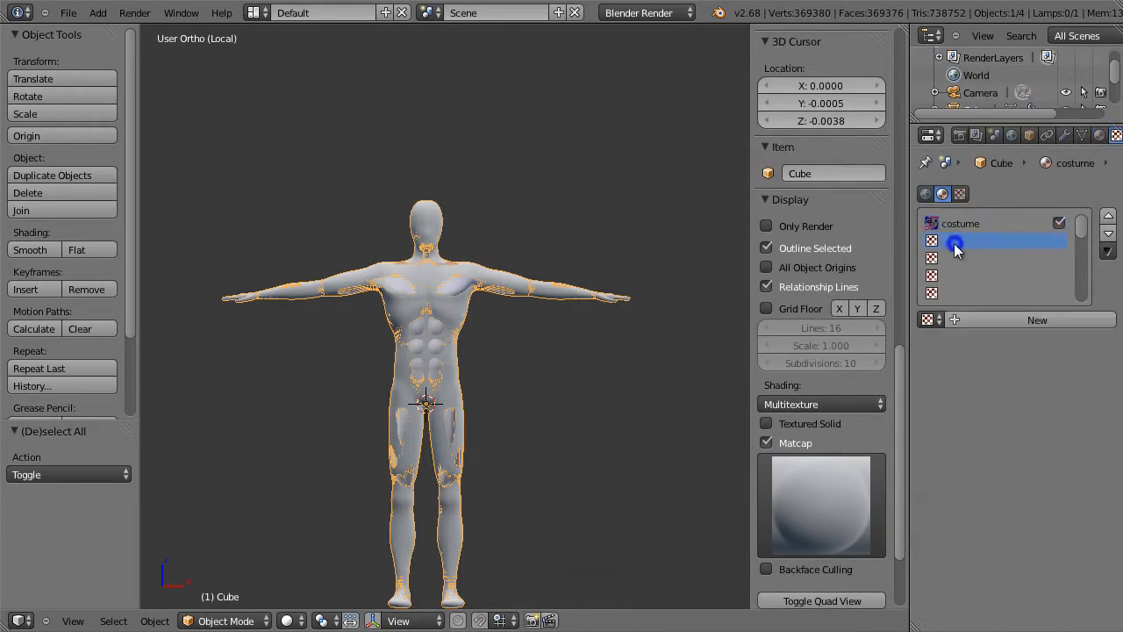
pyautogui.click(969, 317)
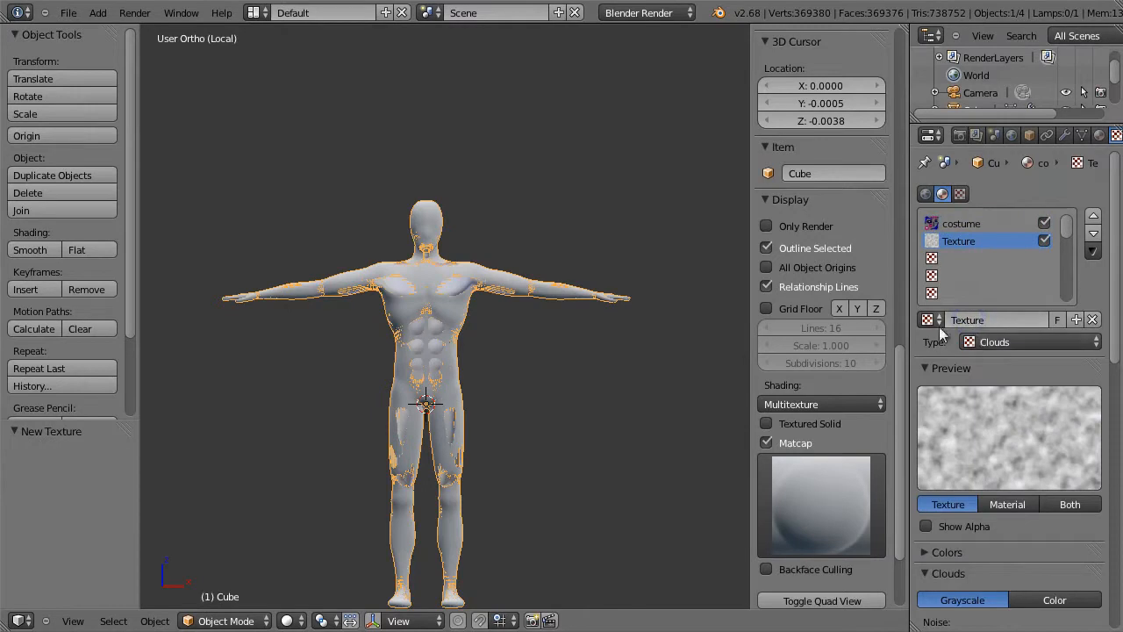
pyautogui.click(931, 320)
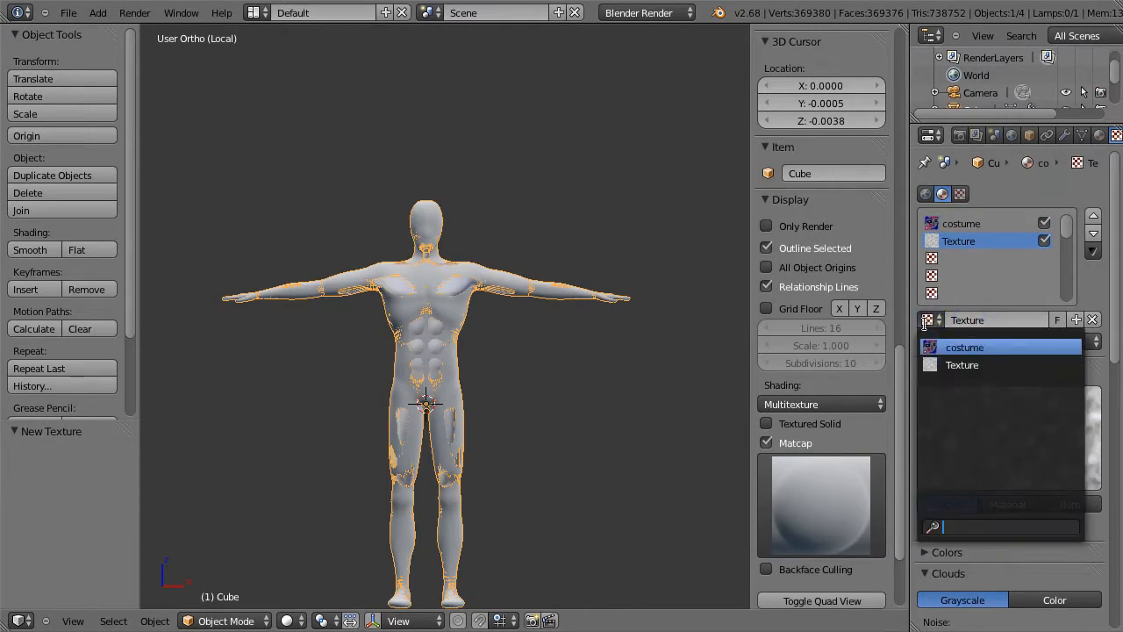
pyautogui.click(941, 320)
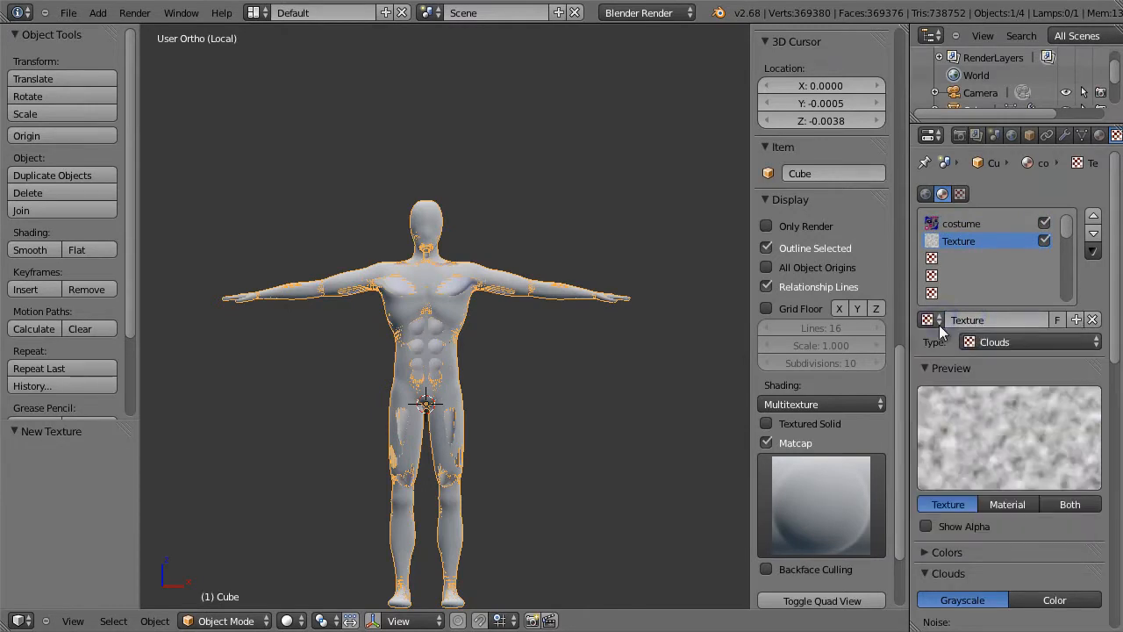
pyautogui.click(979, 344)
pyautogui.click(1026, 248)
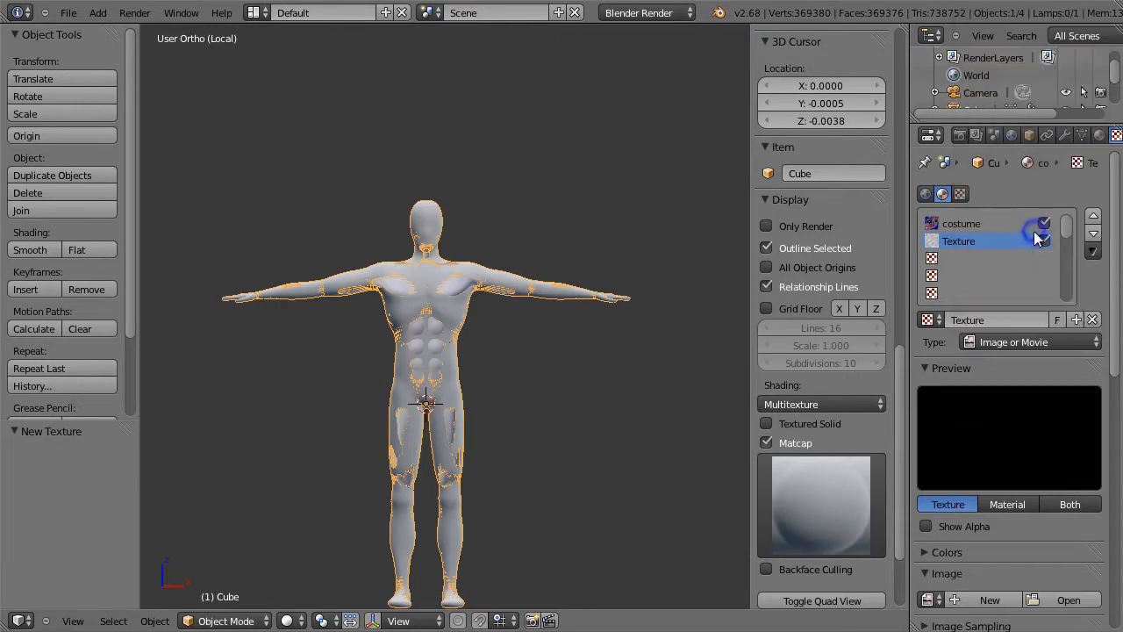
# Create a new blank 1024 x 1024 image with 32 bit Float for the second texture.
pyautogui.scroll(-10, 1010, 364)
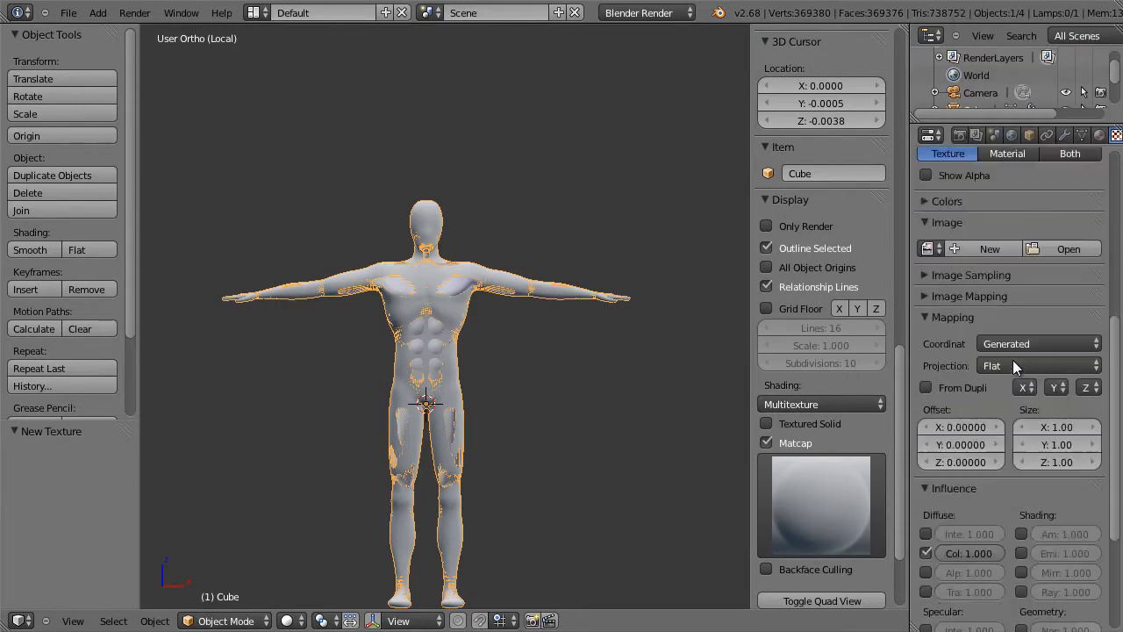
pyautogui.click(994, 250)
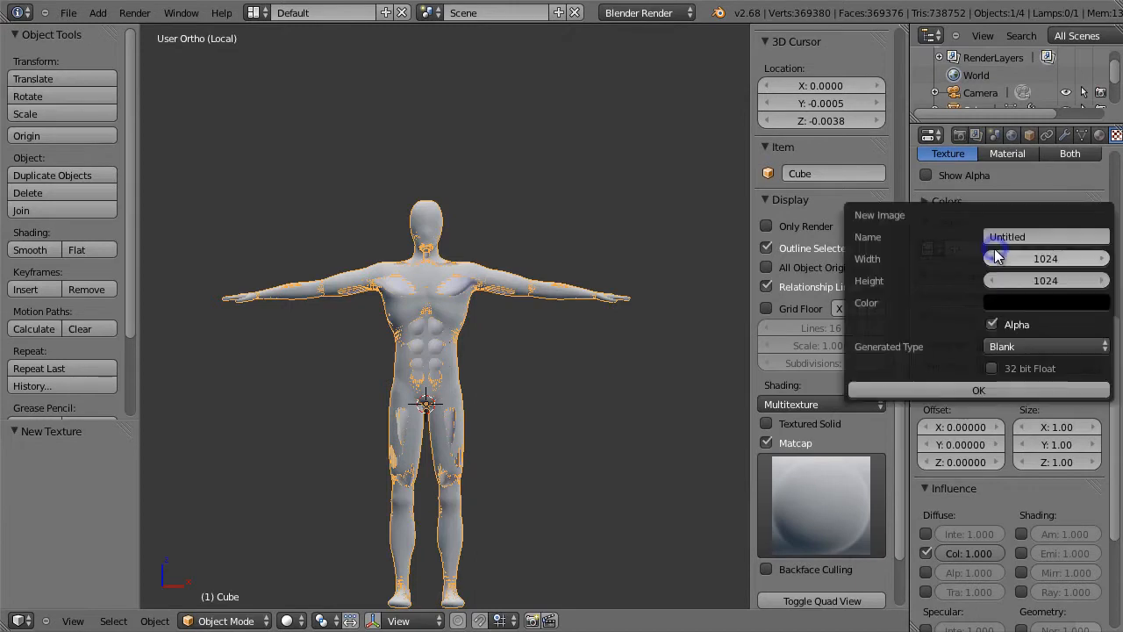
pyautogui.click(990, 366)
pyautogui.click(967, 388)
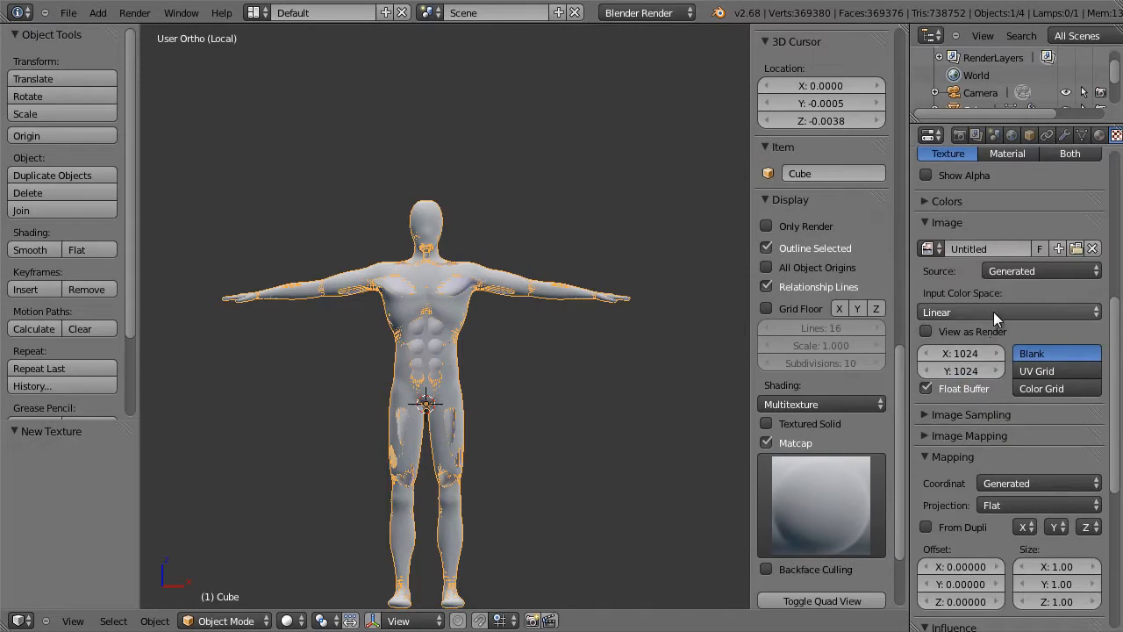
# Set the second texture's mapping coordinates to UV and use the UVMap layer.
pyautogui.scroll(-4, 995, 311)
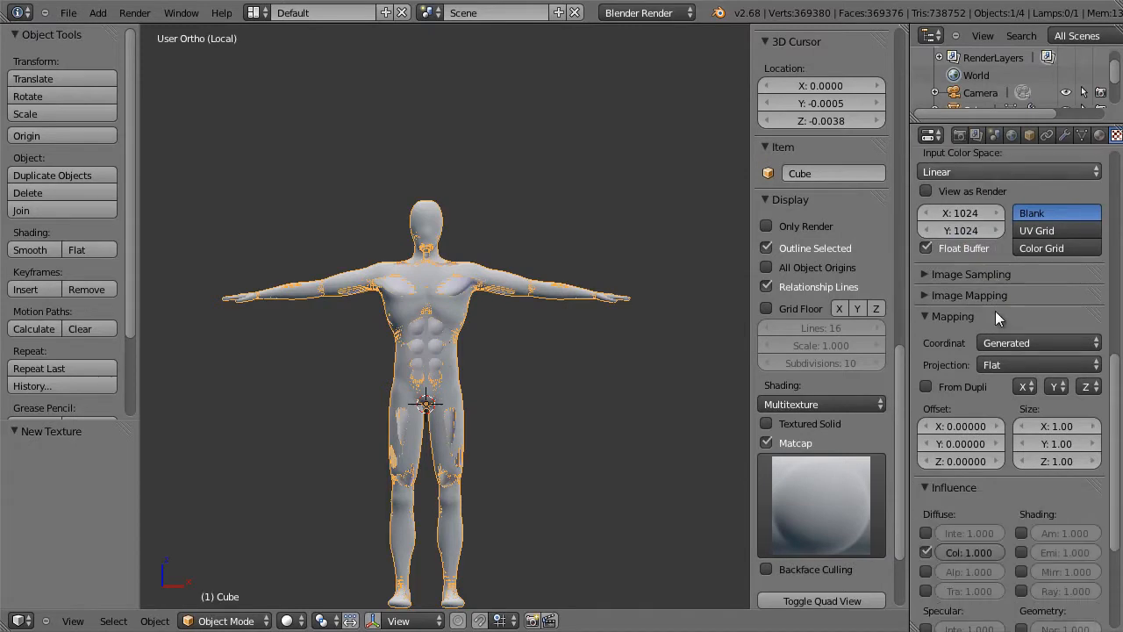
pyautogui.scroll(-2, 995, 310)
pyautogui.click(1006, 275)
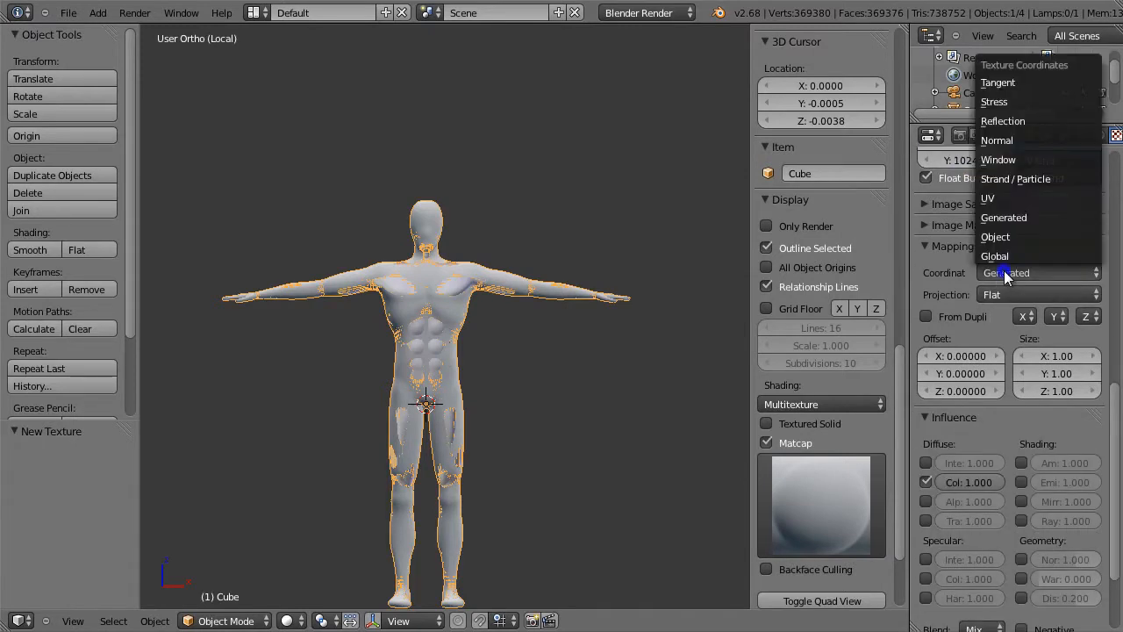
pyautogui.click(1009, 198)
pyautogui.click(1007, 293)
pyautogui.click(1007, 321)
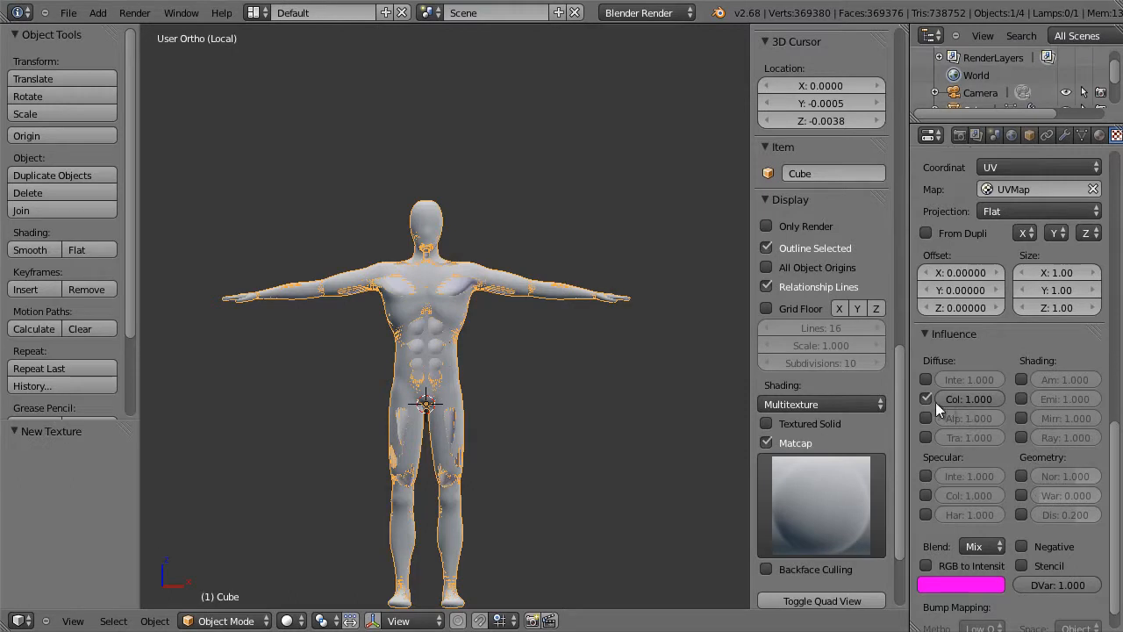
pyautogui.scroll(15, 987, 362)
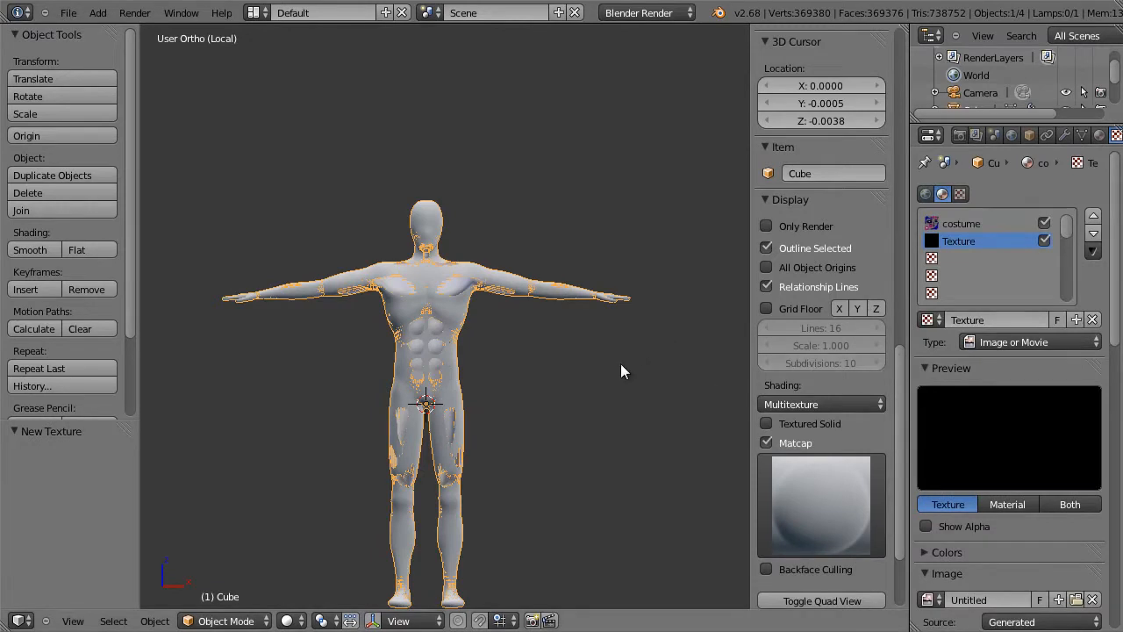
# Enter Edit Mode on the Cube figure and select its entire mesh.
pyautogui.press('Tab')
pyautogui.press('a')
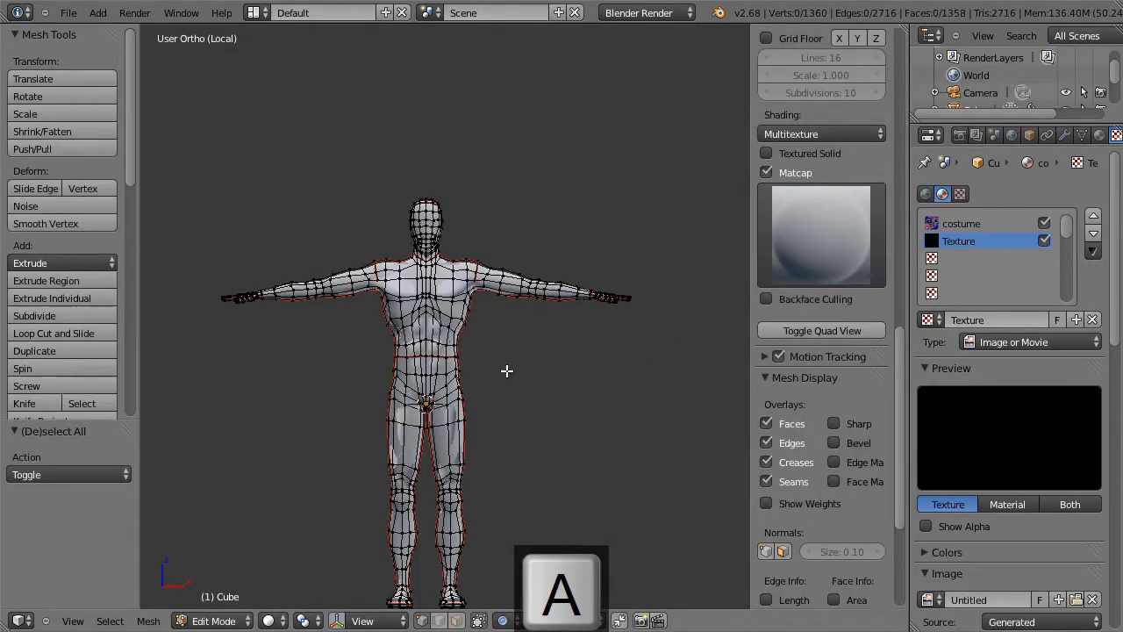
pyautogui.press('a')
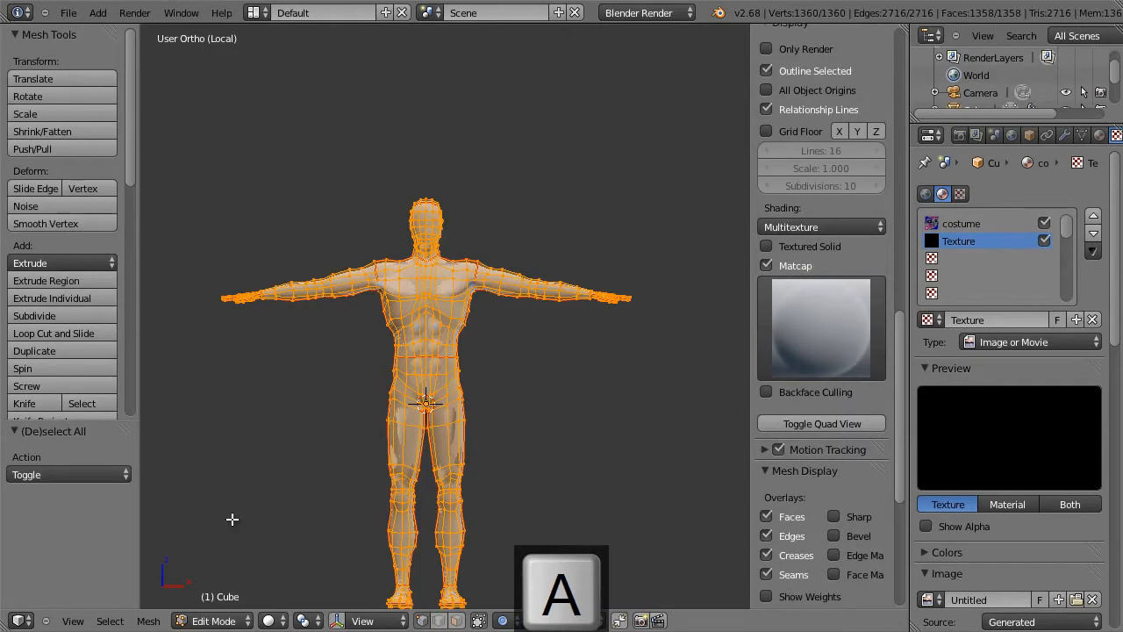
# Split the 3D view into two side-by-side areas and turn one into a UV/Image Editor.
pyautogui.moveTo(910, 52); pyautogui.dragTo(522, 65)
pyautogui.click(19, 620)
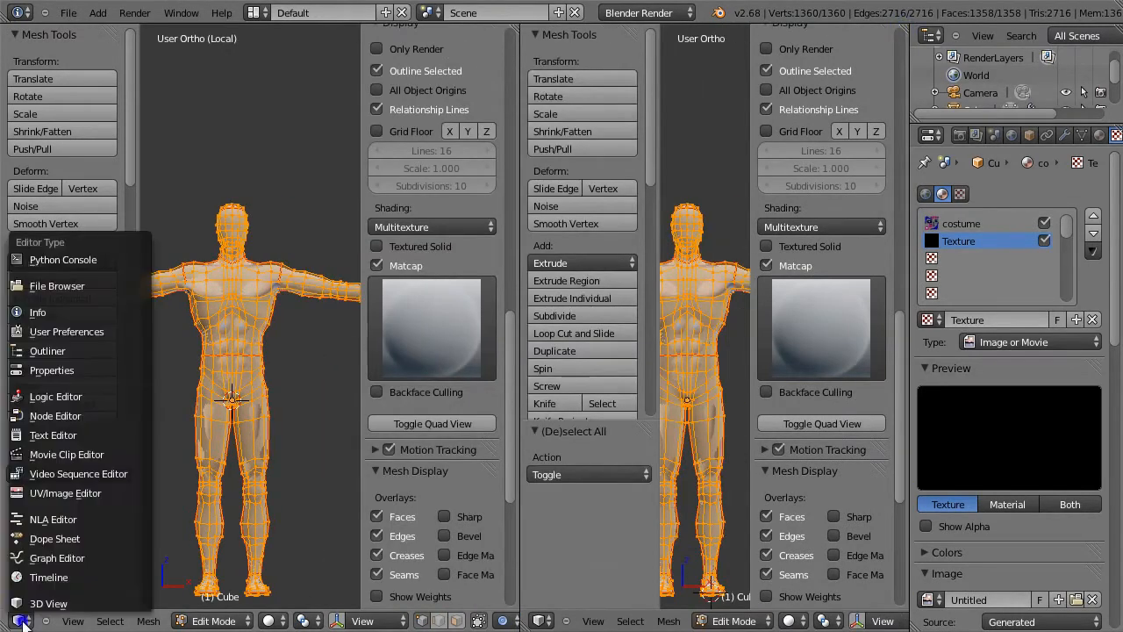
pyautogui.click(114, 493)
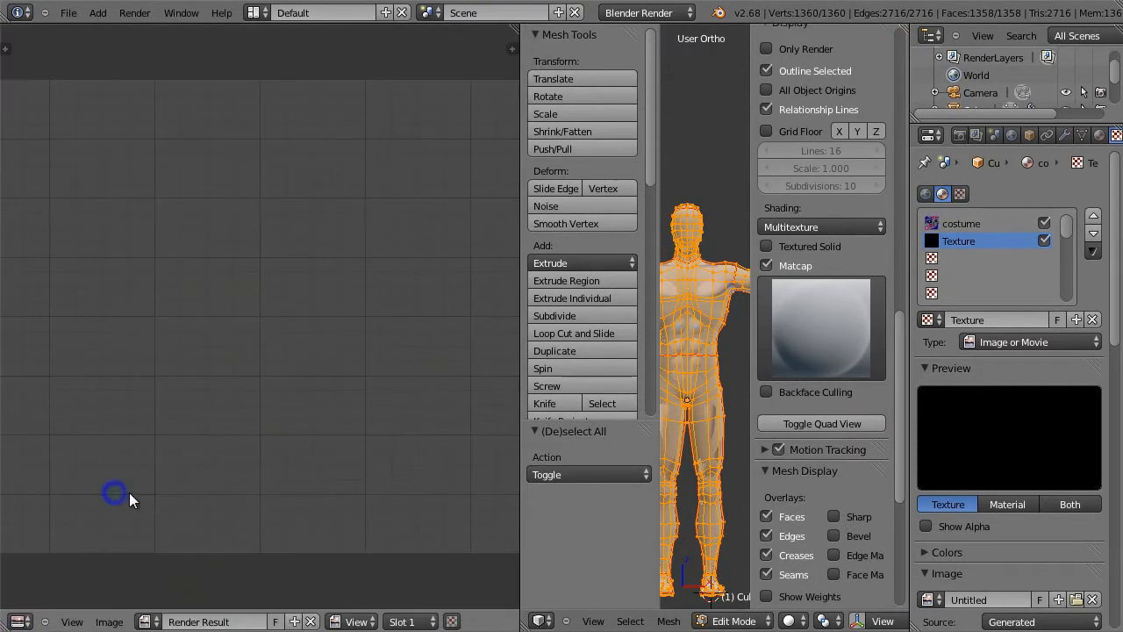
# Assign the Untitled image to the selected mesh in the UV/Image Editor and rename the image as normal.
pyautogui.click(147, 621)
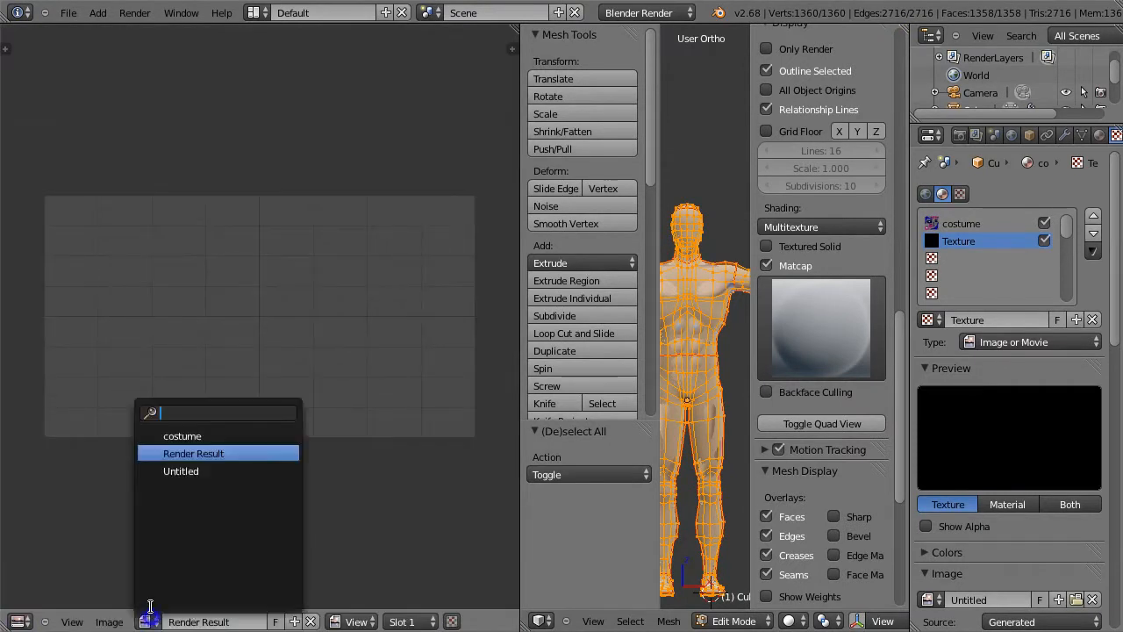
pyautogui.click(182, 471)
pyautogui.click(263, 621)
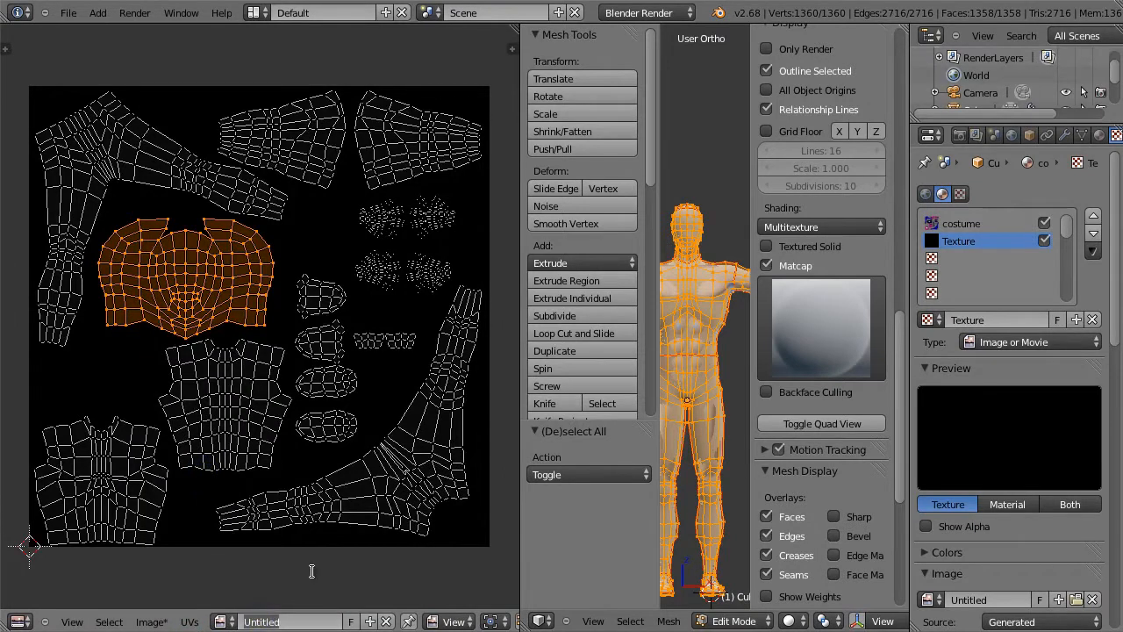
pyautogui.write('normal')
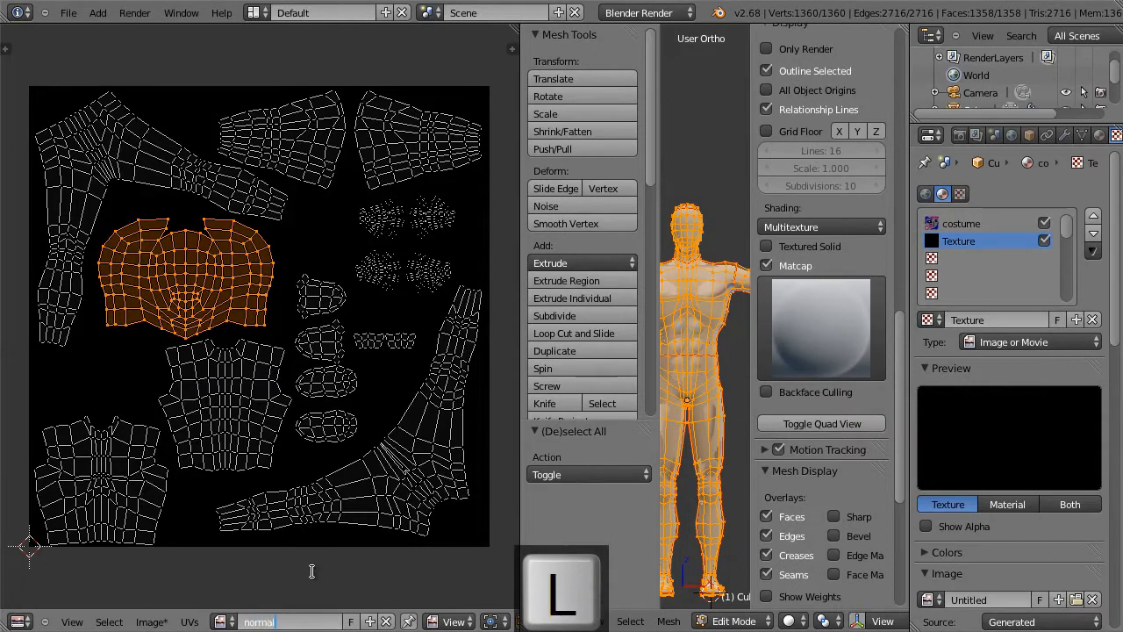
pyautogui.press('Return')
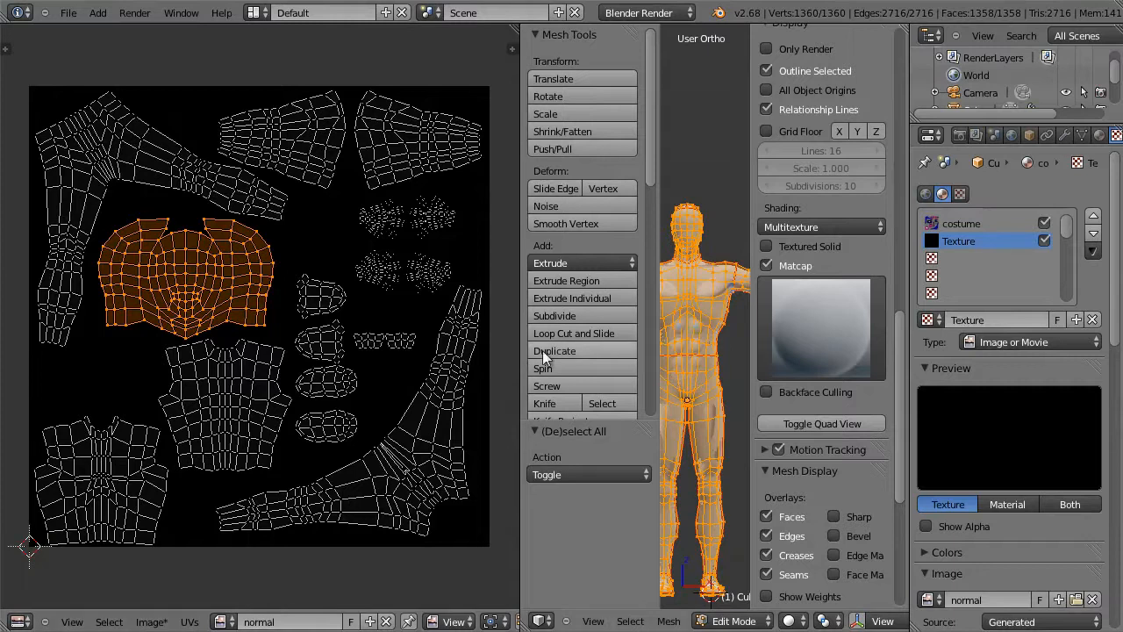
# Enlarge the 3D view by hiding its tool shelf and narrowing the UV/Image Editor, and return to Object Mode.
pyautogui.press('t')
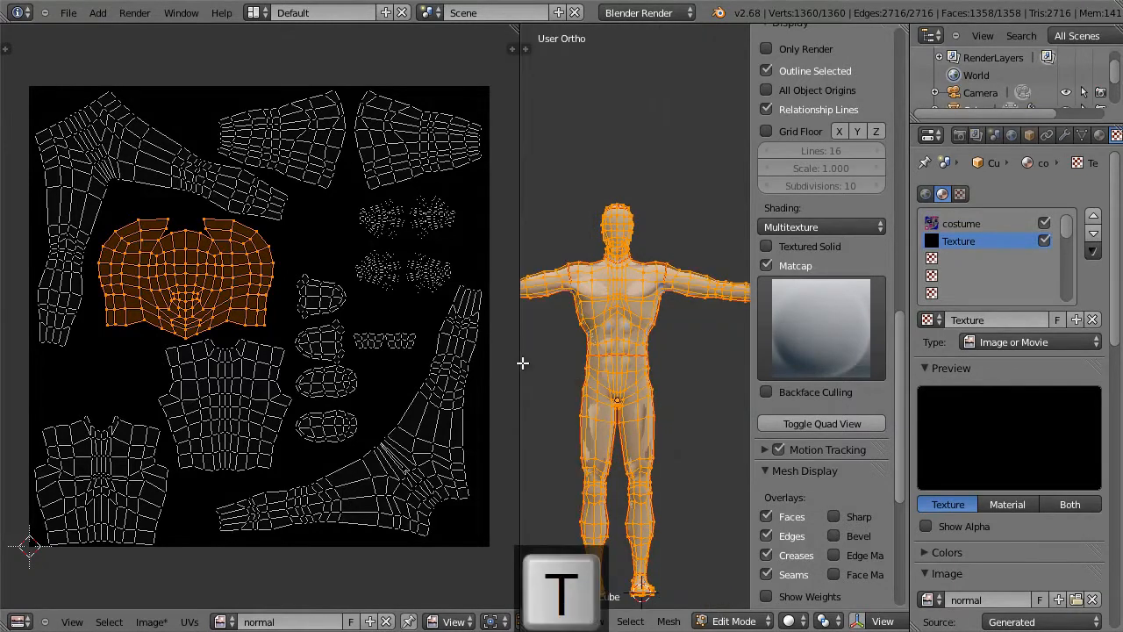
pyautogui.moveTo(520, 359); pyautogui.dragTo(338, 359)
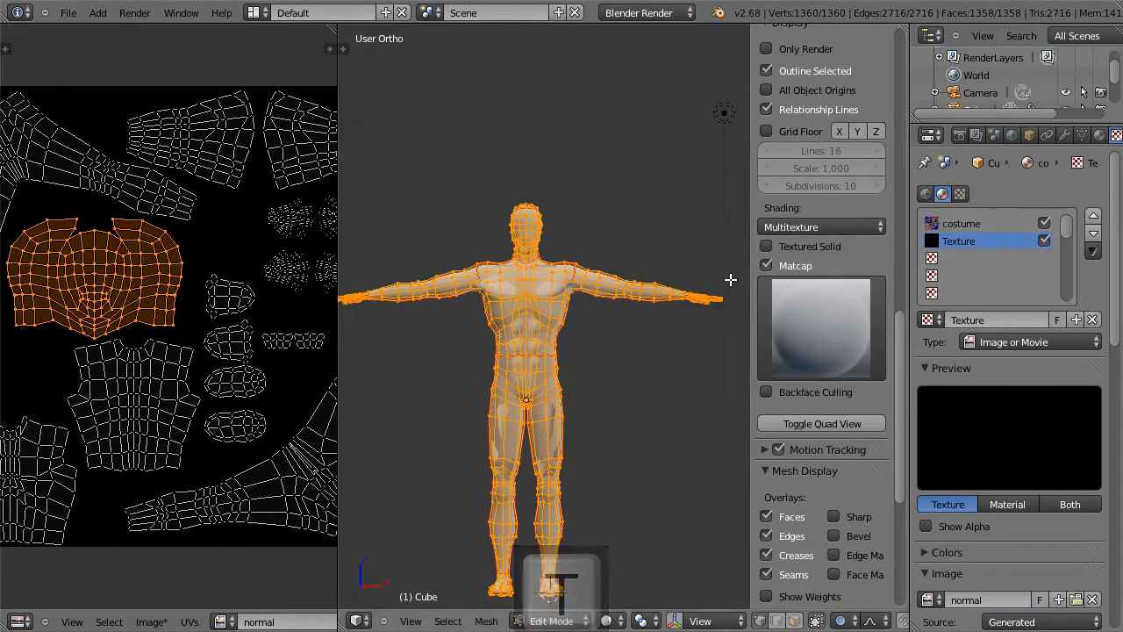
pyautogui.press('Tab')
# Add the overlapping Cube.001 figure to the selection, inspect both in wireframe, and deselect everything before restoring solid shading.
pyautogui.scroll(3, 641, 338)
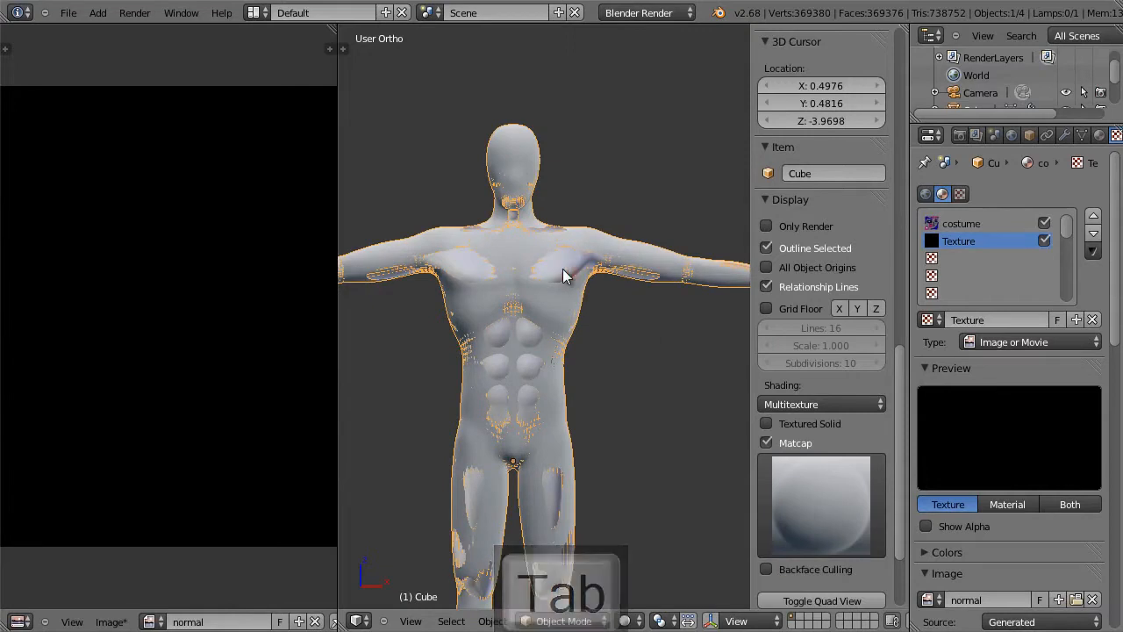
pyautogui.keyDown('shift'); pyautogui.rightClick(616, 330); pyautogui.keyUp('shift')
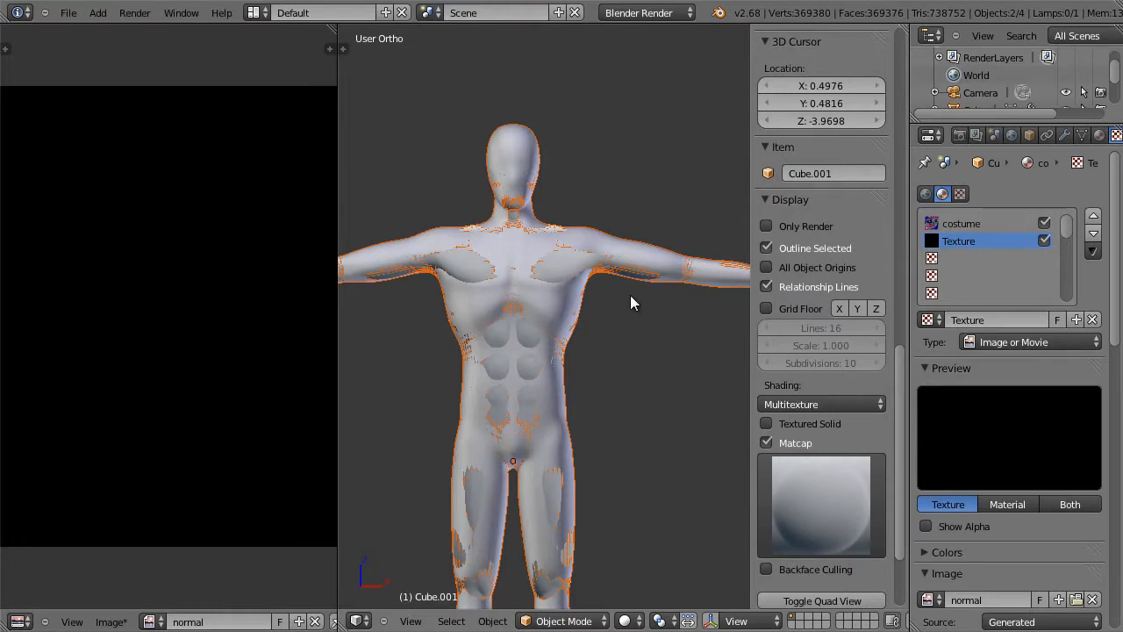
pyautogui.press('z')
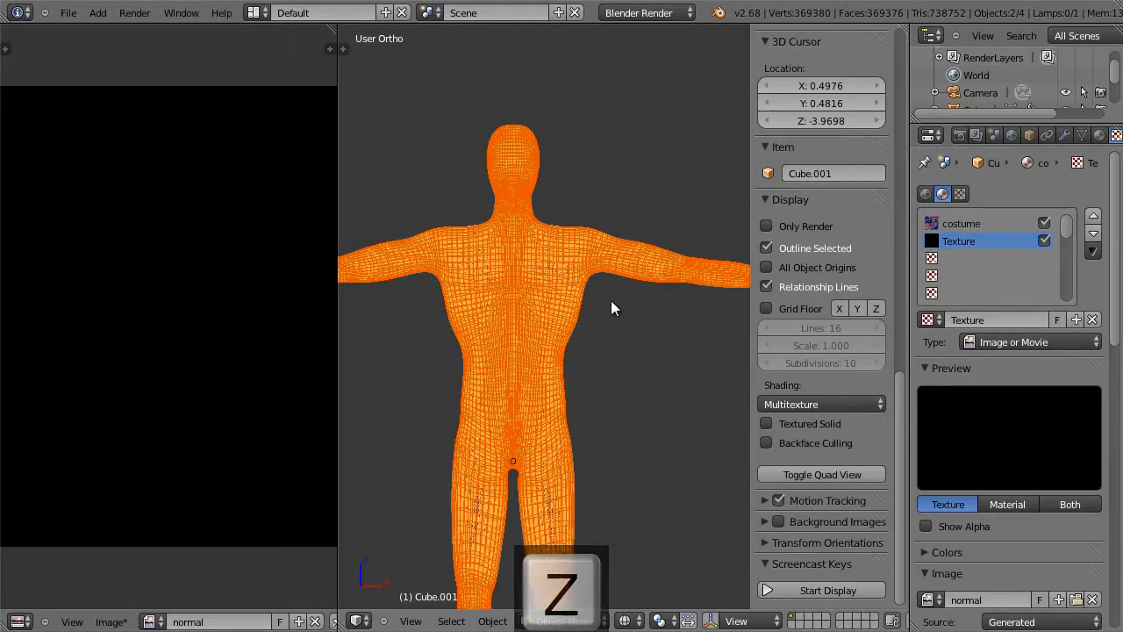
pyautogui.press('a')
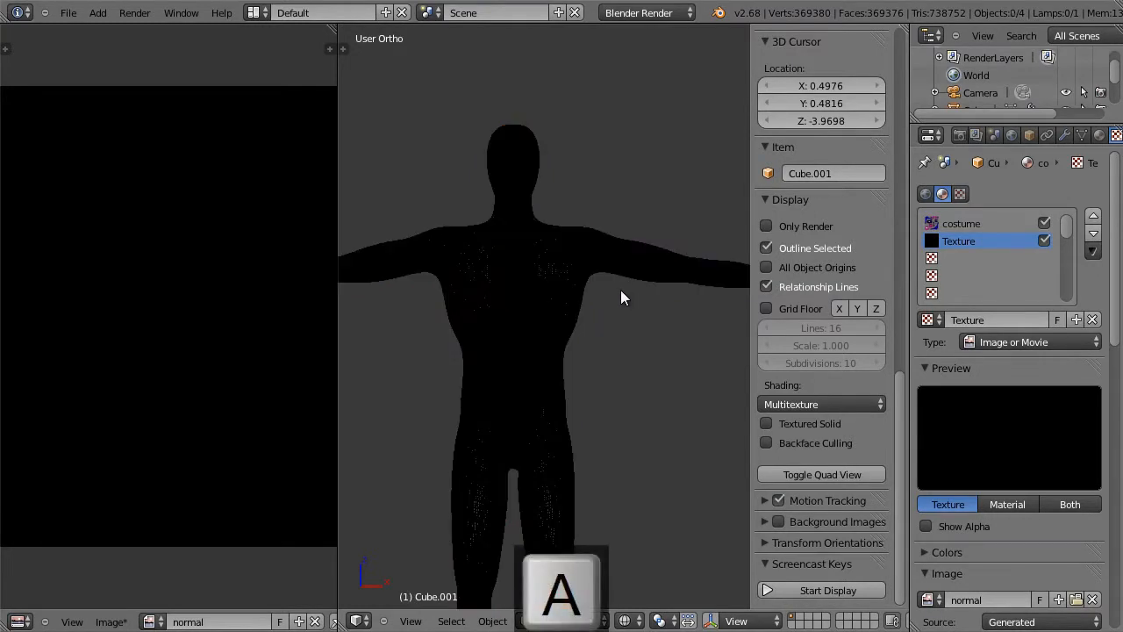
pyautogui.press('z')
pyautogui.moveTo(611, 290); pyautogui.dragTo(594, 318, button='middle')
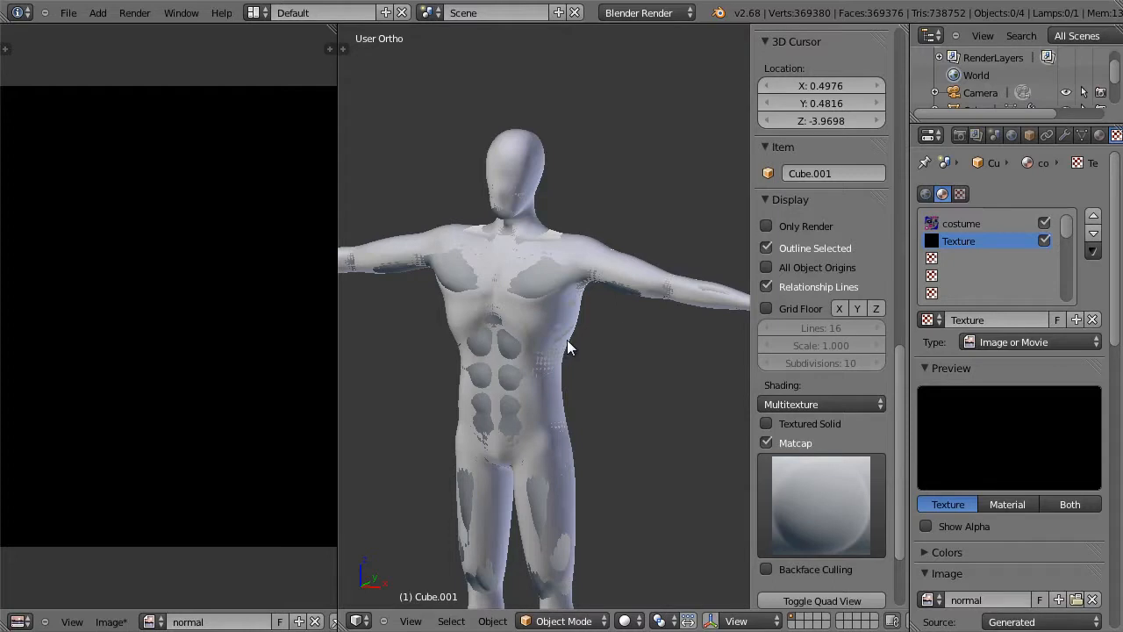
# Enlarge the Outliner to list all scene objects and select the Cube figure.
pyautogui.click(943, 114)
pyautogui.moveTo(944, 123); pyautogui.dragTo(943, 196)
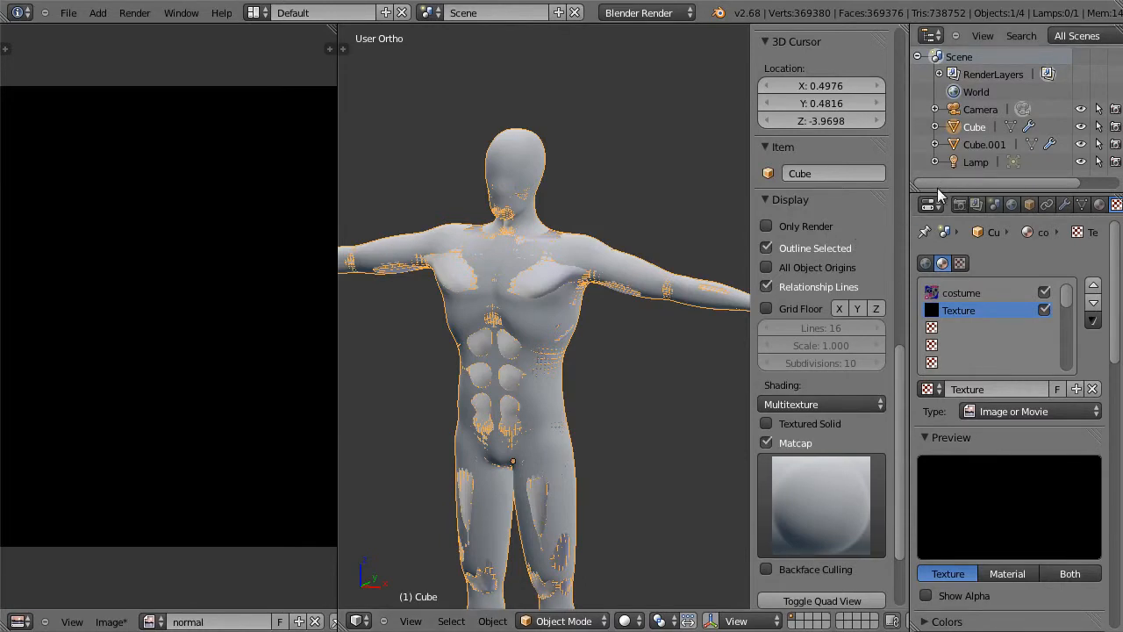
# Select the Cube.001 figure and unlink the costume material from it.
pyautogui.click(978, 146)
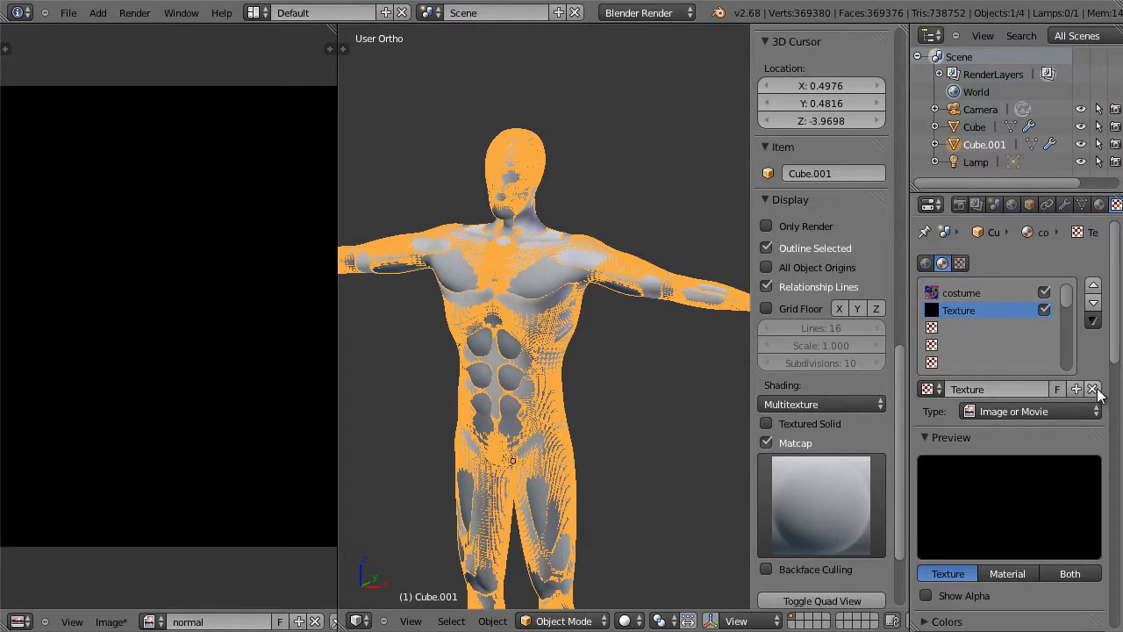
pyautogui.click(1099, 205)
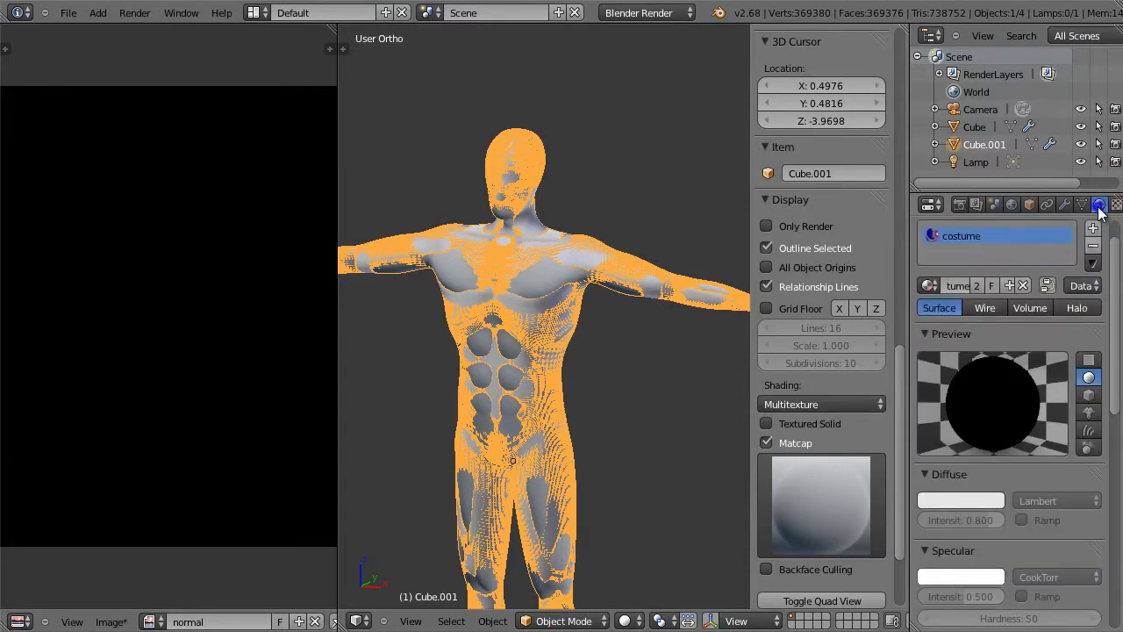
pyautogui.click(1023, 286)
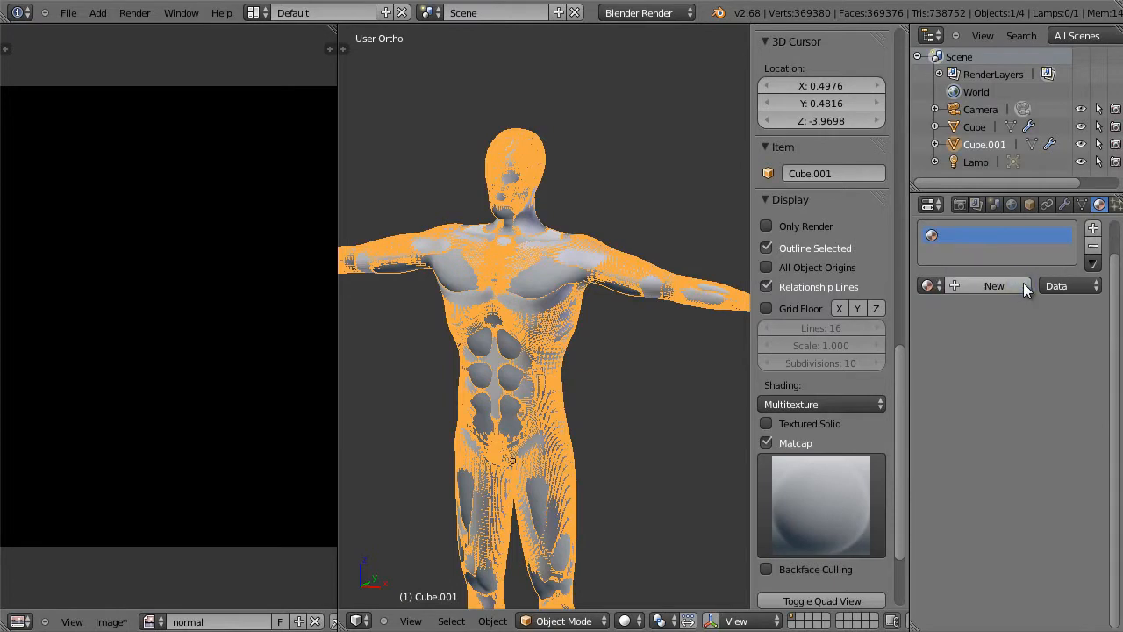
# Select the Cube figure and rename it hero.
pyautogui.click(975, 127)
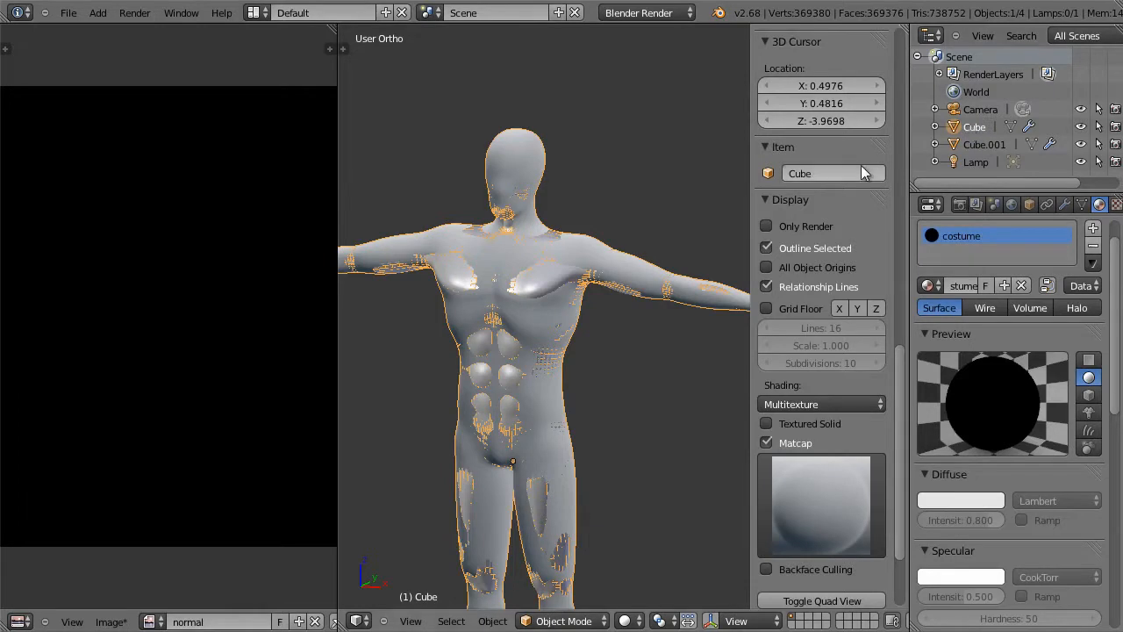
pyautogui.click(829, 174)
pyautogui.write('hero')
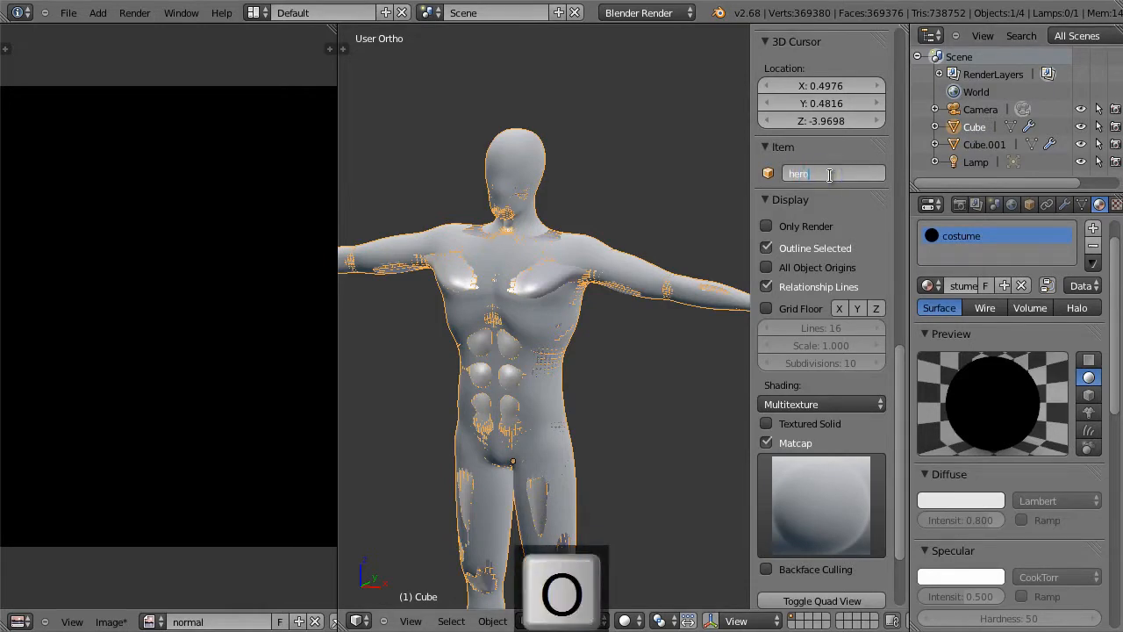
pyautogui.press('Return')
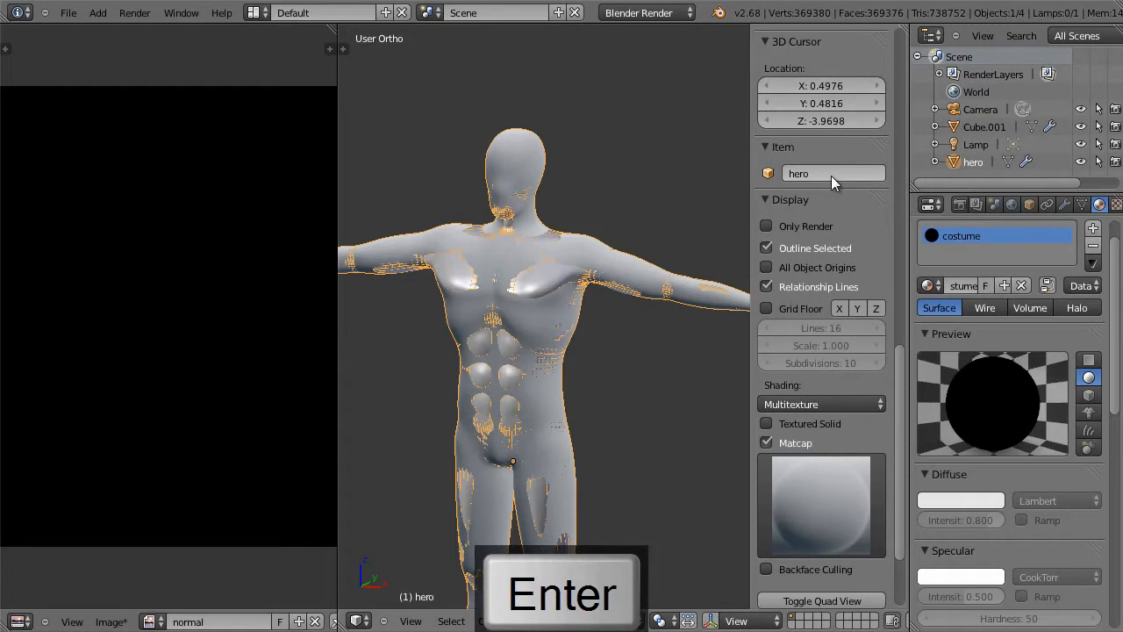
# Select the Cube.001 figure and rename it hero_multires.
pyautogui.click(970, 128)
pyautogui.click(812, 174)
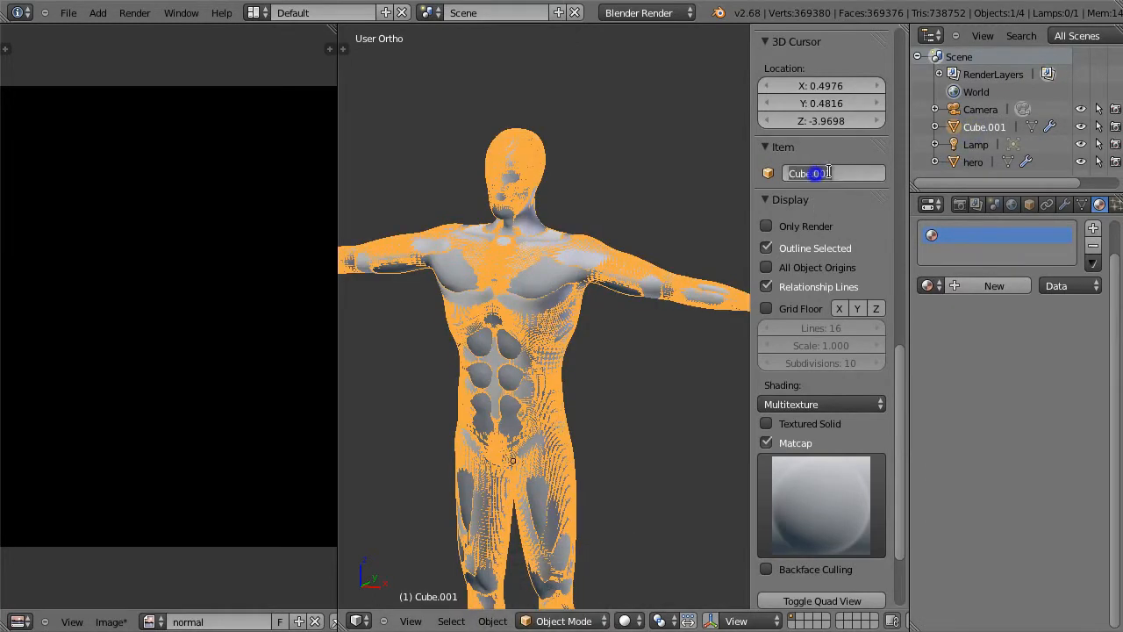
pyautogui.write('h')
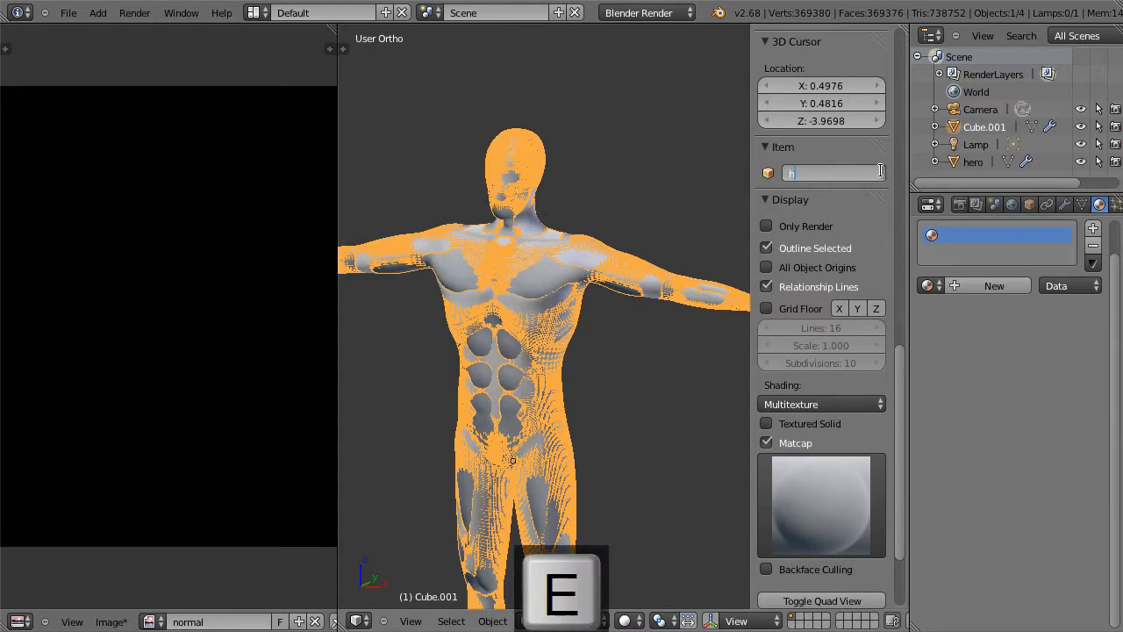
pyautogui.write('ero mult')
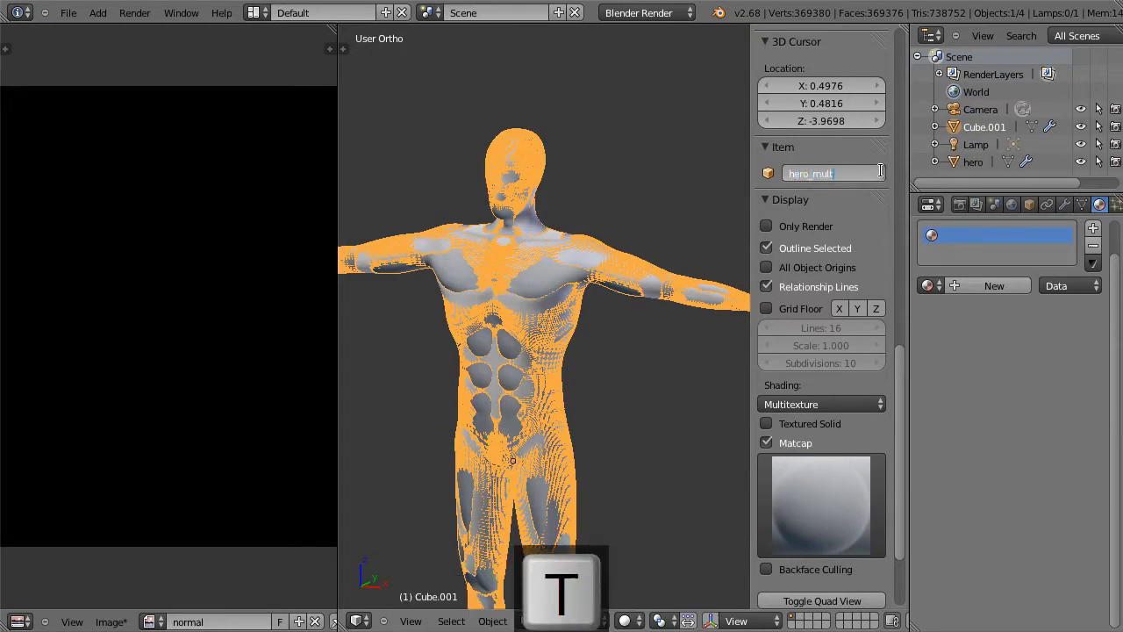
pyautogui.write('ires')
pyautogui.press('Return')
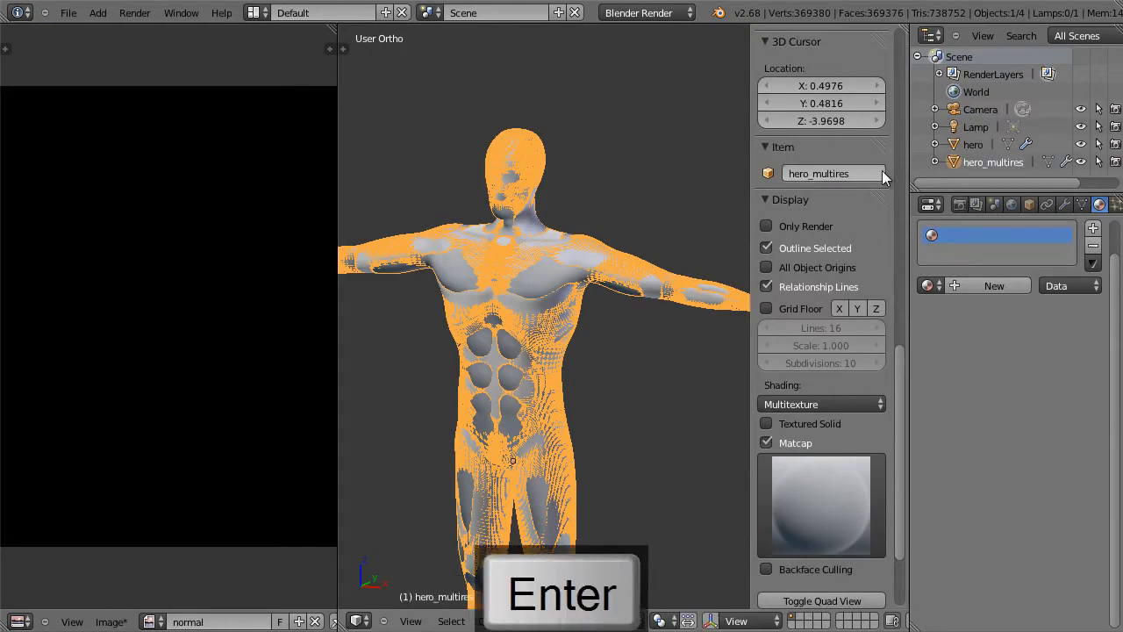
# Check the modifier and material settings of hero_multires, and add hero to the selection as the active object.
pyautogui.click(1064, 204)
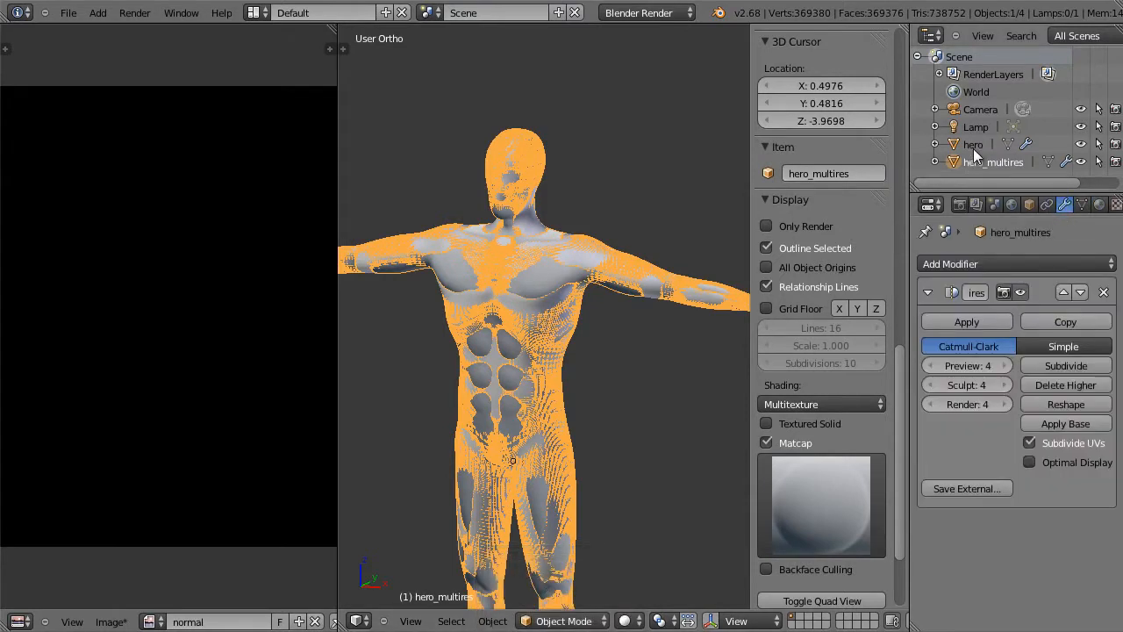
pyautogui.click(1098, 205)
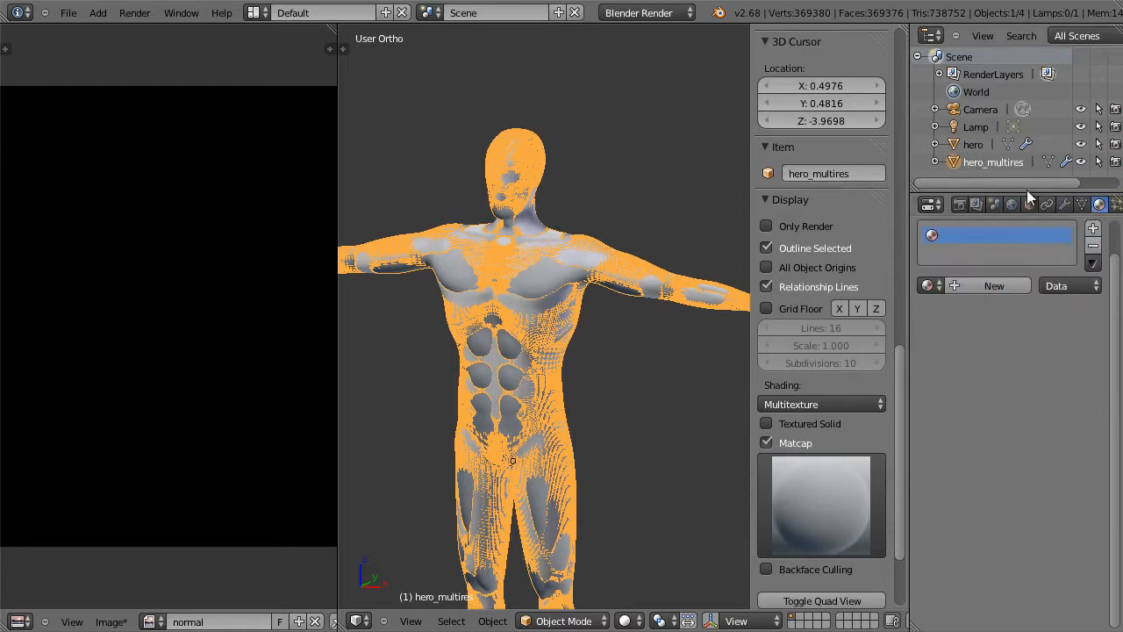
pyautogui.keyDown('ctrl'); pyautogui.click(974, 145); pyautogui.keyUp('ctrl')
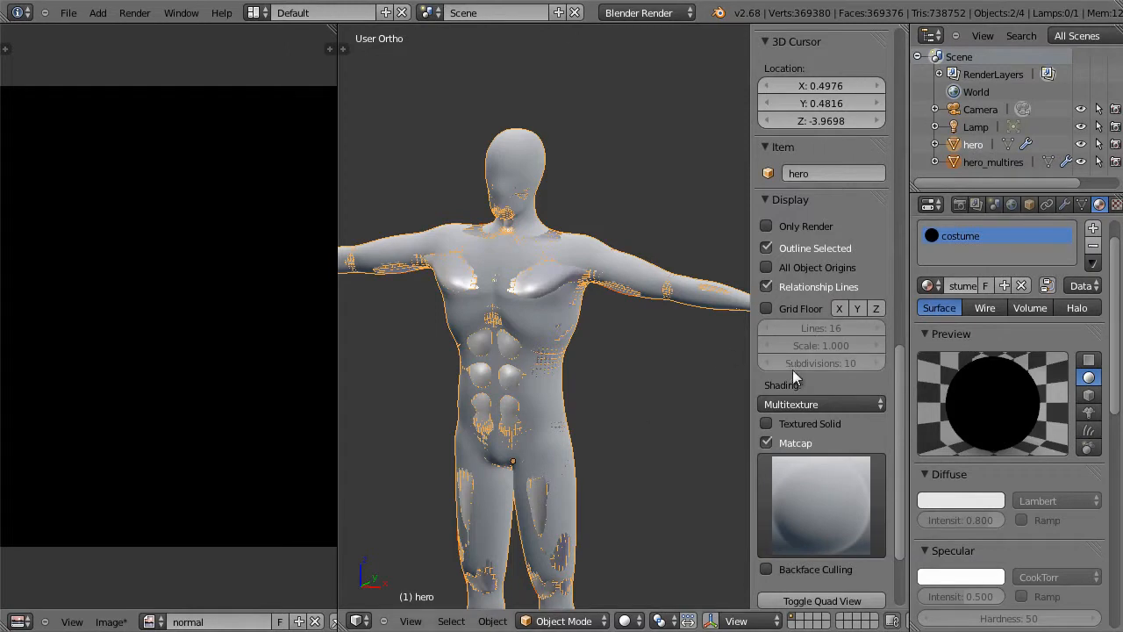
pyautogui.moveTo(1114, 309)
pyautogui.mouseDown()
pyautogui.moveTo(1096, 466)
pyautogui.moveTo(1102, 544)
pyautogui.mouseUp()
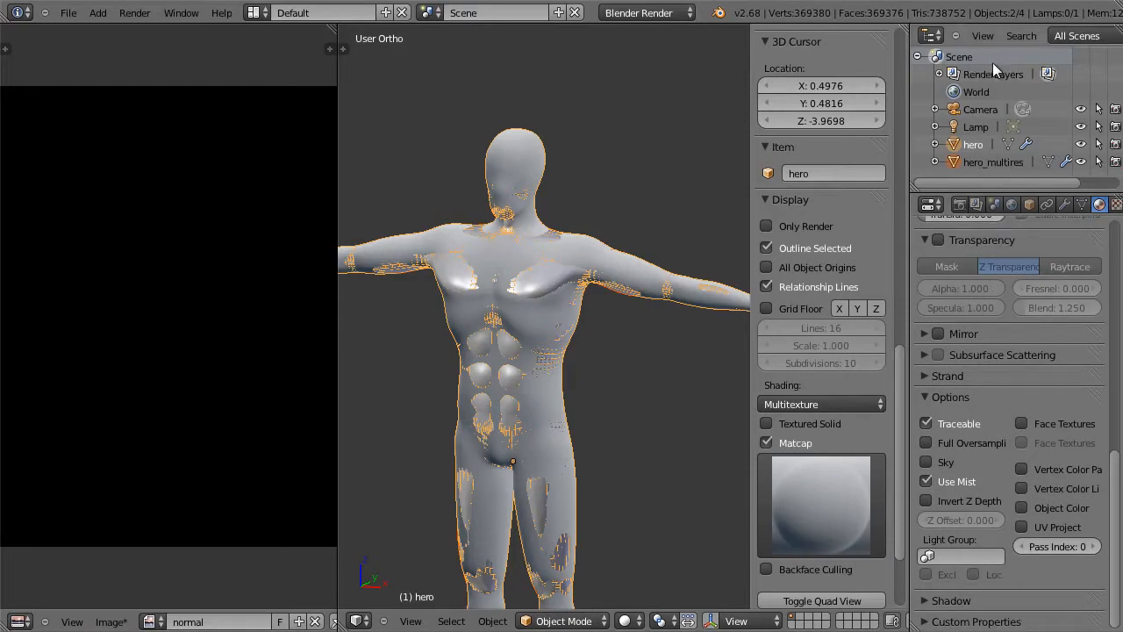
# Expand the Bake settings of the render properties and set the bake mode to Normals.
pyautogui.click(959, 207)
pyautogui.scroll(-5, 999, 365)
pyautogui.scroll(-4, 996, 386)
pyautogui.click(930, 621)
pyautogui.scroll(-5, 961, 551)
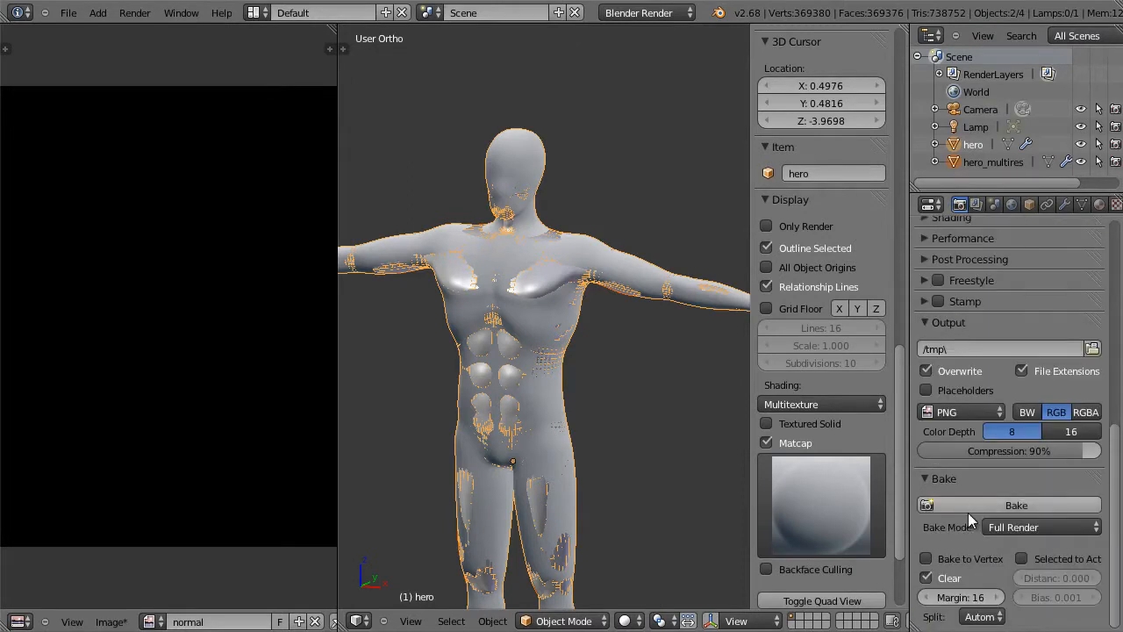
pyautogui.click(1005, 527)
pyautogui.click(1026, 453)
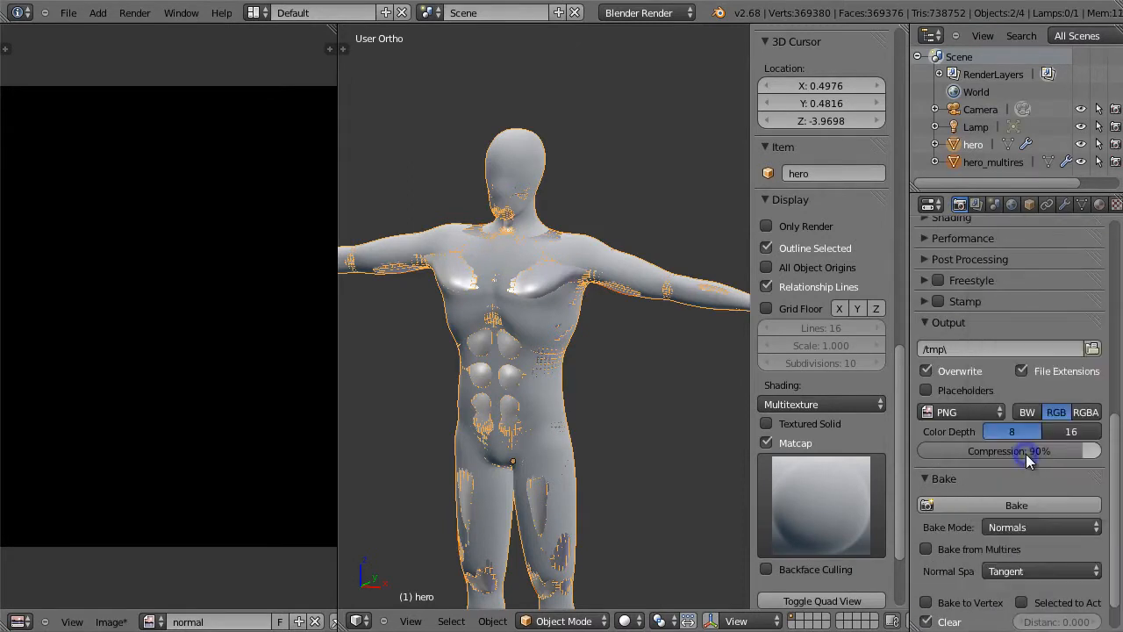
# Bake the normals with Selected to Active enabled, and narrow the UV/Image Editor slightly to widen the 3D view.
pyautogui.scroll(-2, 970, 508)
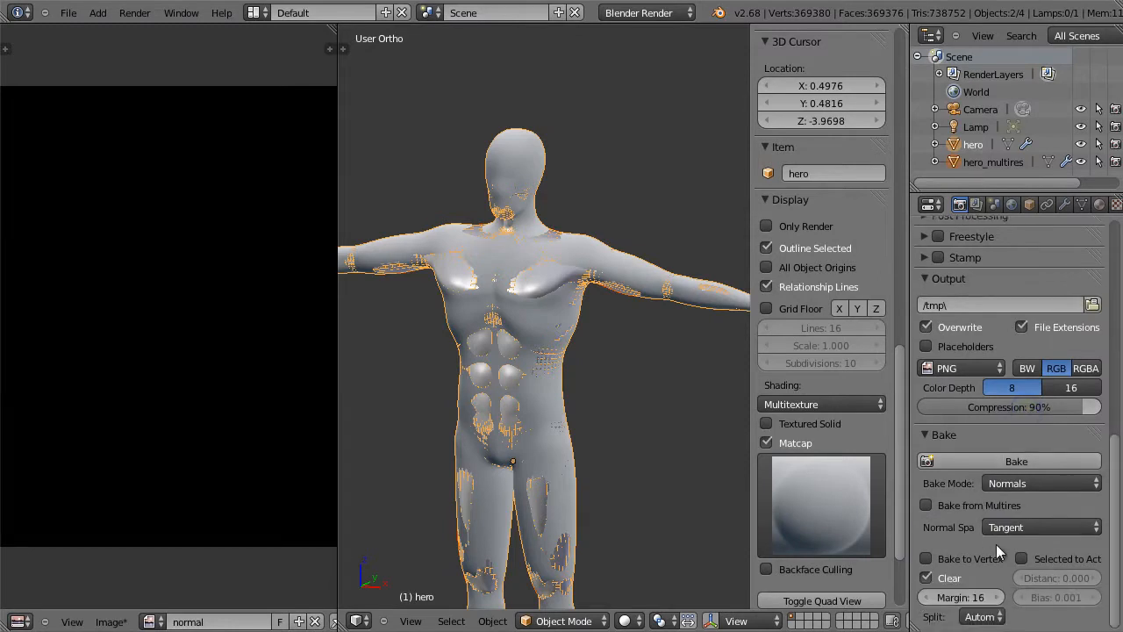
pyautogui.click(1021, 558)
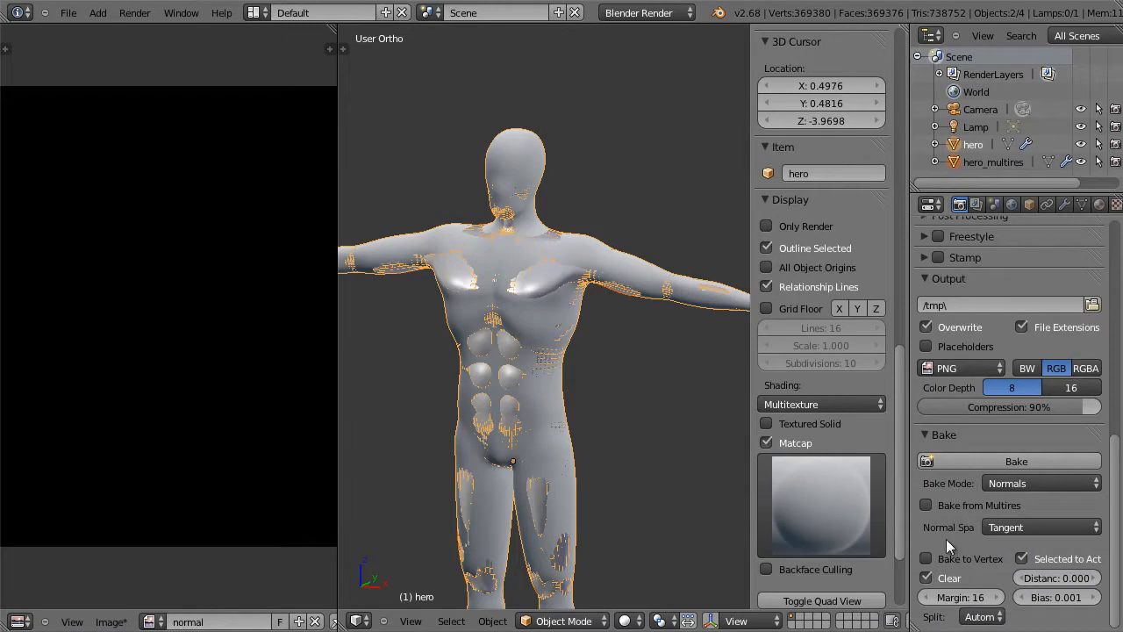
pyautogui.click(965, 462)
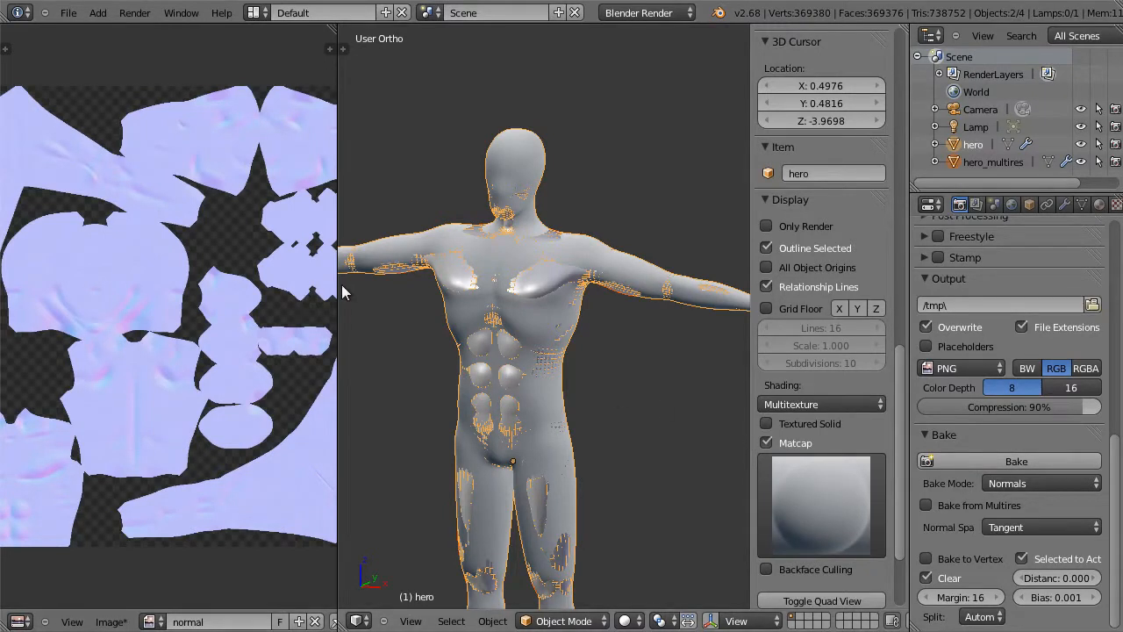
pyautogui.moveTo(338, 287); pyautogui.dragTo(299, 286)
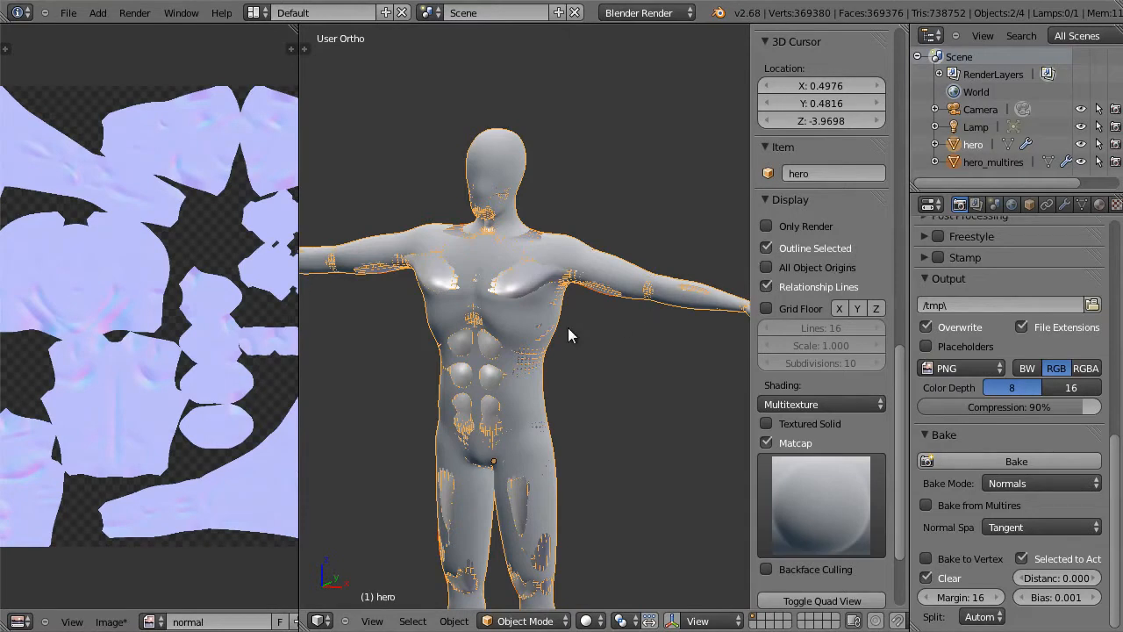
# Hide the hero_multires figure in the viewport and test-render the scene with hero selected, closing the render when finished.
pyautogui.click(997, 165)
pyautogui.press('h')
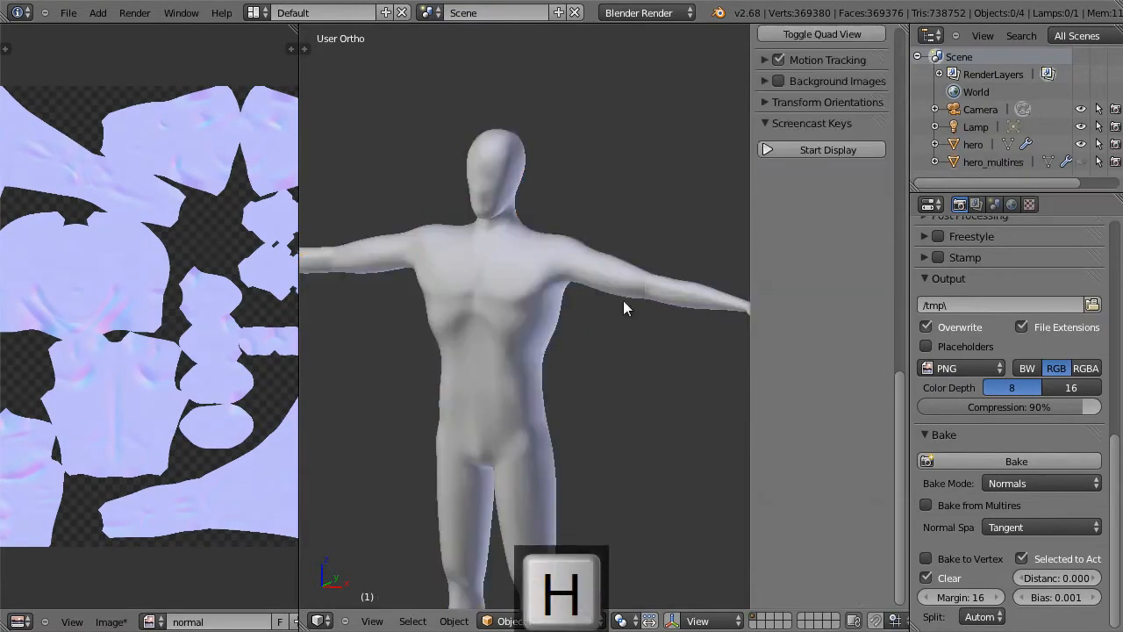
pyautogui.rightClick(523, 308)
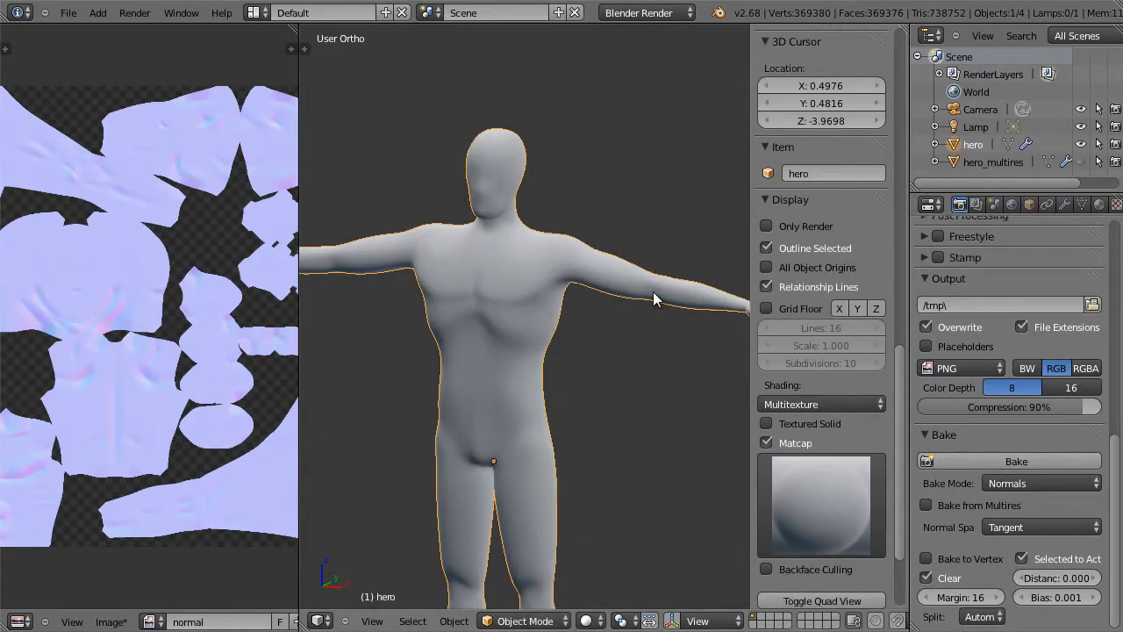
pyautogui.press('F12')
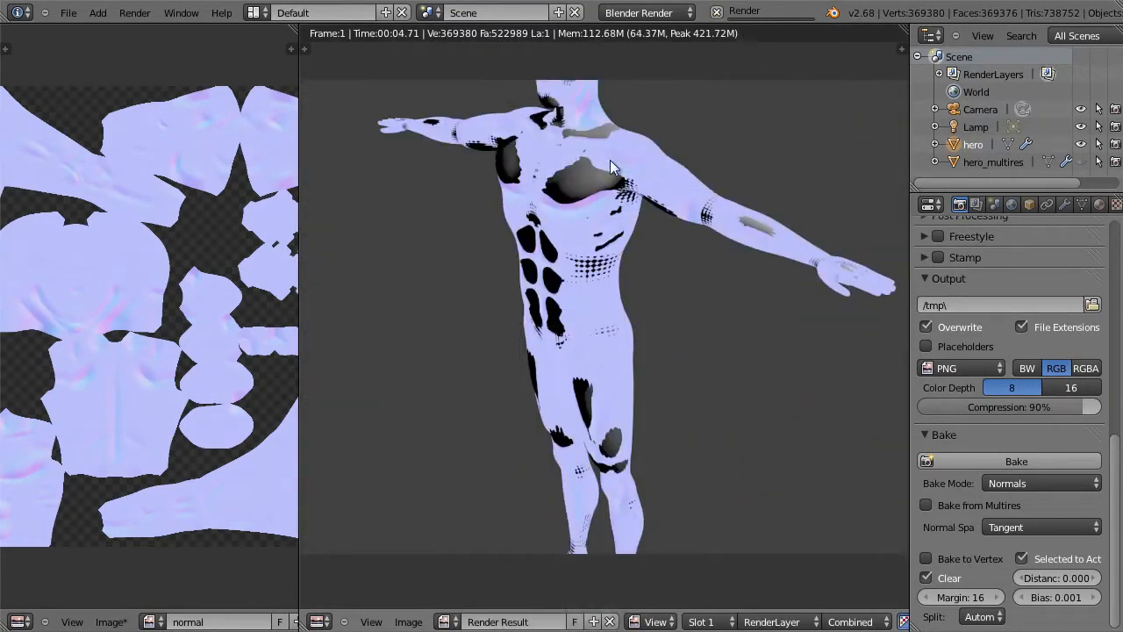
pyautogui.press('Escape')
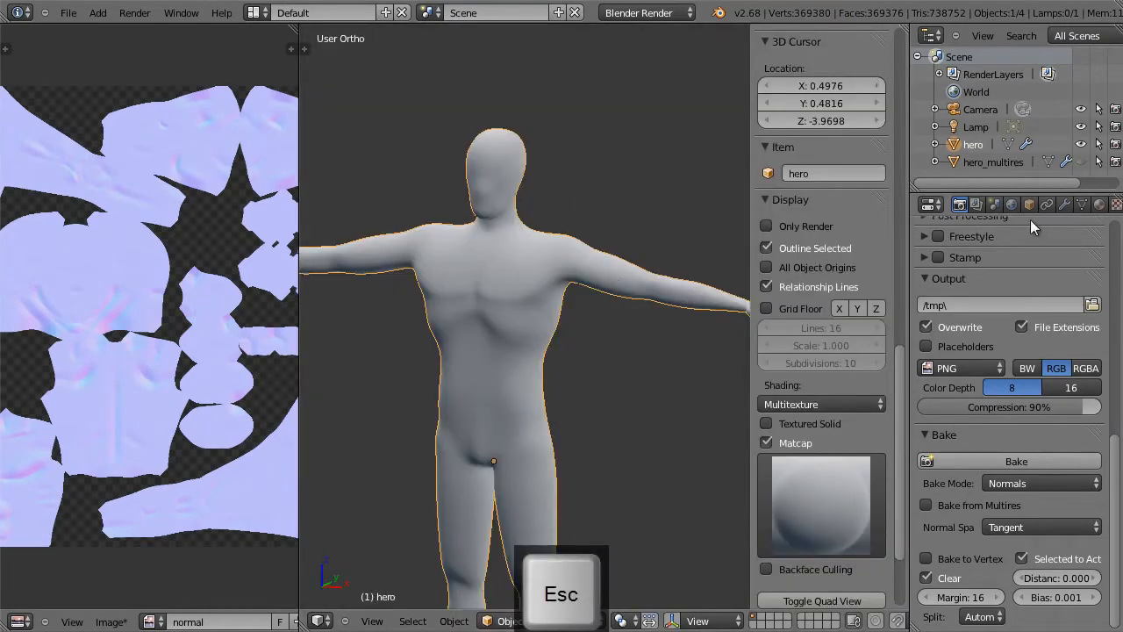
# Disable Matcap and switch the 3D view to textured shading to show the baked map on hero.
pyautogui.click(1099, 205)
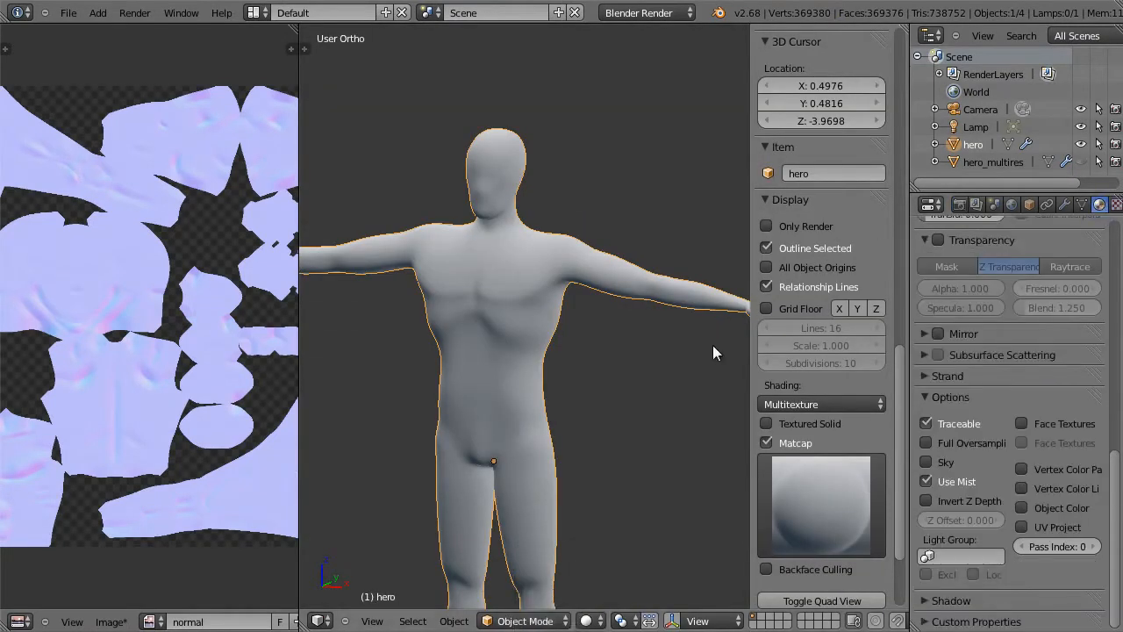
pyautogui.click(766, 443)
pyautogui.hotkey('alt', 'z')
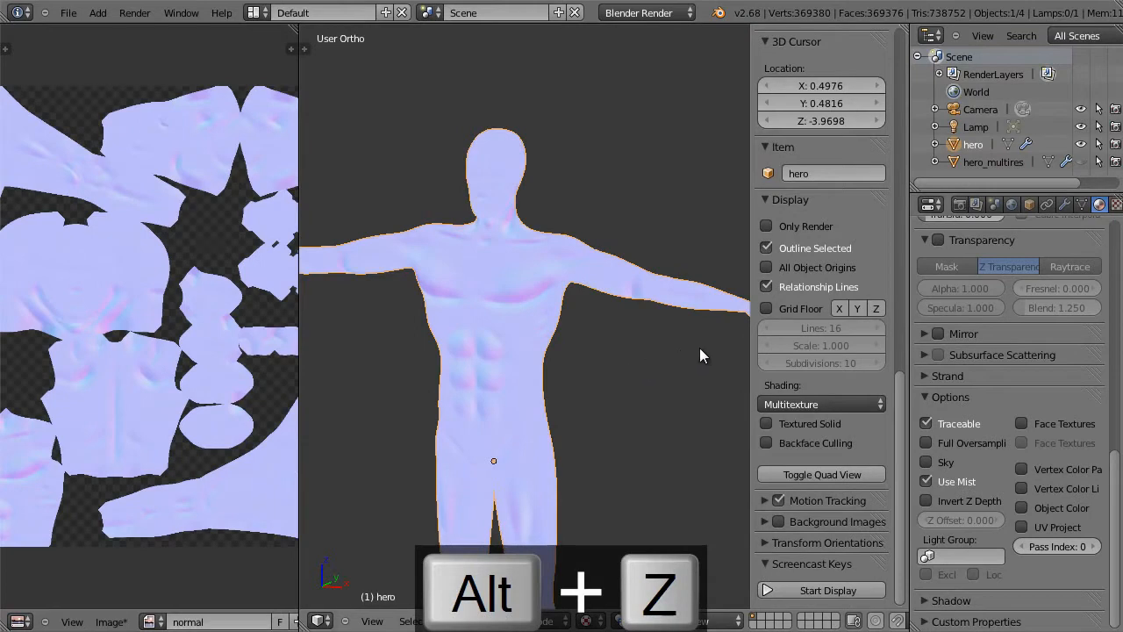
# Rename the second texture of hero's costume material as normal.
pyautogui.click(1116, 207)
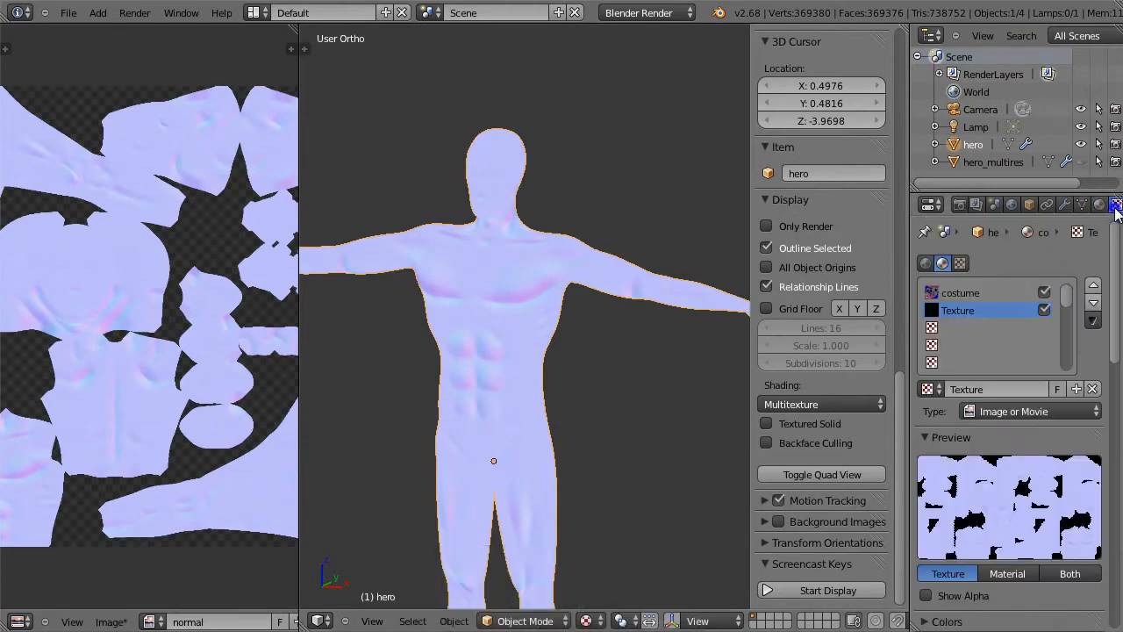
pyautogui.click(970, 389)
pyautogui.write('normal')
pyautogui.press('Return')
# Enable Normal Map with Tangent space in the normal texture's image sampling settings, and collapse those settings again.
pyautogui.scroll(-15, 985, 456)
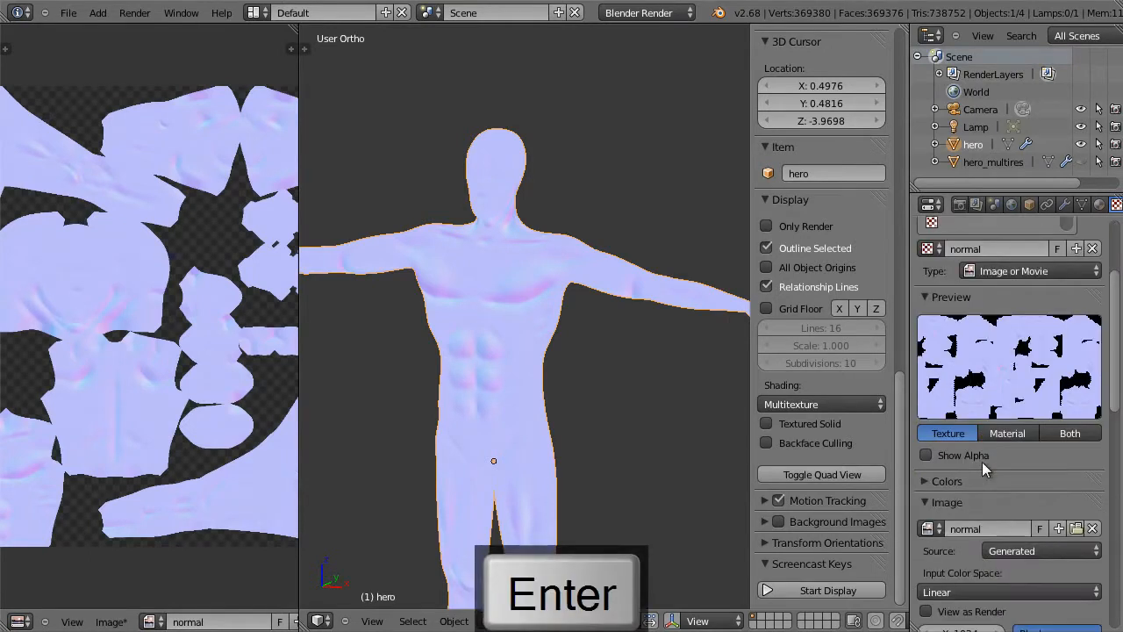
pyautogui.scroll(1, 988, 450)
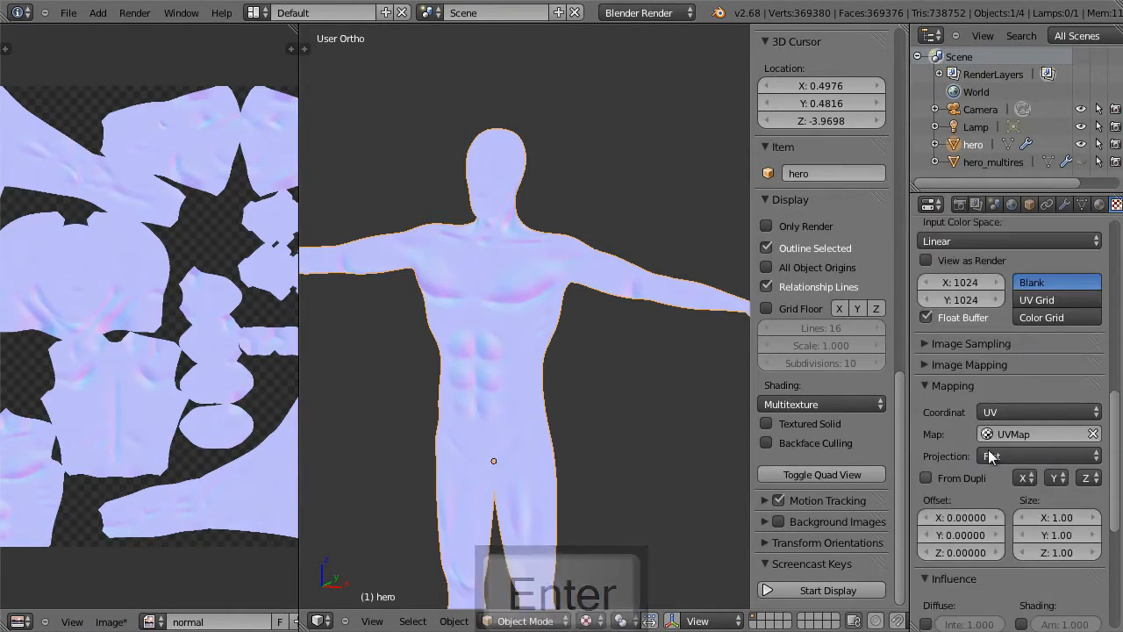
pyautogui.click(937, 344)
pyautogui.click(1020, 368)
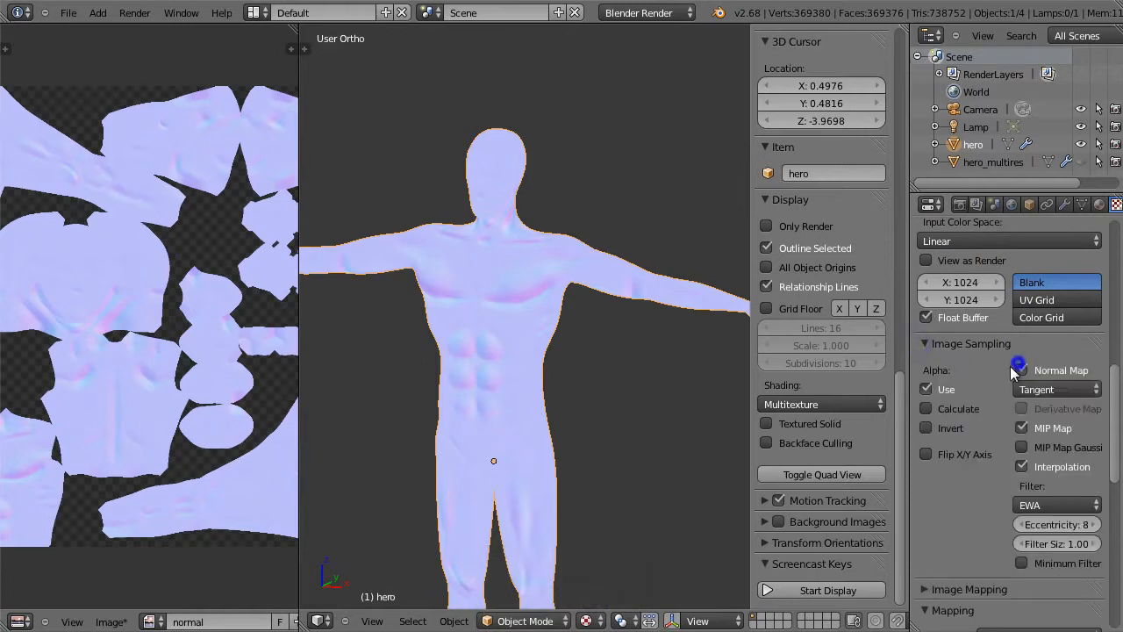
pyautogui.click(924, 344)
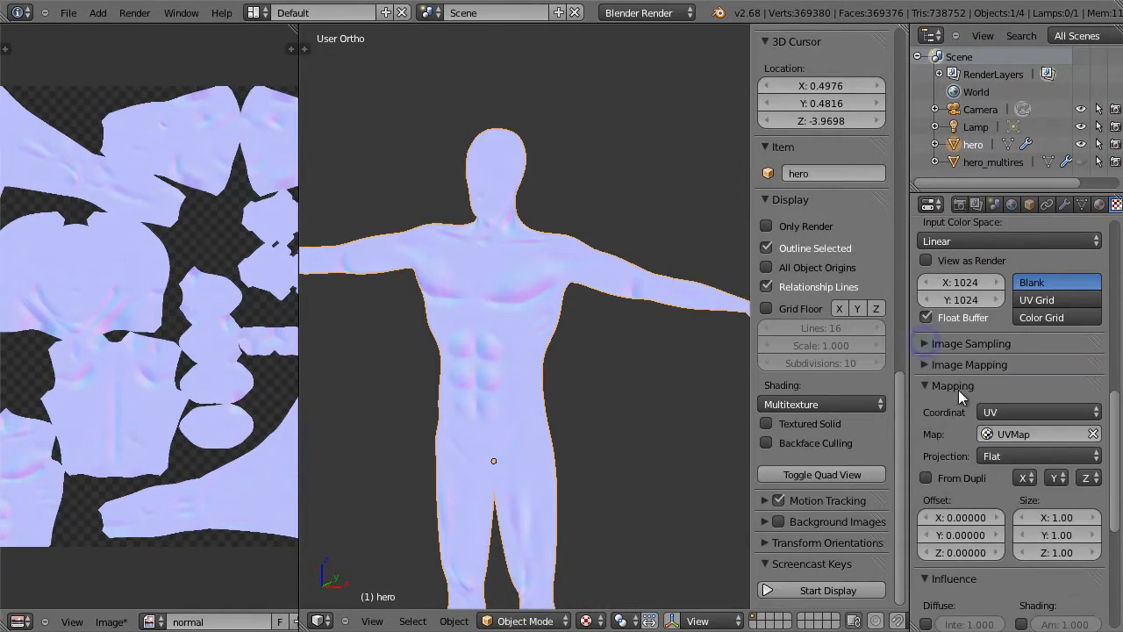
pyautogui.click(920, 361)
pyautogui.click(920, 361)
# Make the normal texture influence the geometry normals instead of the diffuse color.
pyautogui.scroll(-4, 969, 410)
pyautogui.scroll(-2, 974, 409)
pyautogui.click(925, 432)
pyautogui.click(1020, 509)
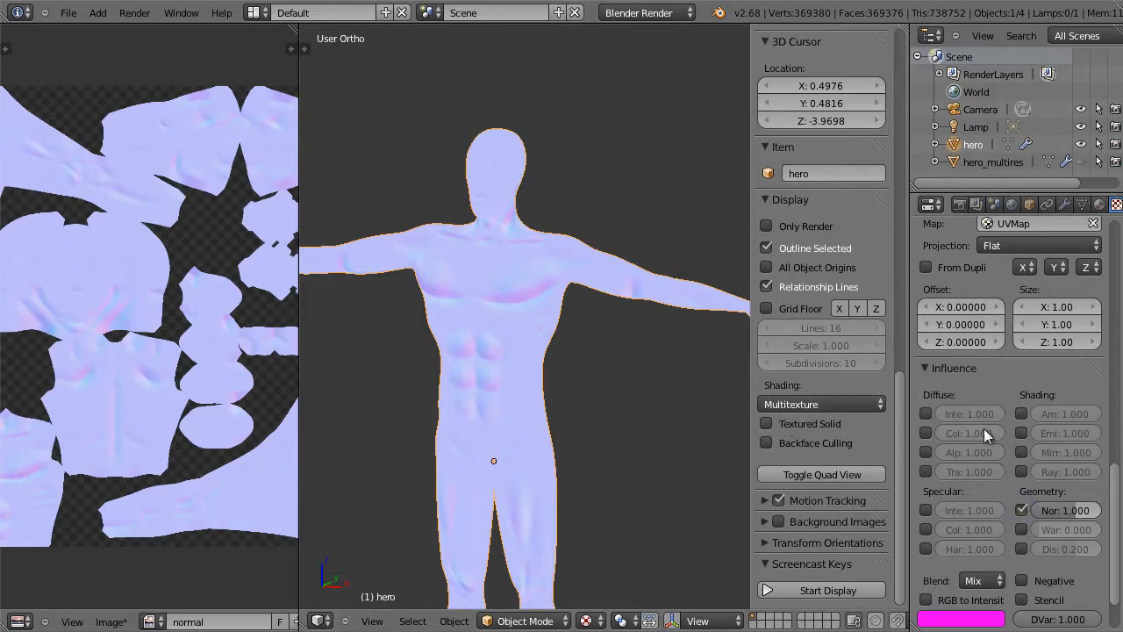
# Render the scene to inspect the costume and normal textures on the figure, and return to the 3D view.
pyautogui.scroll(-2, 985, 432)
pyautogui.scroll(5, 987, 432)
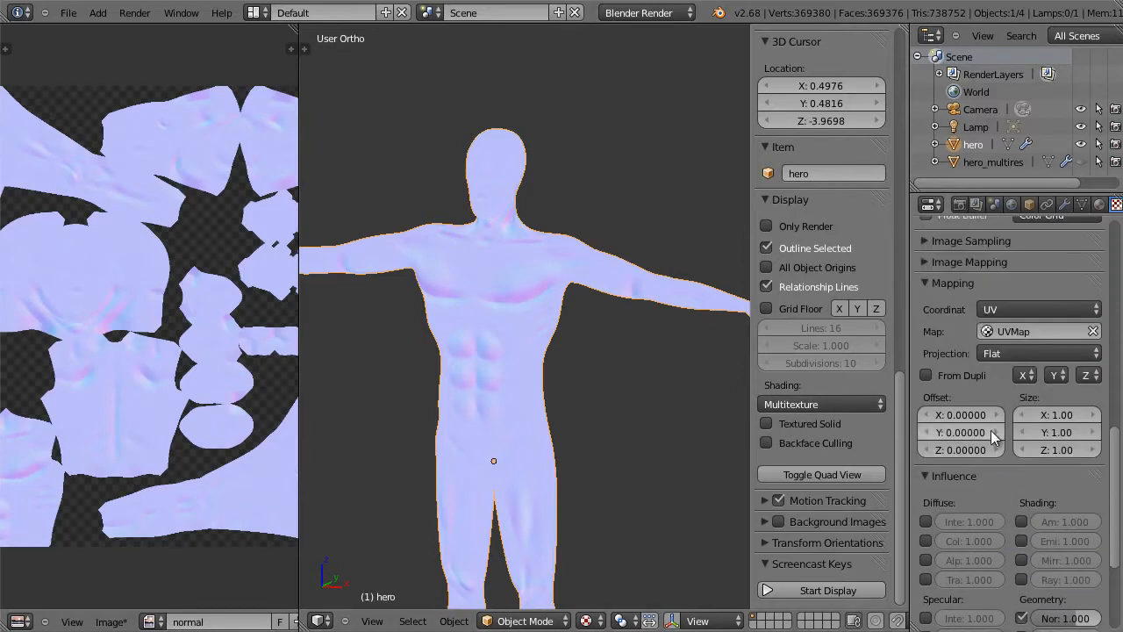
pyautogui.scroll(2, 989, 432)
pyautogui.press('F12')
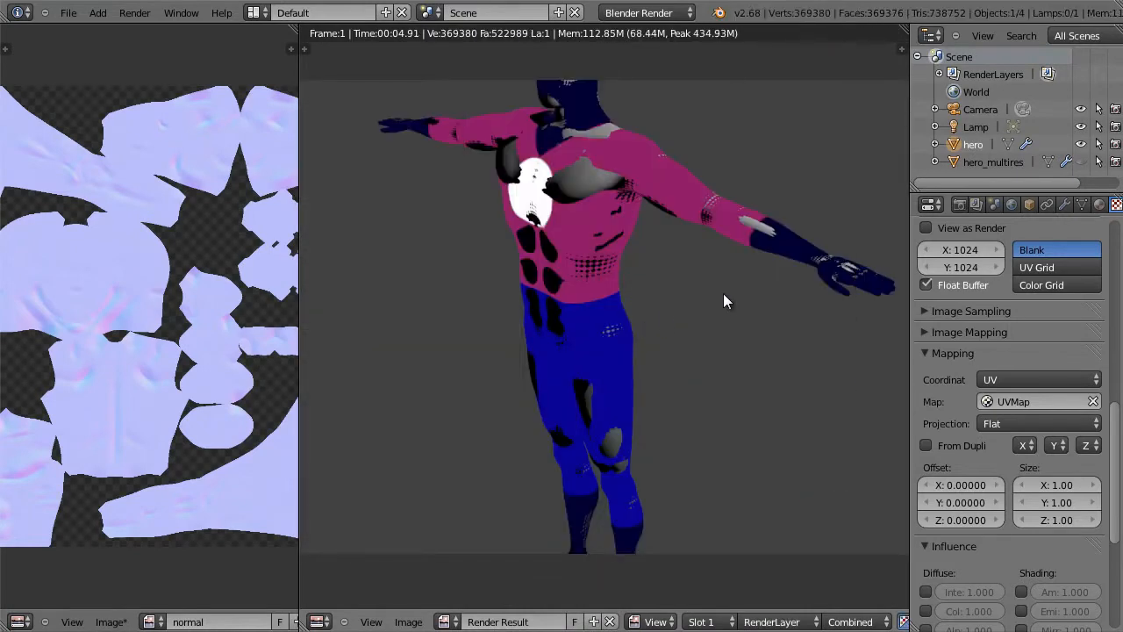
pyautogui.moveTo(722, 293)
pyautogui.mouseDown(button='middle')
pyautogui.moveTo(729, 329)
pyautogui.moveTo(732, 299)
pyautogui.mouseUp(button='middle')
pyautogui.press('Escape')
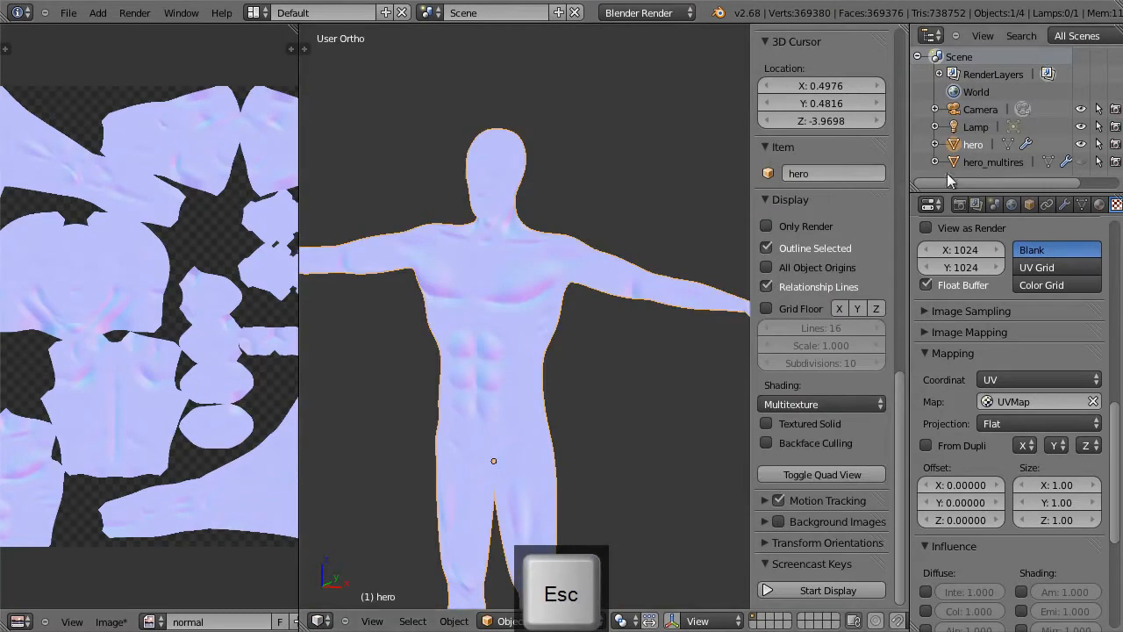
# Unhide the hero_multires sculpt and delete it from the scene.
pyautogui.click(994, 162)
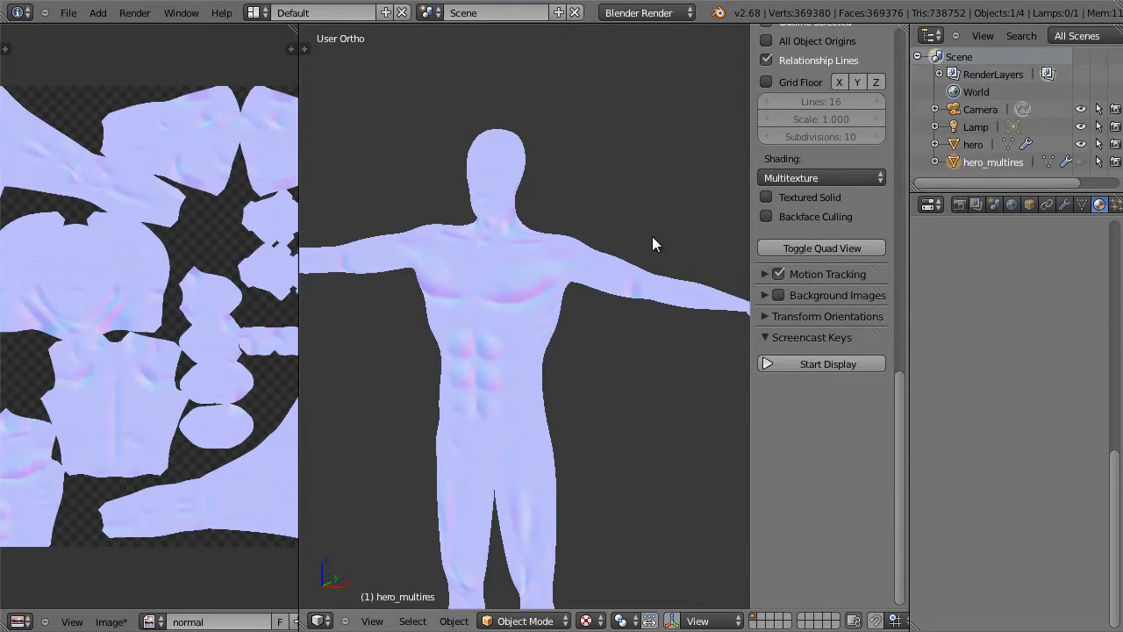
pyautogui.hotkey('alt', 'h')
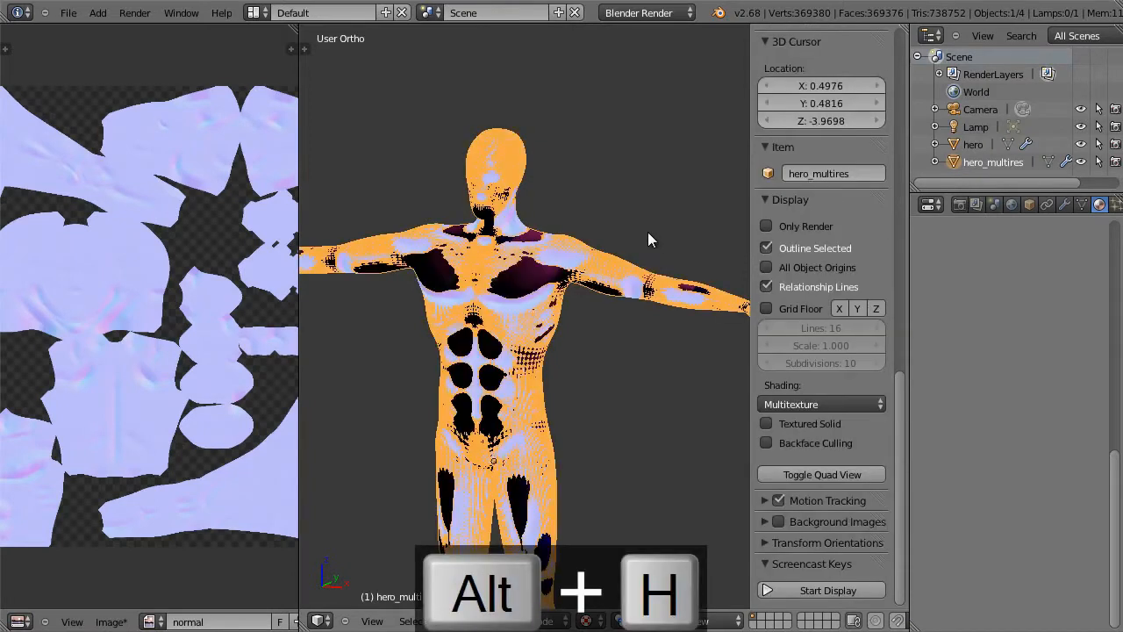
pyautogui.press('x')
pyautogui.click(648, 232)
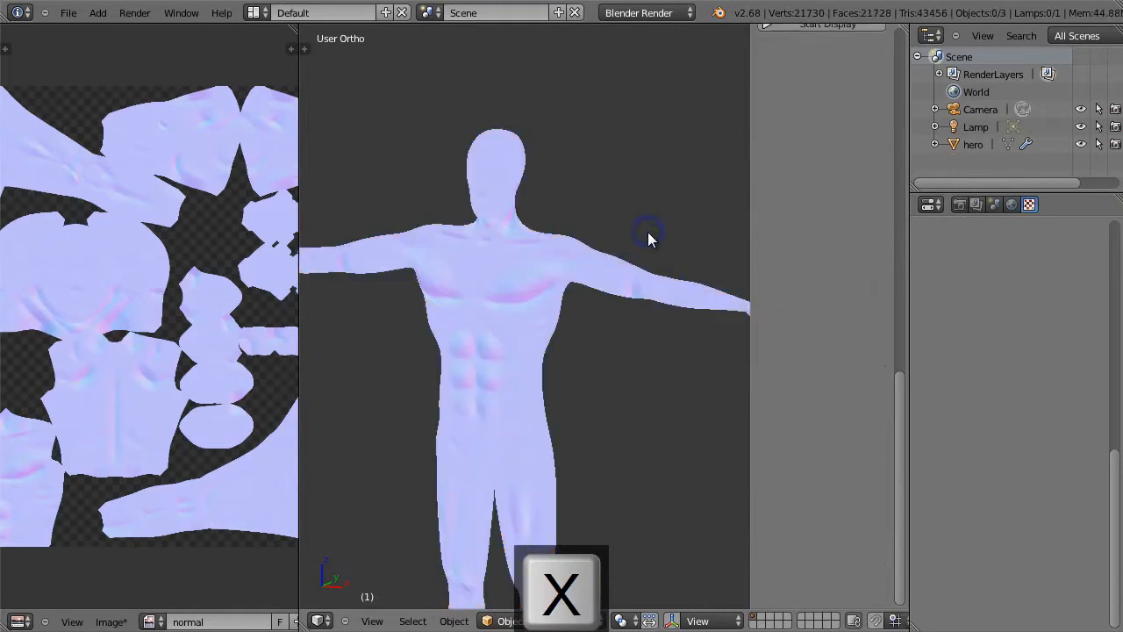
# Render the scene to inspect the textured hero without the sculpt, and return to the 3D view.
pyautogui.press('F12')
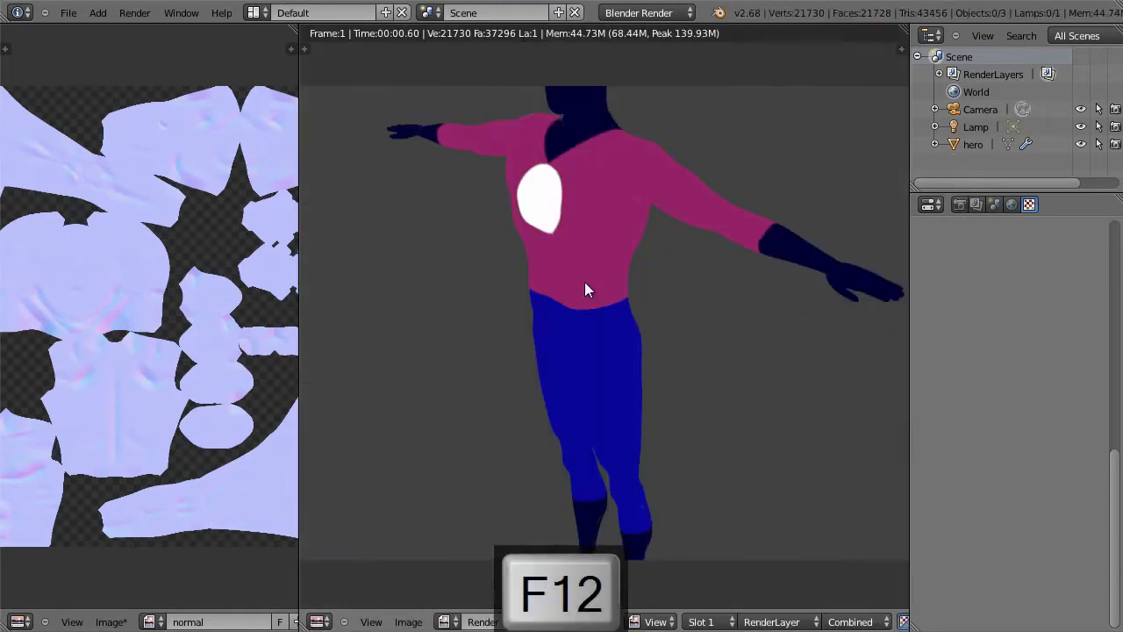
pyautogui.moveTo(601, 250)
pyautogui.mouseDown(button='middle')
pyautogui.moveTo(612, 248)
pyautogui.moveTo(588, 256)
pyautogui.mouseUp(button='middle')
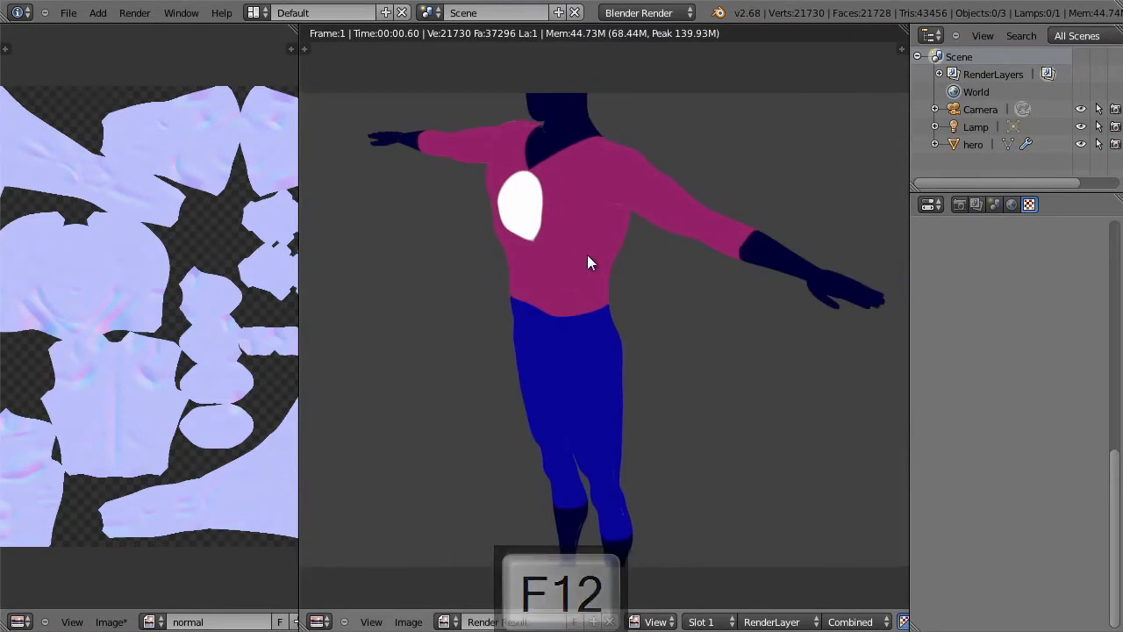
pyautogui.press('Escape')
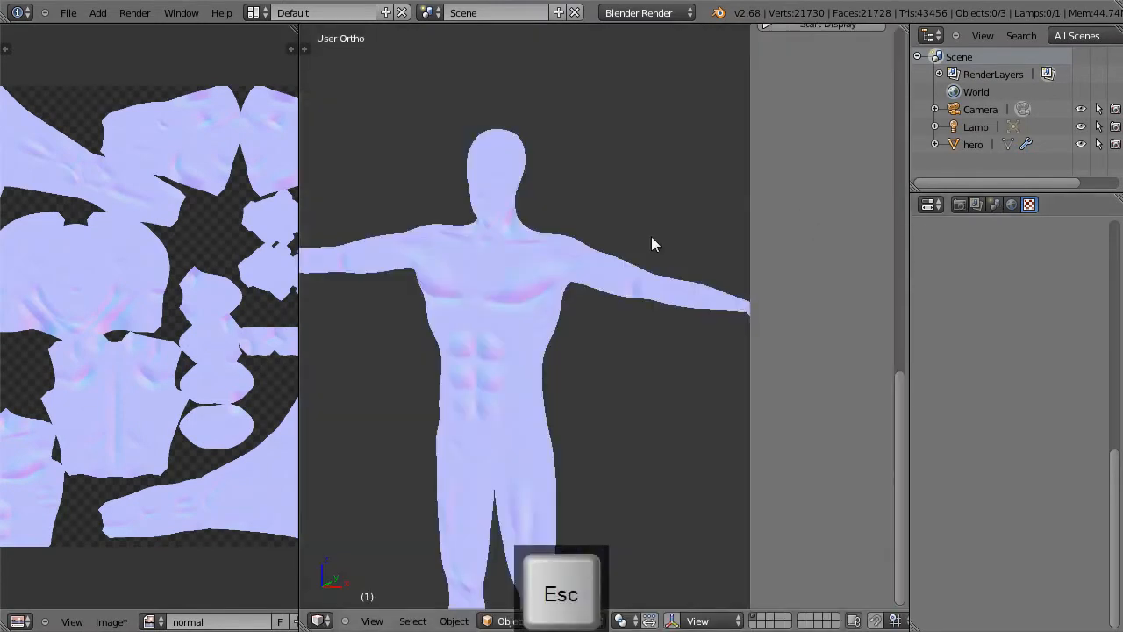
# Select the hero figure, widen the properties area and turn off Shadeless in its costume material.
pyautogui.rightClick(584, 257)
pyautogui.press('n')
pyautogui.click(1099, 204)
pyautogui.scroll(5, 1057, 249)
pyautogui.scroll(8, 1058, 250)
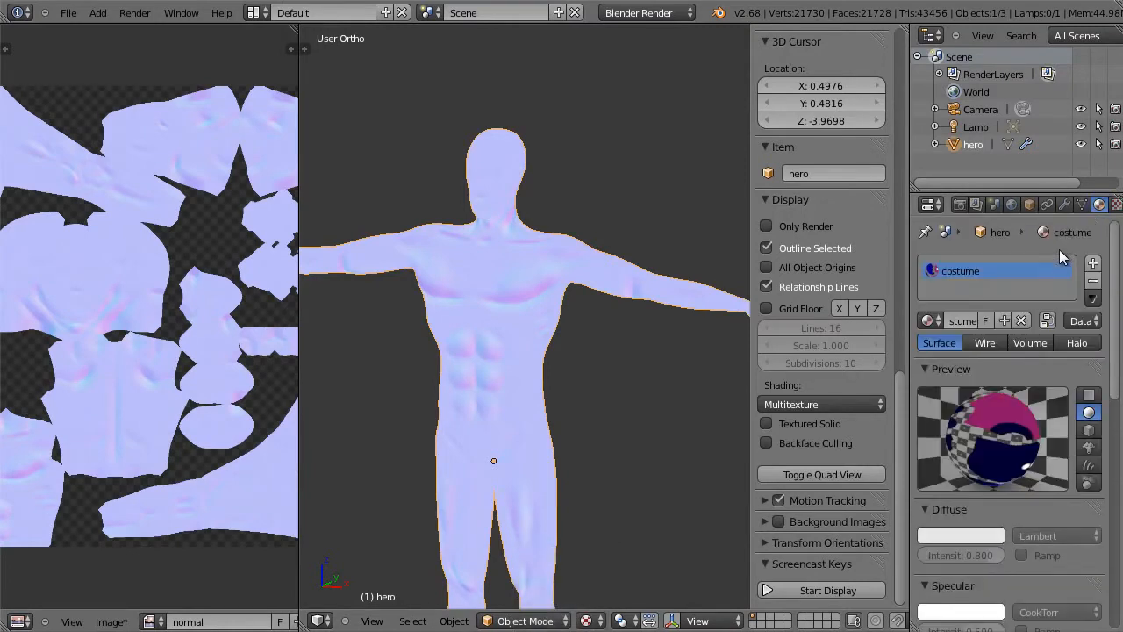
pyautogui.scroll(-1, 1033, 404)
pyautogui.scroll(1, 1033, 403)
pyautogui.moveTo(910, 323); pyautogui.dragTo(868, 323)
pyautogui.scroll(-4, 930, 369)
pyautogui.click(1024, 572)
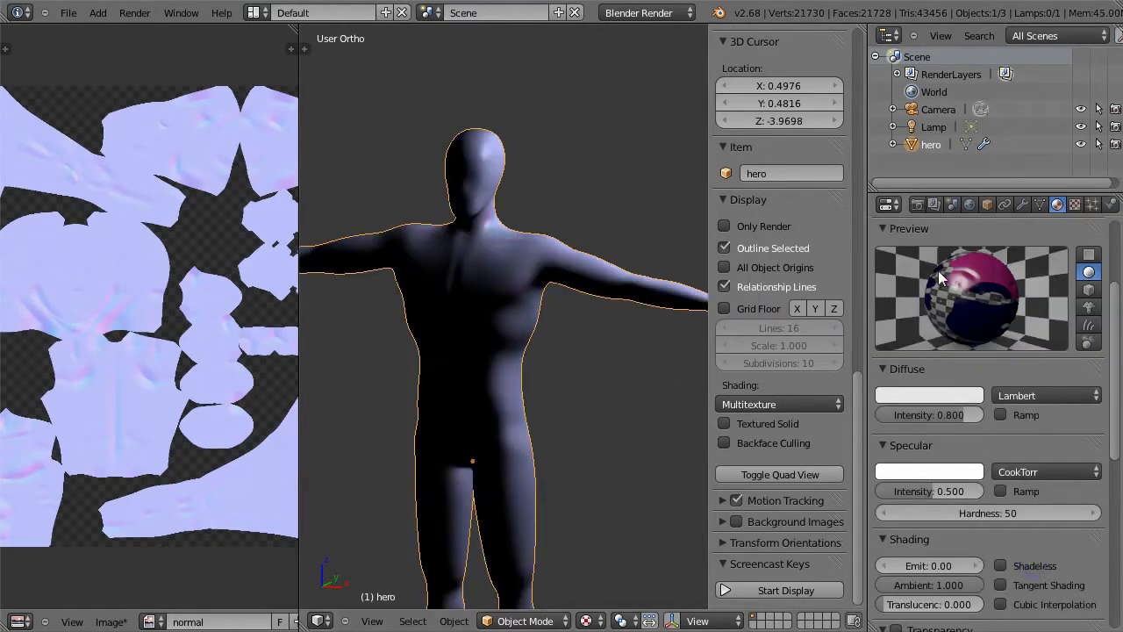
# Review the costume material's texture slots and the normal texture's mapping and influence settings.
pyautogui.click(1074, 203)
pyautogui.scroll(10, 1050, 275)
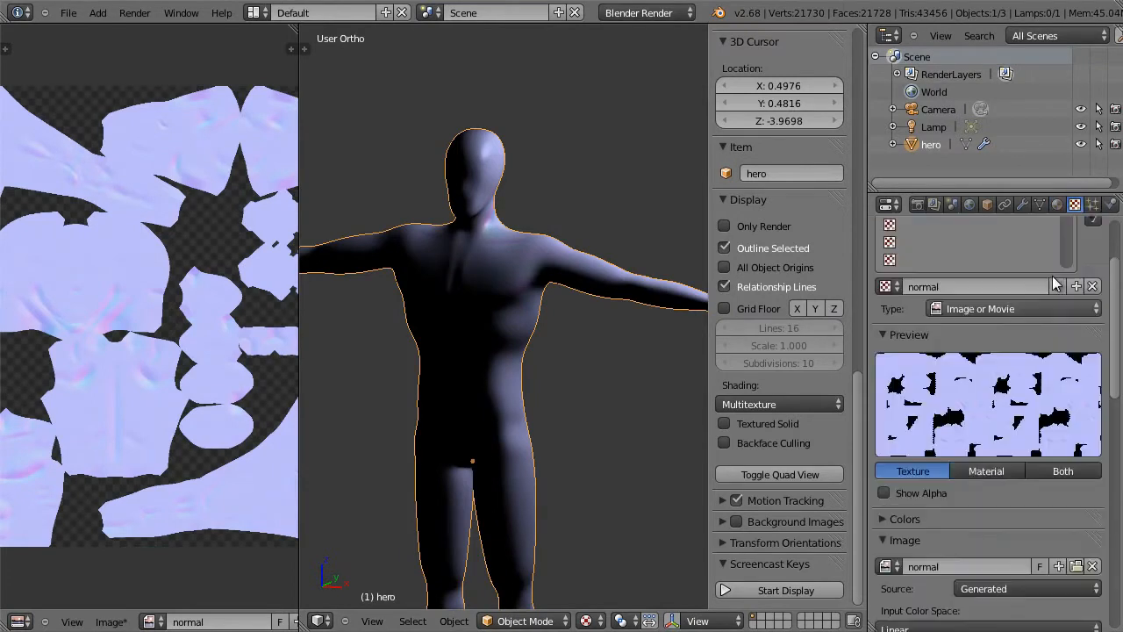
pyautogui.scroll(1, 982, 314)
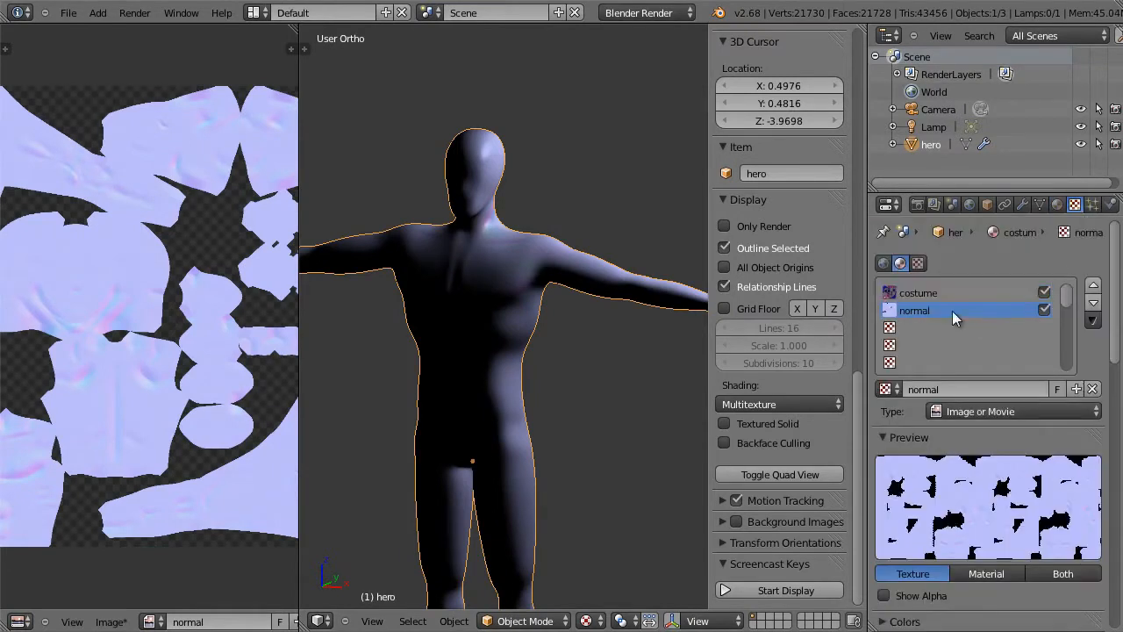
pyautogui.scroll(-1, 939, 320)
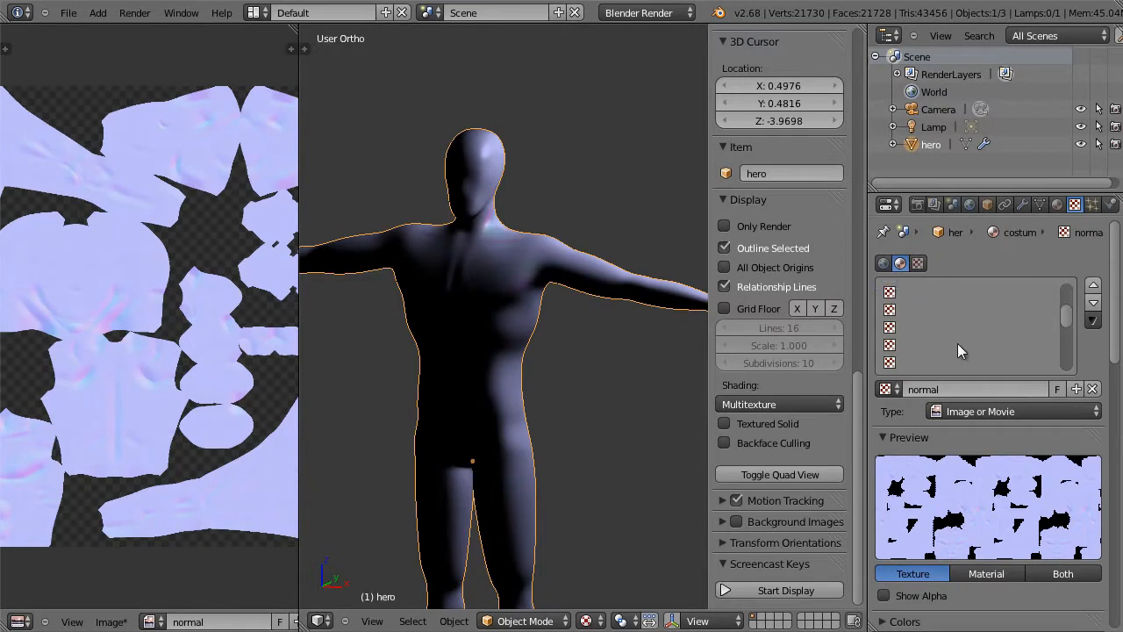
pyautogui.scroll(-10, 990, 474)
pyautogui.scroll(-10, 996, 474)
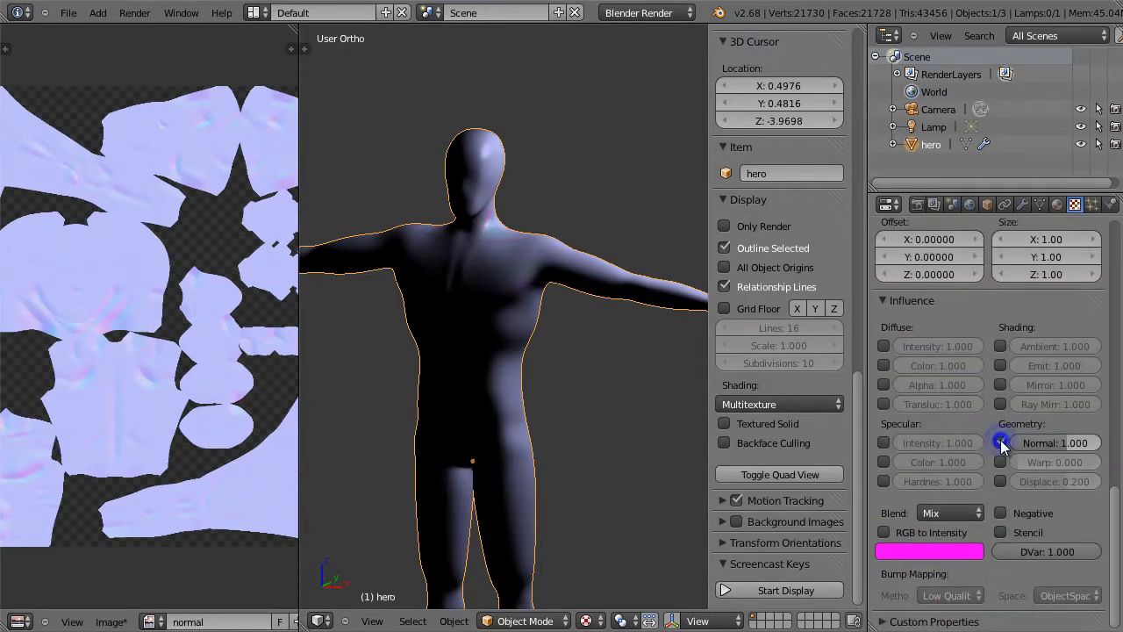
# Set the 3D view's shading mode to GLSL and render the scene to check the lighting on the hero.
pyautogui.click(785, 403)
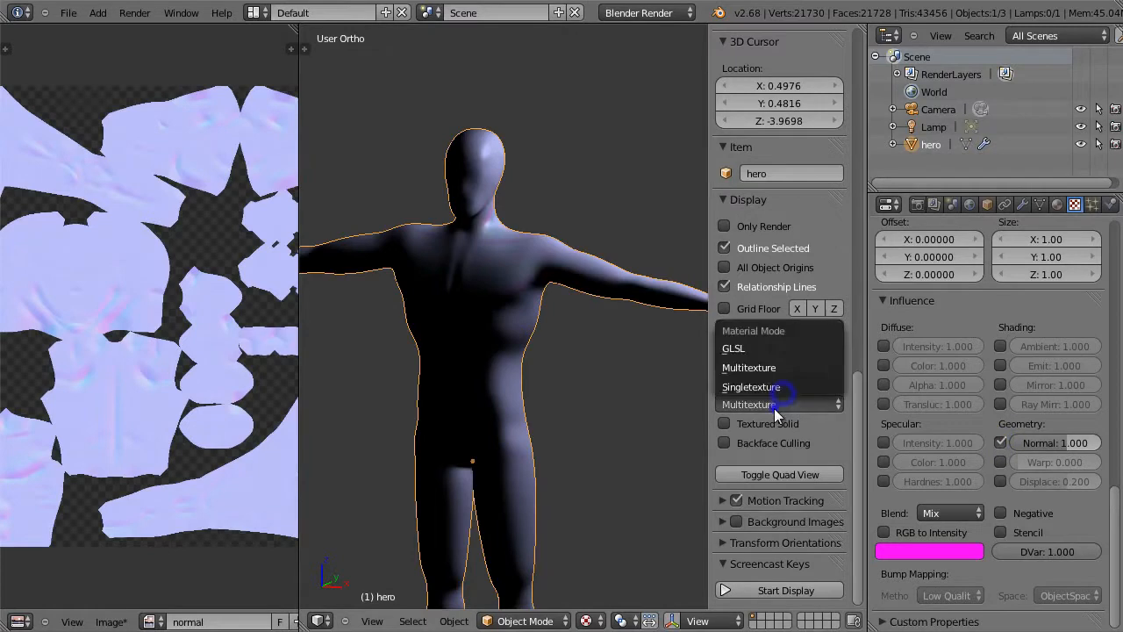
pyautogui.click(776, 349)
pyautogui.moveTo(572, 362)
pyautogui.mouseDown(button='middle')
pyautogui.moveTo(653, 365)
pyautogui.moveTo(642, 316)
pyautogui.moveTo(560, 321)
pyautogui.moveTo(500, 356)
pyautogui.moveTo(525, 369)
pyautogui.moveTo(448, 357)
pyautogui.moveTo(509, 401)
pyautogui.moveTo(570, 409)
pyautogui.moveTo(586, 365)
pyautogui.mouseUp(button='middle')
pyautogui.press('F12')
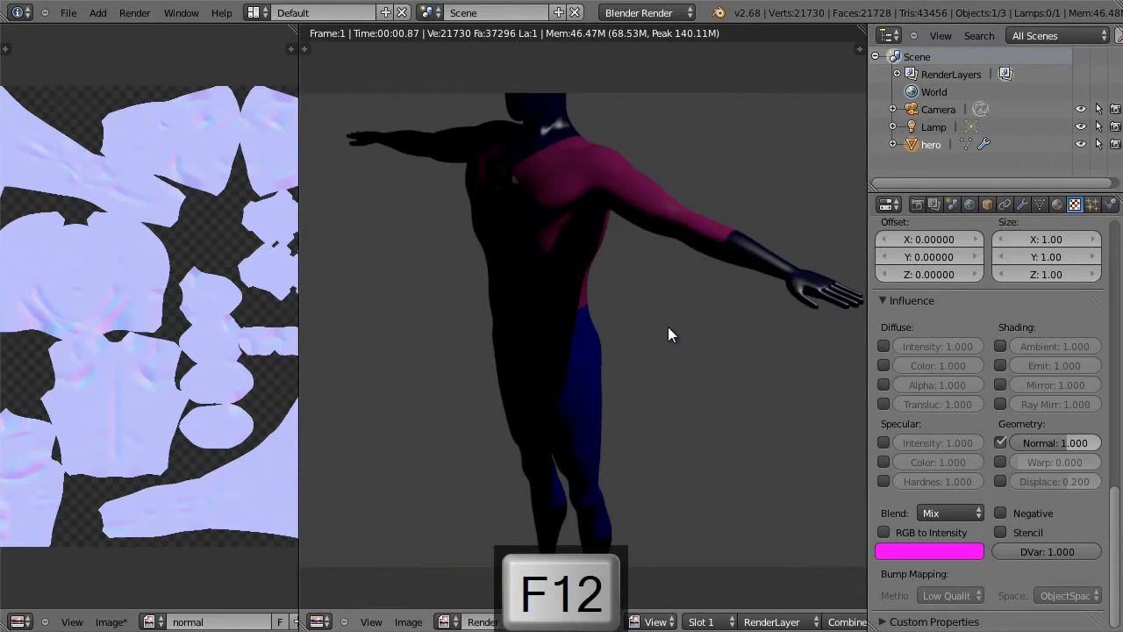
pyautogui.press('Escape')
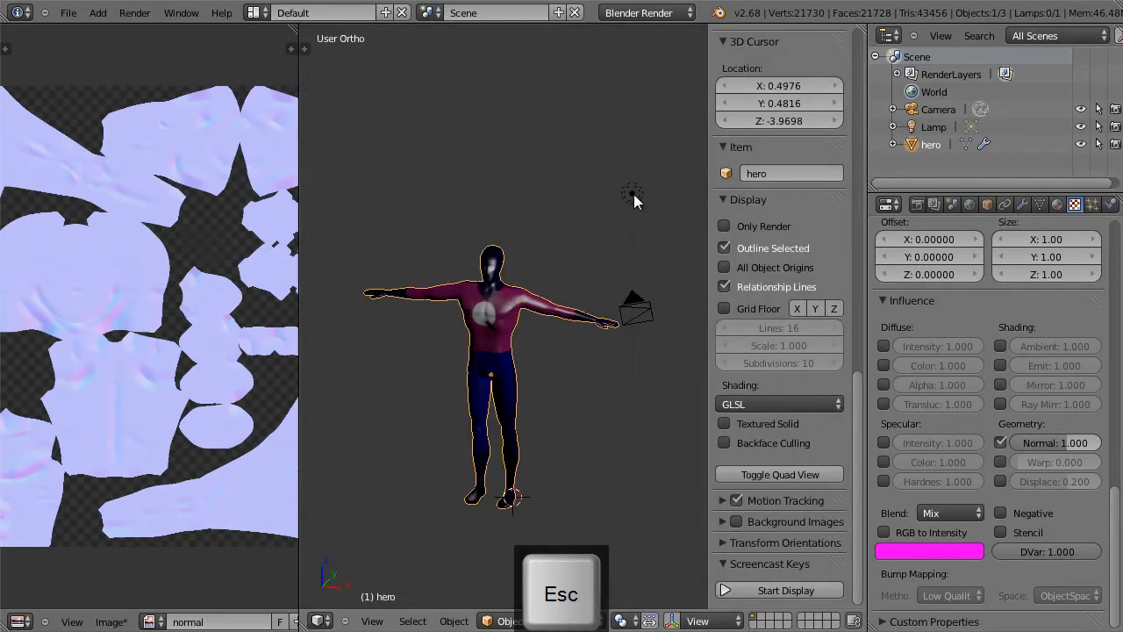
# Move the lamp in the top view so it sits in front of the hero, and render to check the lighting.
pyautogui.rightClick(632, 195)
pyautogui.press('KP_7')
pyautogui.press('g')
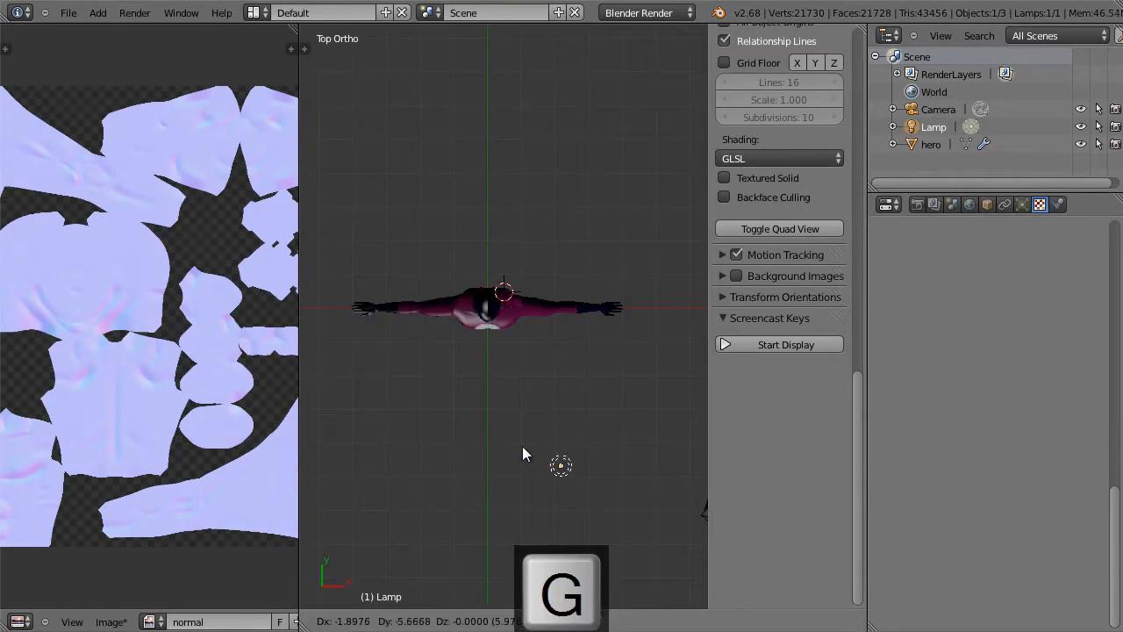
pyautogui.click(528, 460)
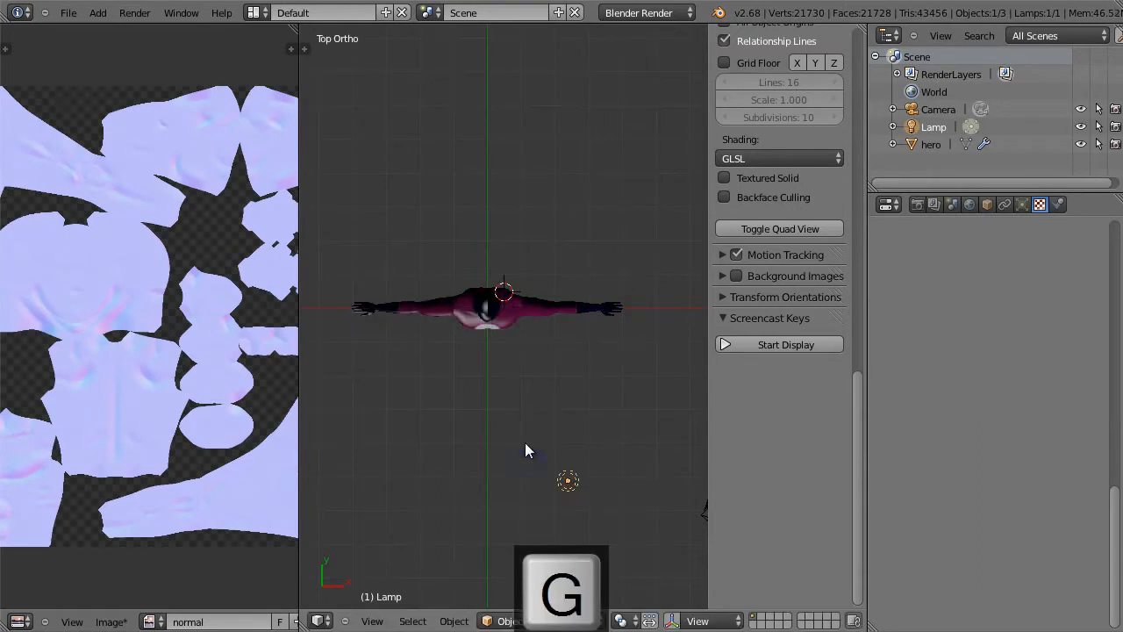
pyautogui.press('F12')
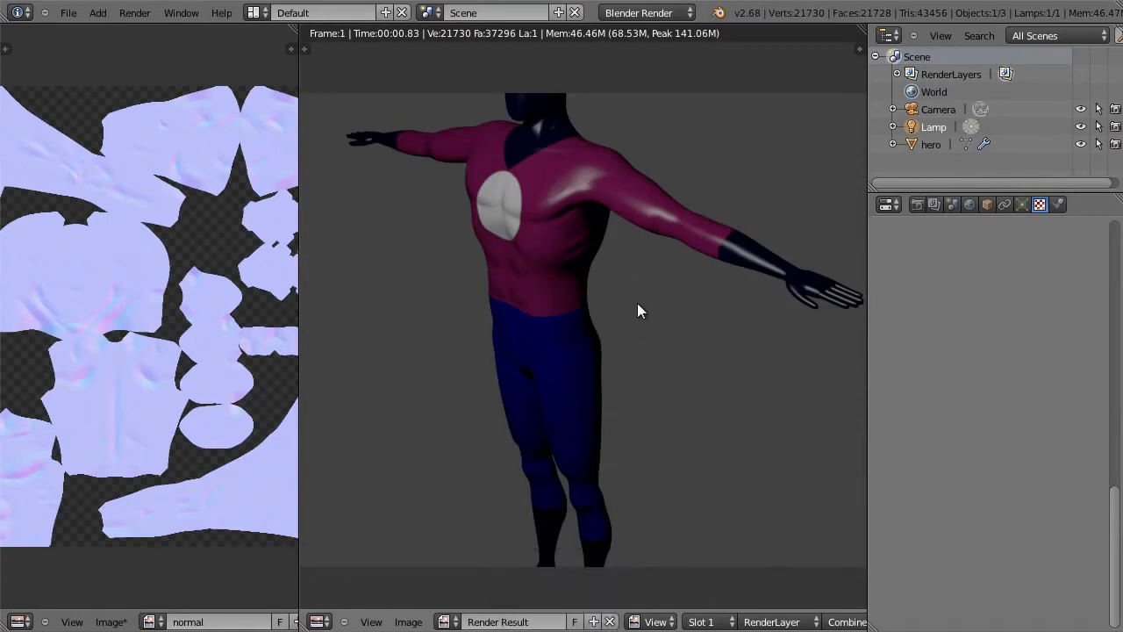
pyautogui.press('Escape')
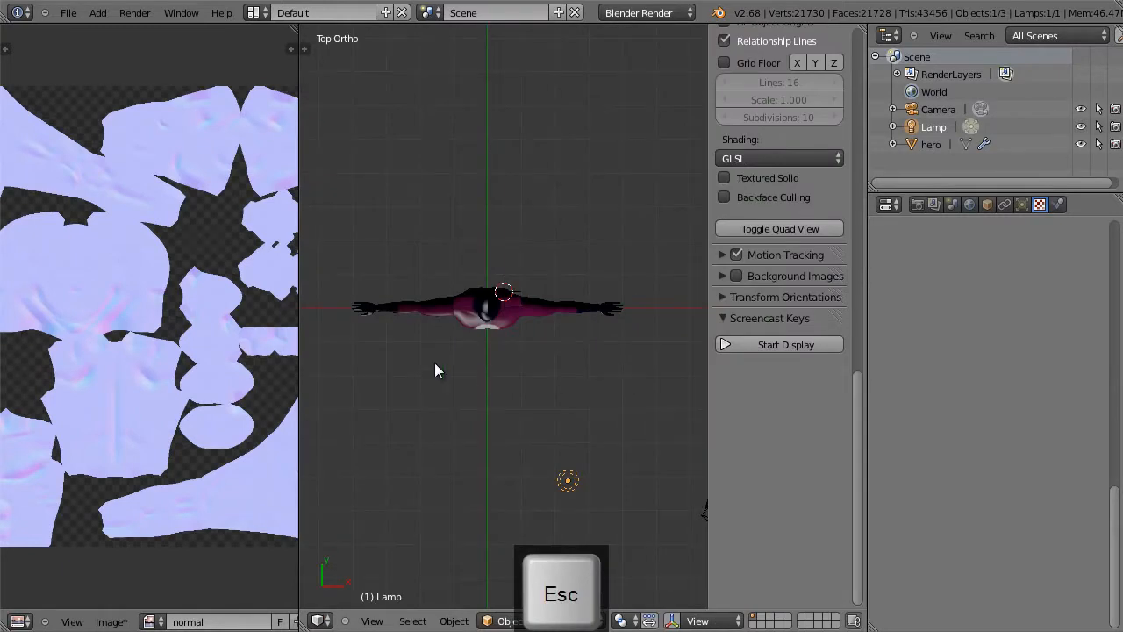
# Join the image editor area into the 3D view so that the 3D view fills both.
pyautogui.rightClick(297, 313)
pyautogui.click(298, 313)
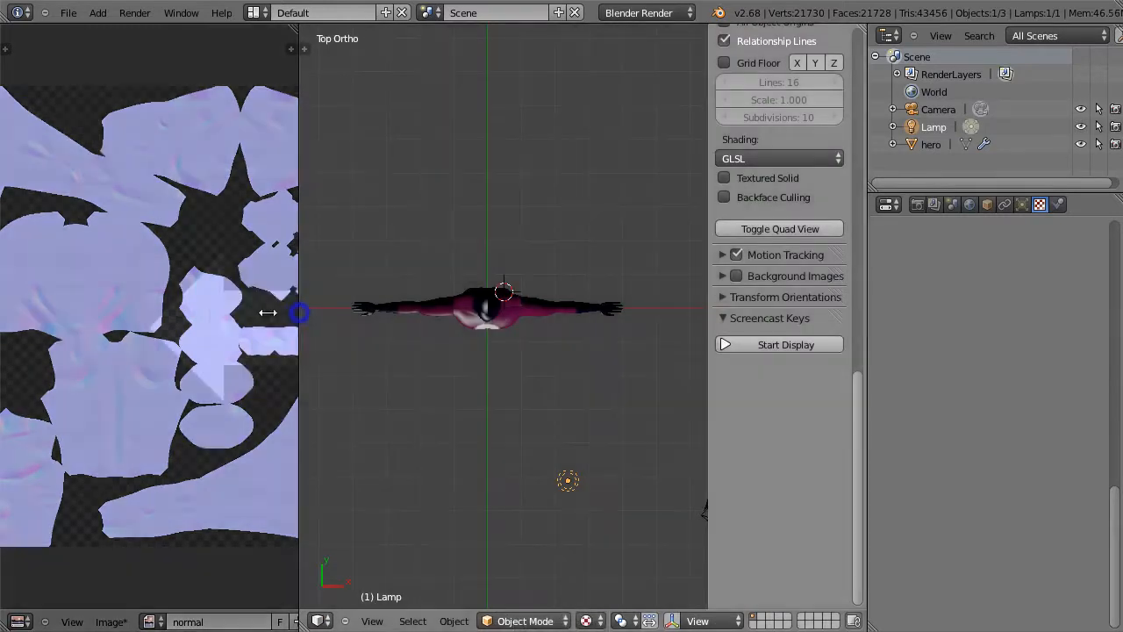
pyautogui.click(265, 315)
# Select the camera, switch to quad view, and move and rotate the camera to frame the hero from the head down.
pyautogui.moveTo(449, 369); pyautogui.dragTo(499, 272, button='middle')
pyautogui.rightClick(638, 348)
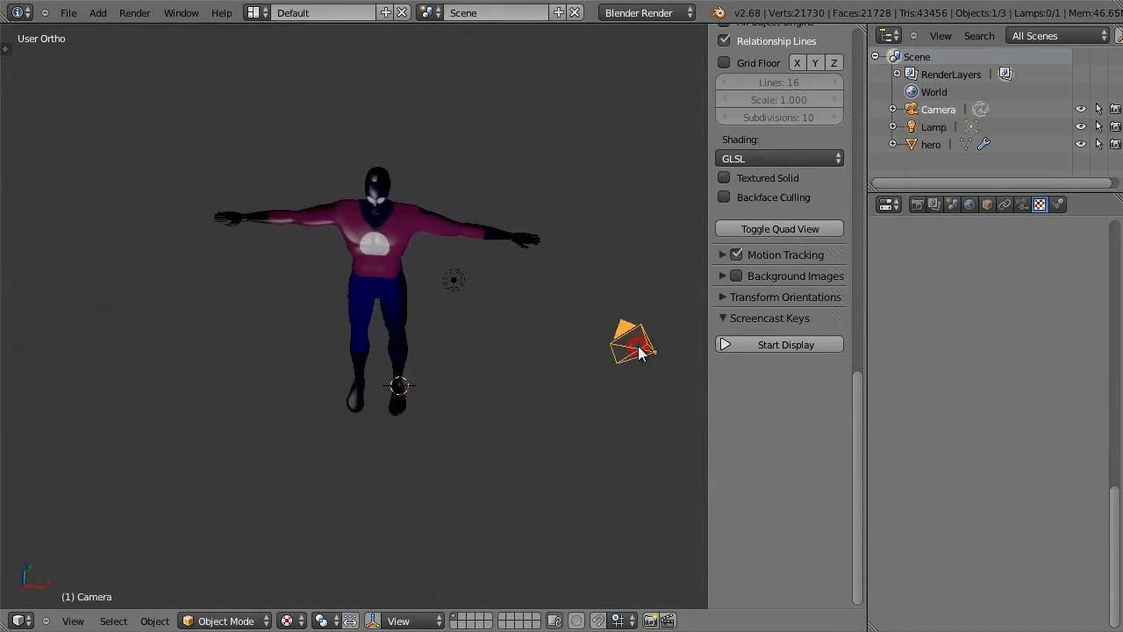
pyautogui.hotkey('ctrl', 'alt', 'q')
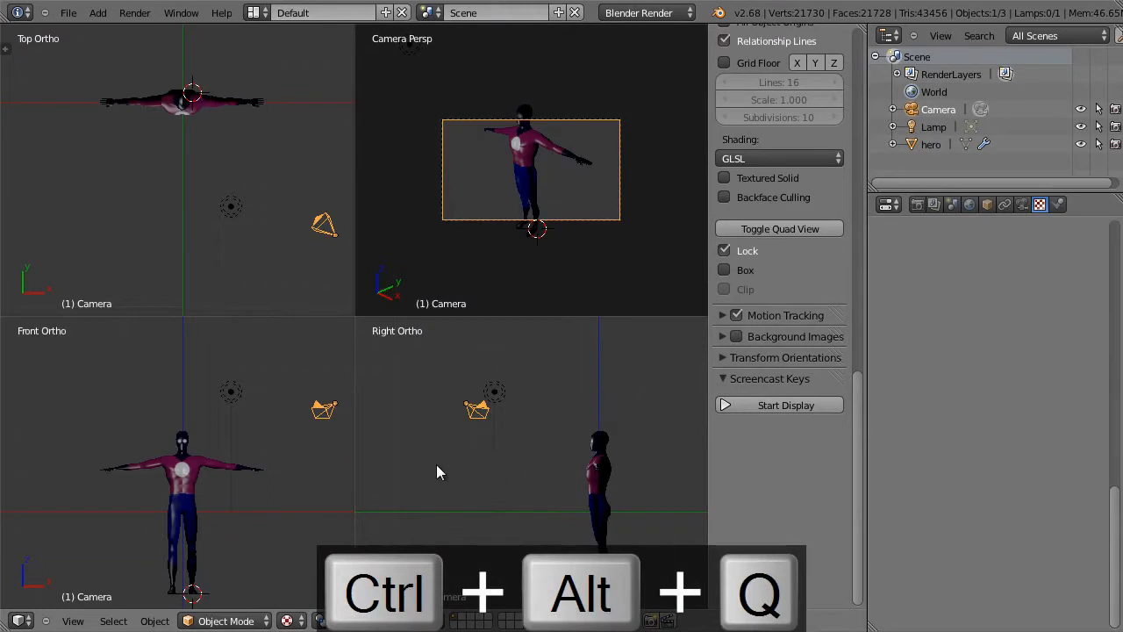
pyautogui.press('g')
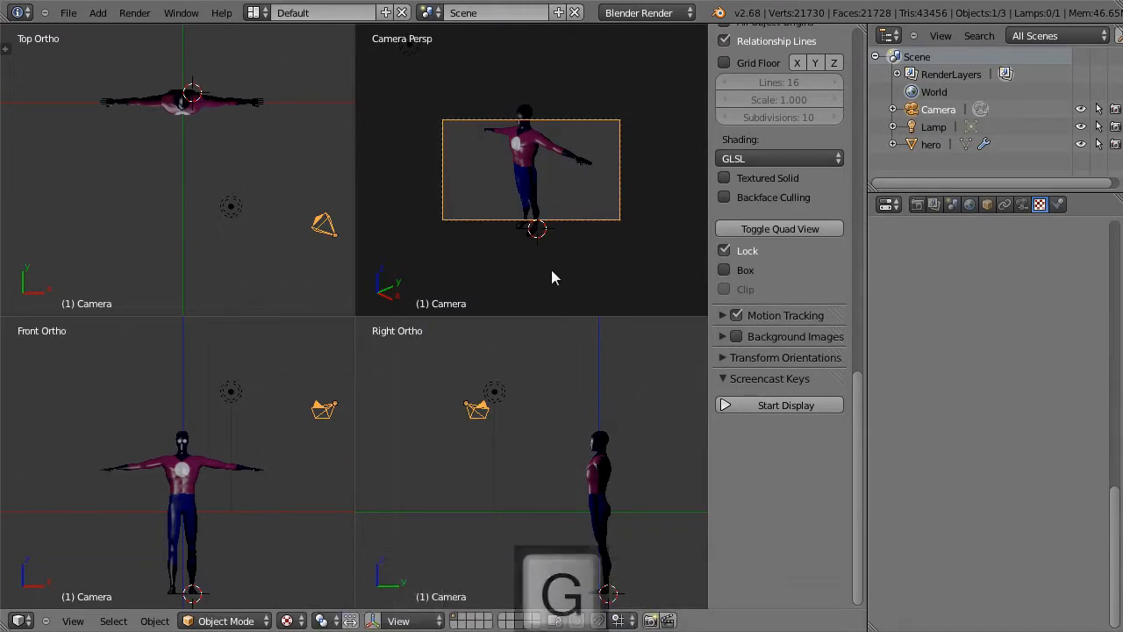
pyautogui.click(584, 324)
pyautogui.press('r')
pyautogui.press('r')
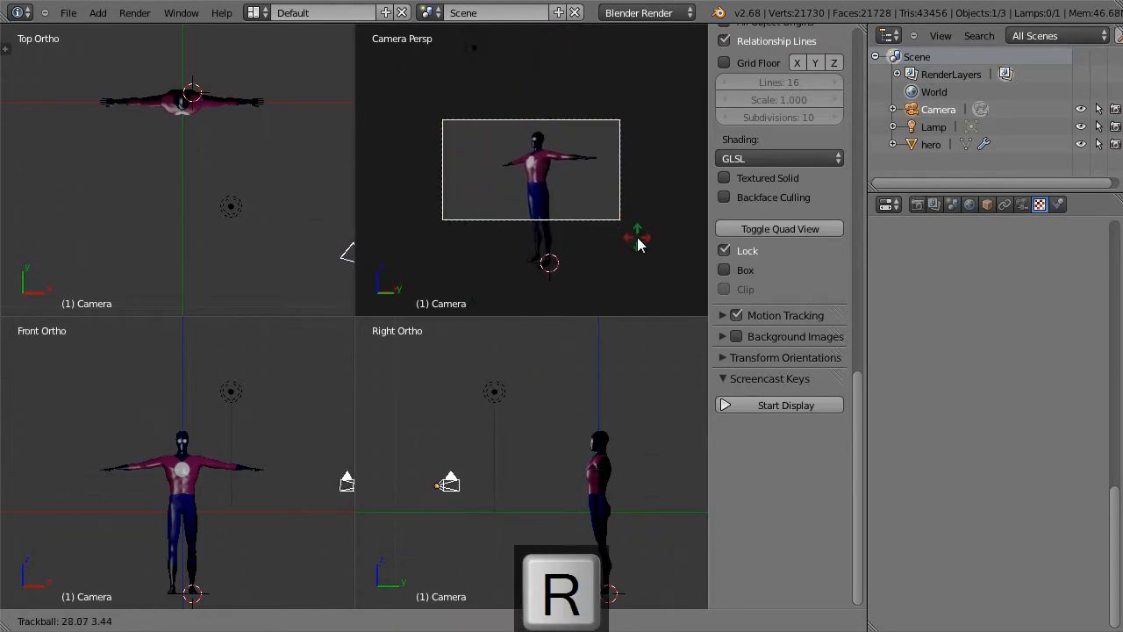
pyautogui.click(638, 244)
pyautogui.press('g')
pyautogui.click(620, 238)
pyautogui.press('r')
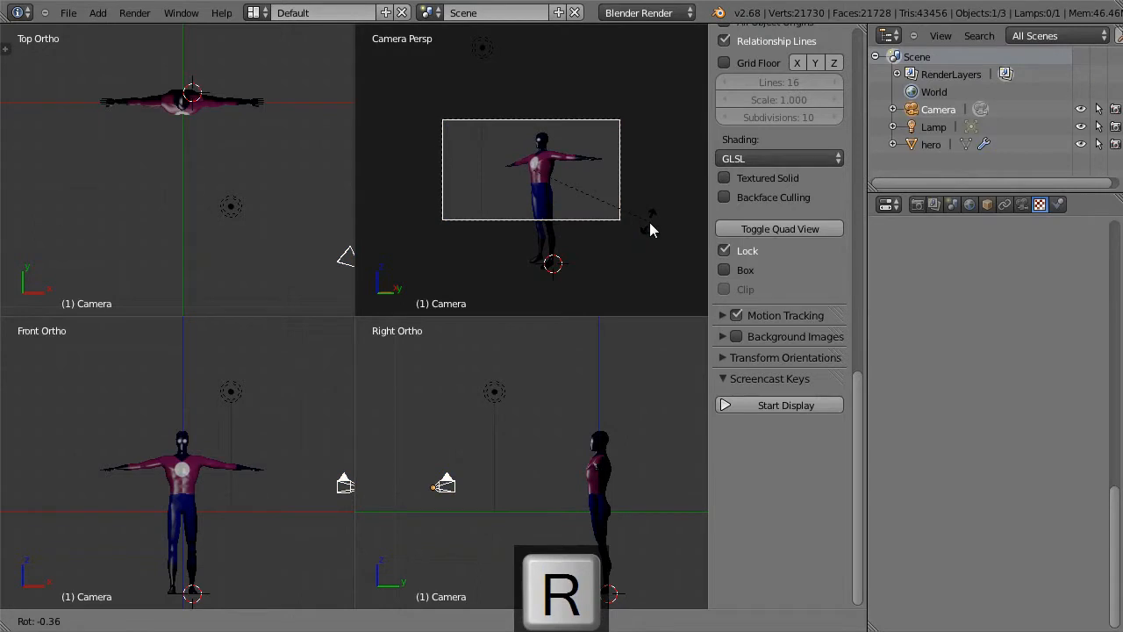
pyautogui.click(650, 229)
# Move the camera closer along its viewing axis and shift it slightly to fit the hero's upper body in frame.
pyautogui.scroll(2, 658, 229)
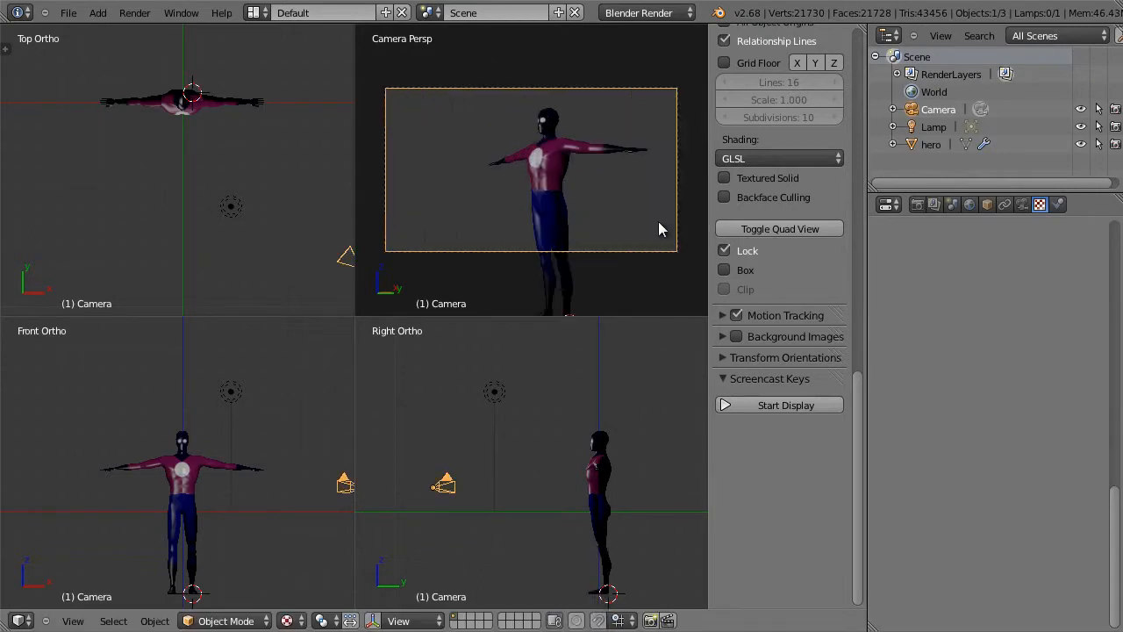
pyautogui.press('g')
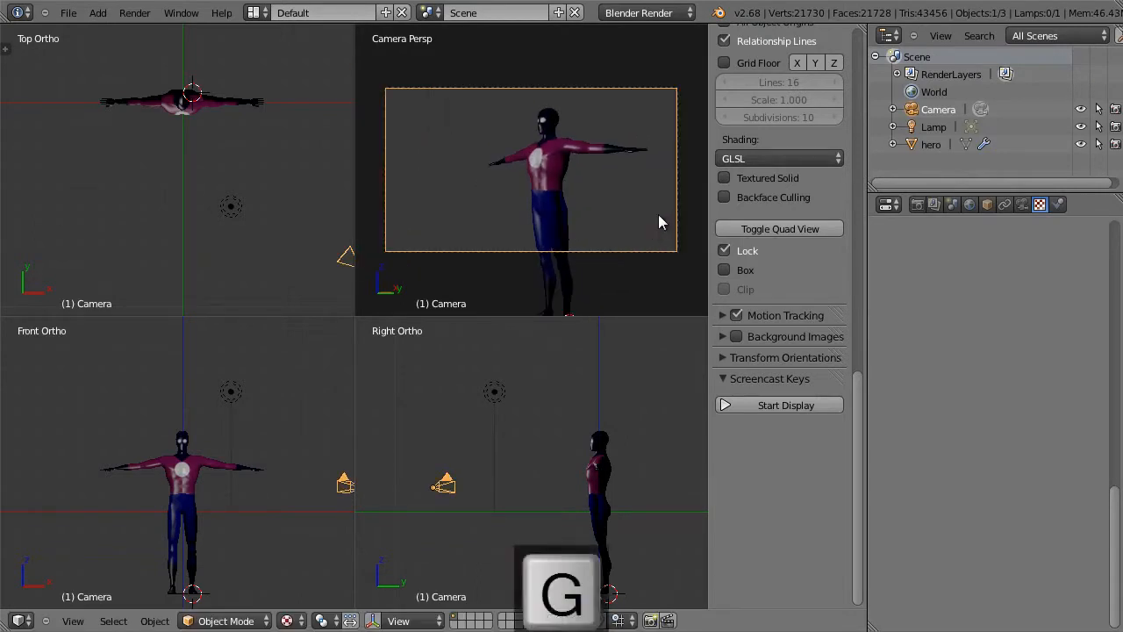
pyautogui.press('z')
pyautogui.press('z')
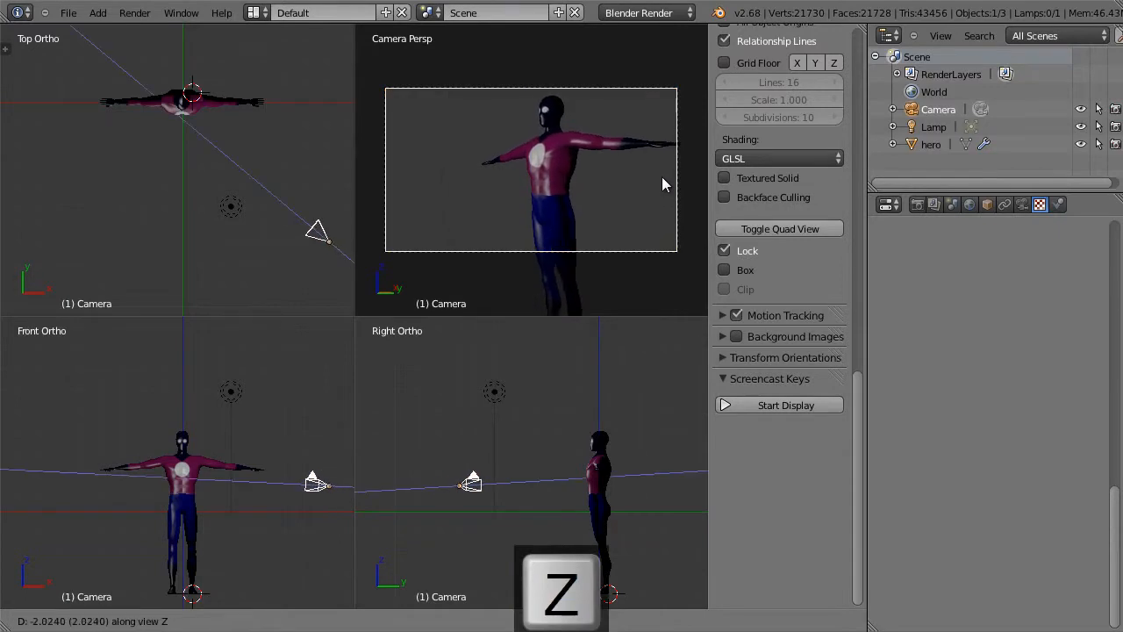
pyautogui.click(659, 192)
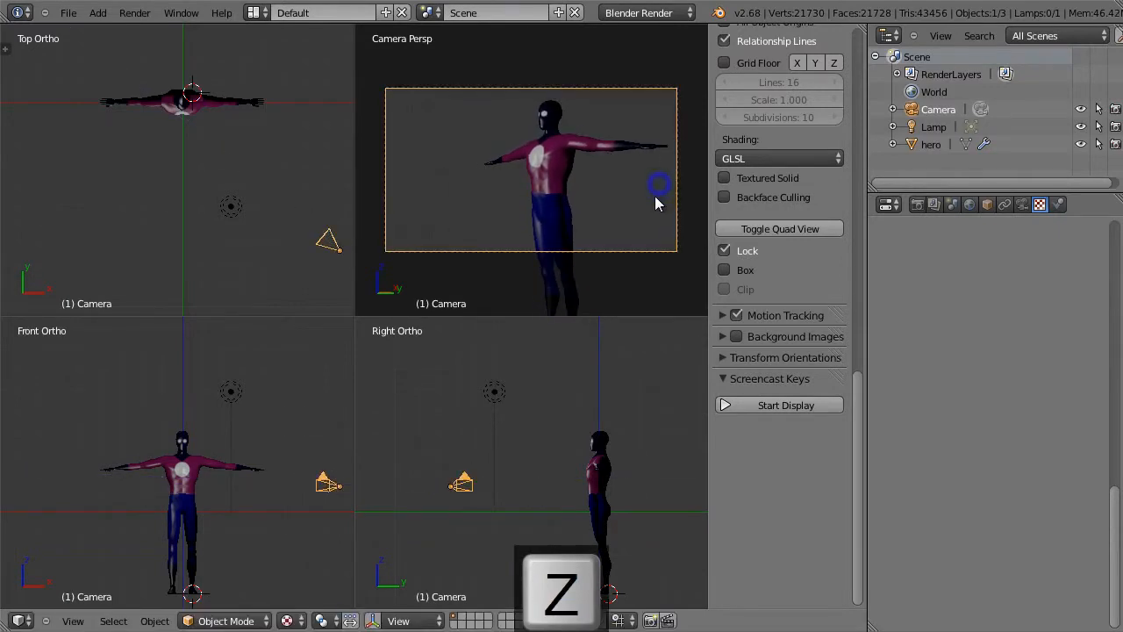
pyautogui.press('g')
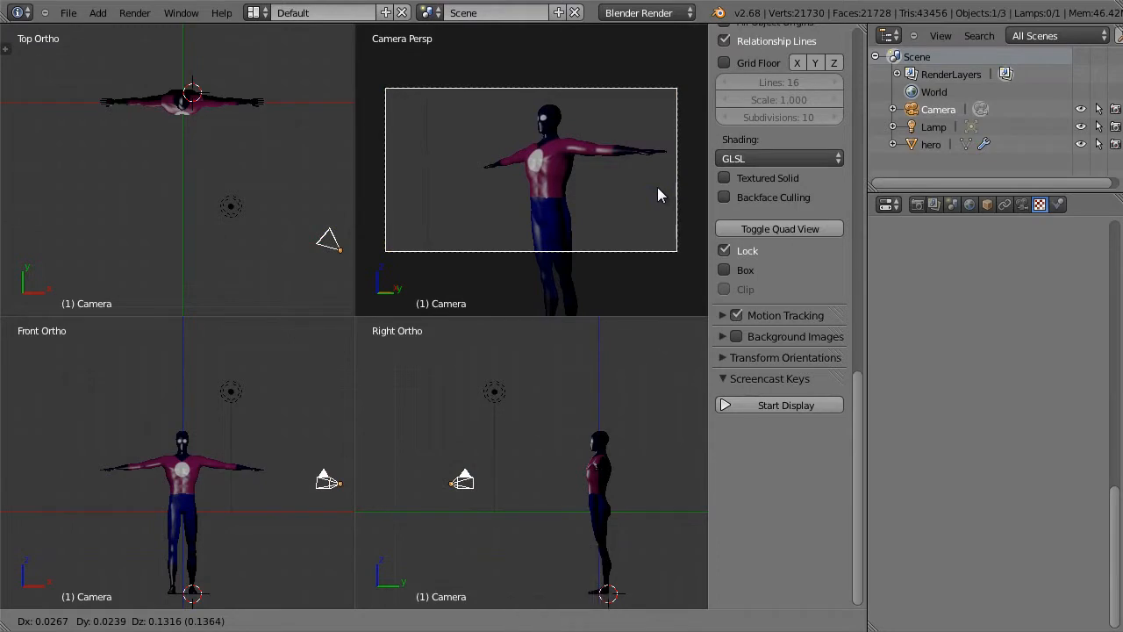
pyautogui.click(659, 193)
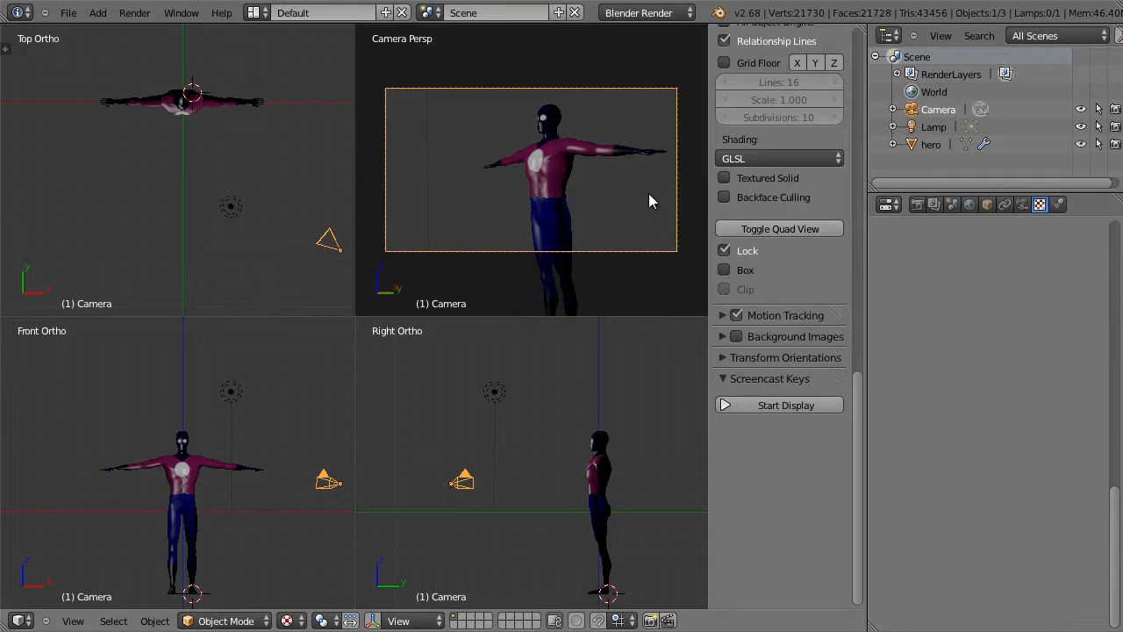
# Leave quad view for the single camera view and render the scene with the new camera framing.
pyautogui.hotkey('ctrl', 'alt', 'q')
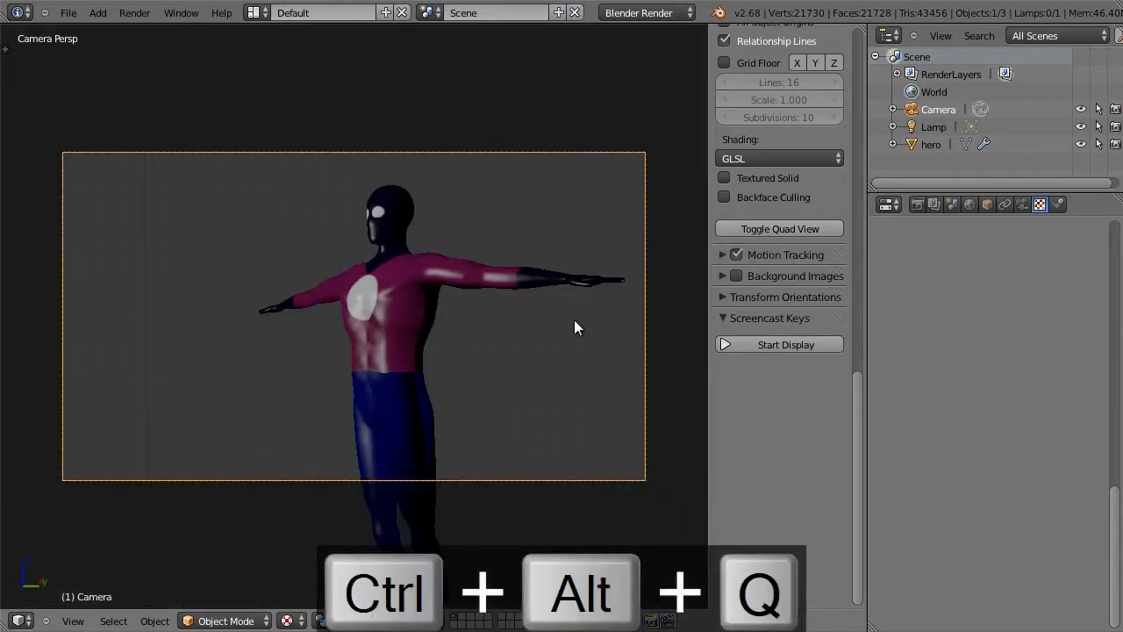
pyautogui.press('F12')
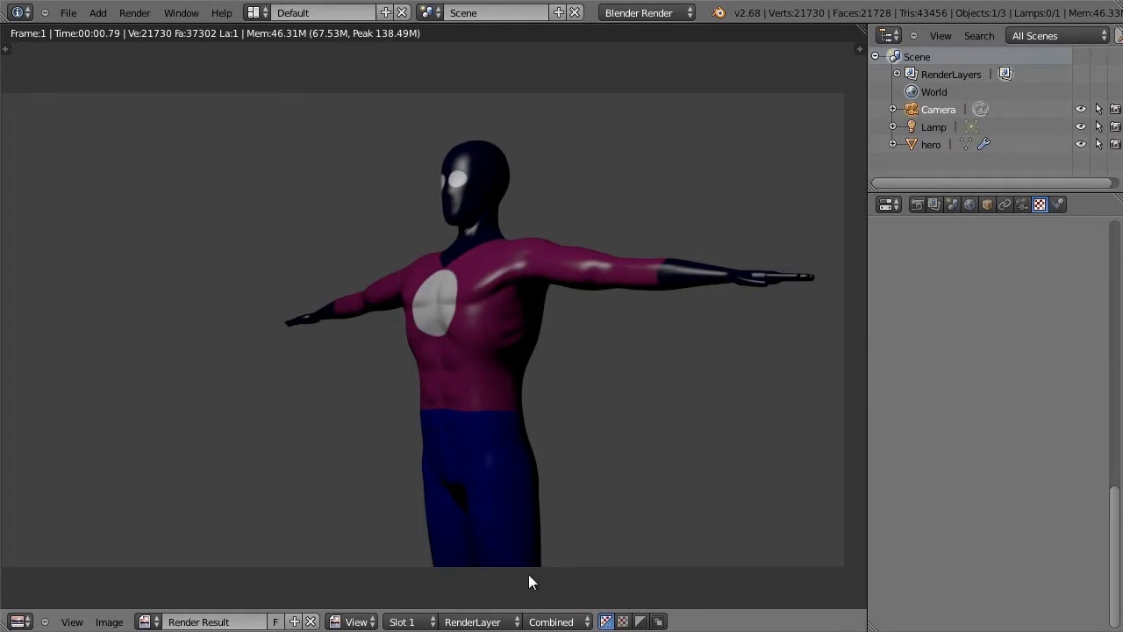
# Save the scene as a new Blender file on the Desktop, incrementing the number in the hero12.blend file name.
pyautogui.click(69, 12)
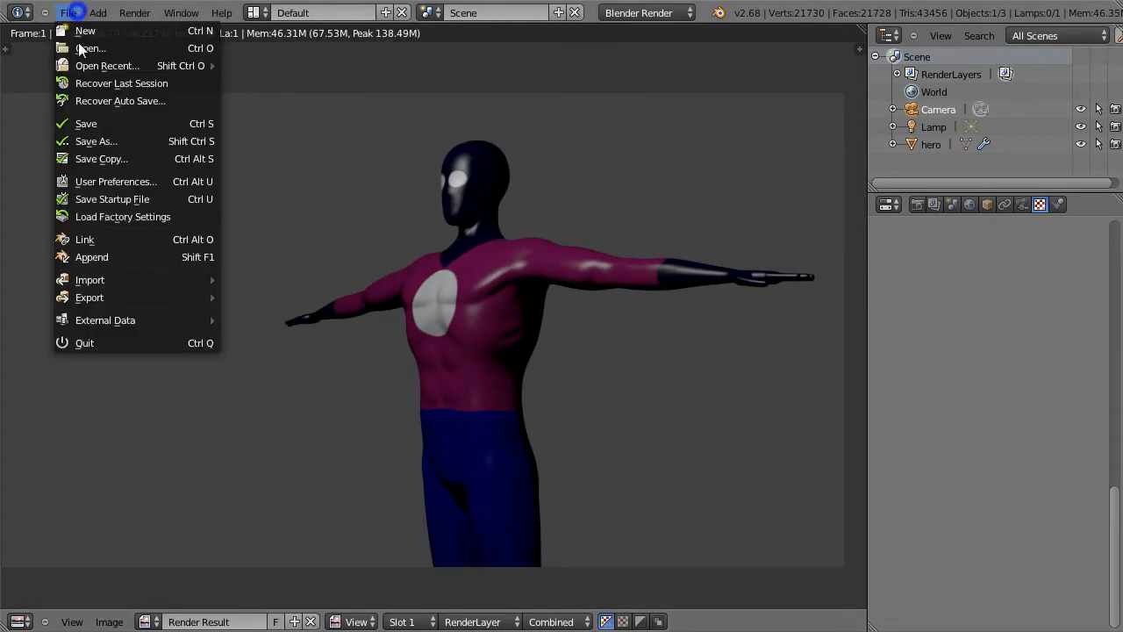
pyautogui.click(107, 140)
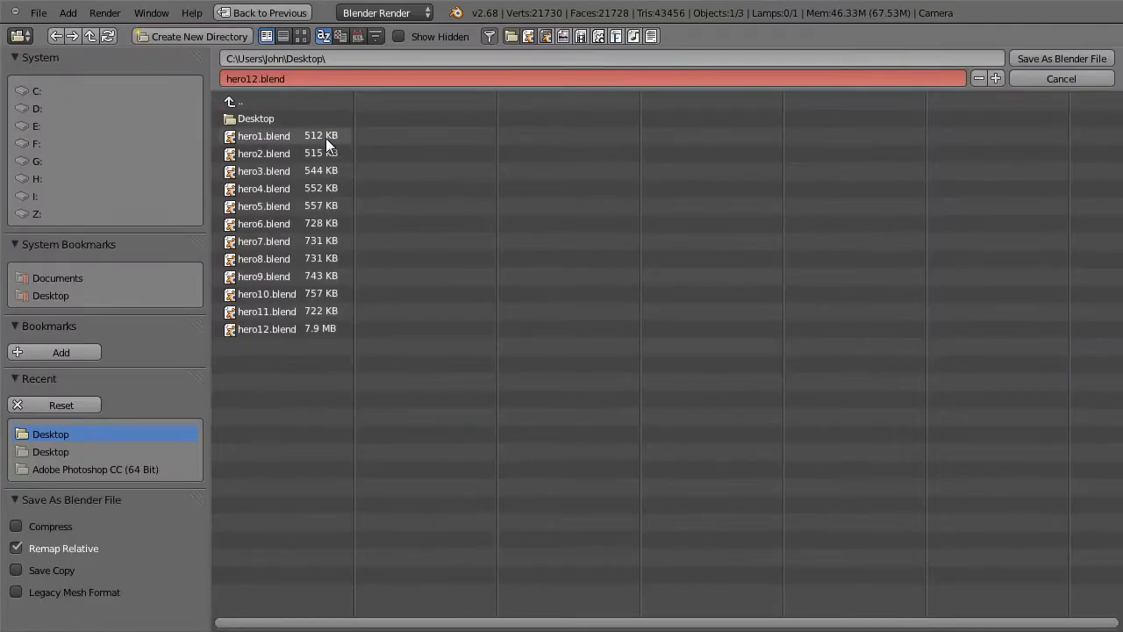
pyautogui.press('KP_Add')
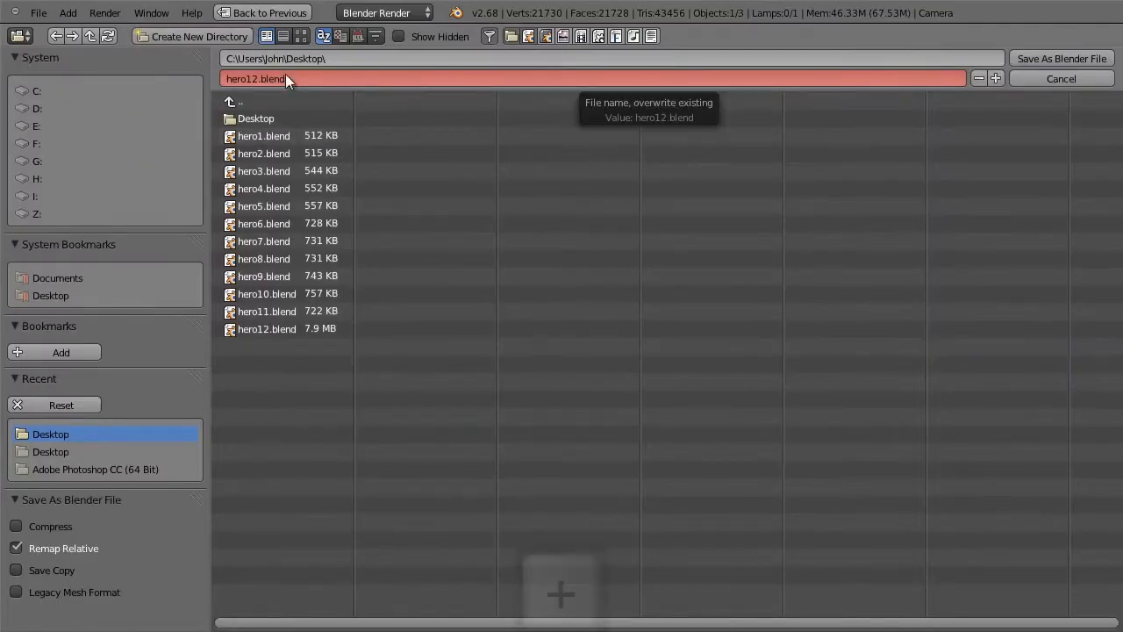
pyautogui.click(1042, 58)
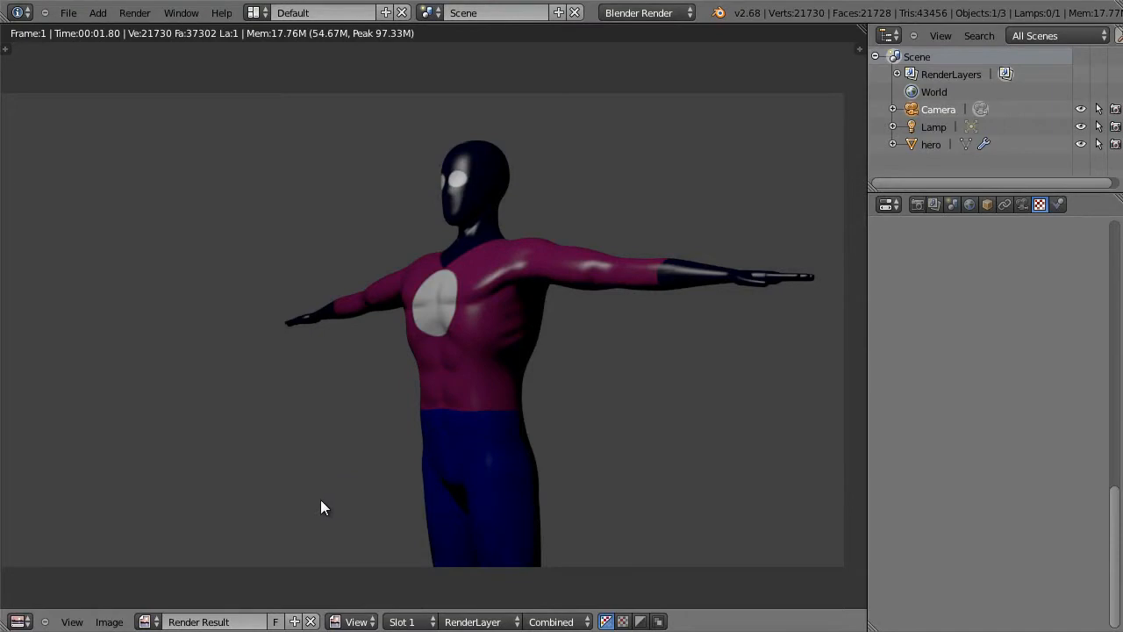
# Display the normal map in the image editor, then create a new blank 1024 × 1024 black image named specular.
pyautogui.click(150, 622)
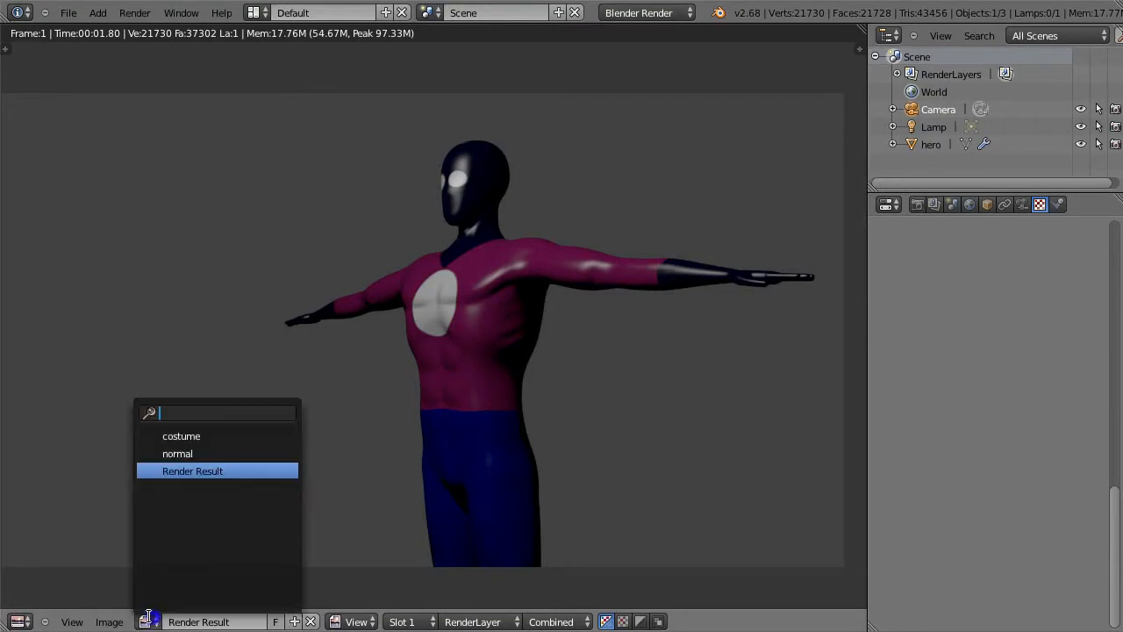
pyautogui.click(188, 452)
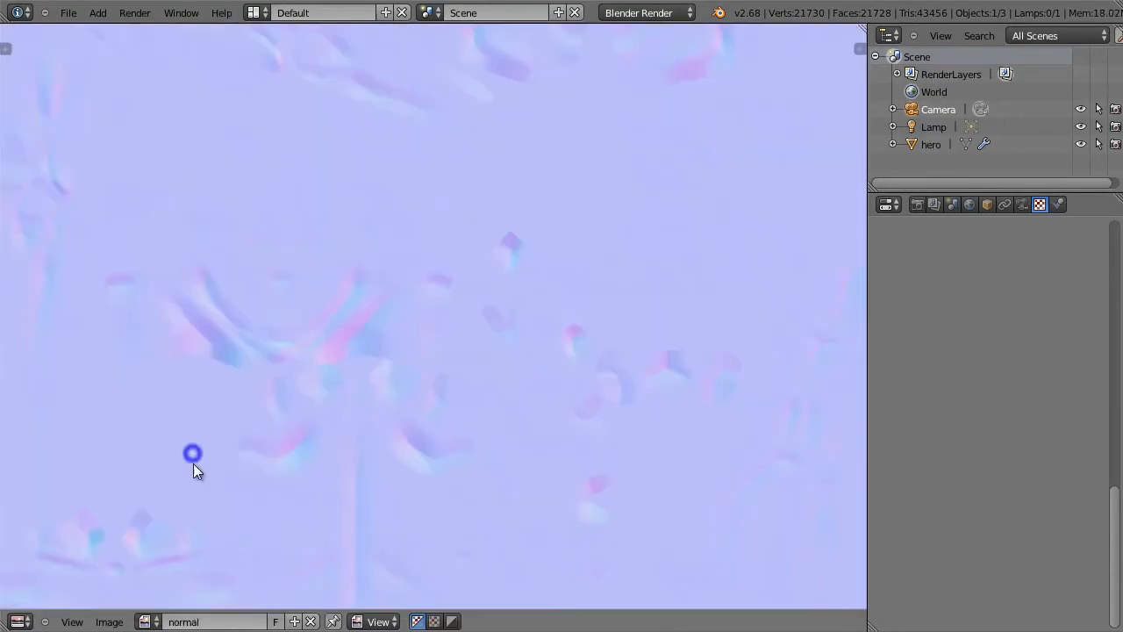
pyautogui.click(112, 621)
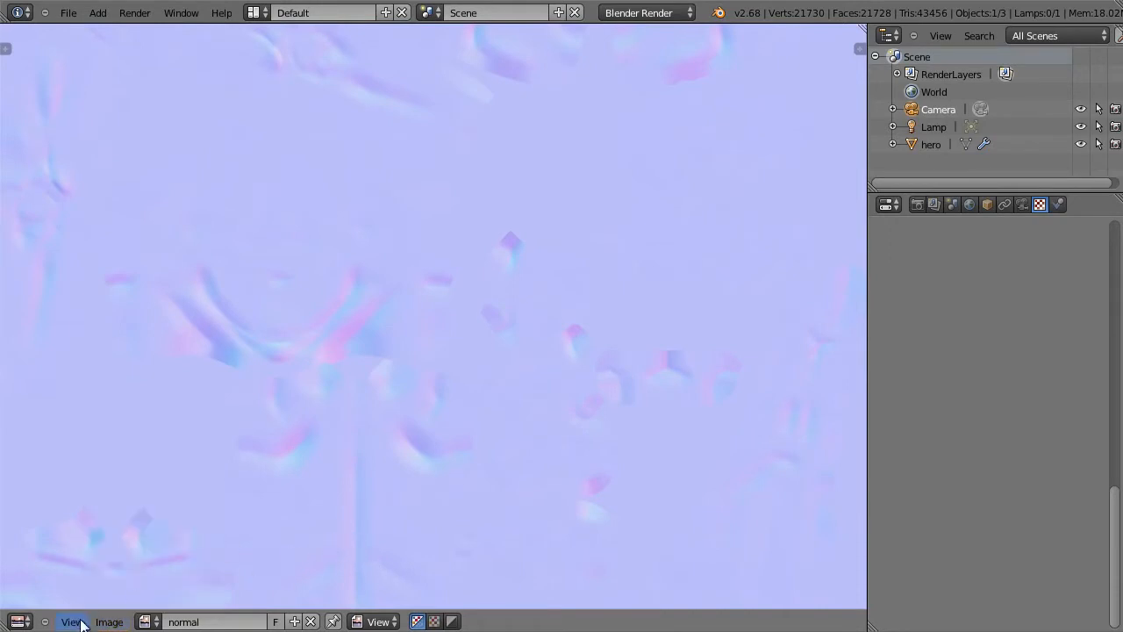
pyautogui.click(108, 622)
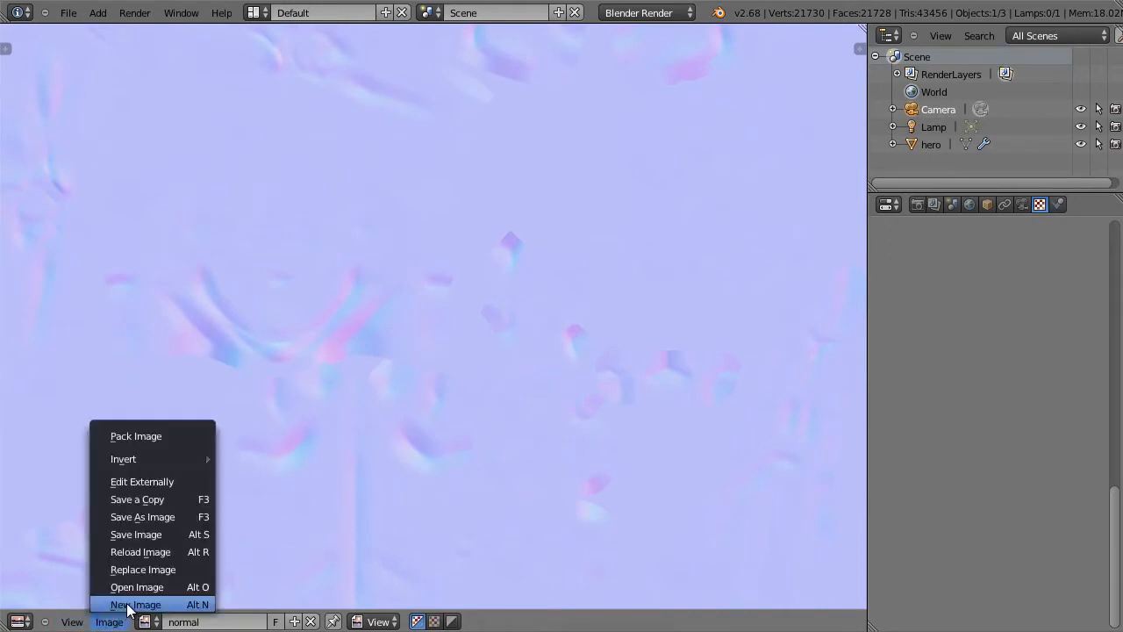
pyautogui.click(132, 605)
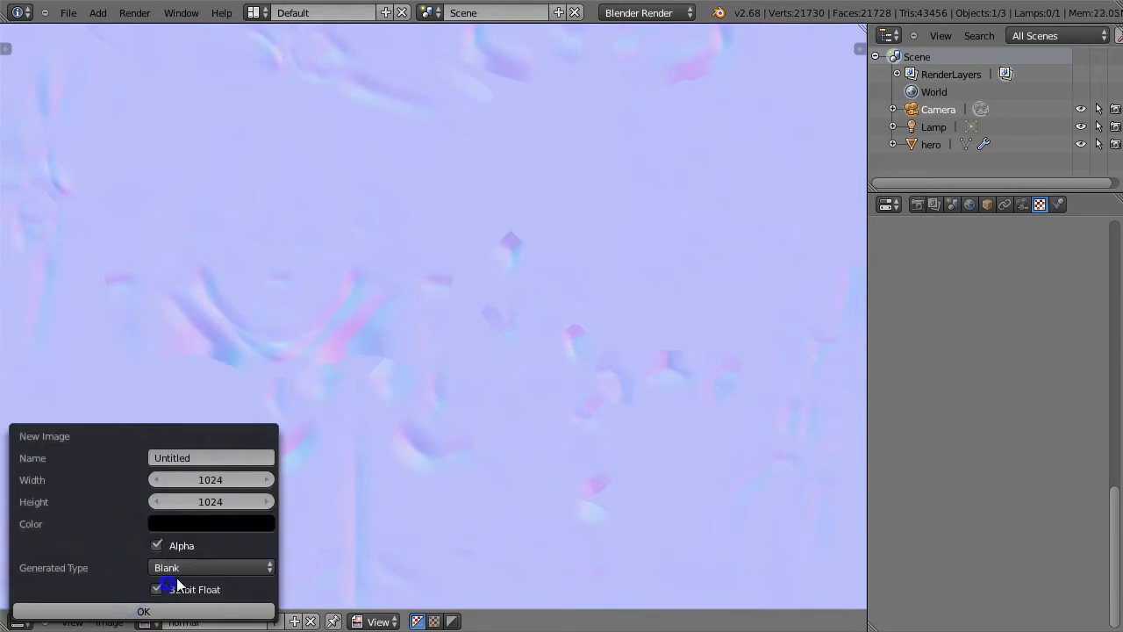
pyautogui.click(178, 457)
pyautogui.write('specular')
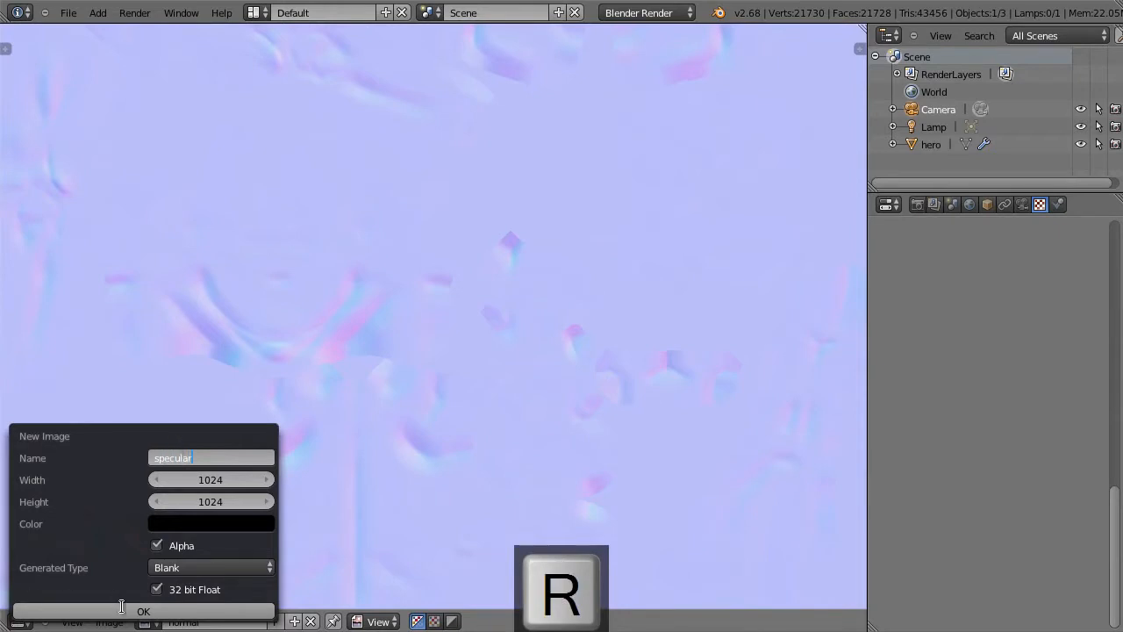
pyautogui.click(219, 611)
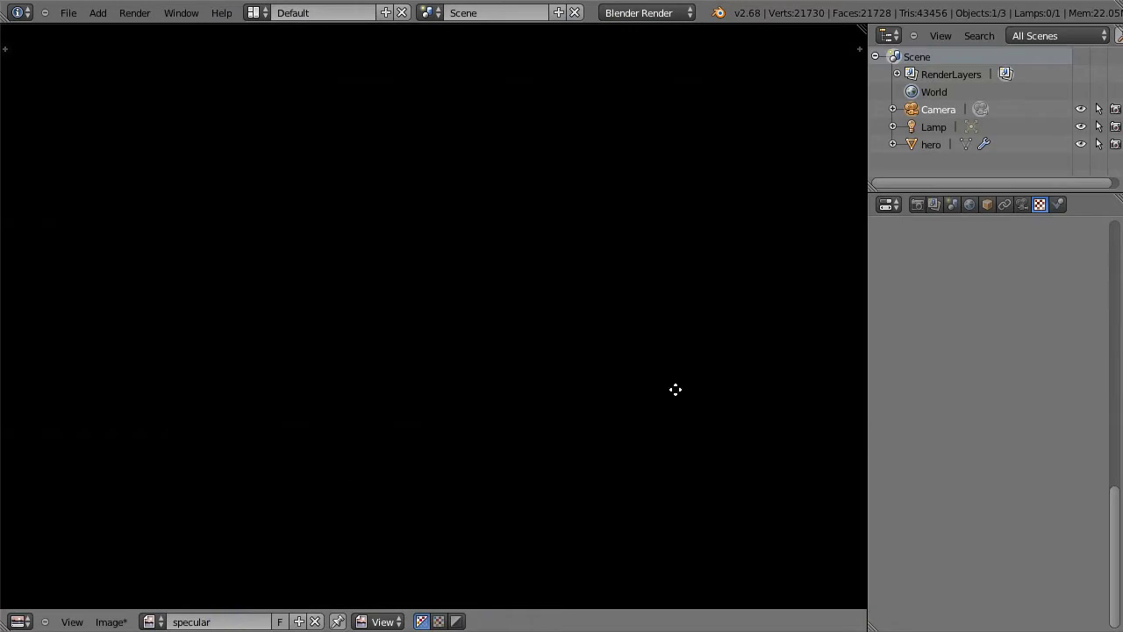
pyautogui.scroll(-4, 549, 444)
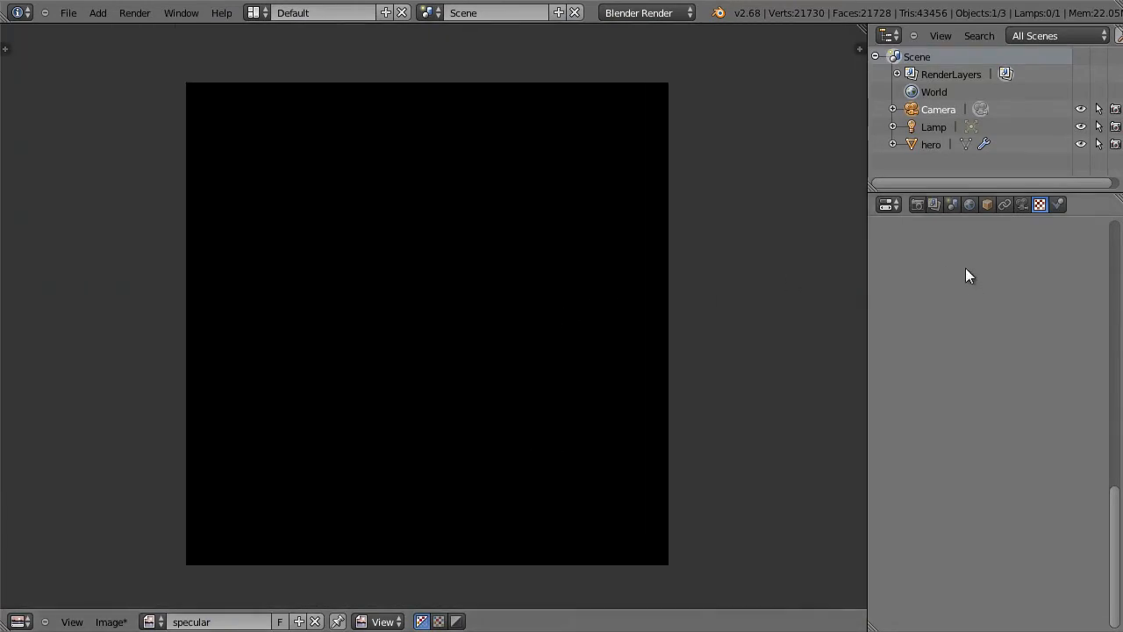
# Switch the image editor back to the 3D view, select the hero and show the texture list of its costume material.
pyautogui.click(19, 621)
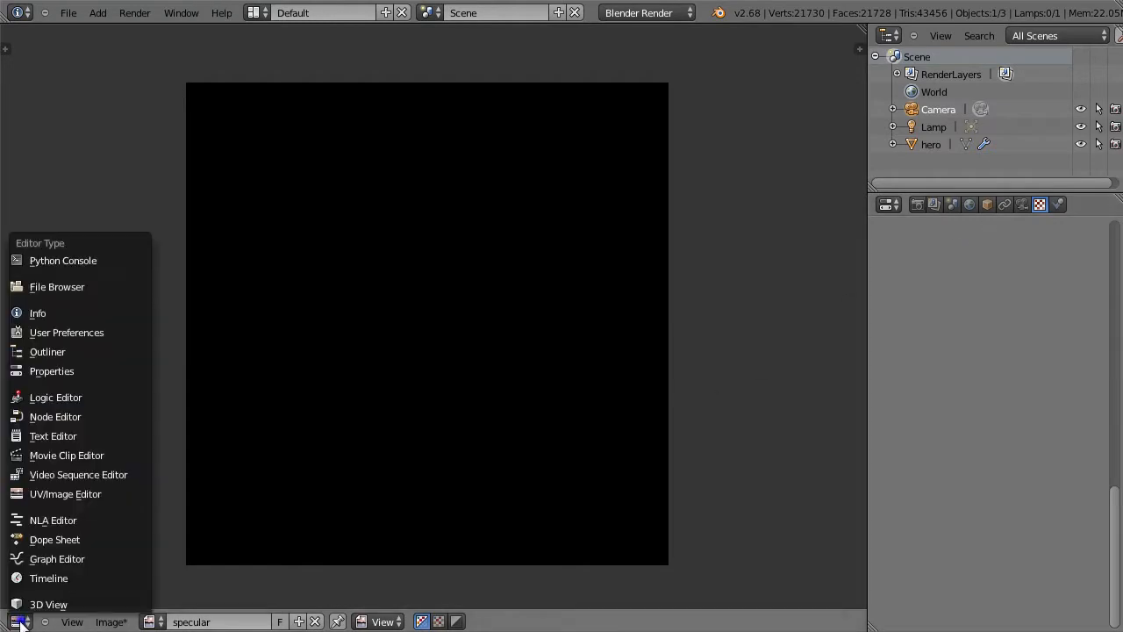
pyautogui.click(61, 608)
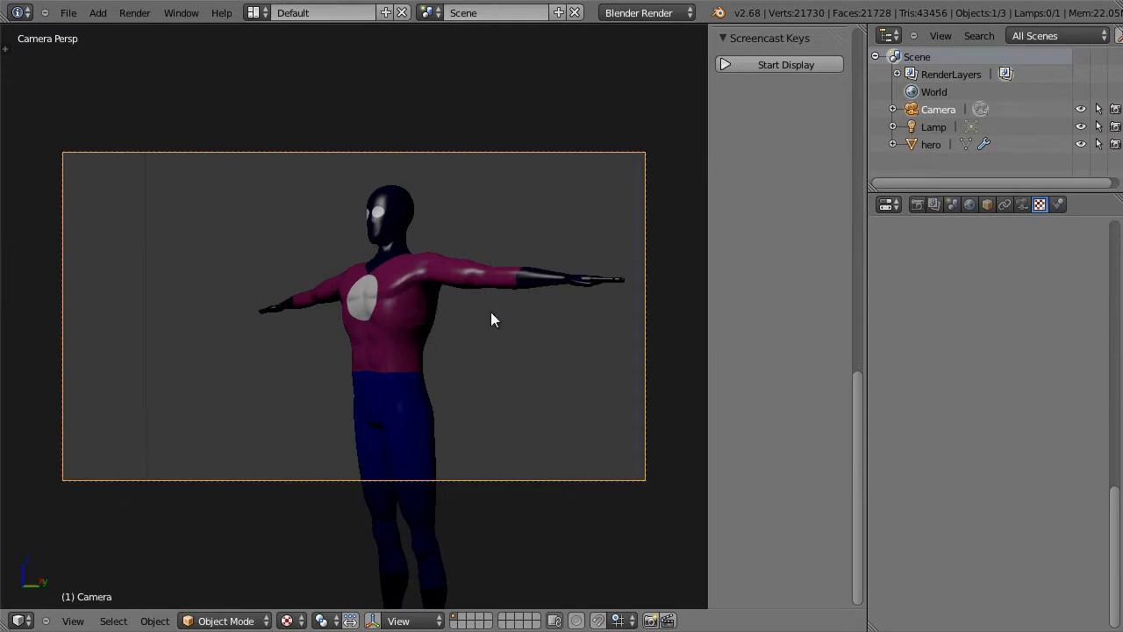
pyautogui.rightClick(405, 286)
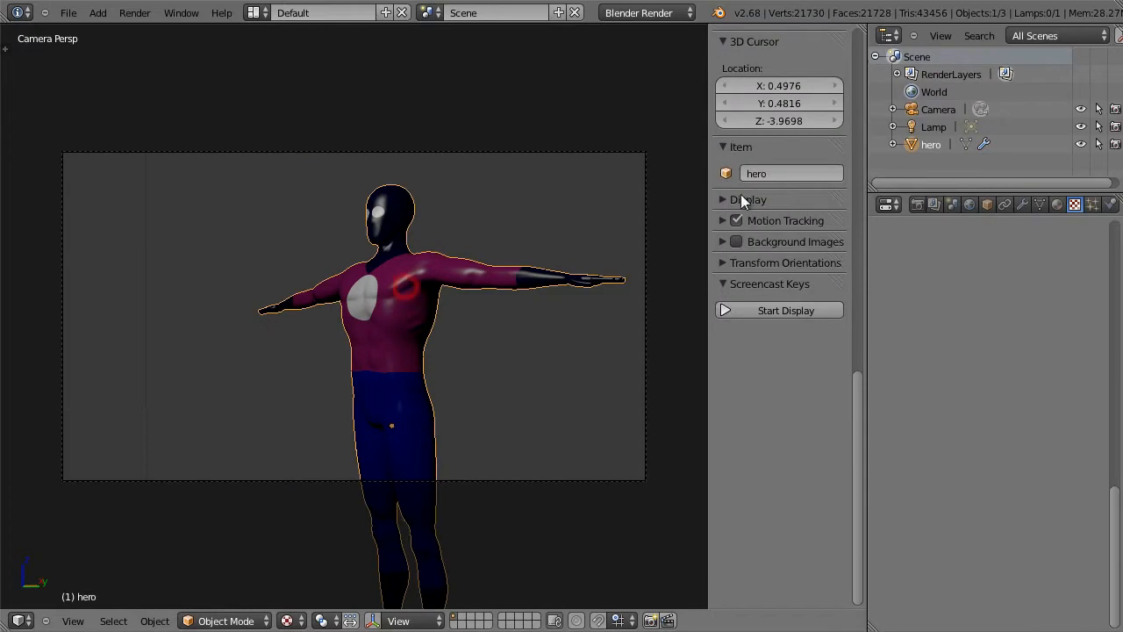
pyautogui.click(1056, 204)
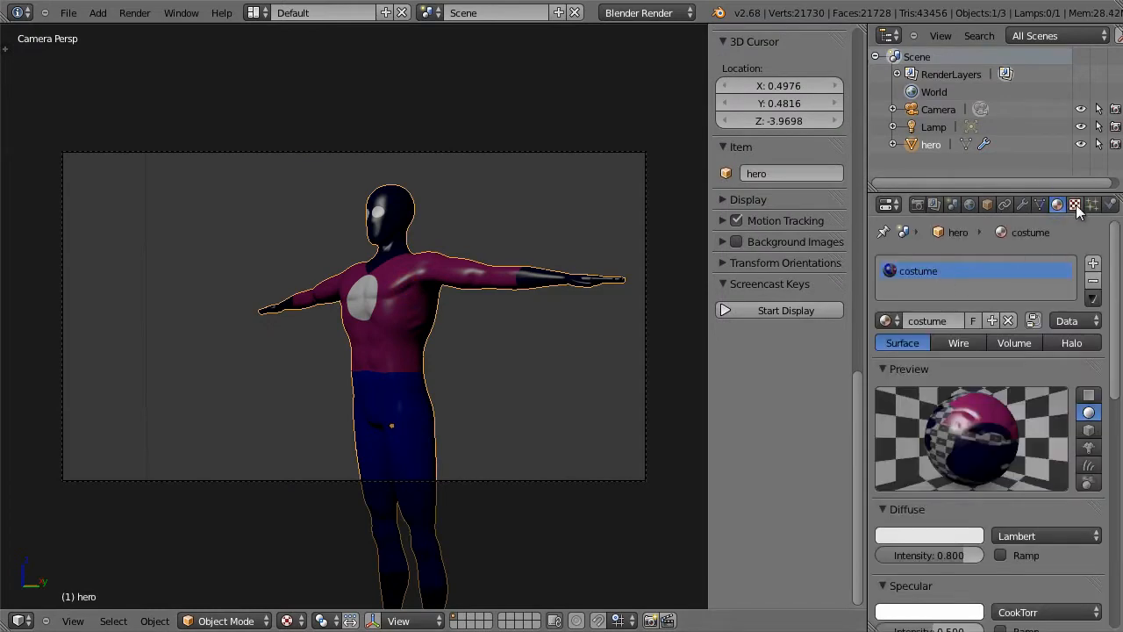
pyautogui.click(1075, 205)
pyautogui.scroll(10, 1116, 504)
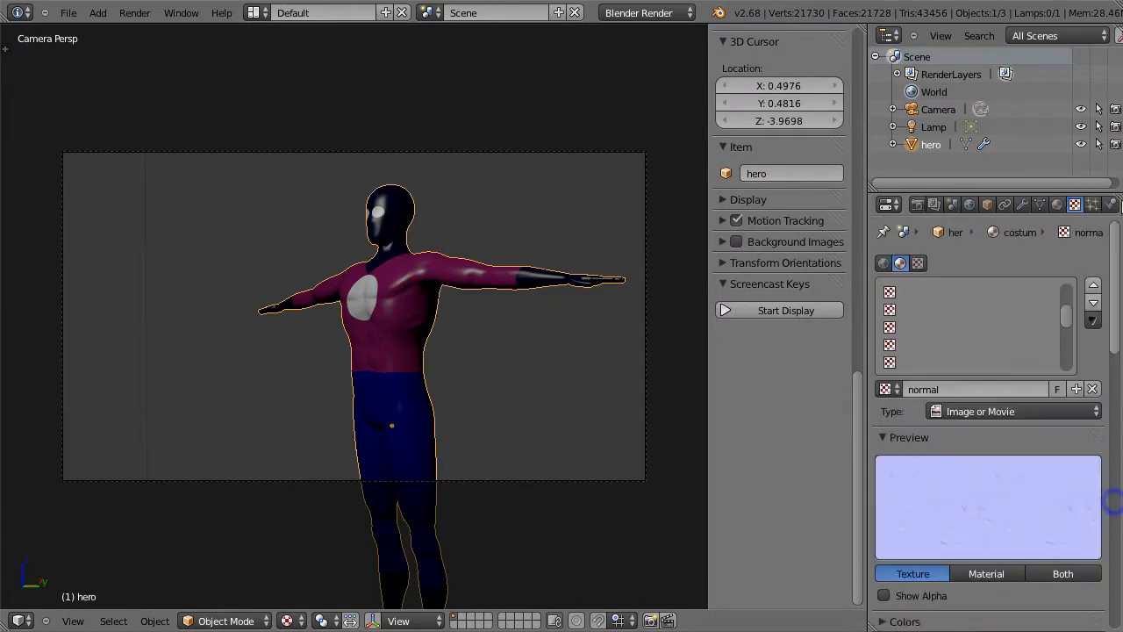
pyautogui.scroll(3, 1069, 317)
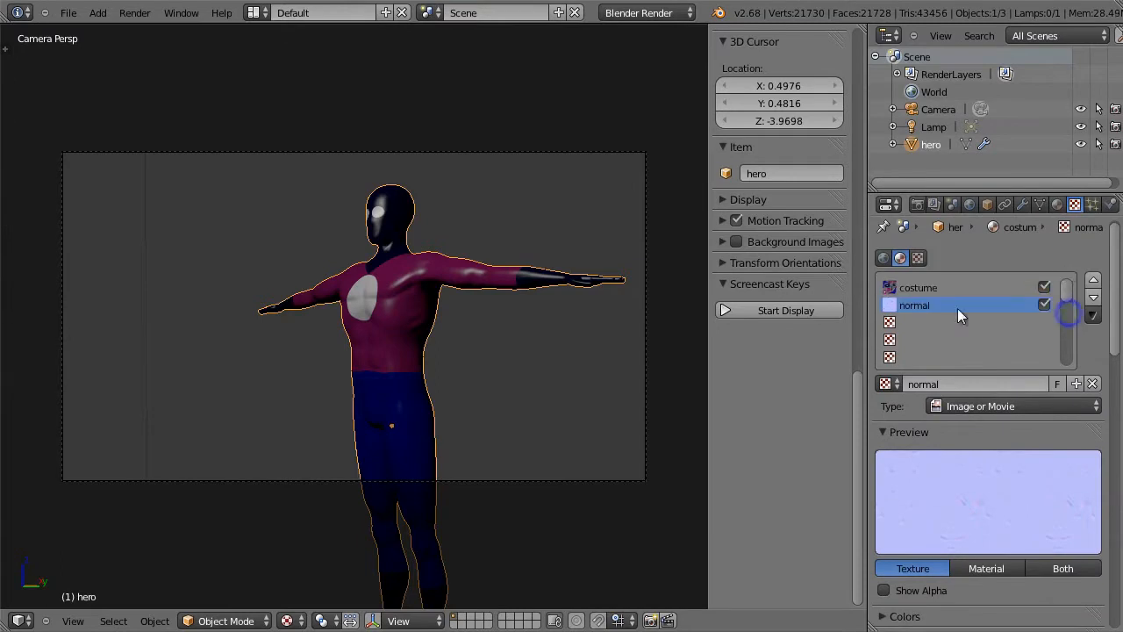
# Add an Image or Movie texture in the empty slot below normal and assign the specular image to it.
pyautogui.click(907, 322)
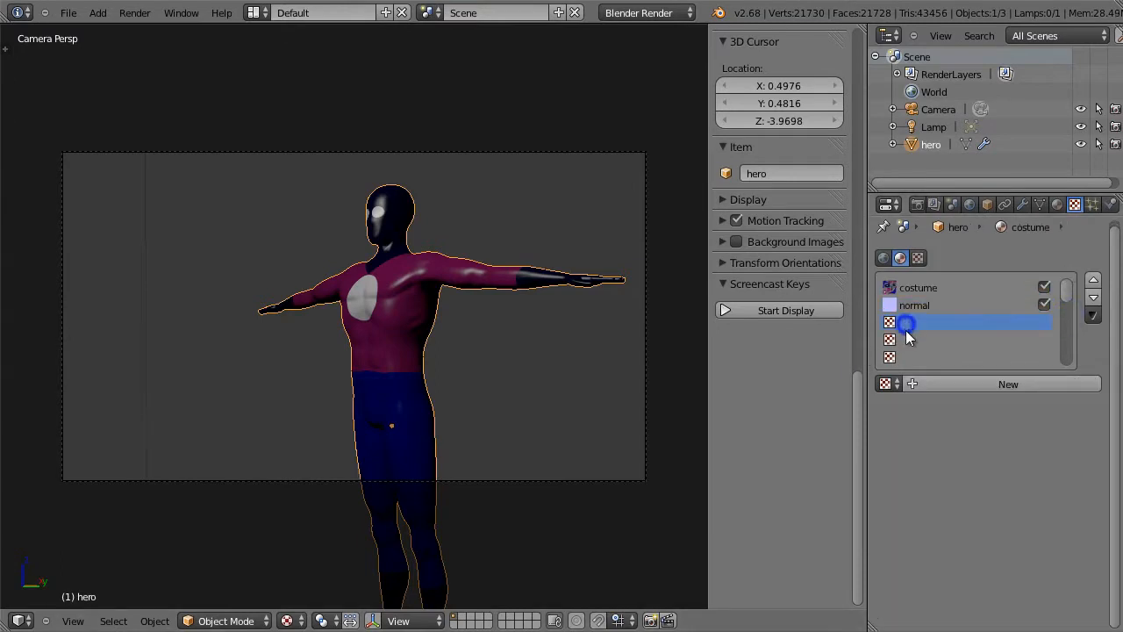
pyautogui.click(921, 385)
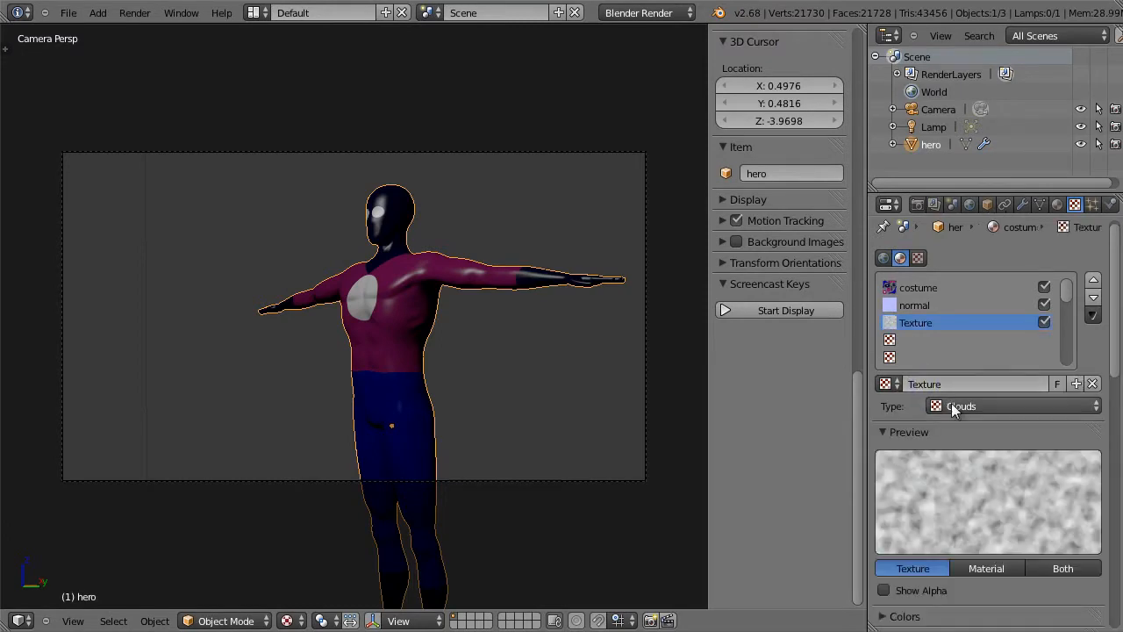
pyautogui.click(948, 406)
pyautogui.click(981, 293)
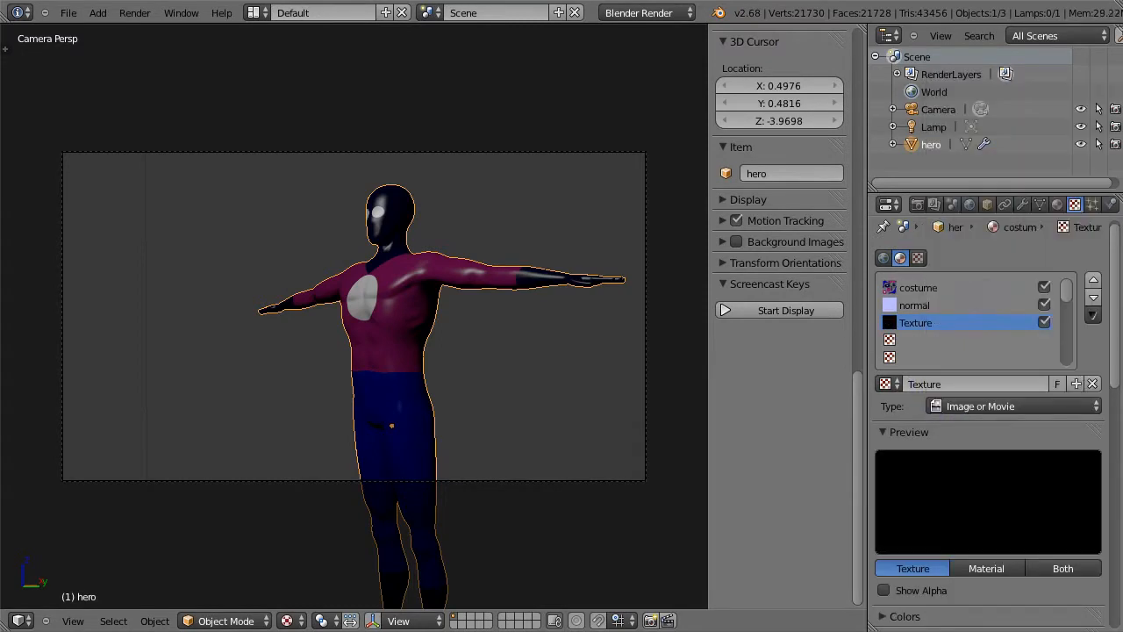
pyautogui.scroll(-10, 1116, 339)
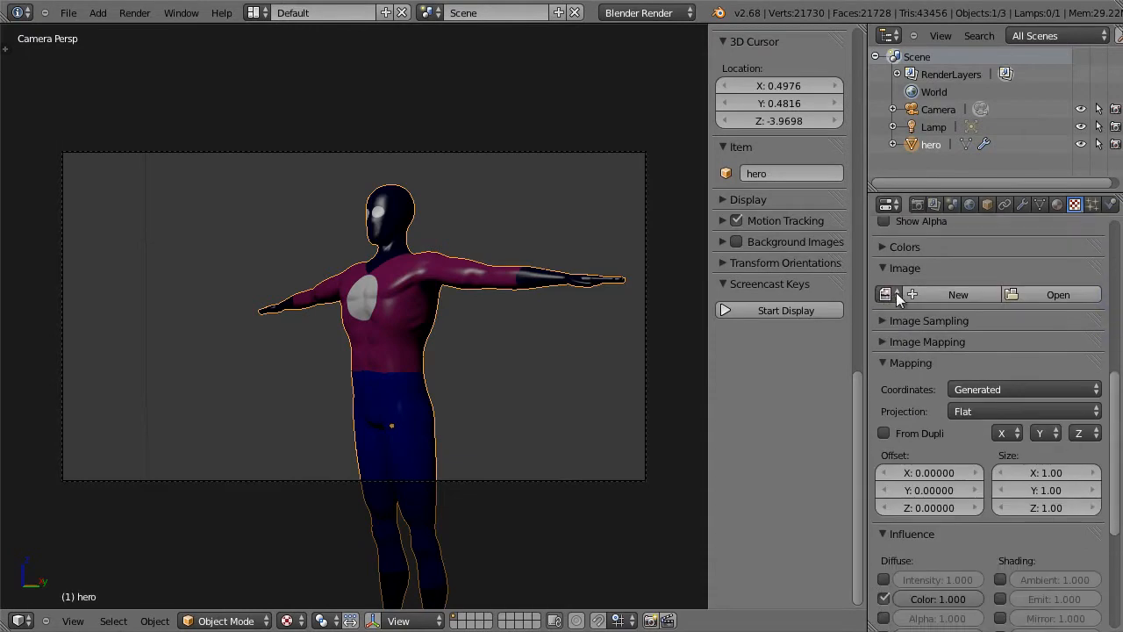
pyautogui.click(889, 294)
pyautogui.click(921, 374)
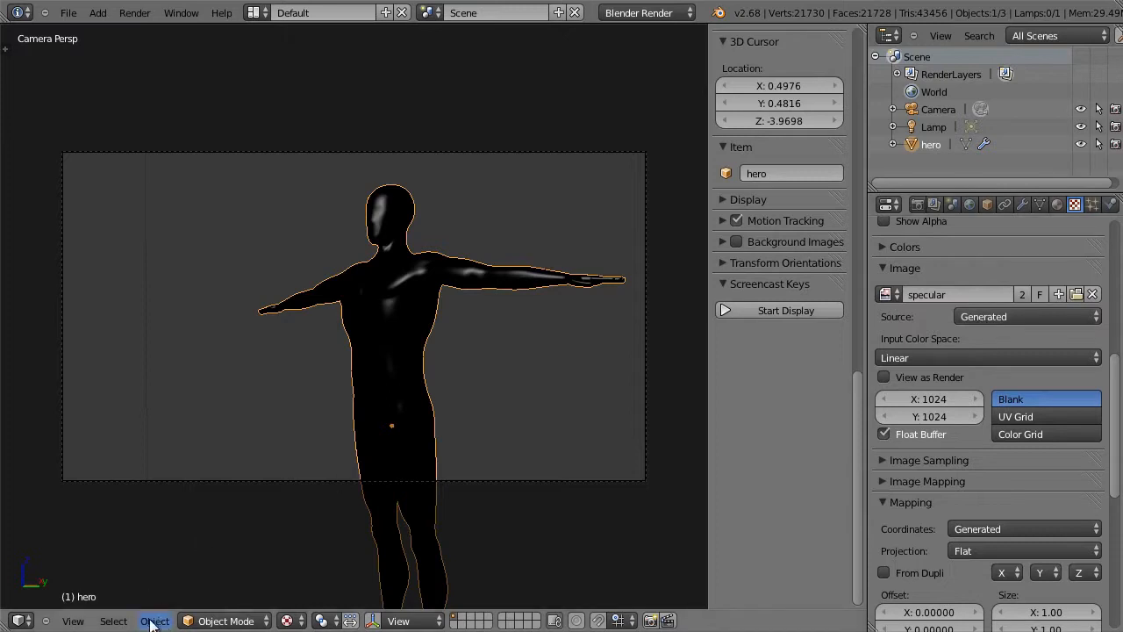
# Switch the 3D view to the UV/Image Editor and save the black specular image as specular.png.
pyautogui.click(21, 621)
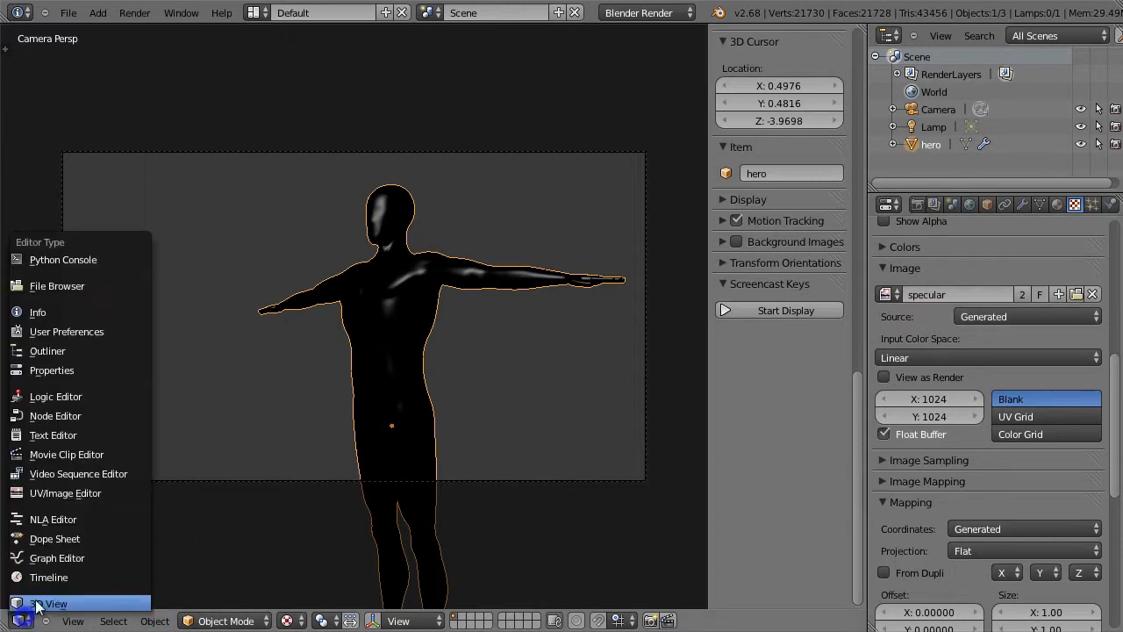
pyautogui.click(85, 493)
pyautogui.click(110, 621)
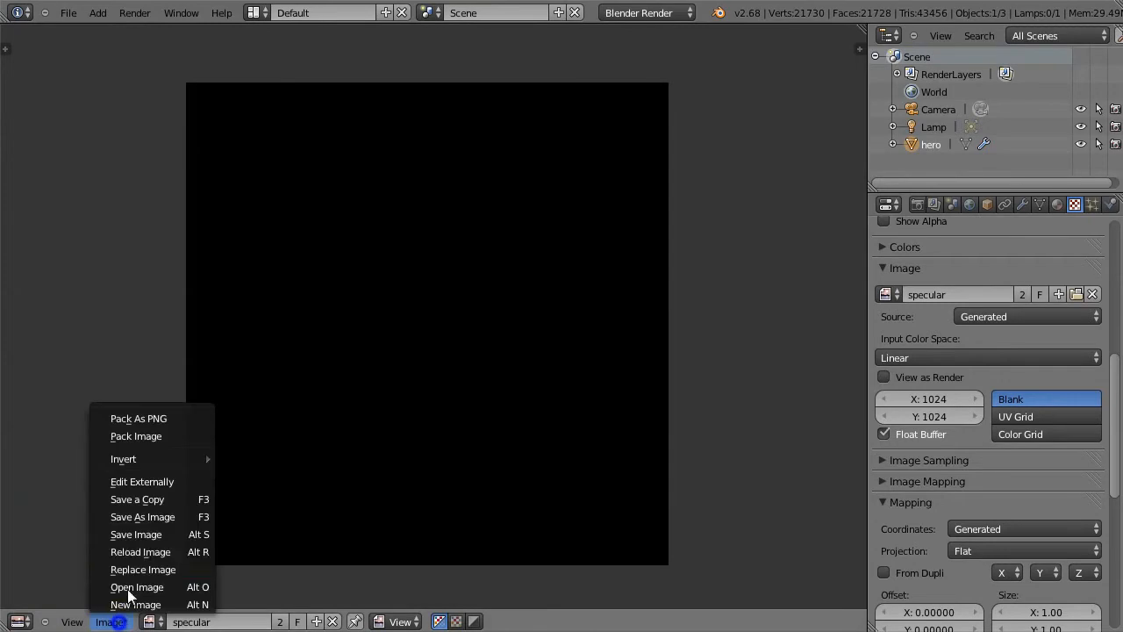
pyautogui.click(166, 516)
pyautogui.click(1068, 59)
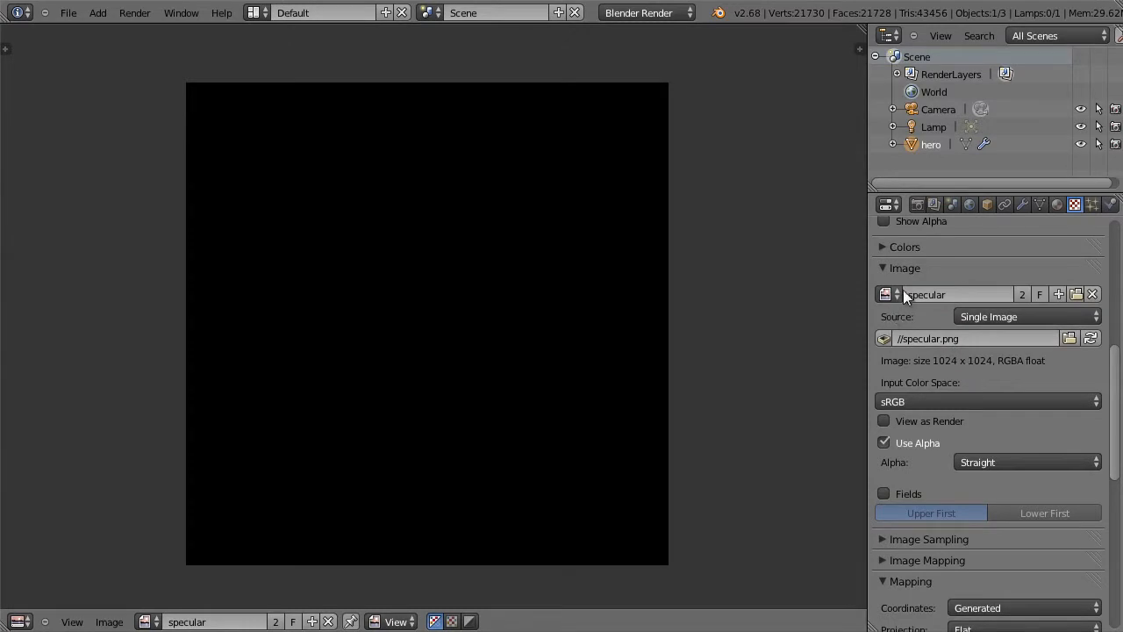
# Map the specular texture with UV coordinates using UVMap and make it influence specular color instead of diffuse color.
pyautogui.click(884, 268)
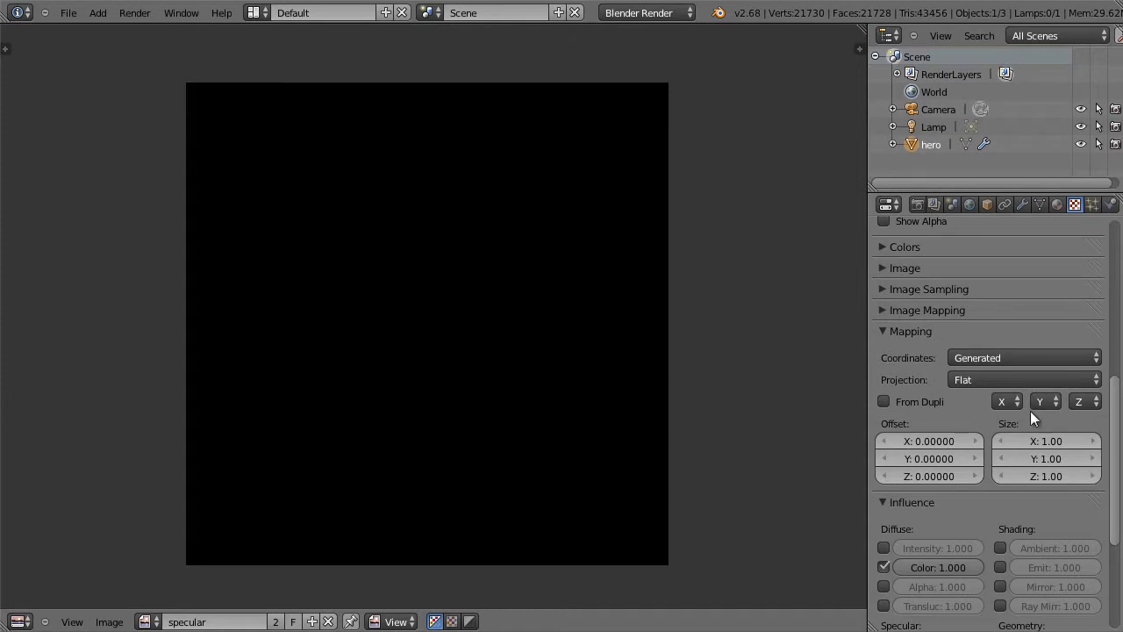
pyautogui.click(1034, 357)
pyautogui.click(1006, 282)
pyautogui.click(989, 379)
pyautogui.click(972, 401)
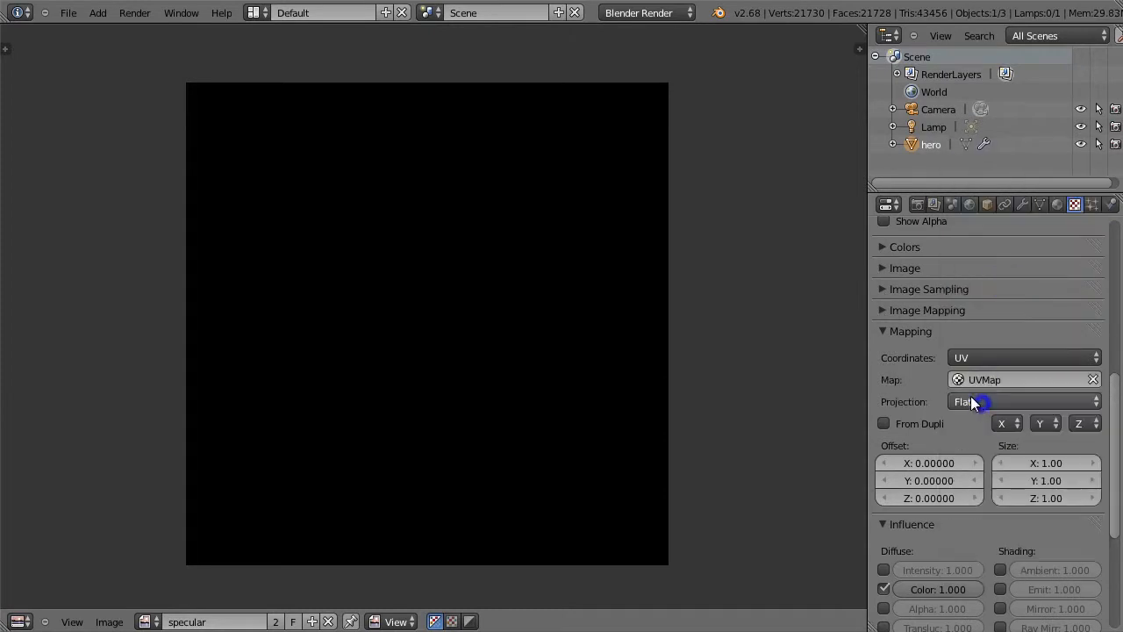
pyautogui.click(883, 331)
pyautogui.click(885, 417)
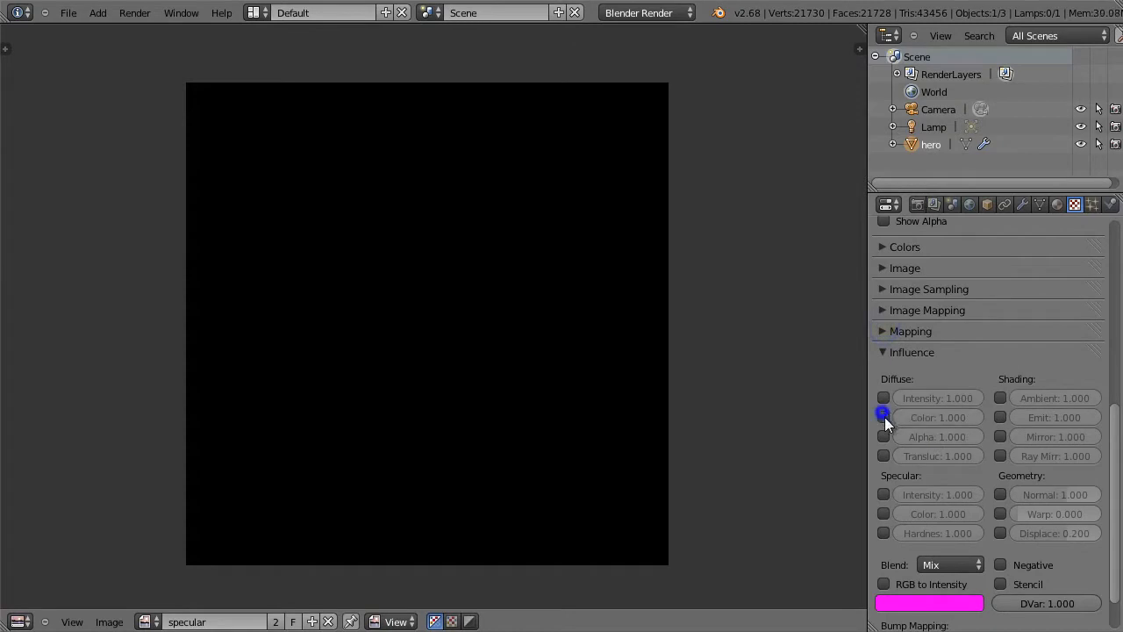
pyautogui.click(883, 513)
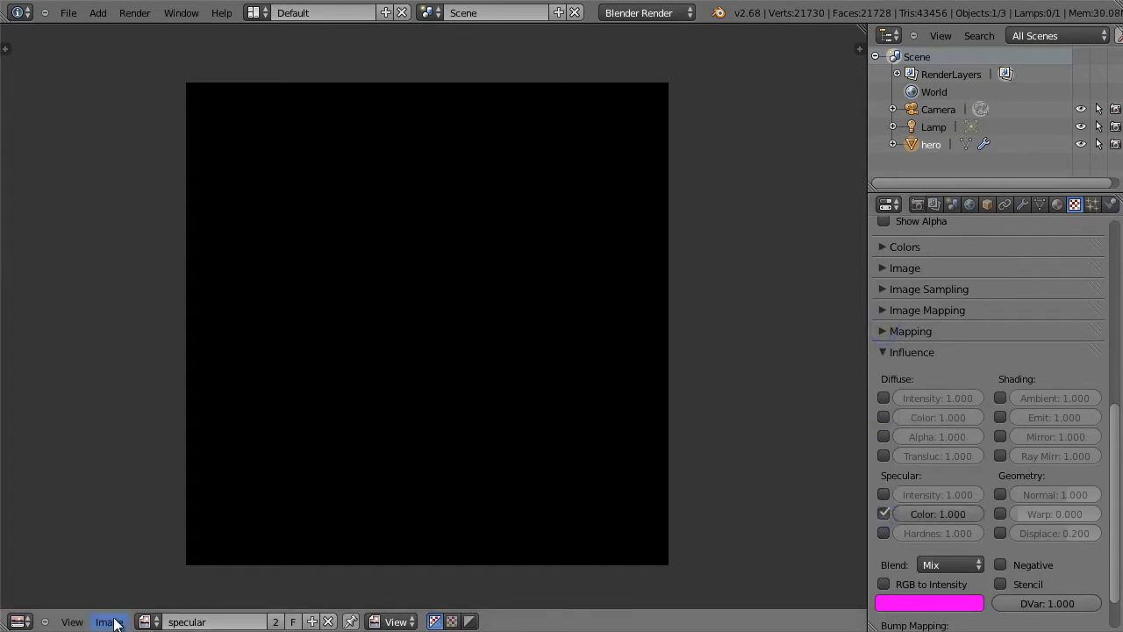
# Return to the 3D view and switch the texture's specular color influence off and on to compare the hero's highlights.
pyautogui.click(19, 621)
pyautogui.click(39, 603)
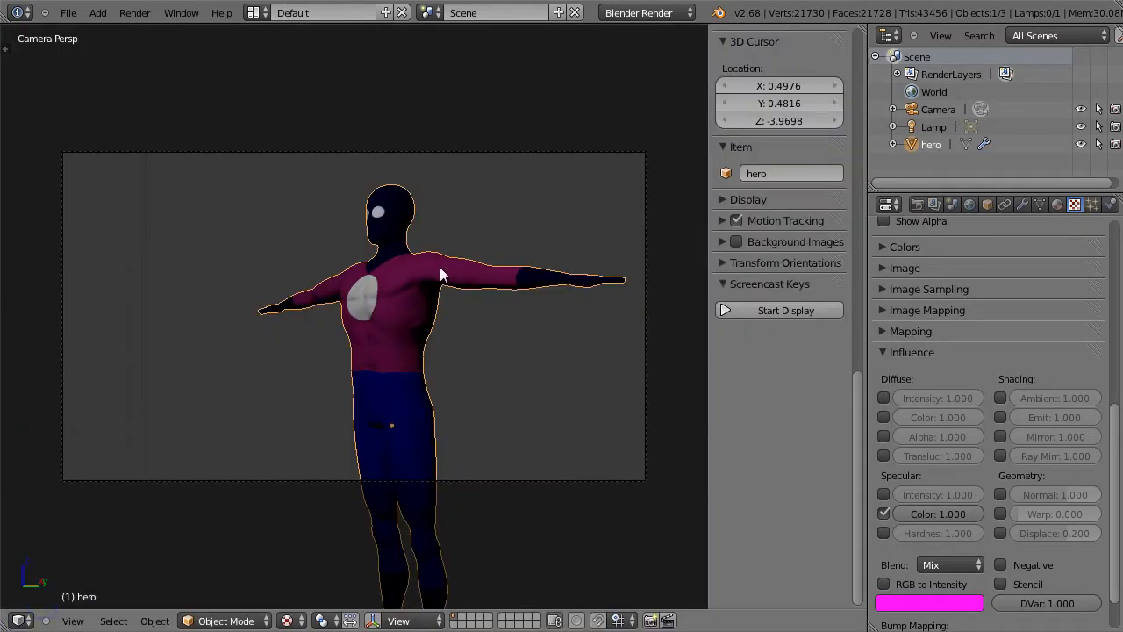
pyautogui.click(882, 513)
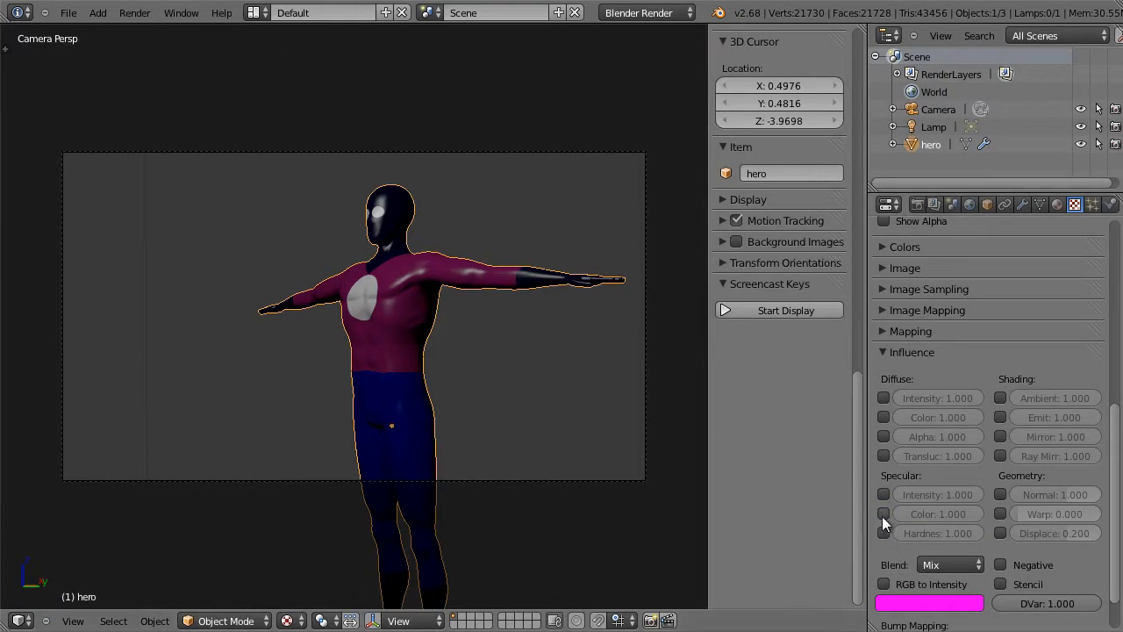
pyautogui.click(883, 515)
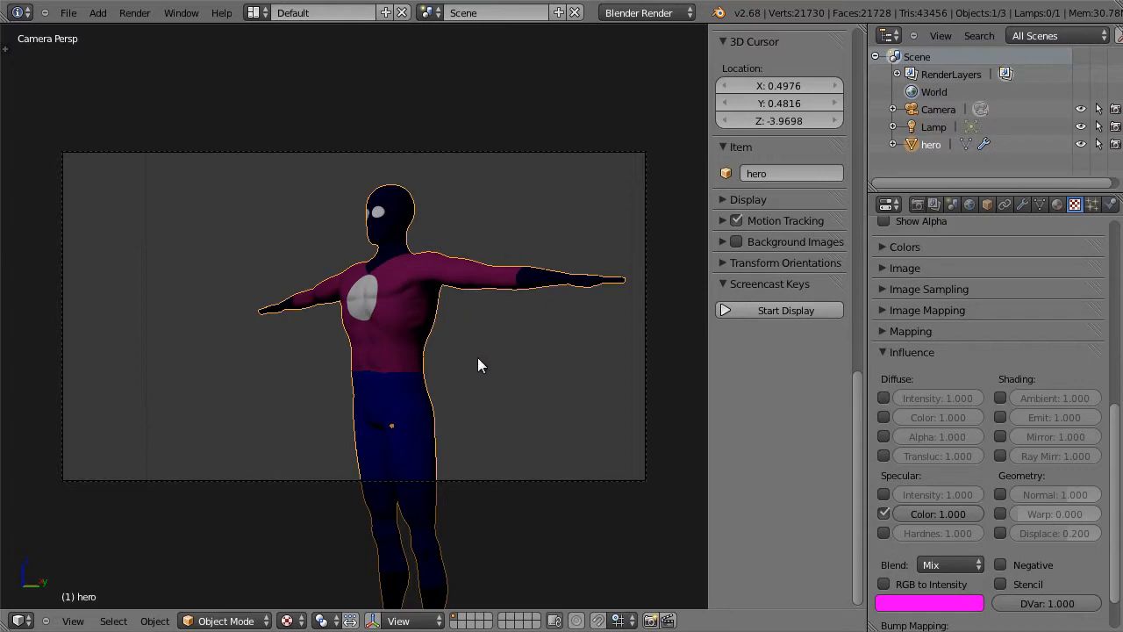
# Split the 3D view into two halves side by side and turn the left one into a UV/Image Editor.
pyautogui.moveTo(863, 29); pyautogui.dragTo(435, 31)
pyautogui.click(20, 622)
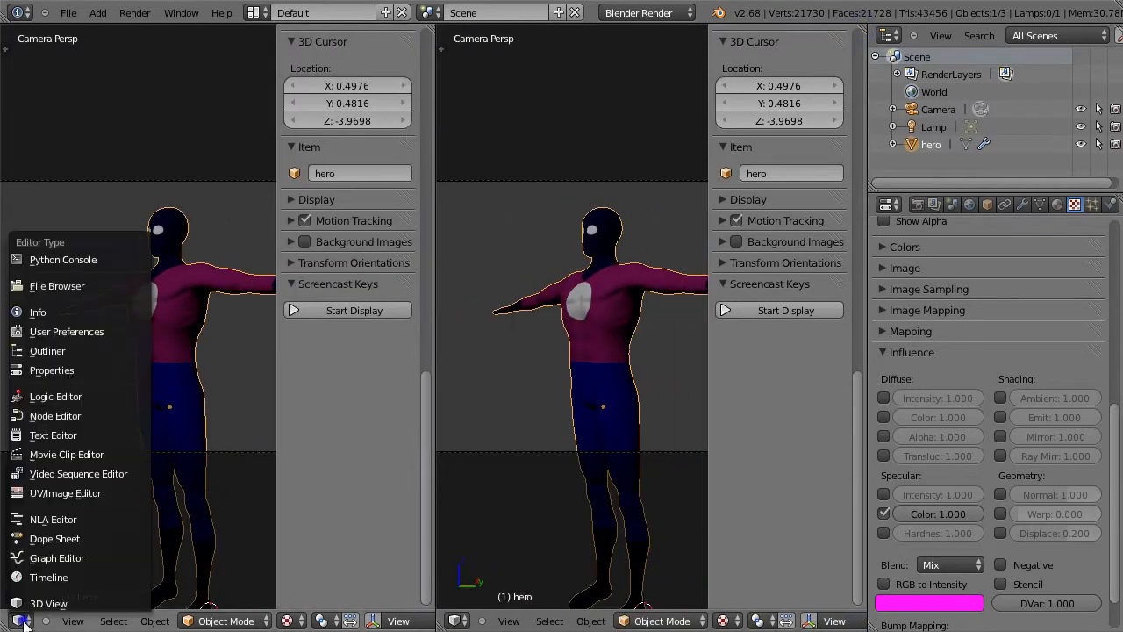
pyautogui.click(55, 492)
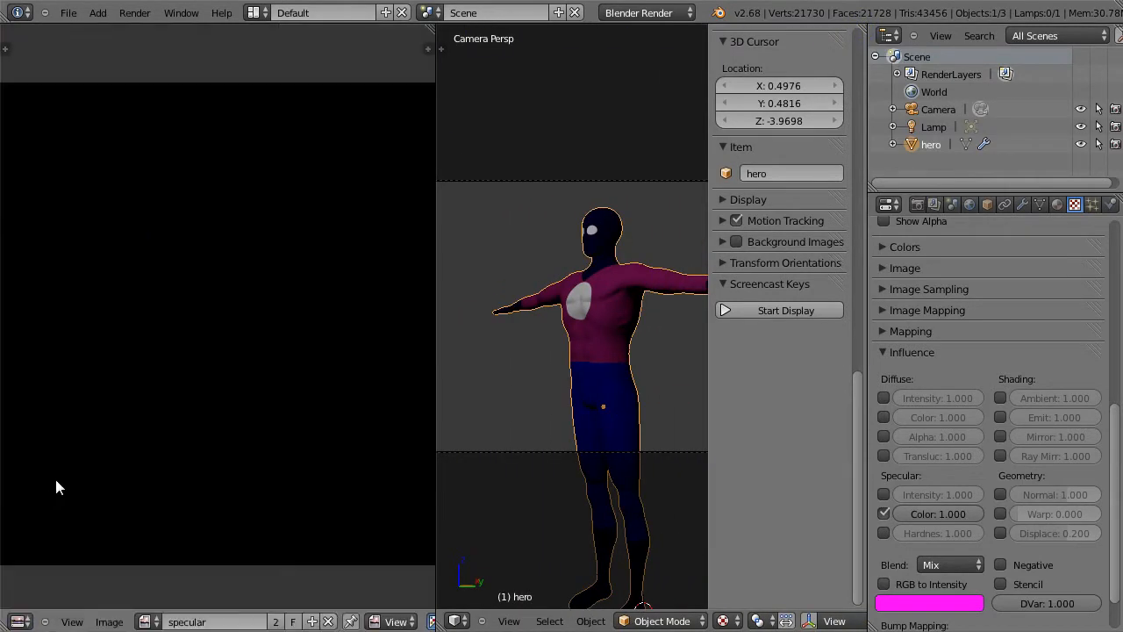
# Enter Edit Mode on the hero, hide the subdivision modifier's effect there, and show the specular image behind the UV layout.
pyautogui.press('Tab')
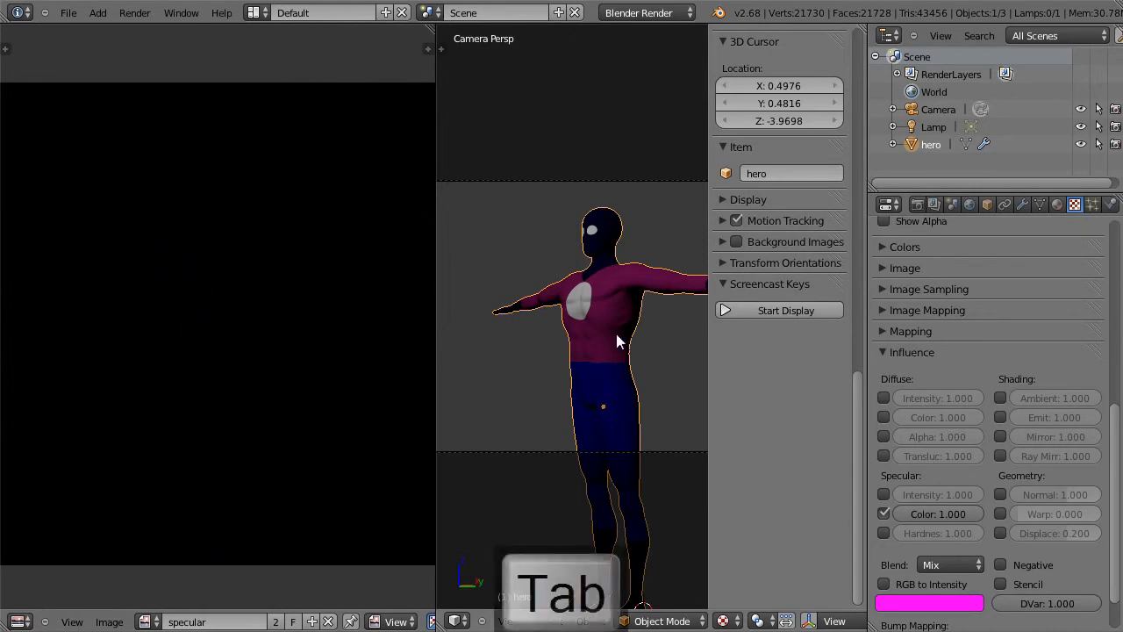
pyautogui.click(1022, 204)
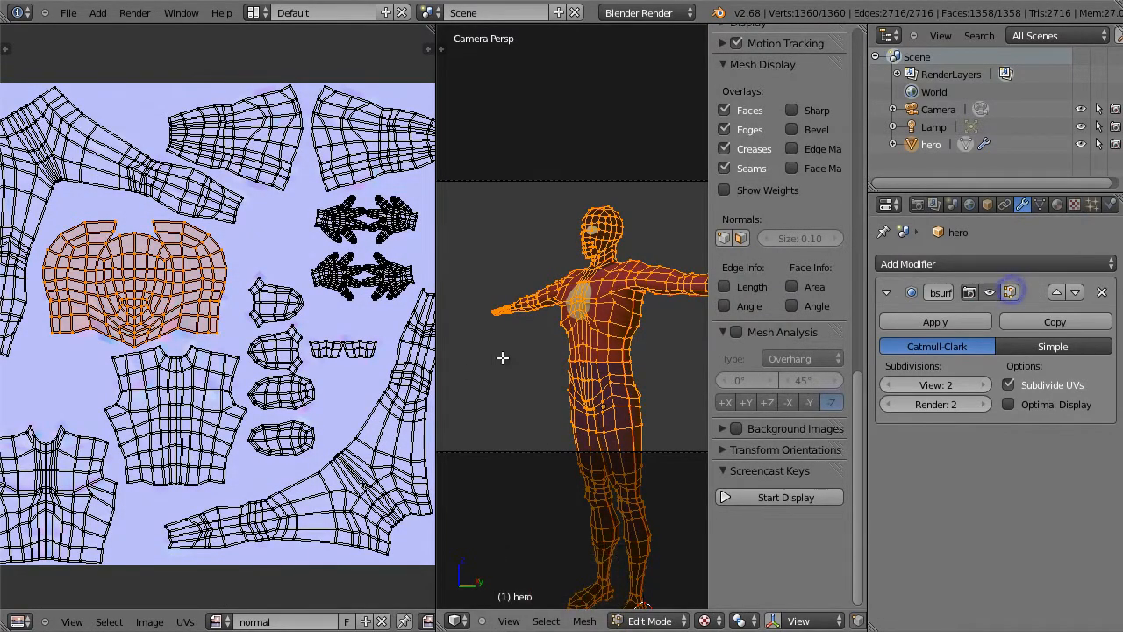
pyautogui.click(215, 621)
pyautogui.click(263, 490)
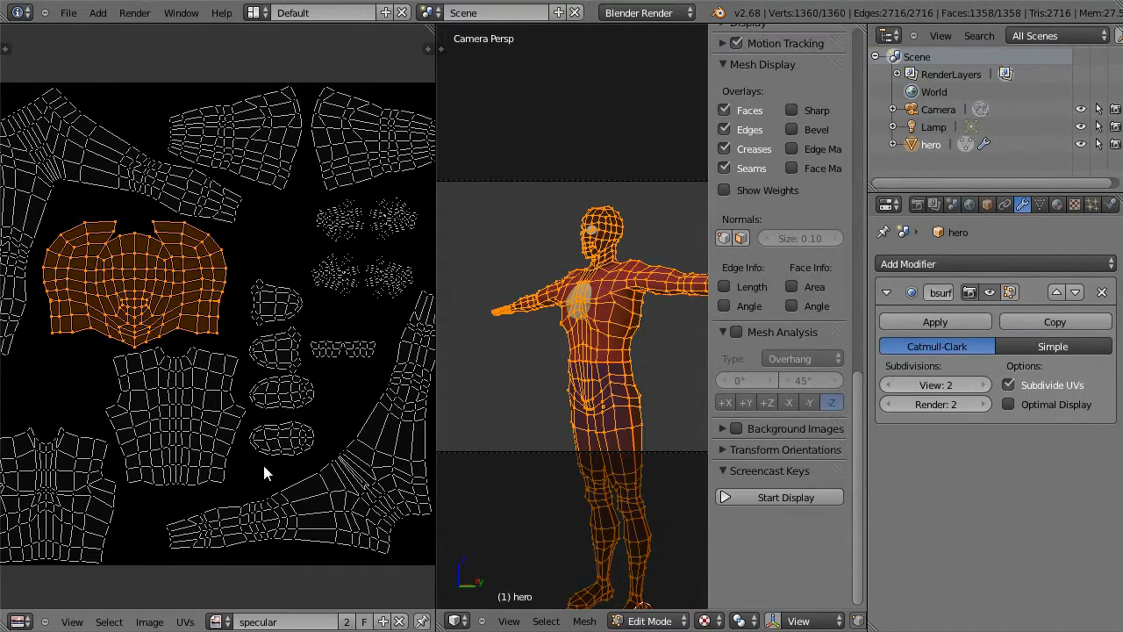
pyautogui.scroll(-2, 328, 439)
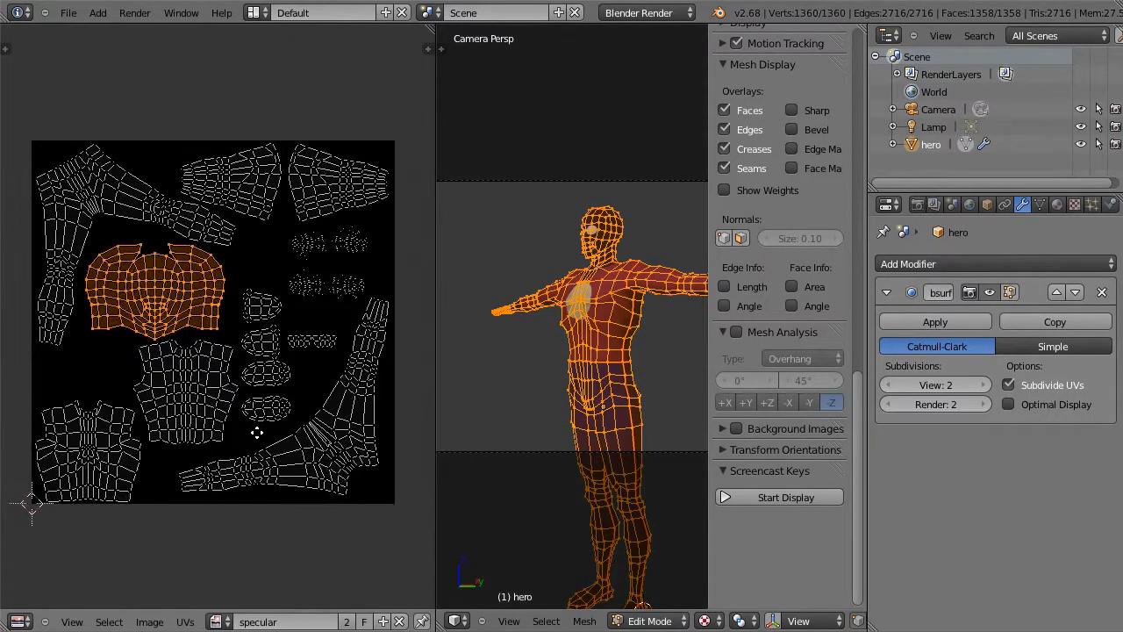
# Show the UV/Image Editor's properties with the unneeded sections collapsed, widen the editor, and switch it to Paint mode.
pyautogui.press('n')
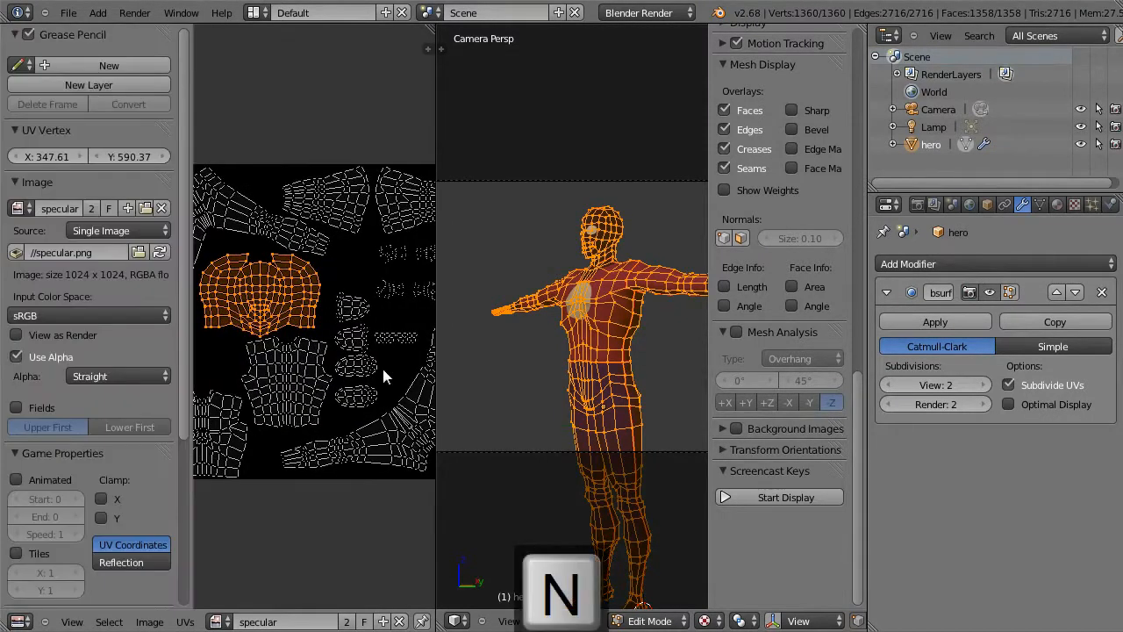
pyautogui.click(14, 35)
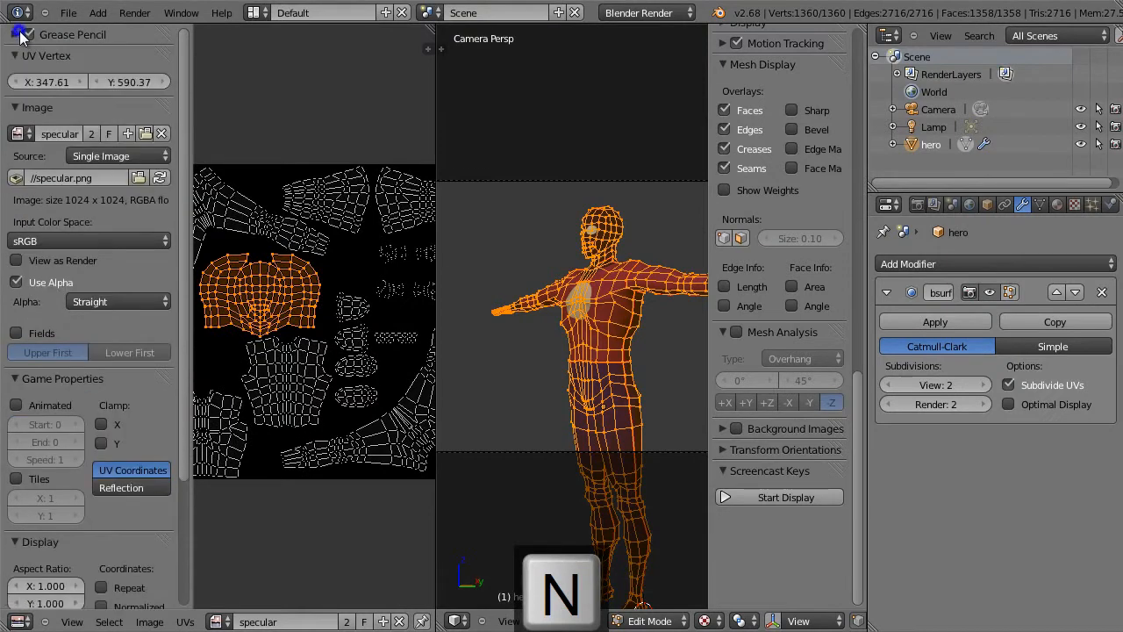
pyautogui.click(14, 56)
pyautogui.click(14, 78)
pyautogui.click(14, 97)
pyautogui.moveTo(436, 488); pyautogui.dragTo(601, 490)
pyautogui.click(467, 621)
pyautogui.click(471, 584)
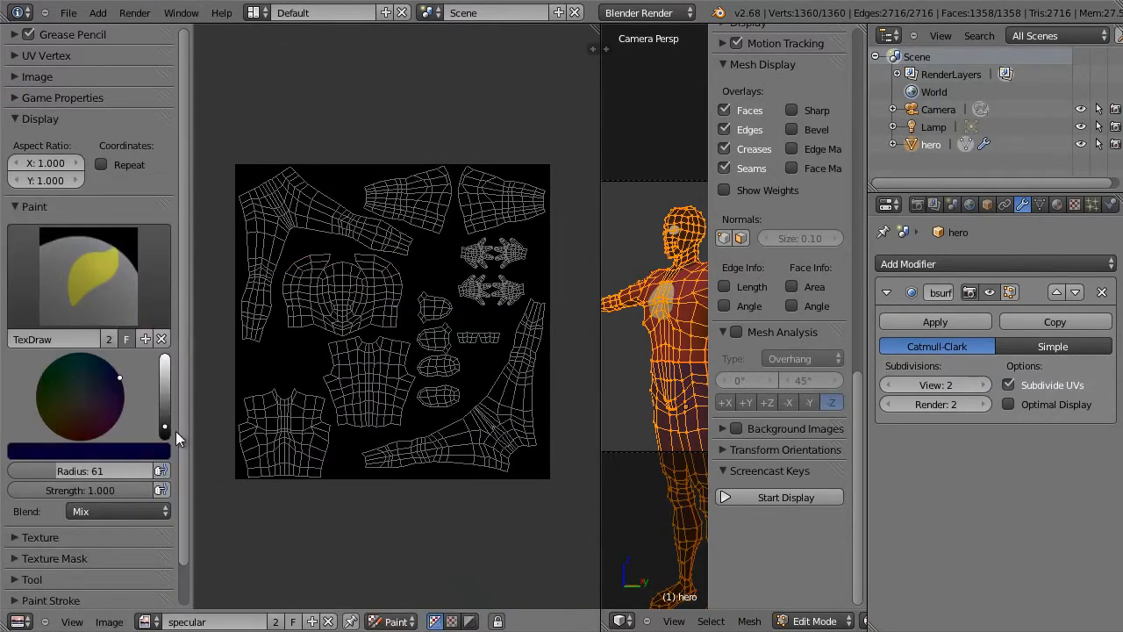
# Make the paint brush colour white with value 1.000 and saturation 0.000.
pyautogui.moveTo(163, 426); pyautogui.dragTo(165, 321)
pyautogui.click(123, 449)
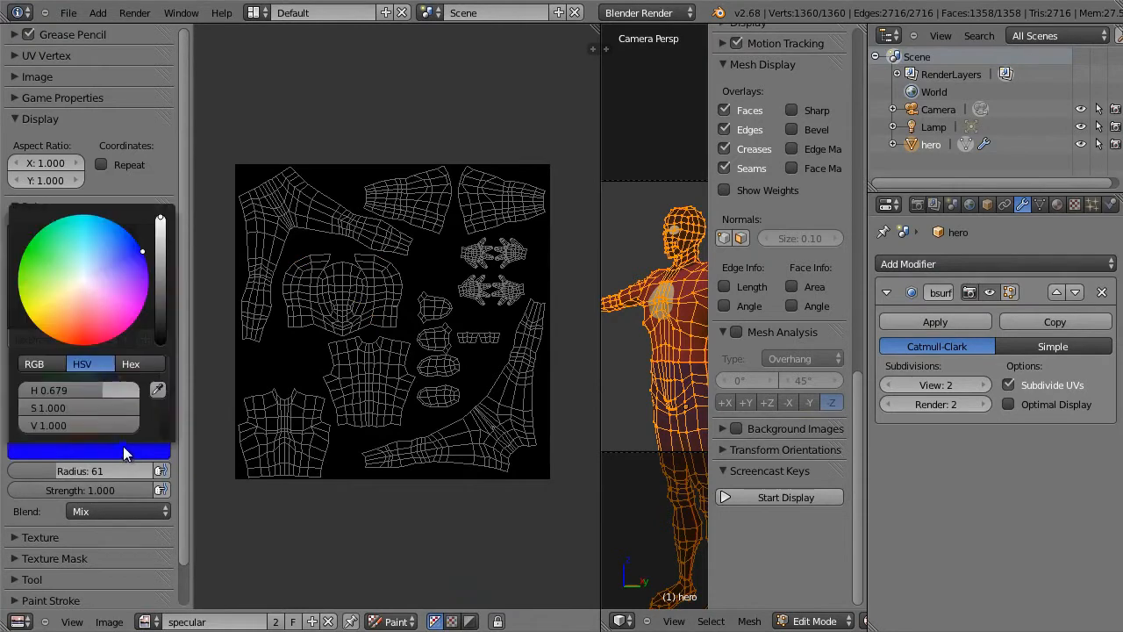
pyautogui.moveTo(104, 399); pyautogui.dragTo(0, 406)
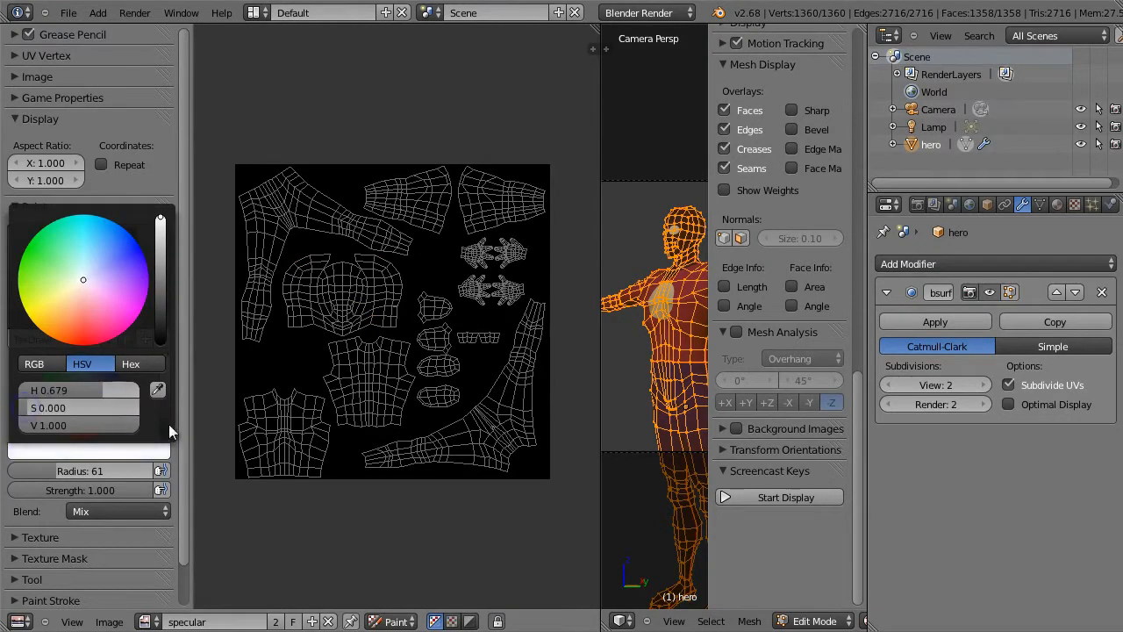
# Cover the whole specular image in white with a brush radius of 200, and return the hero to Object Mode to check the shine.
pyautogui.moveTo(259, 200)
pyautogui.mouseDown()
pyautogui.moveTo(233, 214)
pyautogui.moveTo(220, 249)
pyautogui.moveTo(433, 145)
pyautogui.moveTo(283, 301)
pyautogui.mouseUp()
pyautogui.press('f')
pyautogui.click(472, 371)
pyautogui.moveTo(471, 372)
pyautogui.mouseDown()
pyautogui.moveTo(225, 363)
pyautogui.moveTo(587, 165)
pyautogui.moveTo(465, 487)
pyautogui.moveTo(529, 524)
pyautogui.mouseUp()
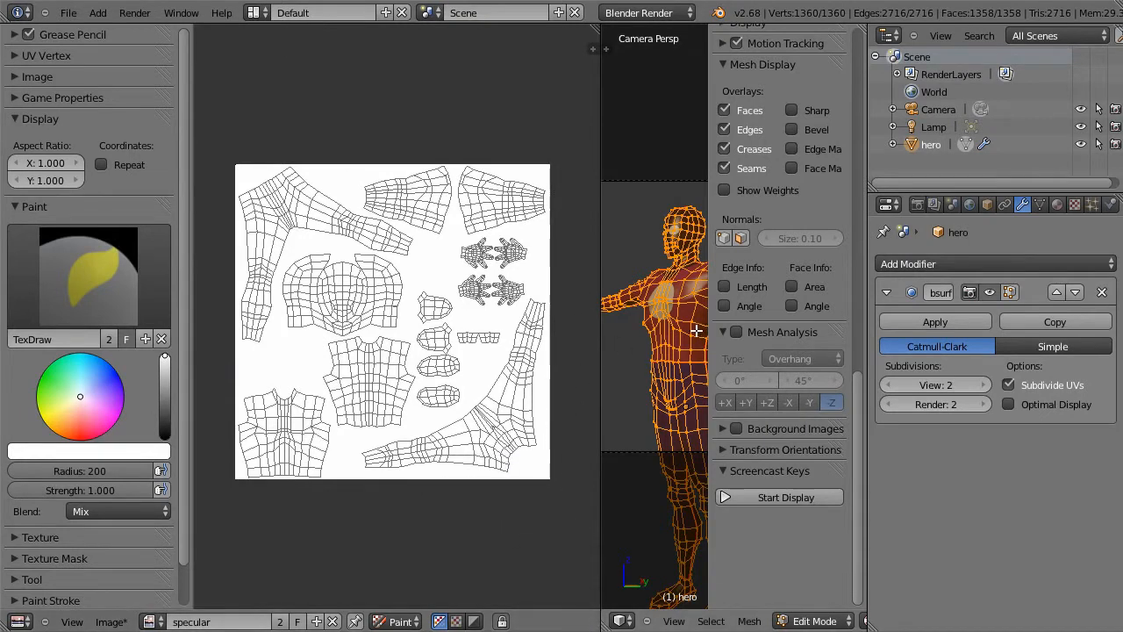
pyautogui.press('n')
pyautogui.press('Tab')
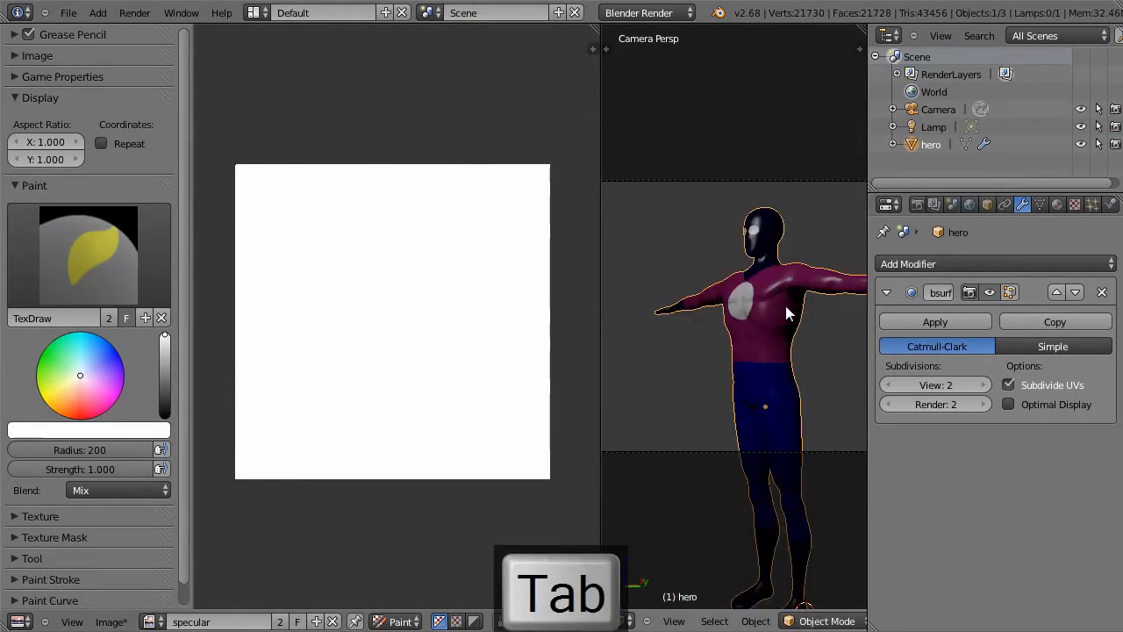
# Back in Edit Mode, darken the brush to mid grey and paint over the two torso UV islands, reducing the radius to 56.
pyautogui.press('Tab')
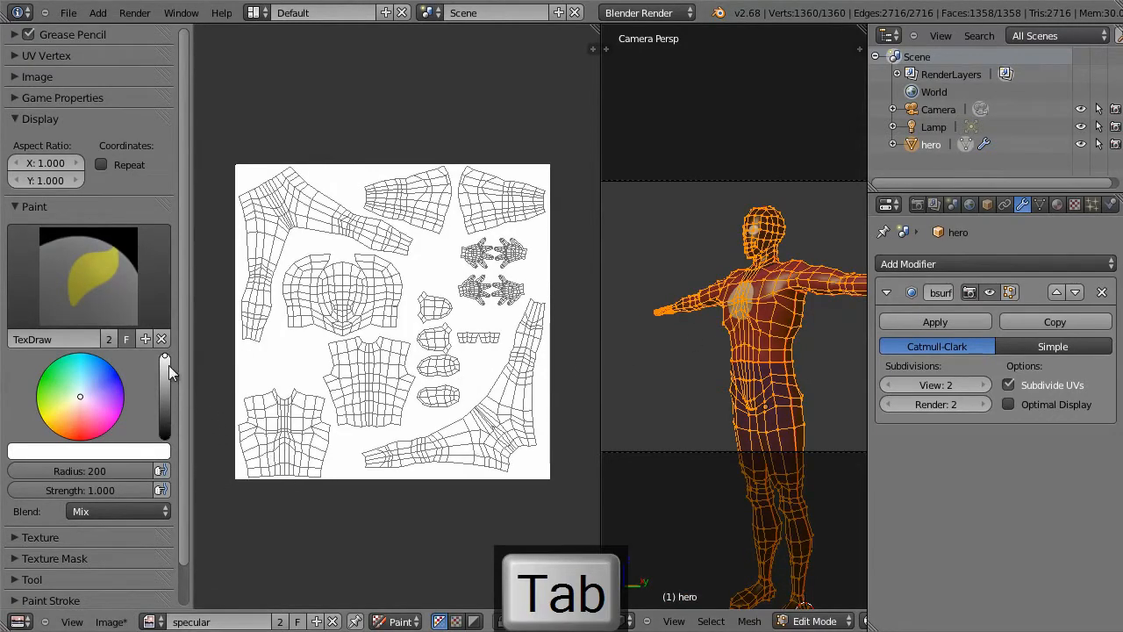
pyautogui.moveTo(165, 362); pyautogui.dragTo(164, 402)
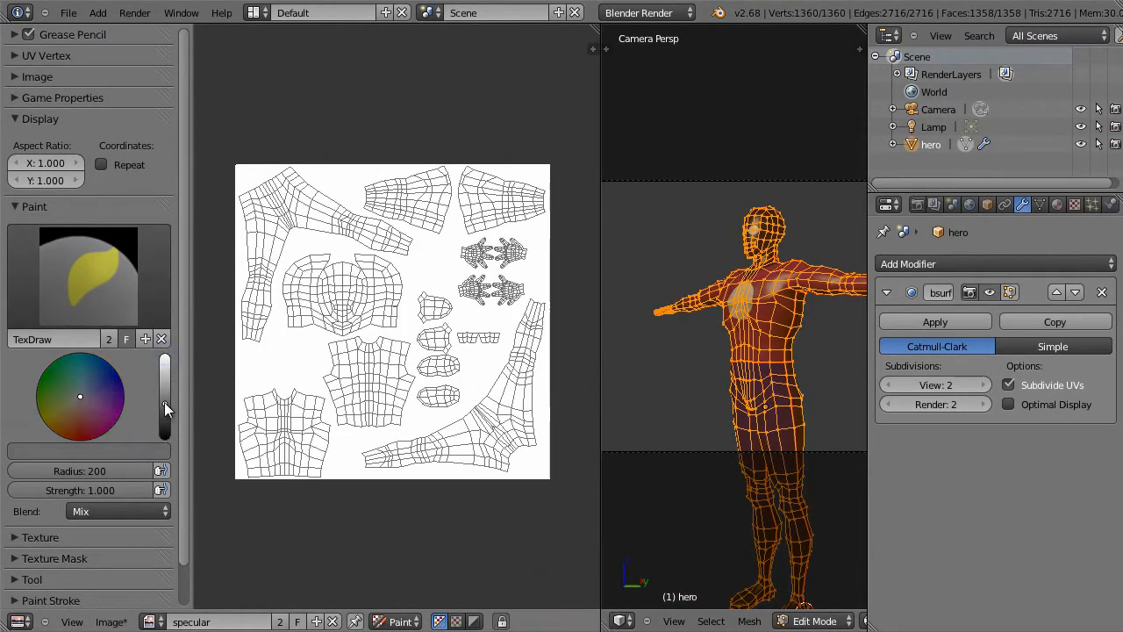
pyautogui.click(267, 437)
pyautogui.moveTo(277, 433); pyautogui.dragTo(282, 445)
pyautogui.press('f')
pyautogui.click(242, 435)
pyautogui.click(334, 361)
pyautogui.moveTo(336, 360)
pyautogui.mouseDown()
pyautogui.moveTo(399, 354)
pyautogui.moveTo(388, 411)
pyautogui.moveTo(381, 389)
pyautogui.moveTo(340, 393)
pyautogui.mouseUp()
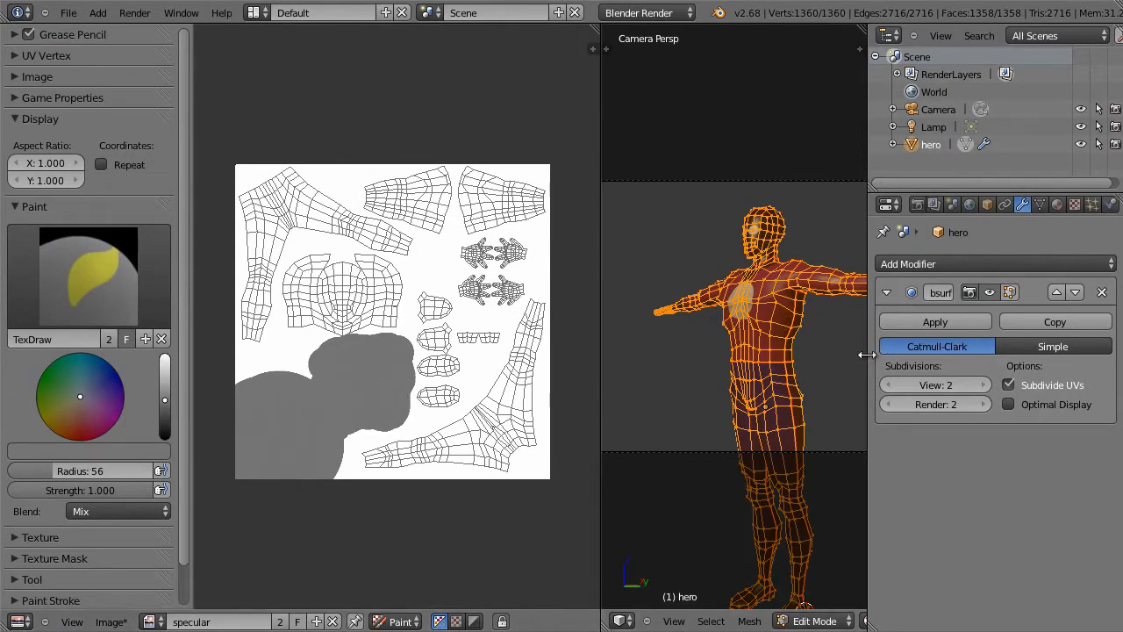
# Box-select the hero's torso and sleeves through the wireframe from the front, and return the UV/Image Editor to View mode.
pyautogui.moveTo(868, 358); pyautogui.dragTo(996, 336)
pyautogui.press('KP_1')
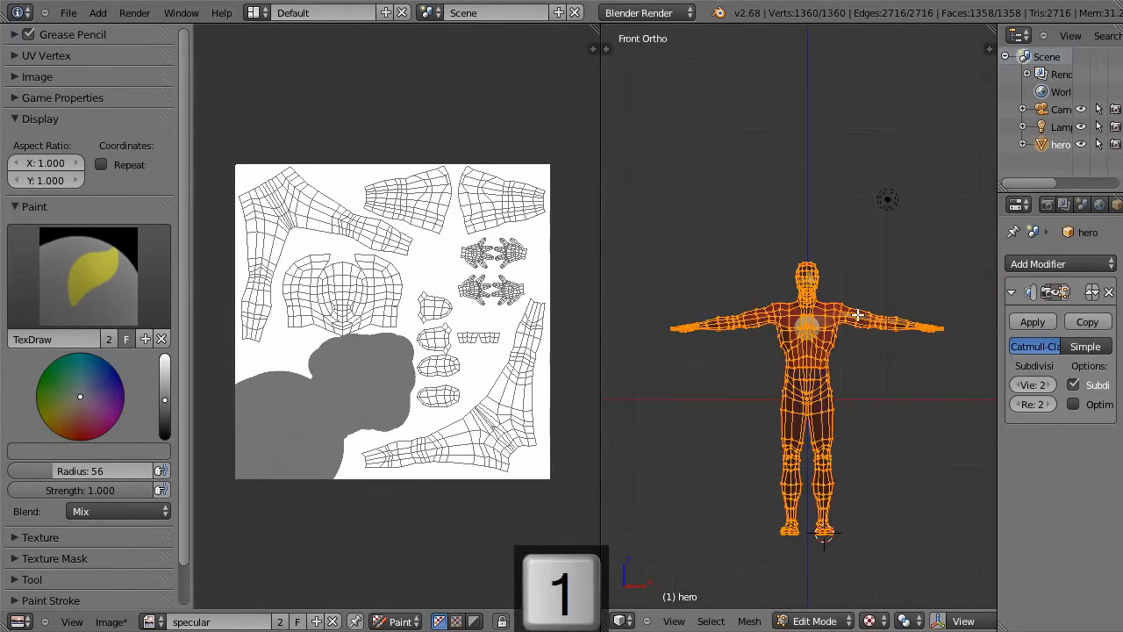
pyautogui.press('a')
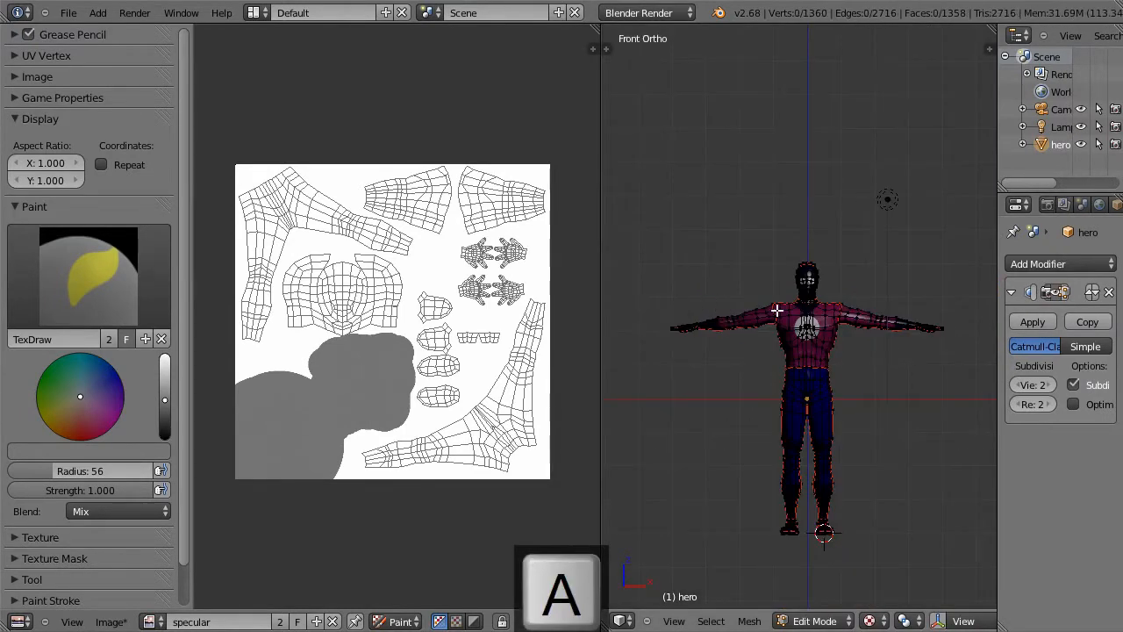
pyautogui.press('b')
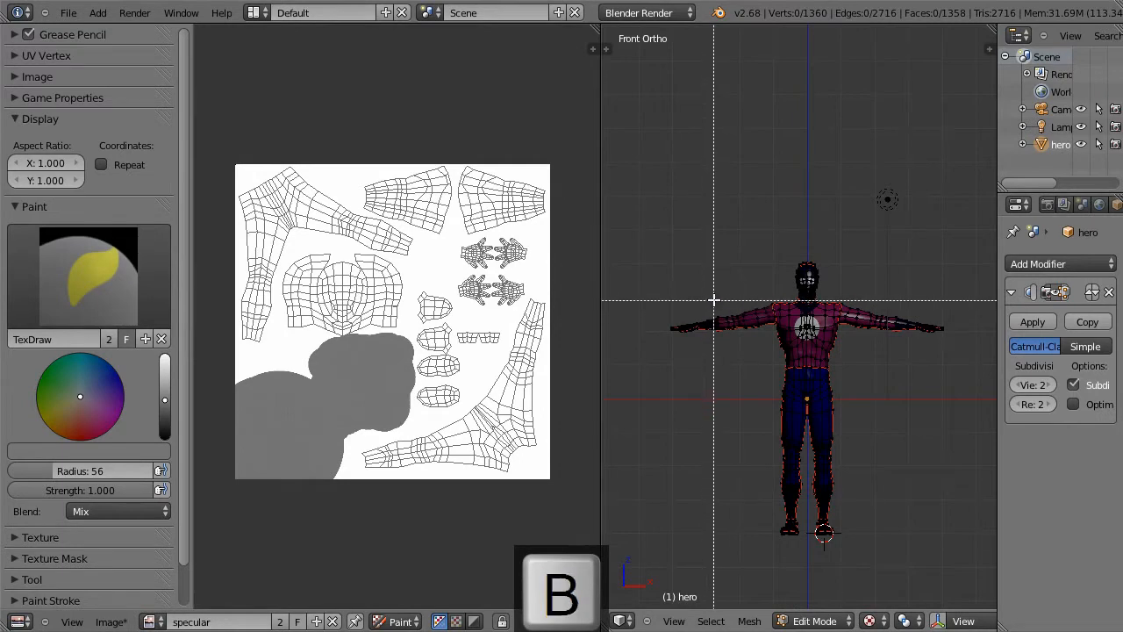
pyautogui.moveTo(713, 299); pyautogui.dragTo(900, 375)
pyautogui.press('z')
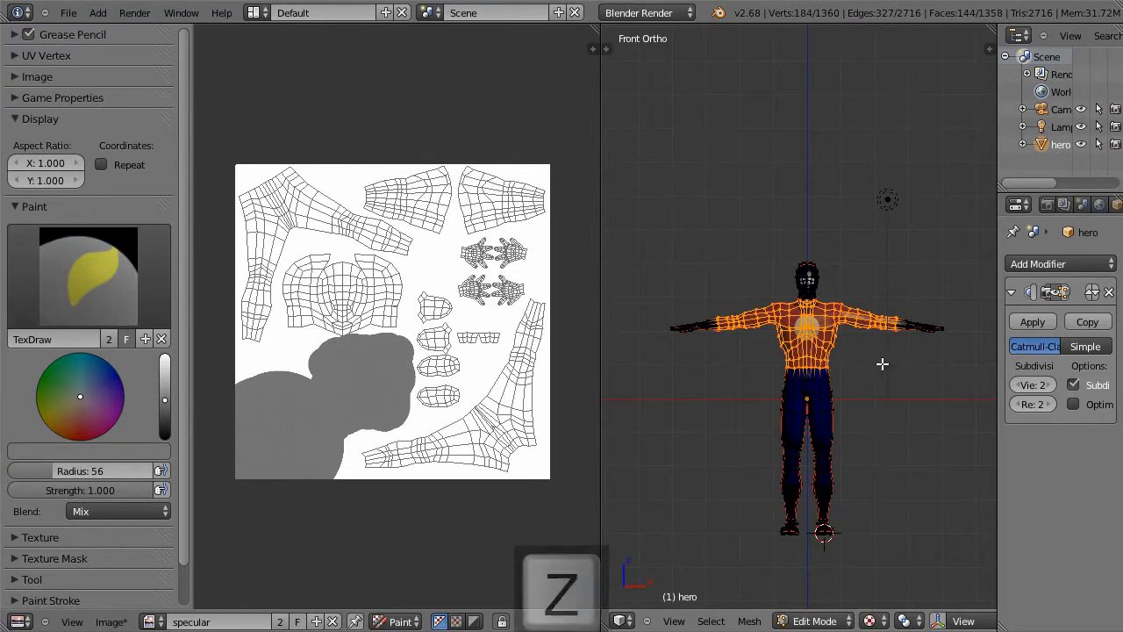
pyautogui.press('b')
pyautogui.moveTo(715, 303); pyautogui.dragTo(892, 376)
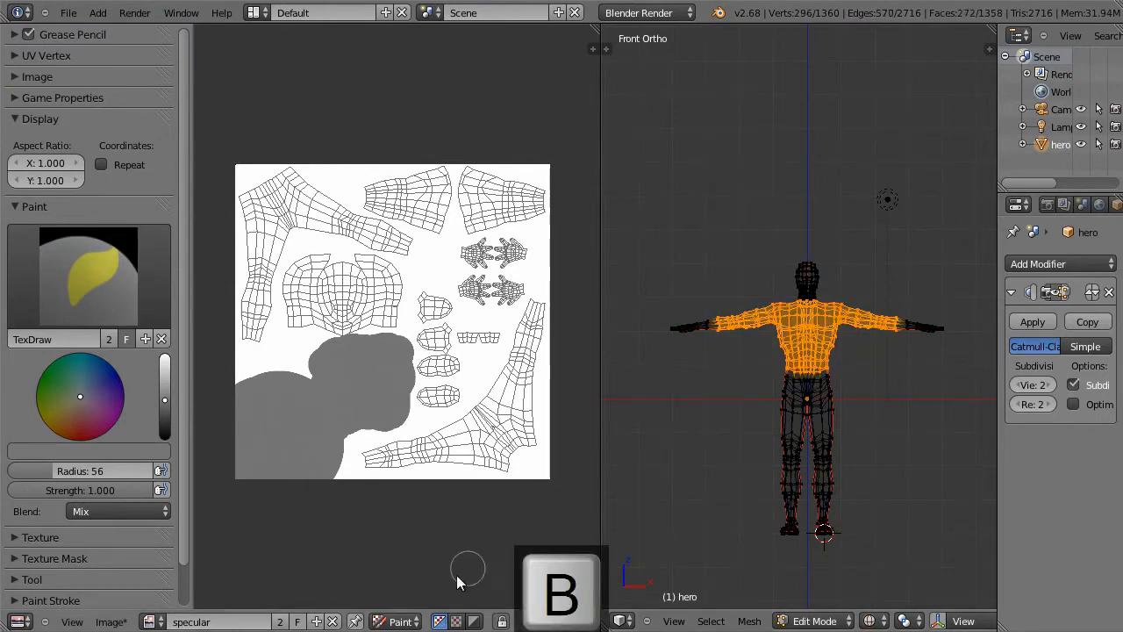
pyautogui.click(400, 621)
pyautogui.click(422, 555)
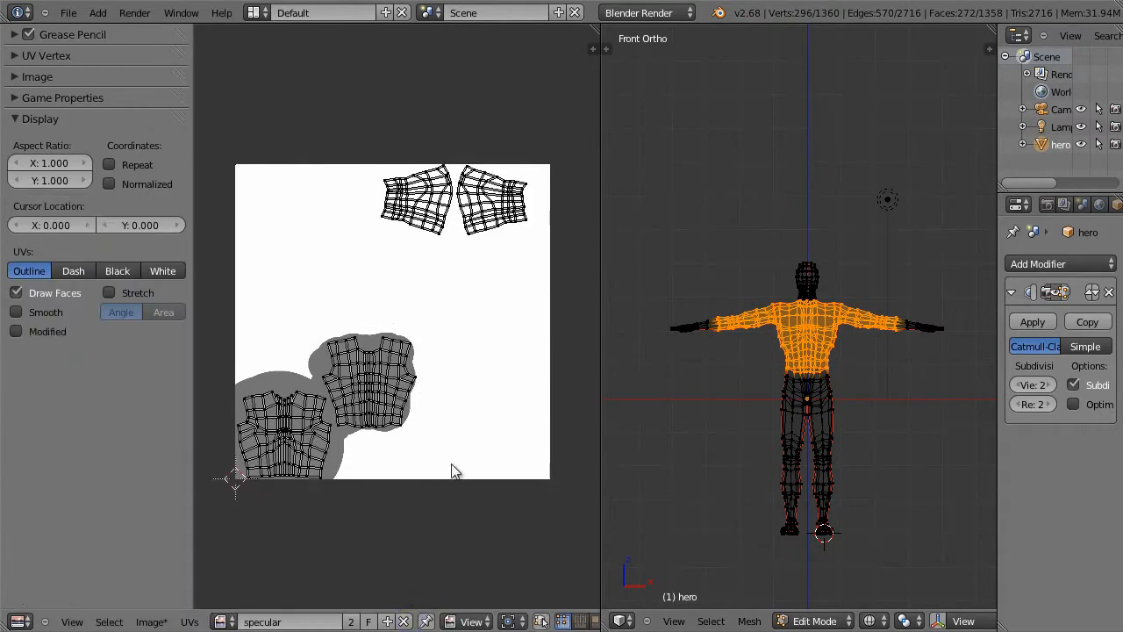
# Add the missing vertices around the base of the neck to the upper-body selection, using solid shading.
pyautogui.moveTo(909, 352); pyautogui.dragTo(950, 308, button='middle')
pyautogui.scroll(2, 894, 341)
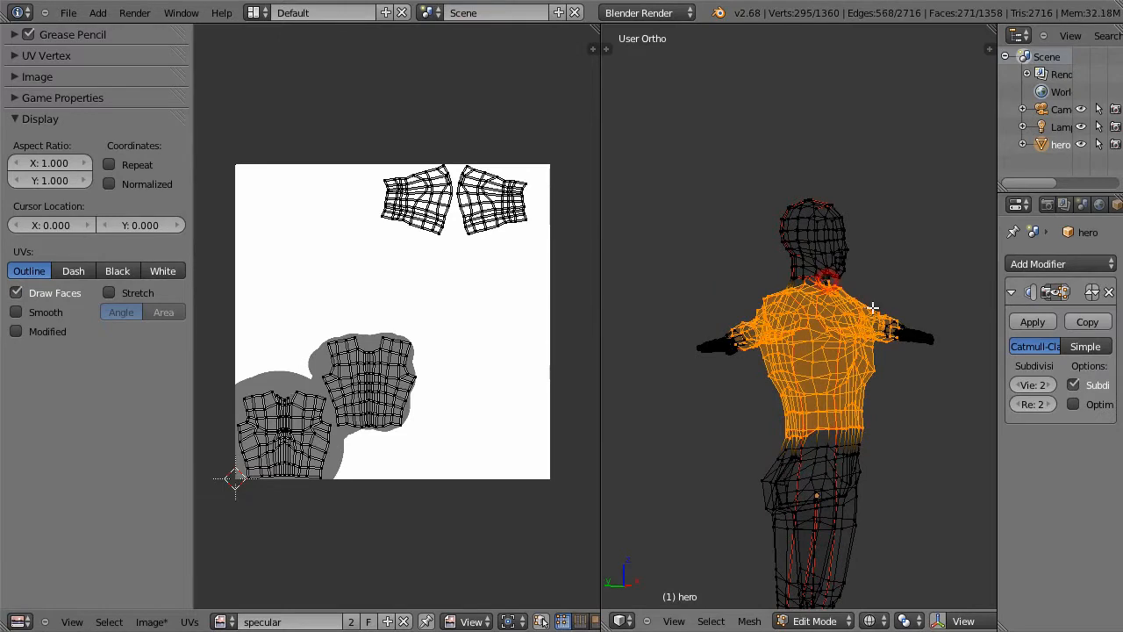
pyautogui.scroll(13, 960, 241)
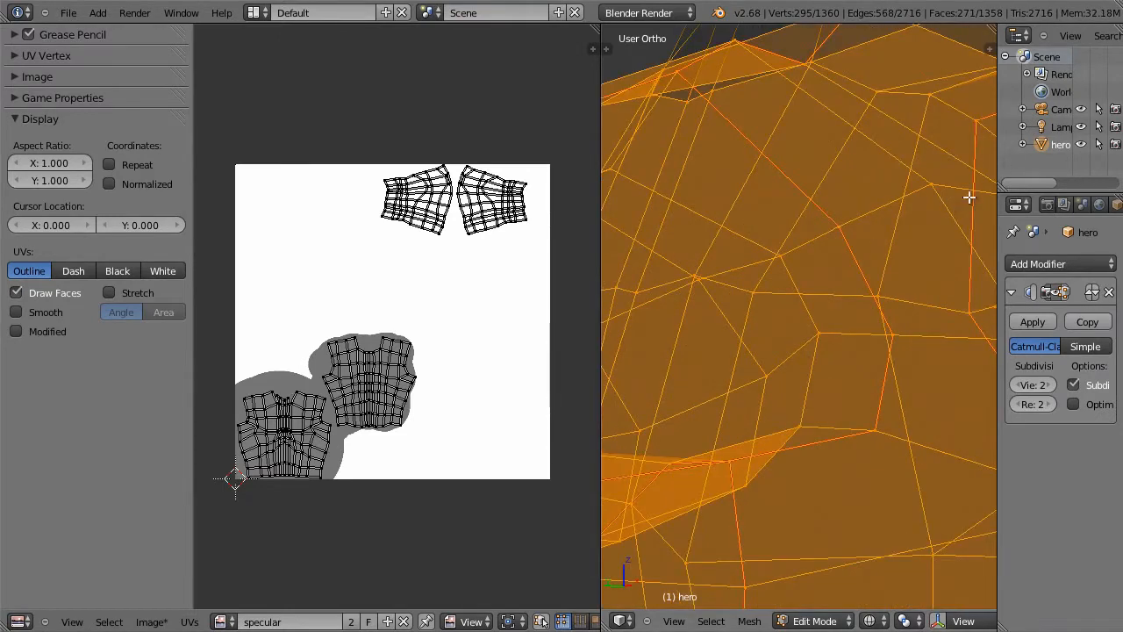
pyautogui.scroll(-6, 864, 298)
pyautogui.moveTo(842, 319); pyautogui.dragTo(918, 191, button='middle')
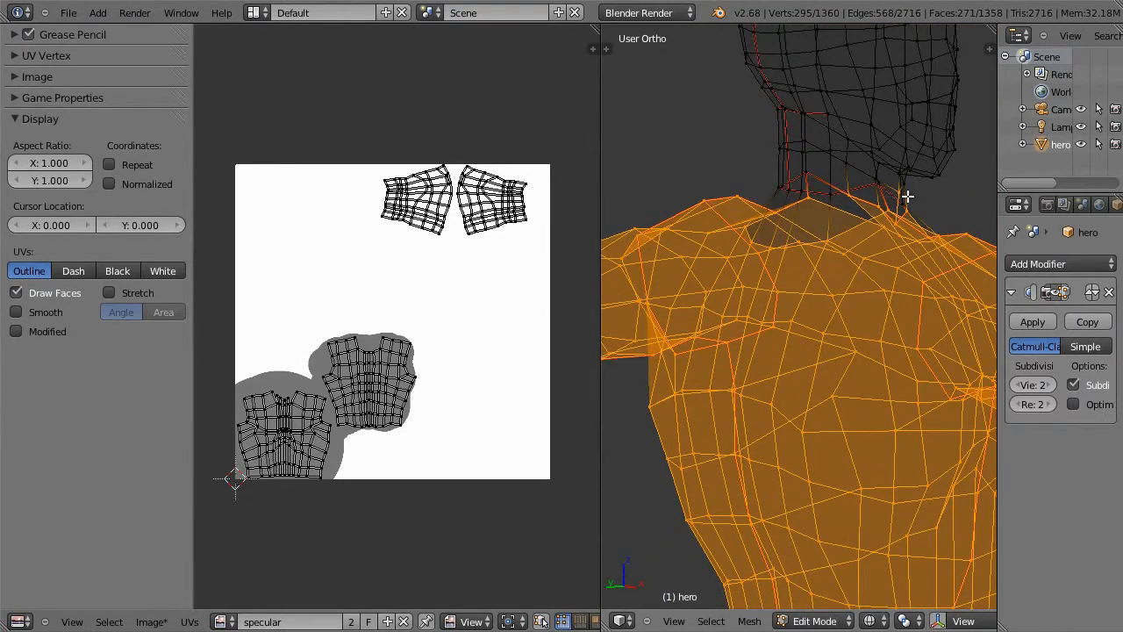
pyautogui.moveTo(876, 255)
pyautogui.mouseDown(button='middle')
pyautogui.moveTo(858, 299)
pyautogui.moveTo(922, 328)
pyautogui.moveTo(807, 218)
pyautogui.moveTo(845, 261)
pyautogui.moveTo(804, 243)
pyautogui.moveTo(891, 300)
pyautogui.mouseUp(button='middle')
pyautogui.press('z')
pyautogui.keyDown('shift'); pyautogui.rightClick(841, 227); pyautogui.keyUp('shift')
pyautogui.keyDown('shift'); pyautogui.rightClick(859, 273); pyautogui.keyUp('shift')
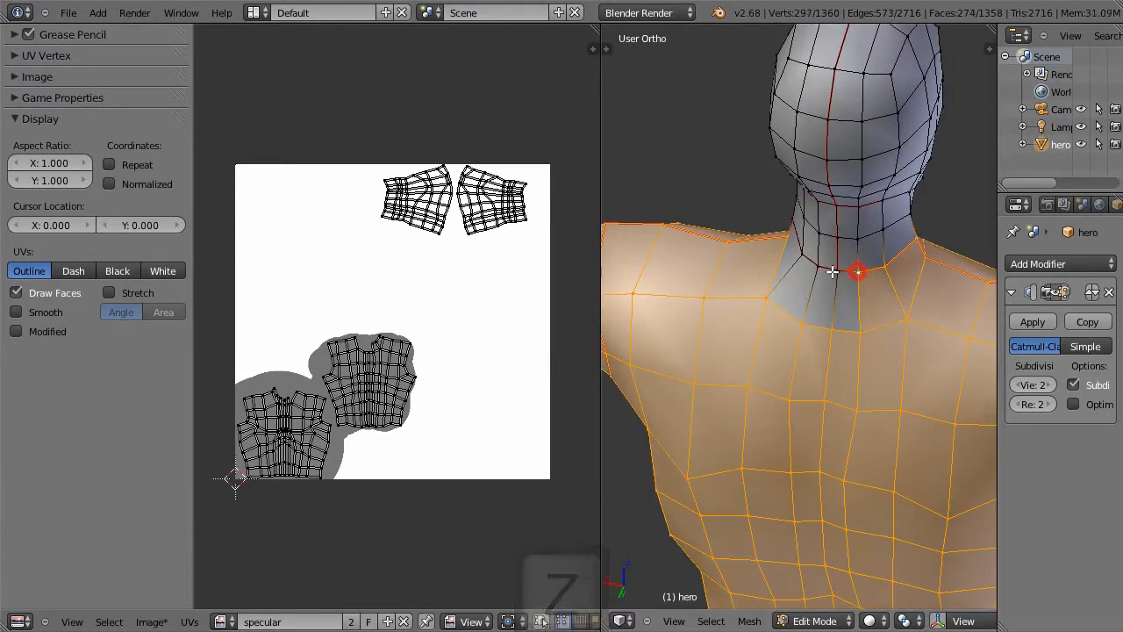
pyautogui.keyDown('shift'); pyautogui.rightClick(835, 271); pyautogui.keyUp('shift')
pyautogui.keyDown('shift'); pyautogui.rightClick(819, 266); pyautogui.keyUp('shift')
pyautogui.keyDown('shift'); pyautogui.rightClick(801, 259); pyautogui.keyUp('shift')
pyautogui.moveTo(810, 282); pyautogui.dragTo(926, 288, button='middle')
pyautogui.keyDown('shift'); pyautogui.rightClick(862, 258); pyautogui.keyUp('shift')
pyautogui.keyDown('shift'); pyautogui.rightClick(849, 299); pyautogui.keyUp('shift')
pyautogui.scroll(-7, 878, 351)
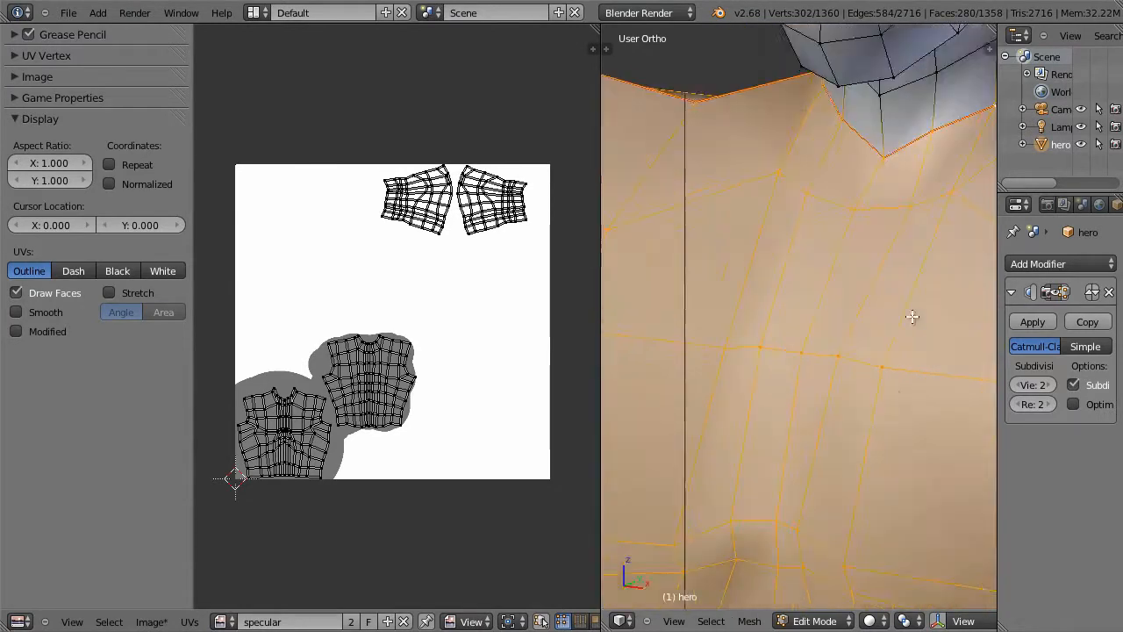
# Leave Edit Mode, display the hero with textured shading, and switch the 3D view to Texture Paint mode.
pyautogui.moveTo(924, 378); pyautogui.dragTo(887, 394, button='middle')
pyautogui.press('Tab')
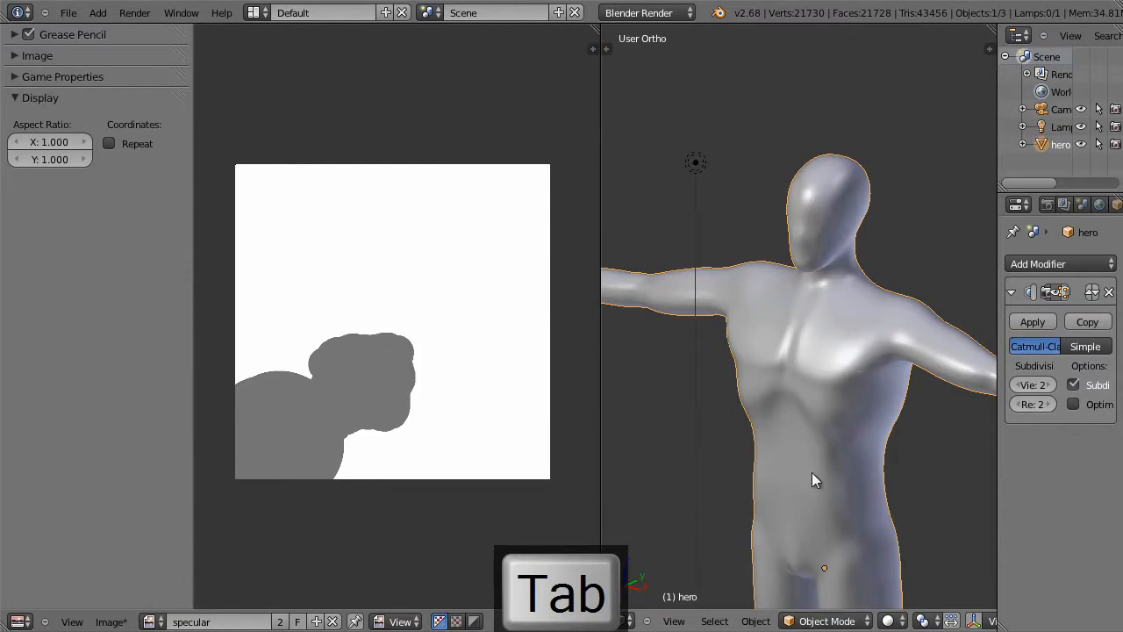
pyautogui.hotkey('alt', 'z')
pyautogui.moveTo(845, 420)
pyautogui.mouseDown(button='middle')
pyautogui.moveTo(813, 434)
pyautogui.moveTo(908, 398)
pyautogui.moveTo(937, 400)
pyautogui.moveTo(855, 343)
pyautogui.mouseUp(button='middle')
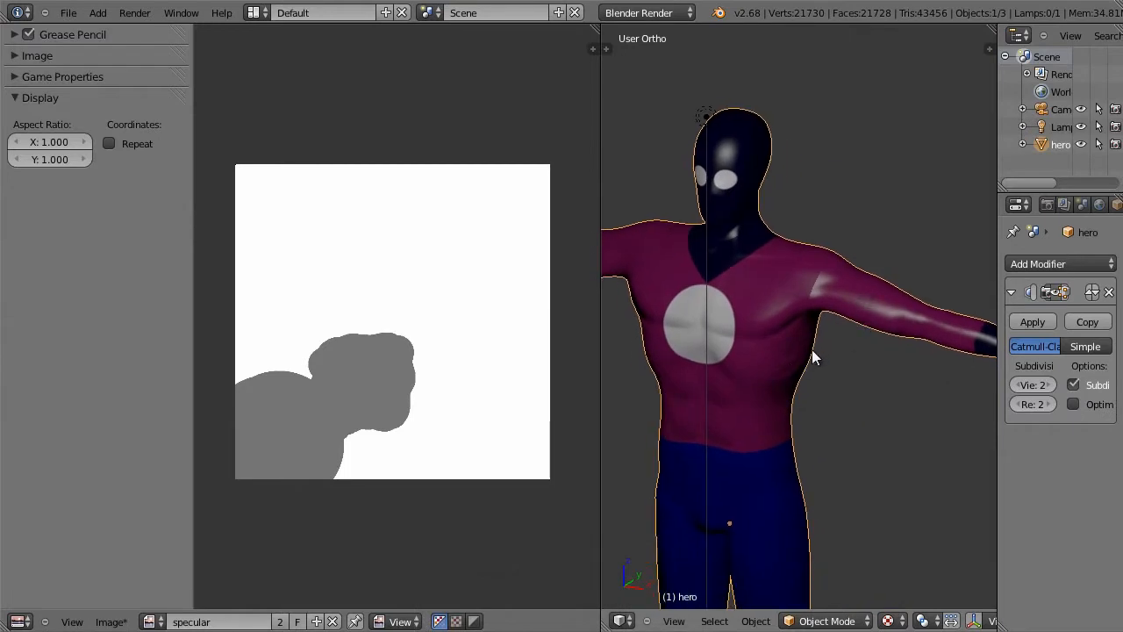
pyautogui.click(824, 620)
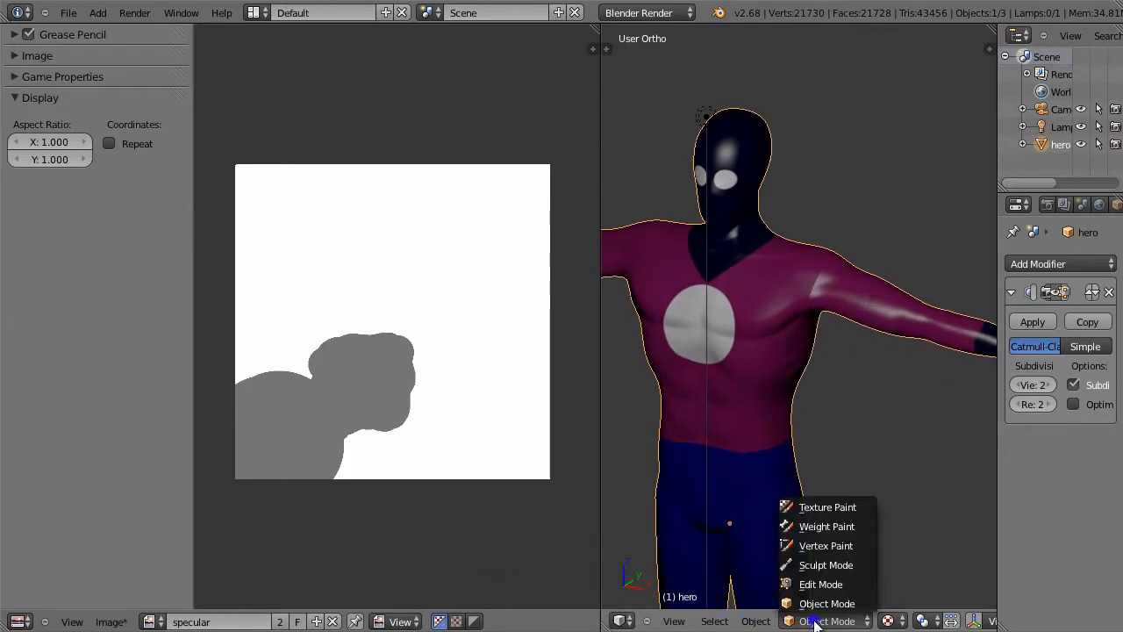
pyautogui.click(840, 493)
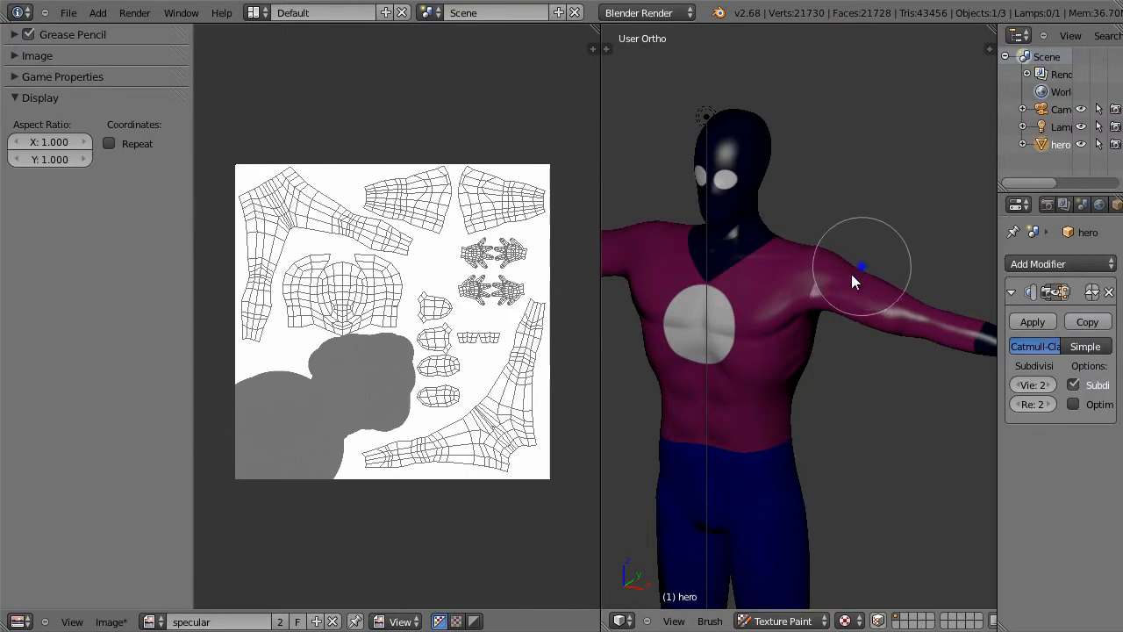
# Undo the trial brush stroke on the hero's arm and enable face selection masking for painting.
pyautogui.click(943, 396)
pyautogui.hotkey('ctrl', 'z')
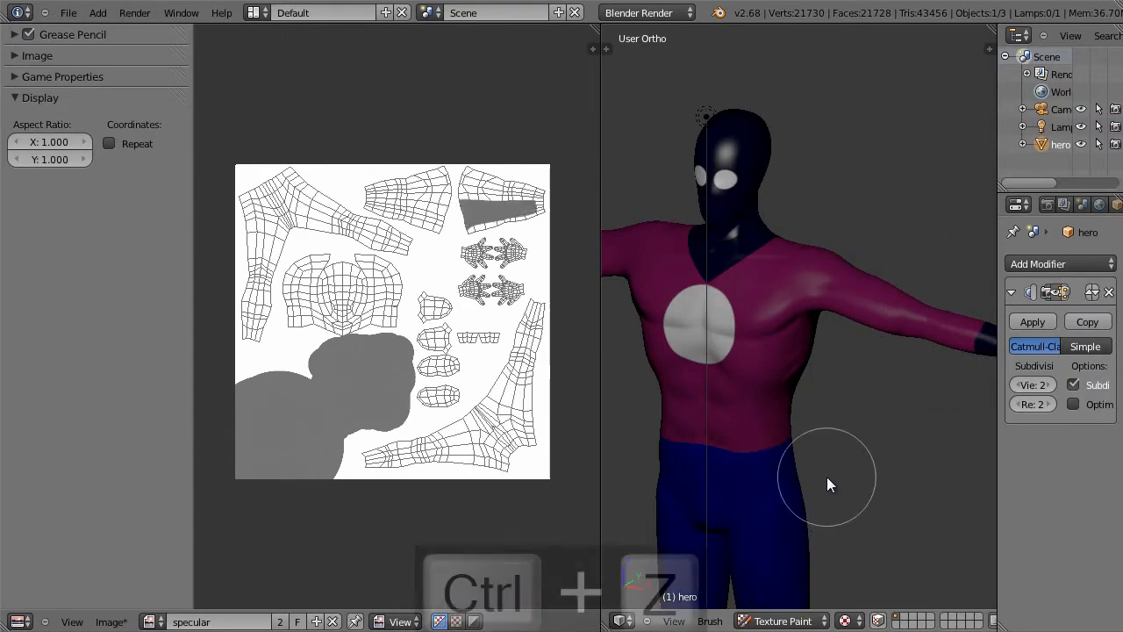
pyautogui.click(879, 621)
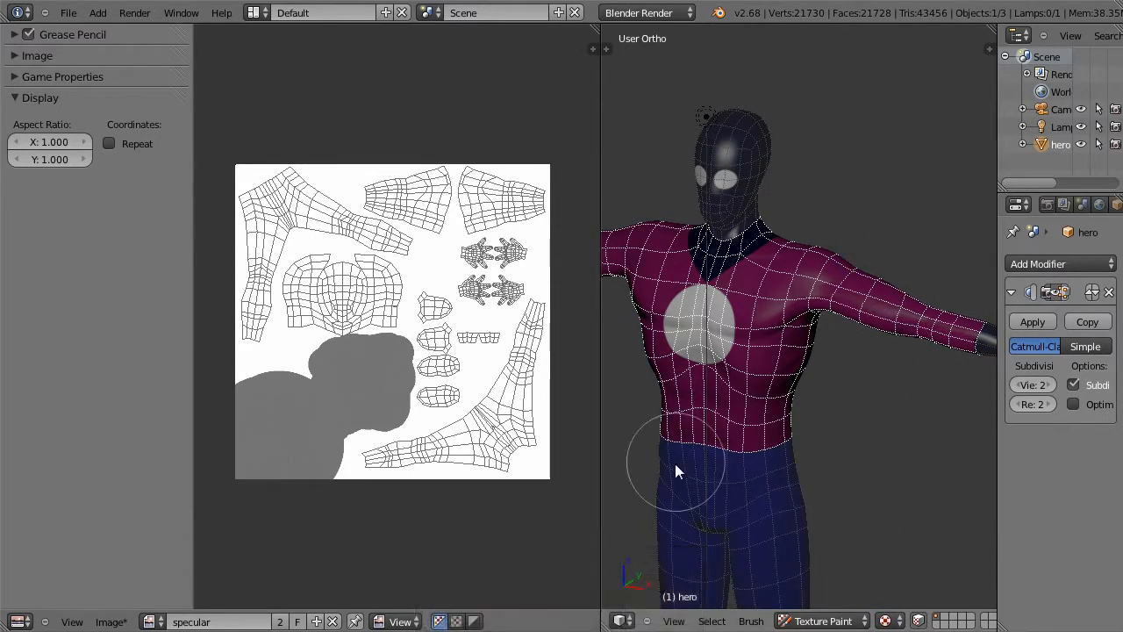
# Paint the selected shirt faces grey on the specular map, covering the chest, back and sleeves from several angles.
pyautogui.moveTo(680, 255); pyautogui.dragTo(684, 336)
pyautogui.moveTo(689, 339); pyautogui.dragTo(983, 343, button='middle')
pyautogui.moveTo(670, 373)
pyautogui.mouseDown()
pyautogui.moveTo(805, 360)
pyautogui.moveTo(753, 338)
pyautogui.mouseUp()
pyautogui.moveTo(674, 373); pyautogui.dragTo(917, 373, button='middle')
pyautogui.moveTo(829, 219)
pyautogui.mouseDown()
pyautogui.moveTo(763, 445)
pyautogui.moveTo(787, 292)
pyautogui.mouseUp()
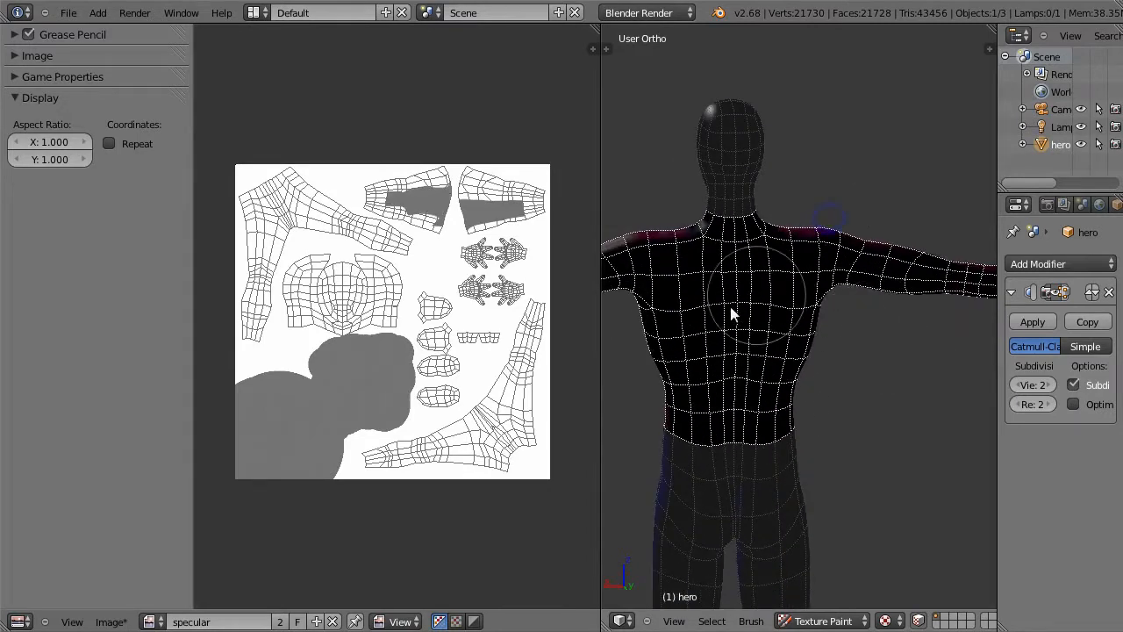
pyautogui.moveTo(702, 282)
pyautogui.mouseDown(button='middle')
pyautogui.moveTo(748, 371)
pyautogui.moveTo(825, 227)
pyautogui.moveTo(799, 314)
pyautogui.mouseUp(button='middle')
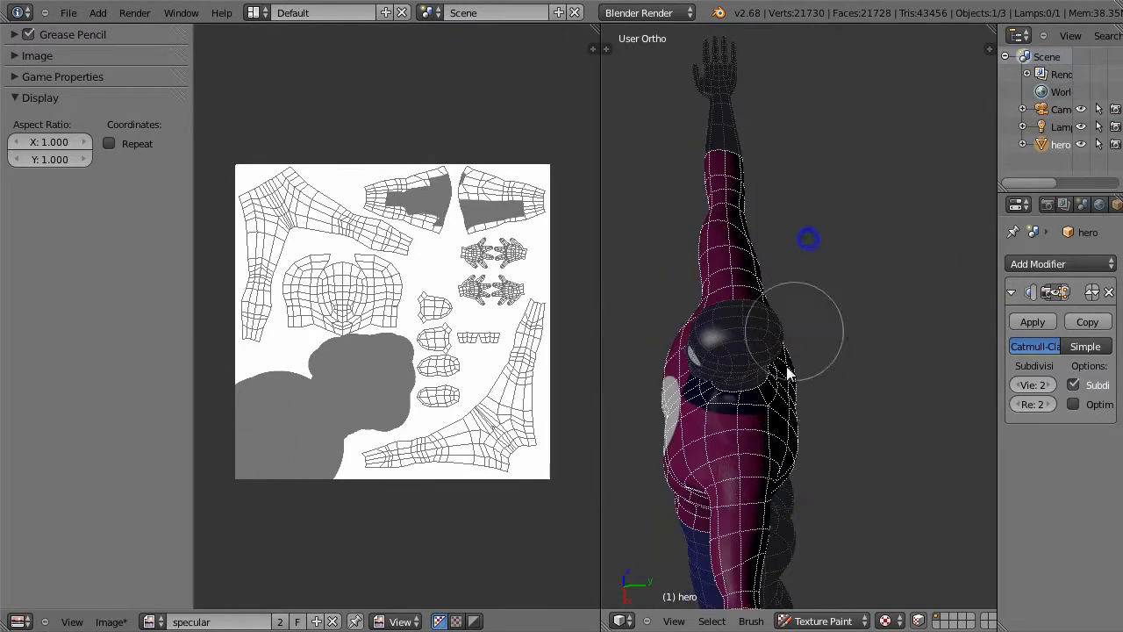
pyautogui.moveTo(782, 421); pyautogui.dragTo(696, 313, button='middle')
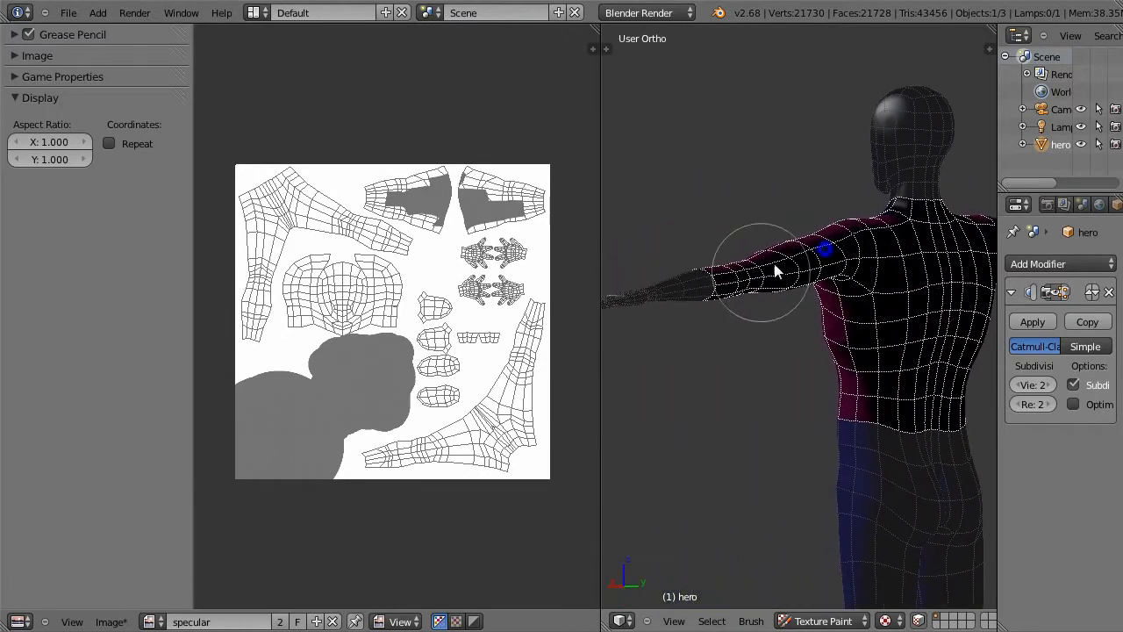
pyautogui.hotkey('ctrl', 'z')
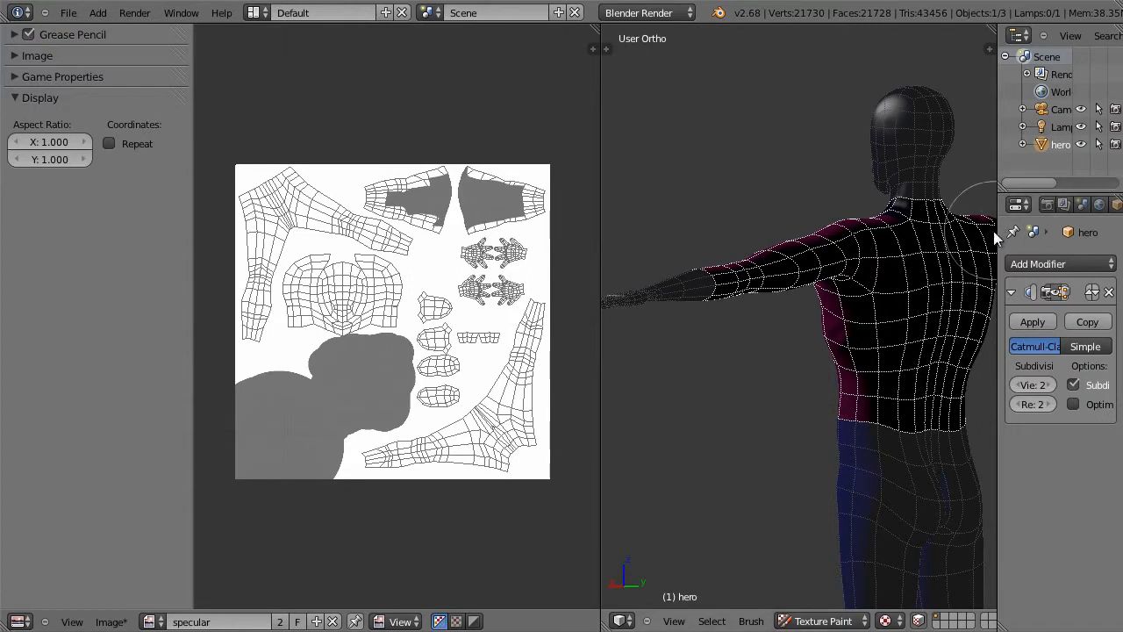
pyautogui.moveTo(998, 231); pyautogui.dragTo(991, 230)
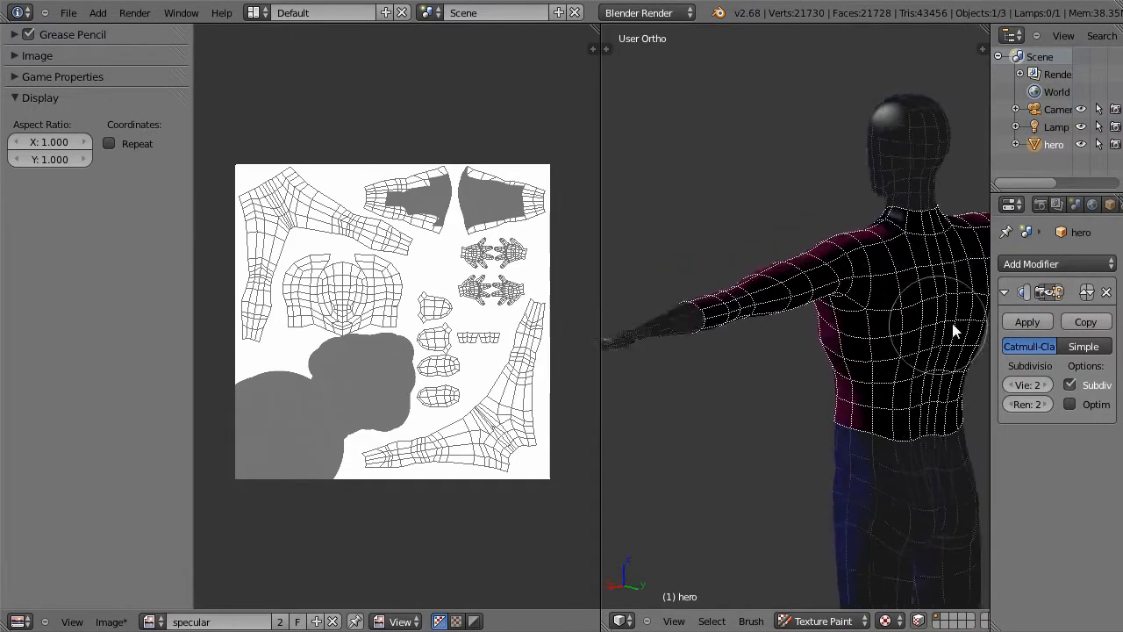
pyautogui.moveTo(938, 333)
pyautogui.mouseDown(button='middle')
pyautogui.moveTo(739, 358)
pyautogui.moveTo(804, 307)
pyautogui.mouseUp(button='middle')
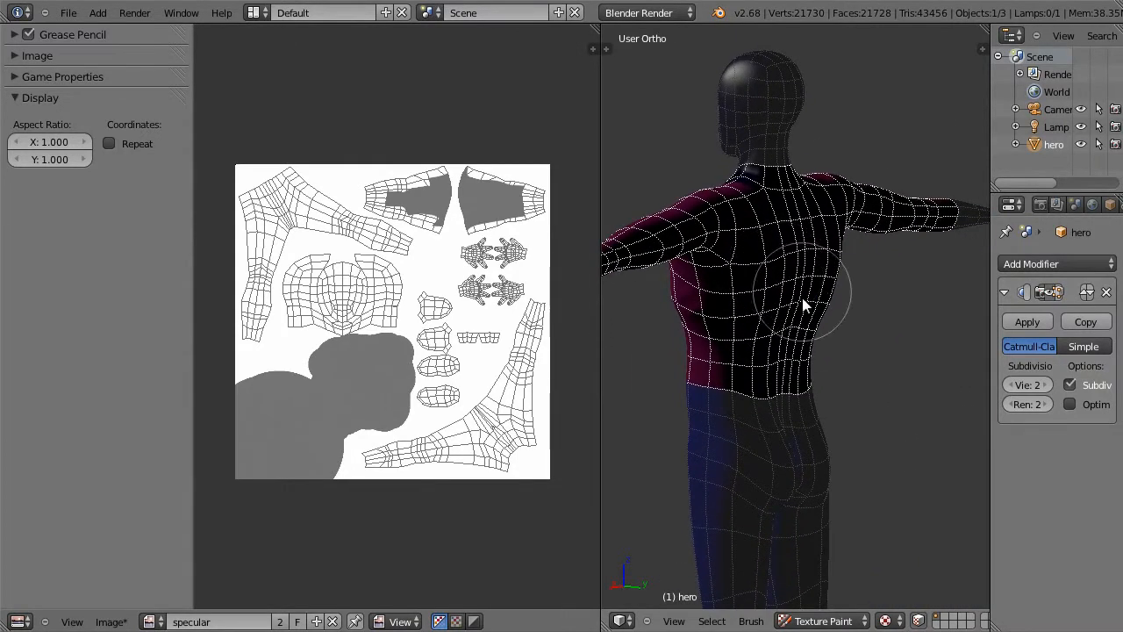
# Return to Object Mode and, in the right side view, duplicate the lamp and place the copy behind the hero at the same height.
pyautogui.click(784, 620)
pyautogui.click(823, 603)
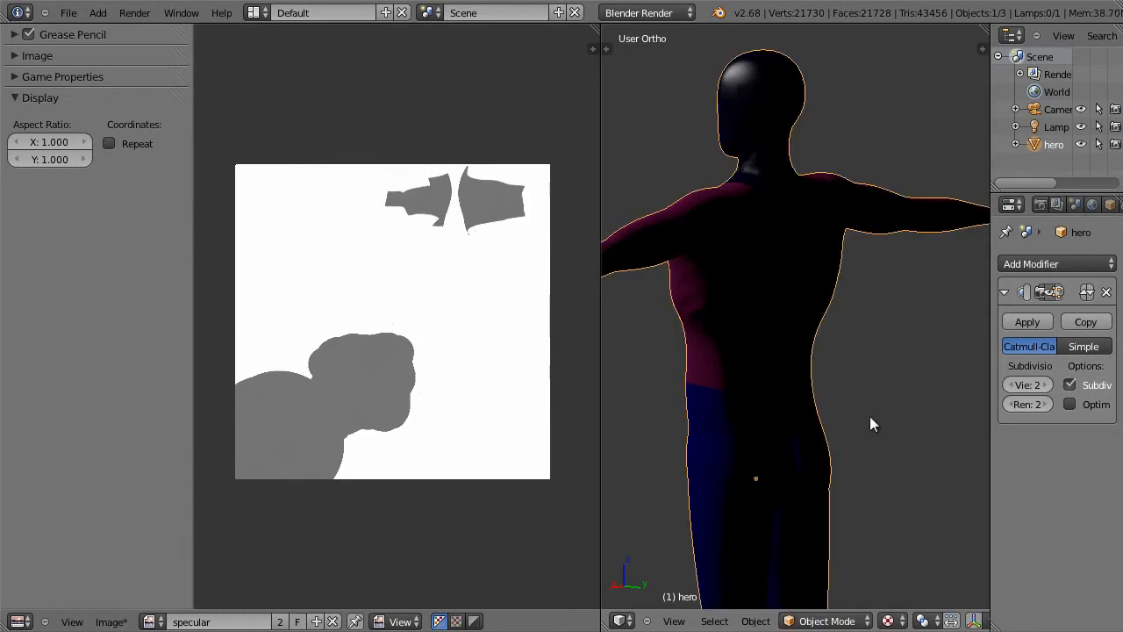
pyautogui.press('3')
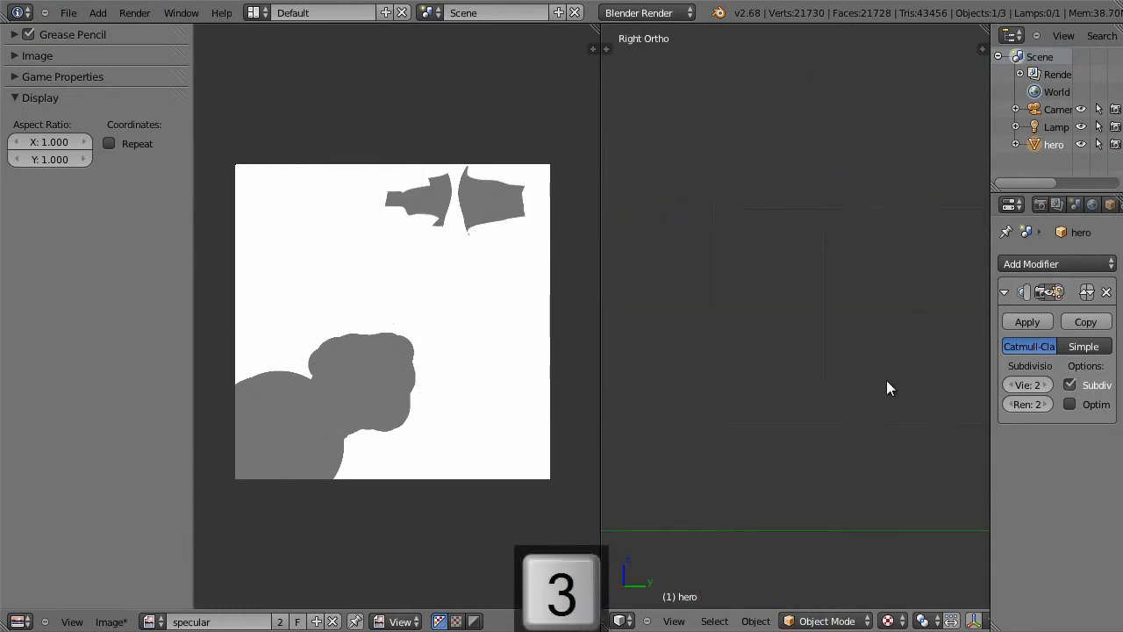
pyautogui.press('KP_Delete')
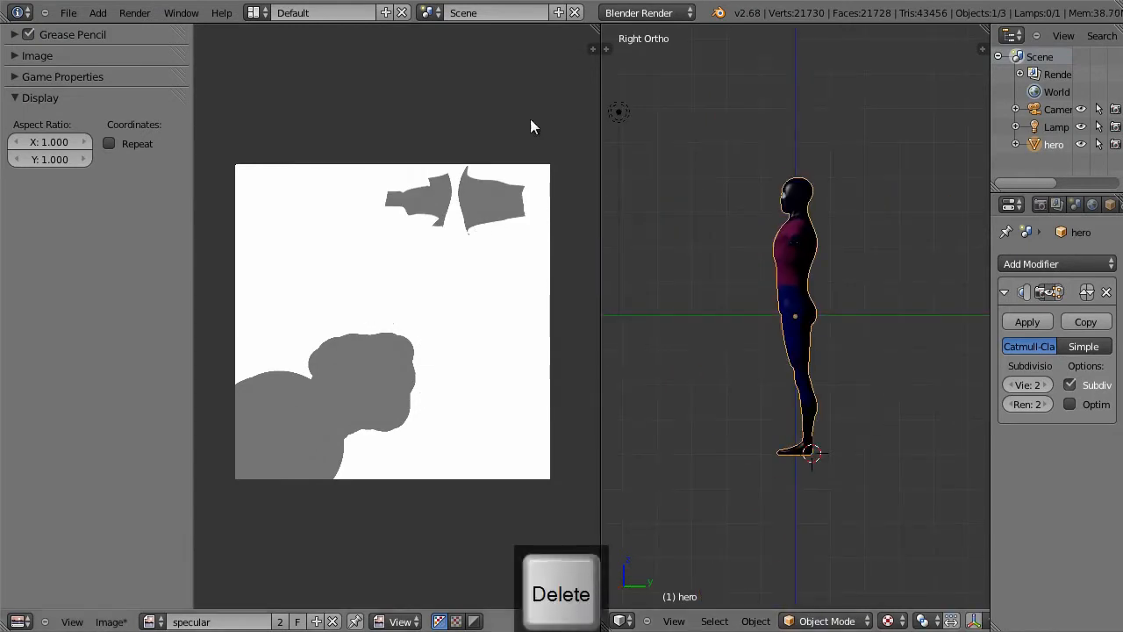
pyautogui.rightClick(623, 113)
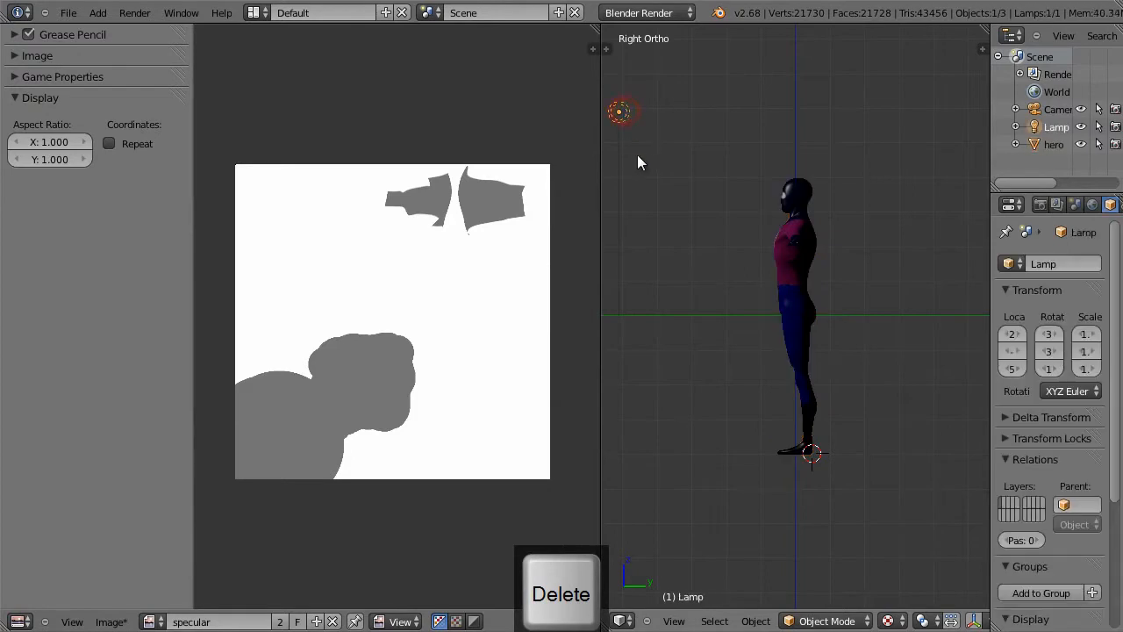
pyautogui.hotkey('shift', 'd')
pyautogui.click(969, 141)
pyautogui.press('g')
pyautogui.click(868, 204)
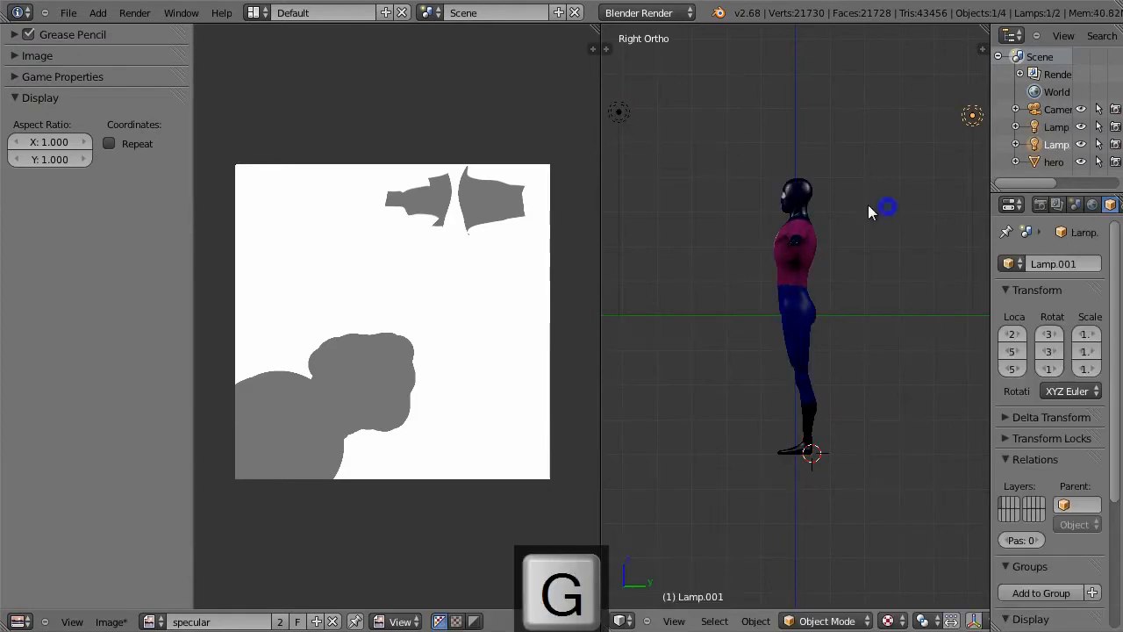
# Reselect the hero, switch back to Texture Paint mode, and face the hero's back.
pyautogui.rightClick(801, 262)
pyautogui.click(804, 605)
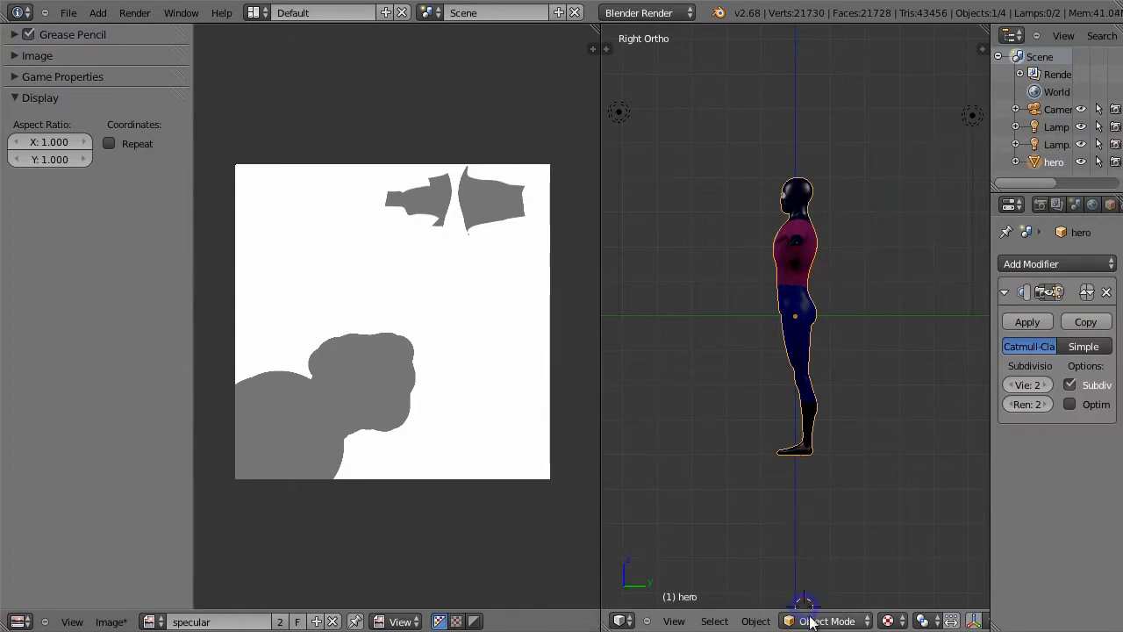
pyautogui.click(807, 621)
pyautogui.click(829, 507)
pyautogui.moveTo(844, 316)
pyautogui.mouseDown(button='middle')
pyautogui.moveTo(844, 284)
pyautogui.moveTo(862, 293)
pyautogui.mouseUp(button='middle')
pyautogui.scroll(3, 922, 231)
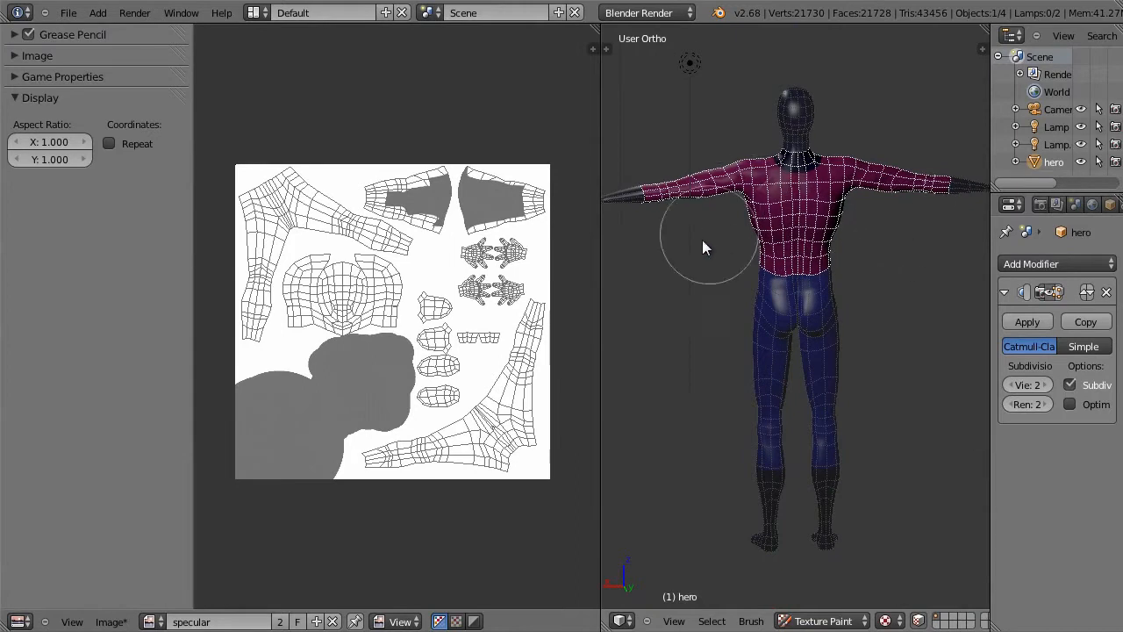
# Paint the remaining white patches of the sleeves and torso grey from the back, front, top, bottom and side views.
pyautogui.hotkey('ctrl', '1')
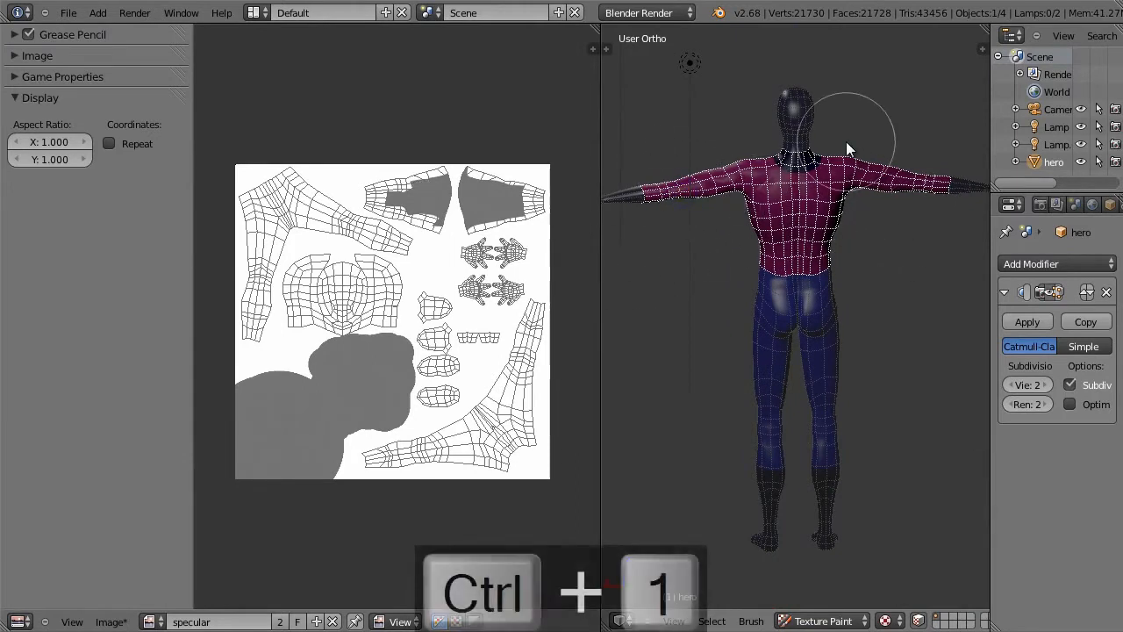
pyautogui.moveTo(761, 213)
pyautogui.mouseDown()
pyautogui.moveTo(899, 128)
pyautogui.moveTo(965, 158)
pyautogui.moveTo(759, 208)
pyautogui.moveTo(780, 146)
pyautogui.mouseUp()
pyautogui.press('1')
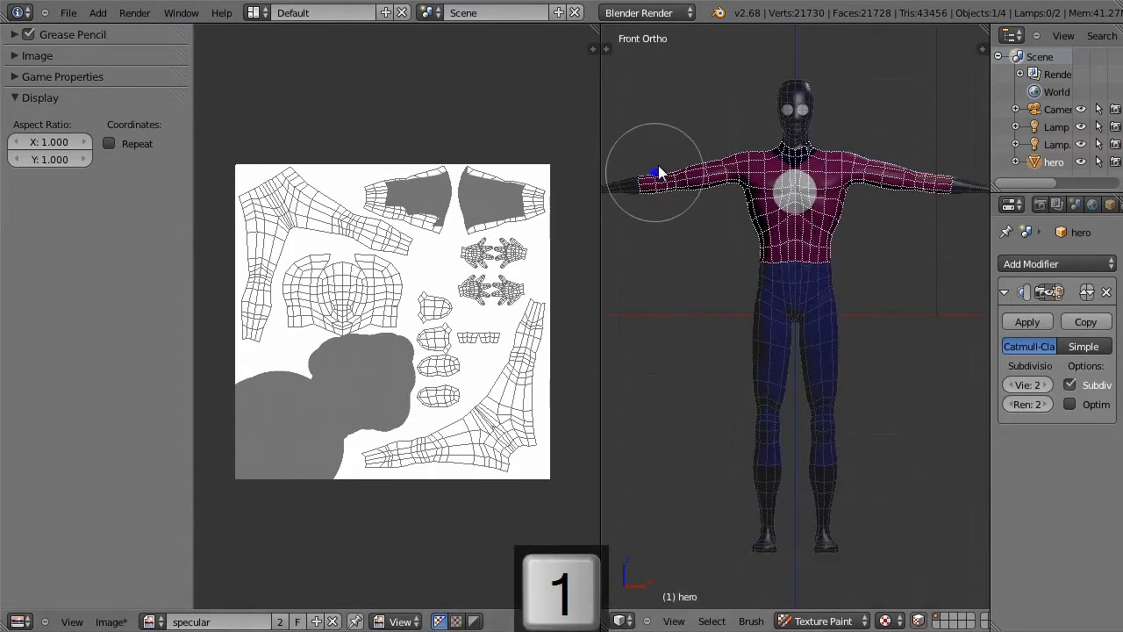
pyautogui.moveTo(905, 194); pyautogui.dragTo(920, 179)
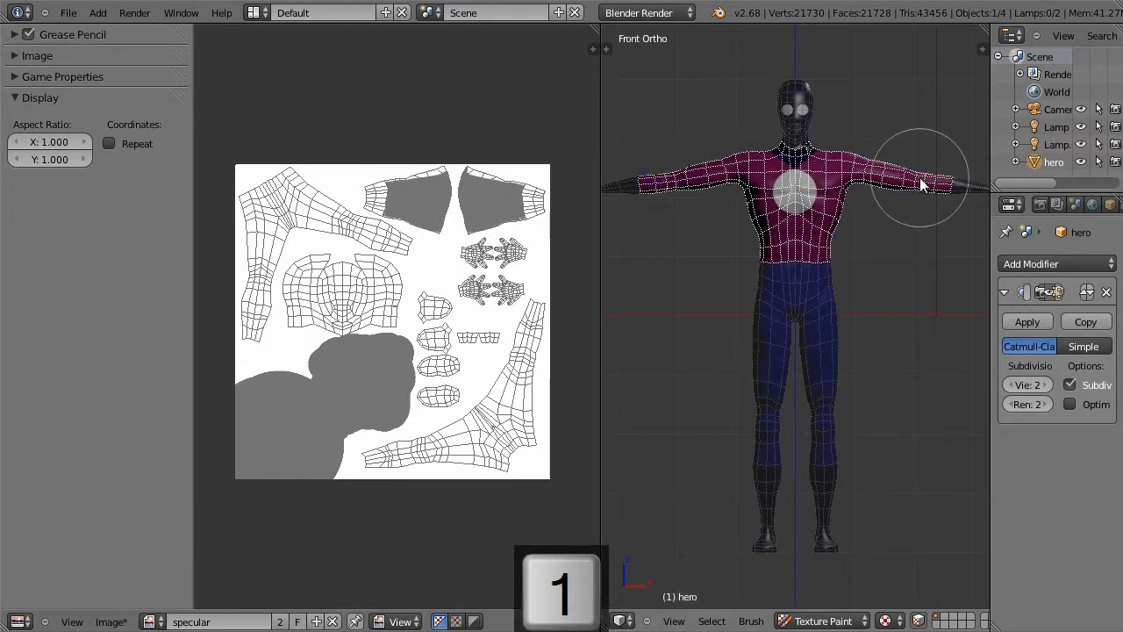
pyautogui.press('7')
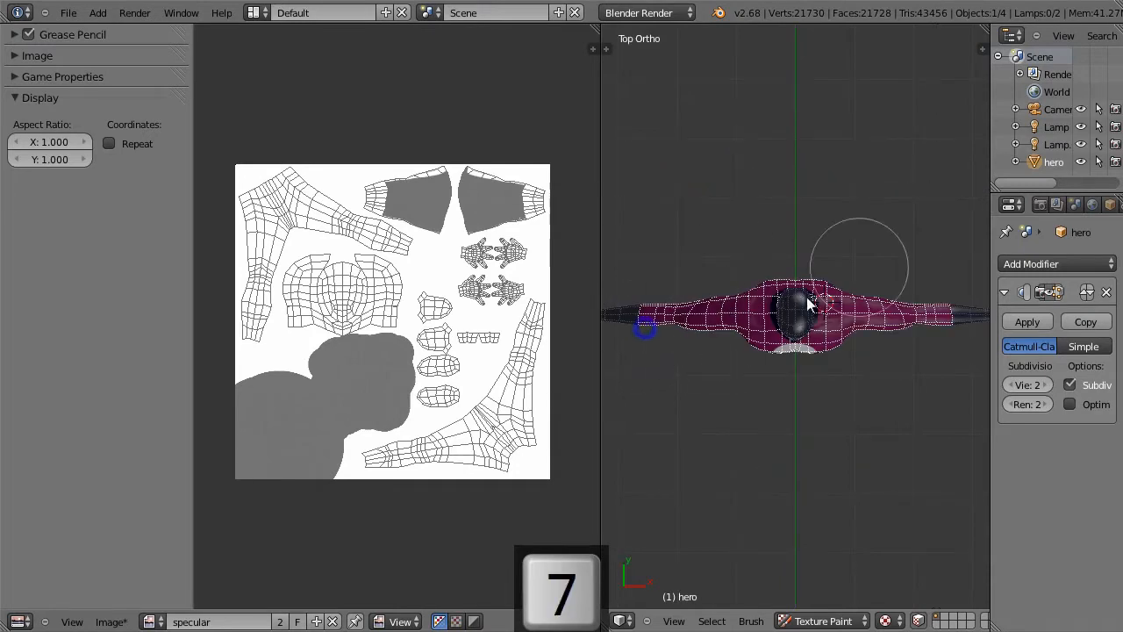
pyautogui.hotkey('ctrl', '7')
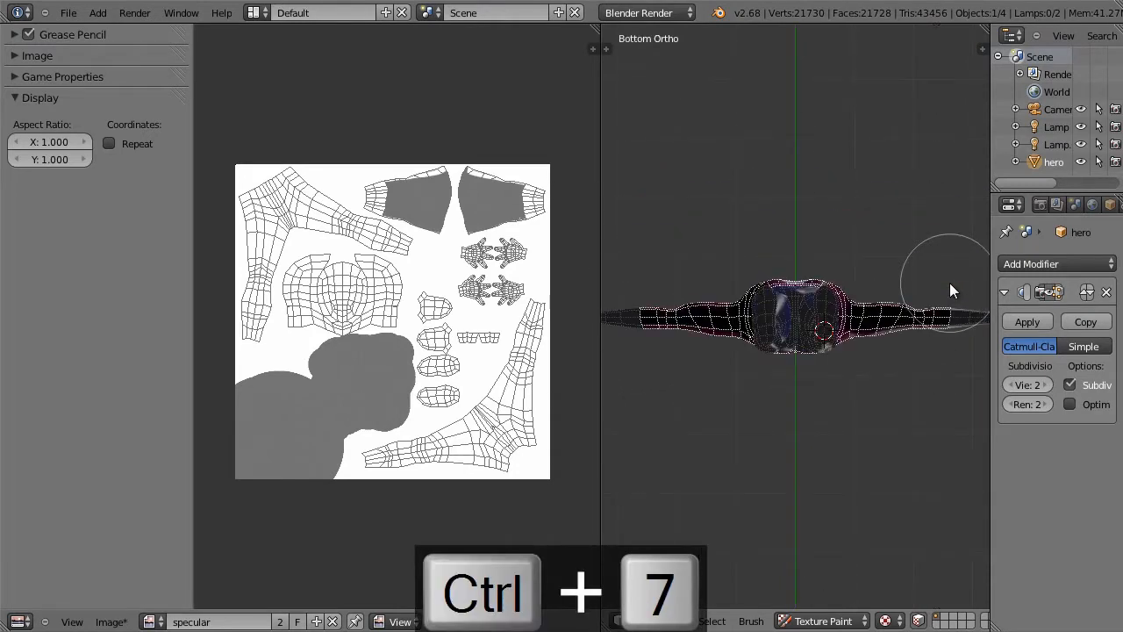
pyautogui.moveTo(713, 329)
pyautogui.mouseDown()
pyautogui.moveTo(783, 351)
pyautogui.moveTo(989, 300)
pyautogui.moveTo(882, 322)
pyautogui.mouseUp()
pyautogui.press('1')
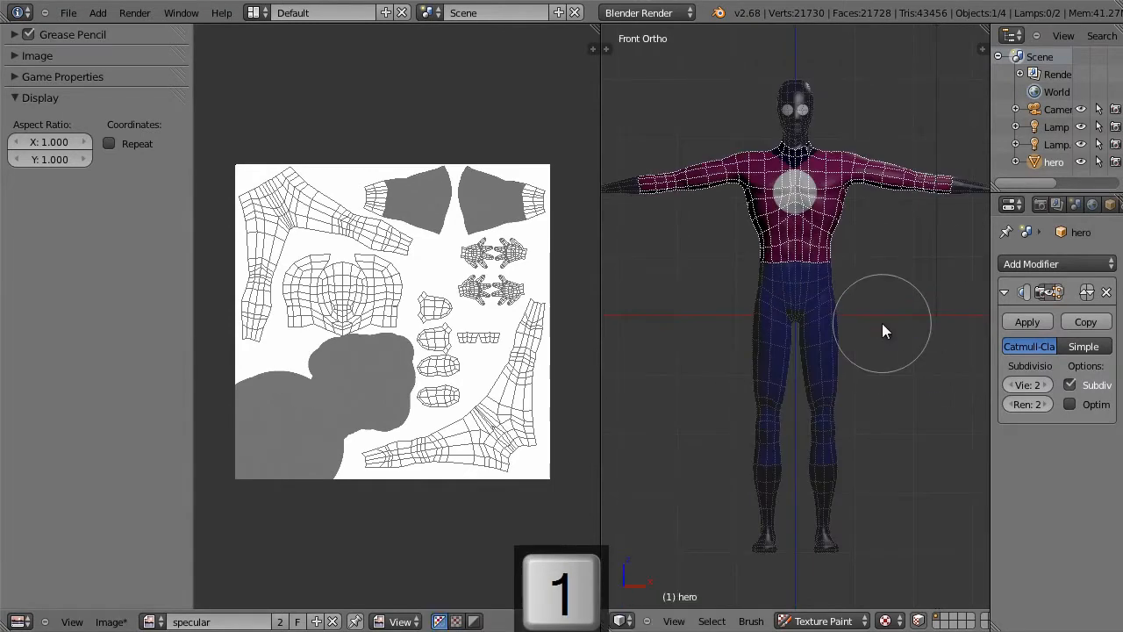
pyautogui.press('3')
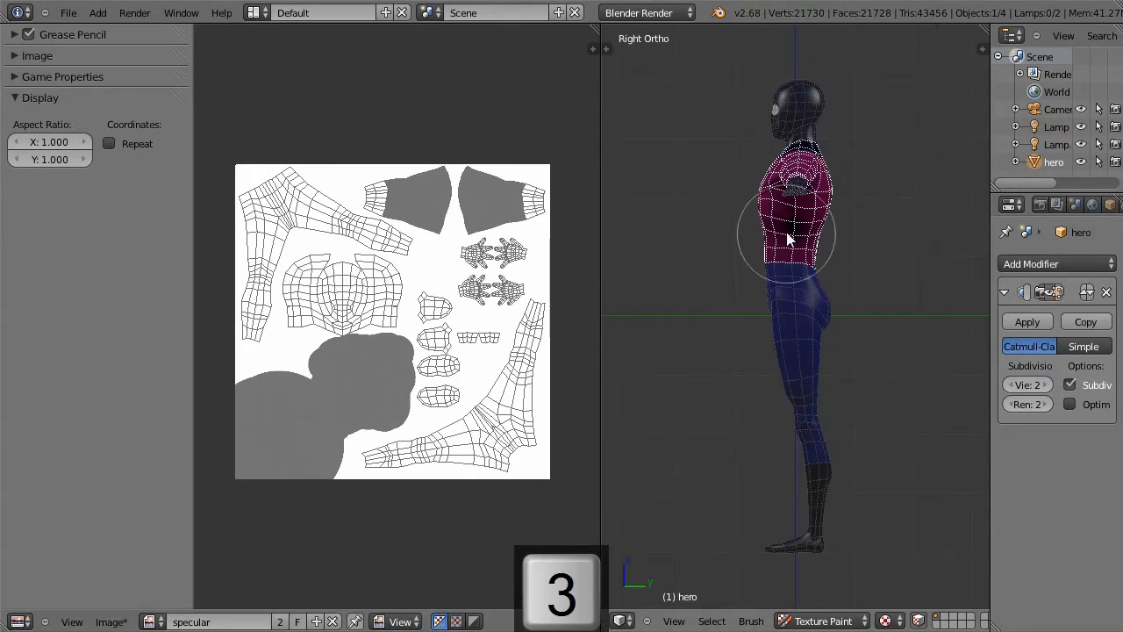
pyautogui.press('ctrl+KP_3')
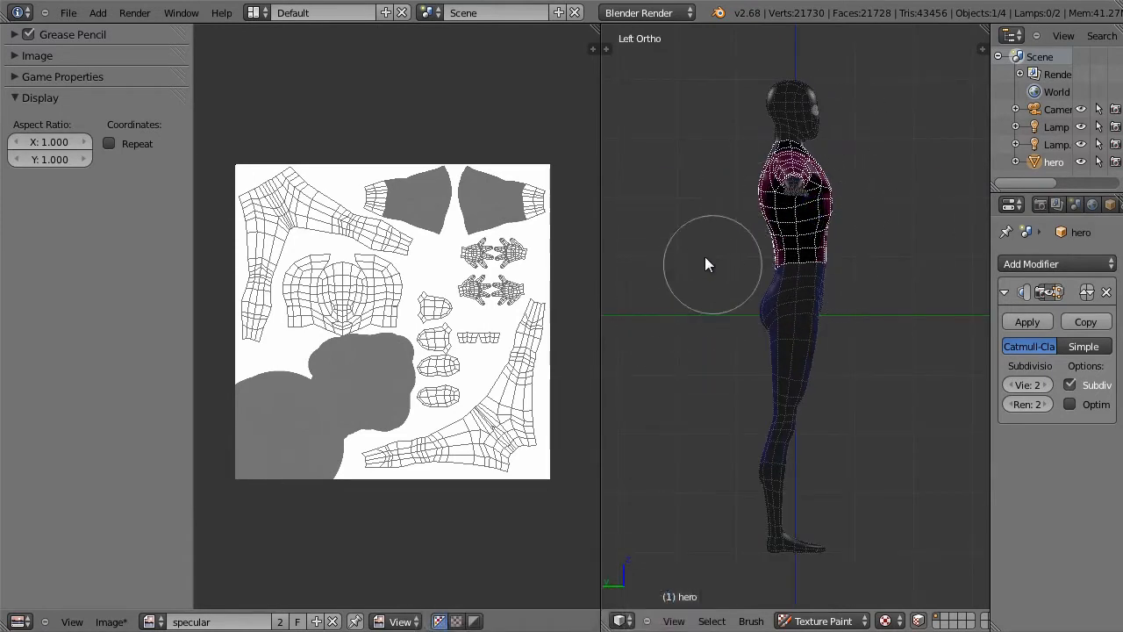
# Return to Object Mode and examine the shirt's highlights on the hero from several front angles.
pyautogui.press('Tab')
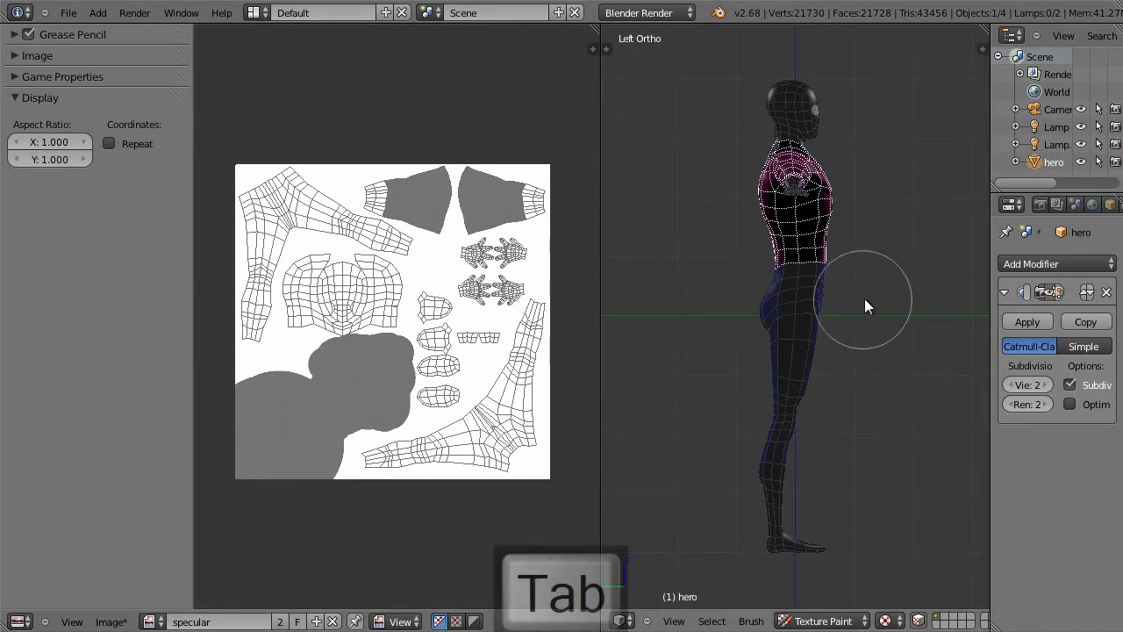
pyautogui.click(814, 621)
pyautogui.click(823, 604)
pyautogui.moveTo(930, 324); pyautogui.dragTo(922, 245, button='middle')
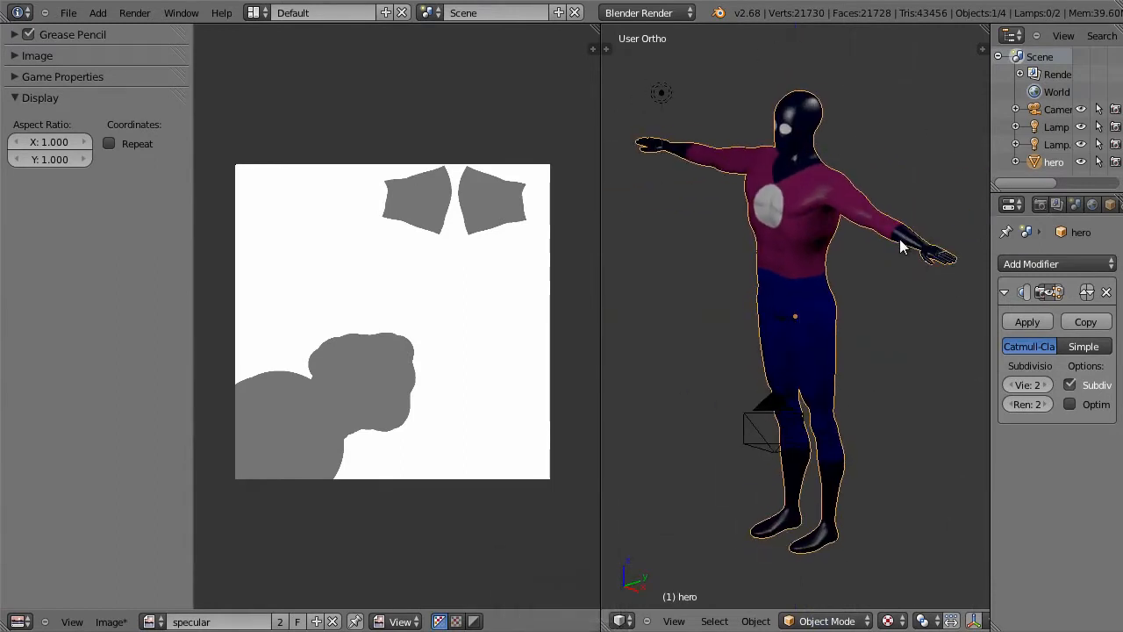
pyautogui.moveTo(838, 230); pyautogui.dragTo(880, 318, button='middle')
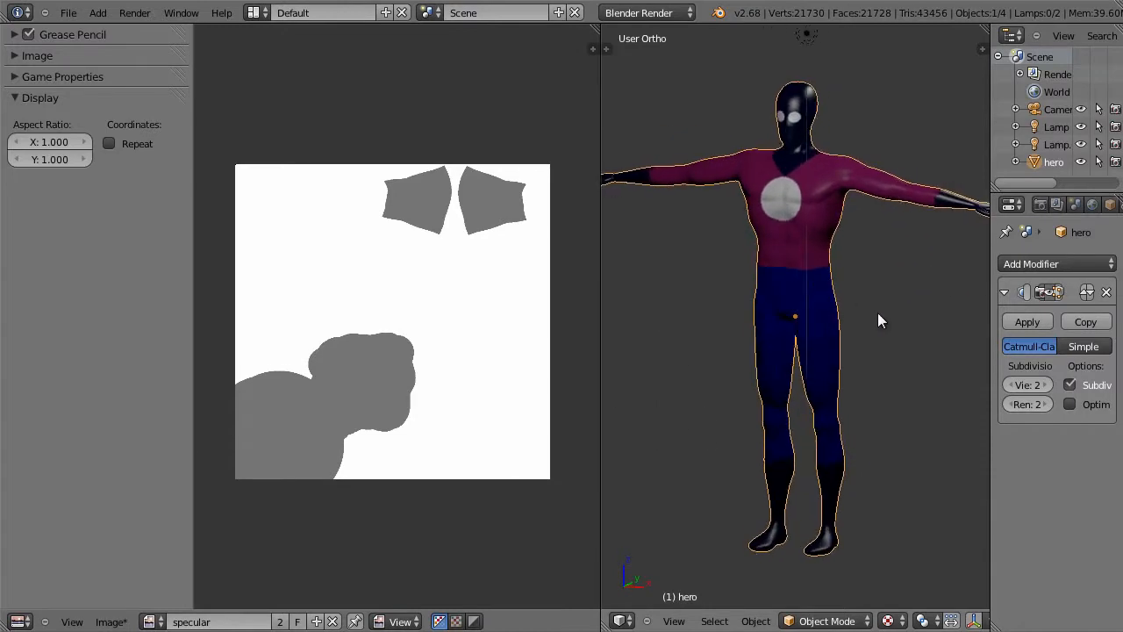
# In Edit Mode, replace the shirt selection with a box selection of the hero's trousers through the wireframe from the front.
pyautogui.press('Tab')
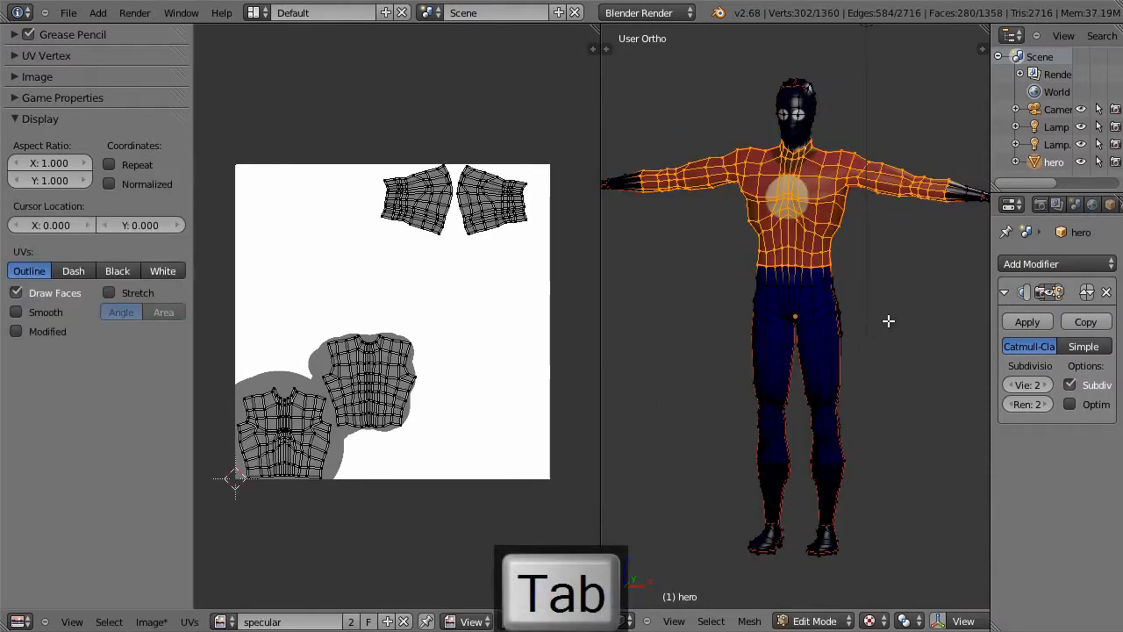
pyautogui.press('z')
pyautogui.press('KP_1')
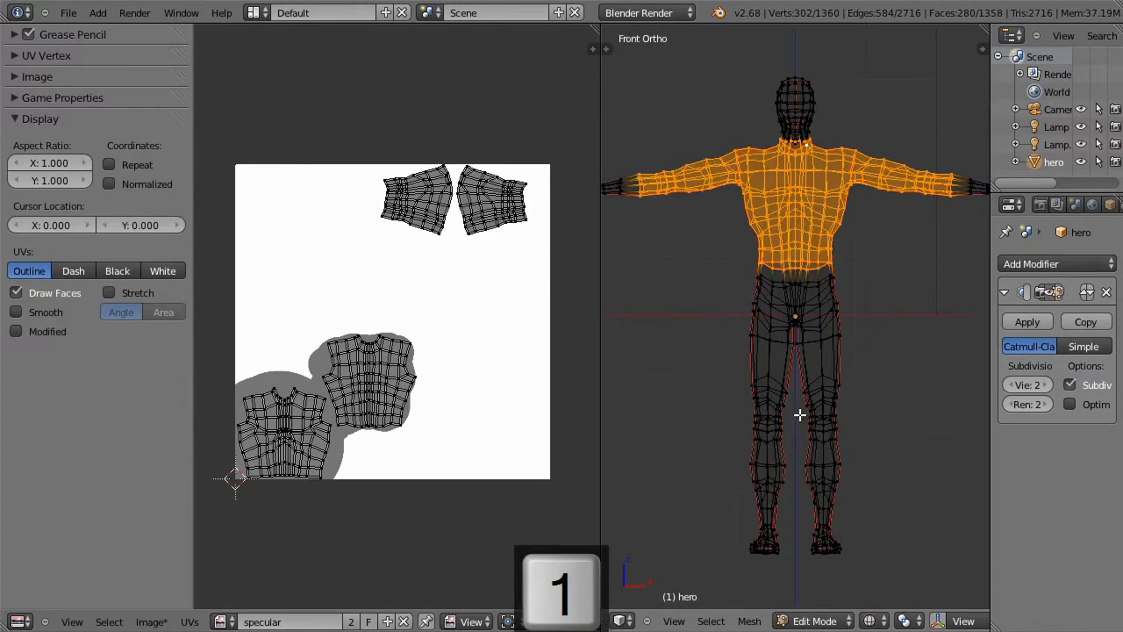
pyautogui.press('a')
pyautogui.press('b')
pyautogui.moveTo(741, 255); pyautogui.dragTo(913, 467)
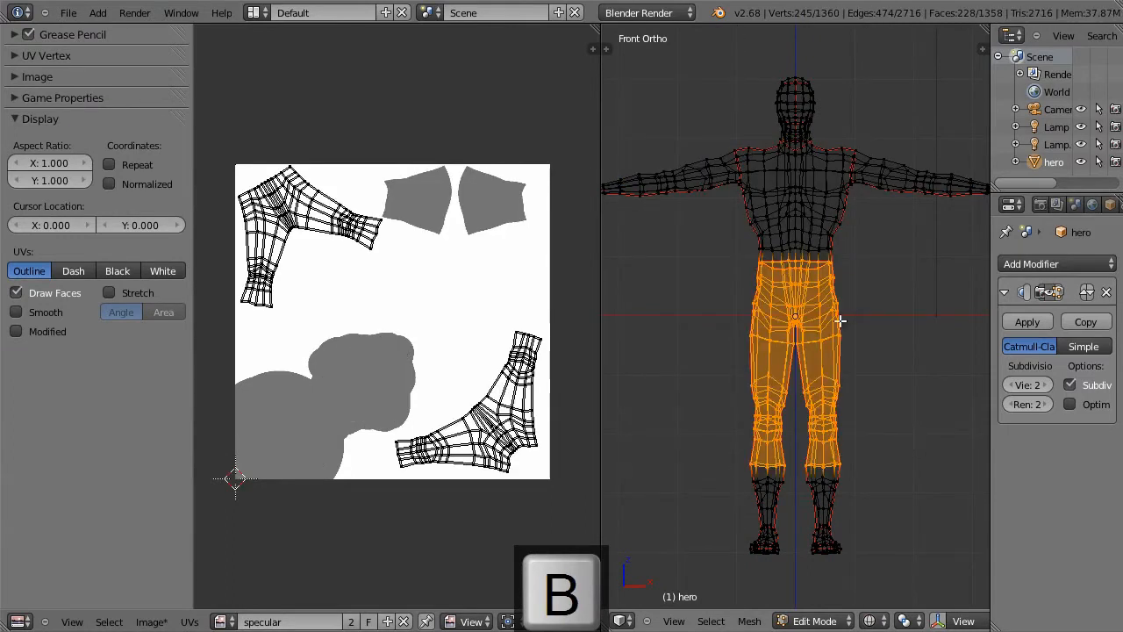
# Leave Edit Mode, switch the hero to Texture Paint mode, and display it with textured shading.
pyautogui.press('Tab')
pyautogui.press('Tab')
pyautogui.press('Tab')
pyautogui.click(823, 621)
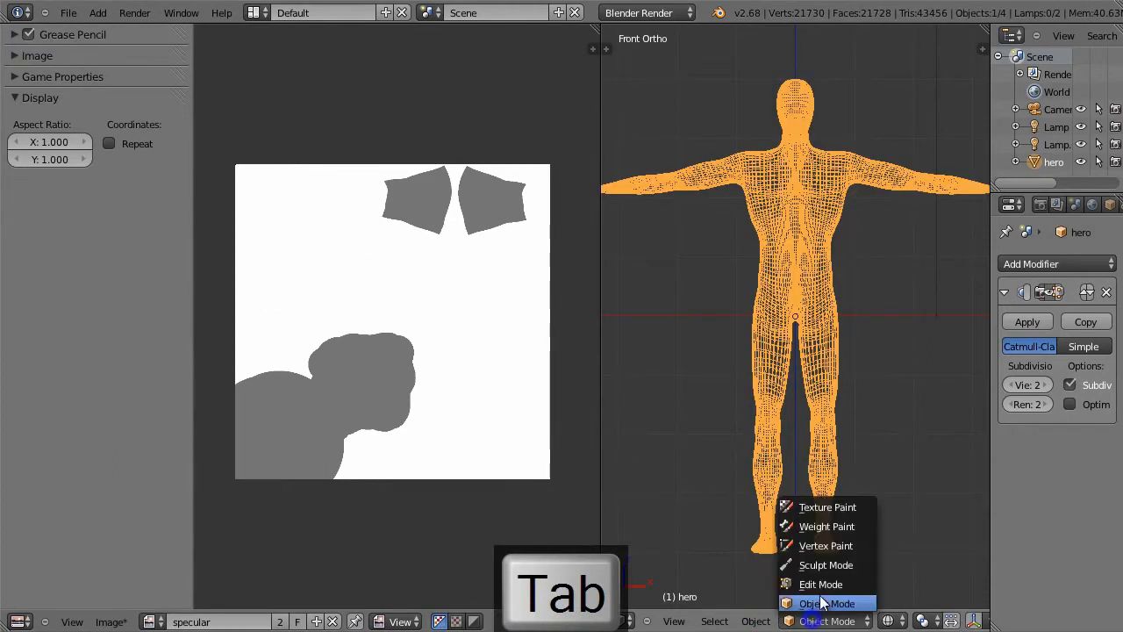
pyautogui.click(853, 507)
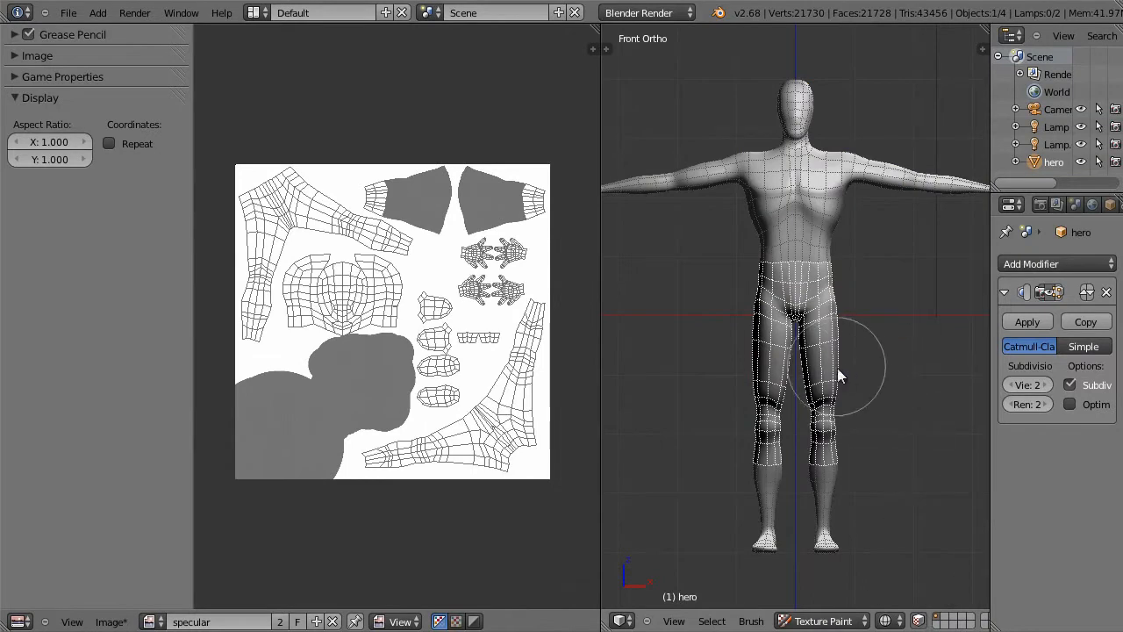
pyautogui.hotkey('alt', 'z')
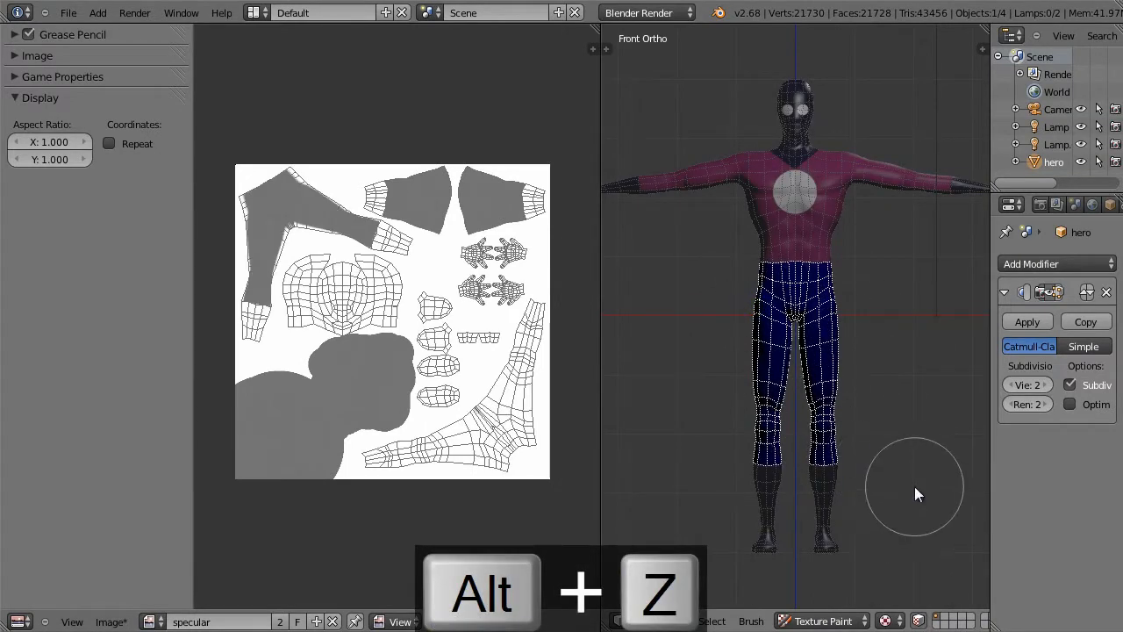
# Paint the hero's trousers grey on the specular map from the front, back, side, underneath and angled views.
pyautogui.press('ctrl+KP_1')
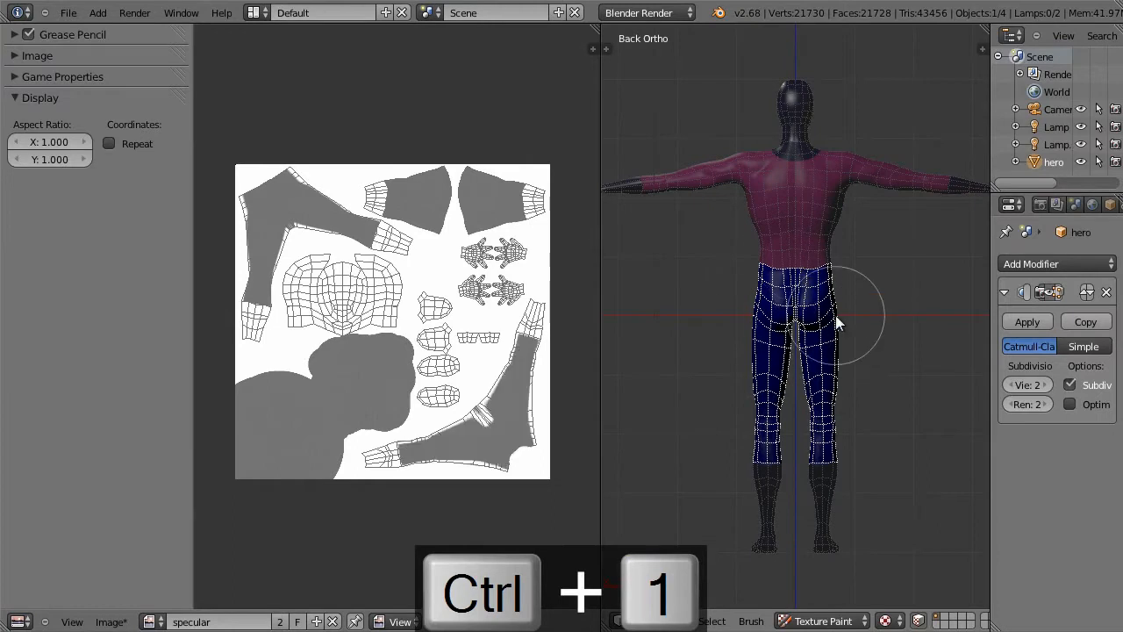
pyautogui.press('KP_1')
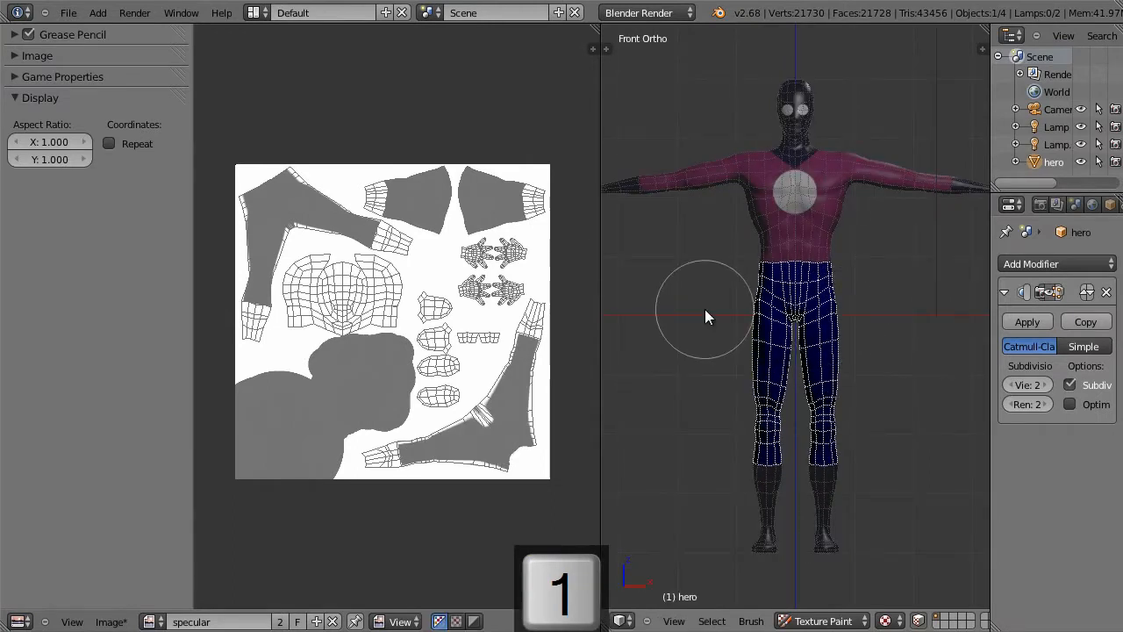
pyautogui.press('KP_3')
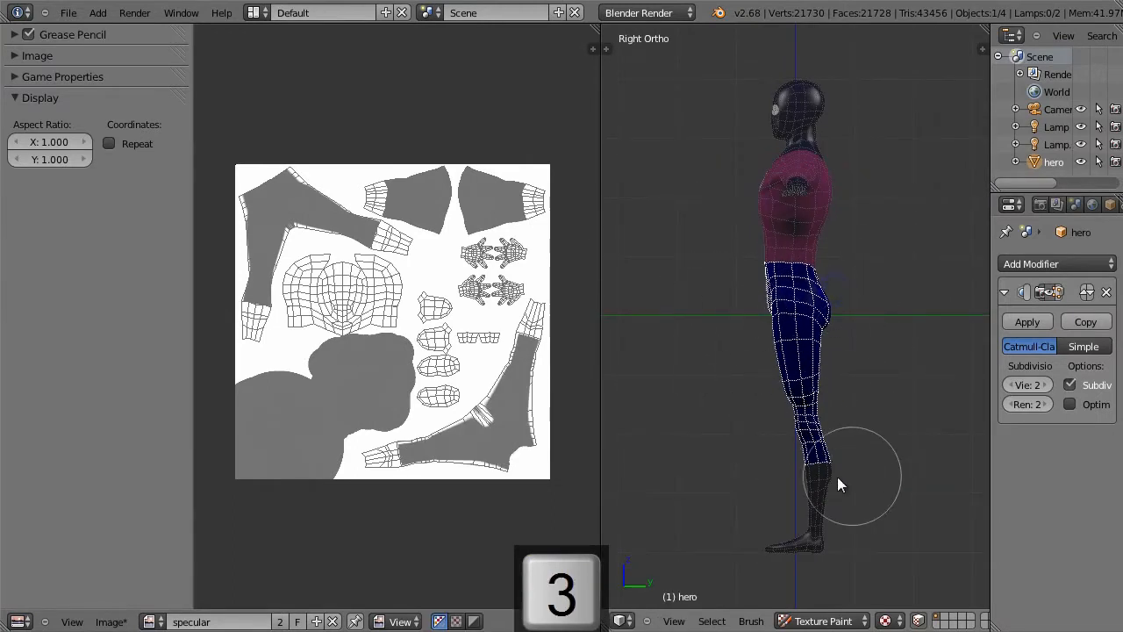
pyautogui.press('ctrl+KP_3')
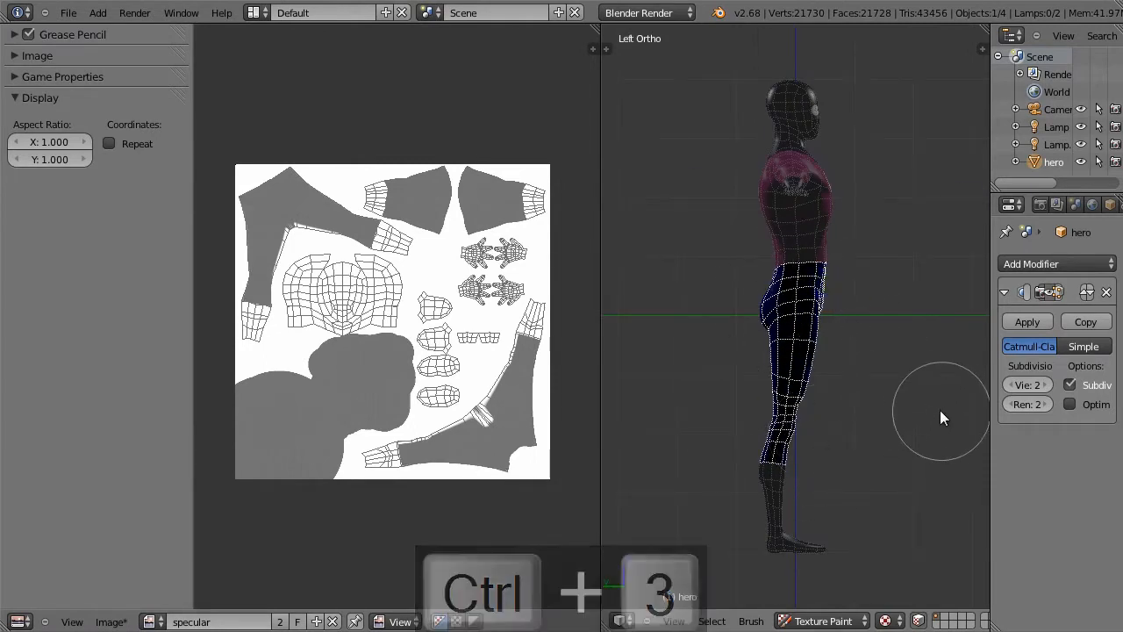
pyautogui.moveTo(929, 411); pyautogui.dragTo(752, 293, button='middle')
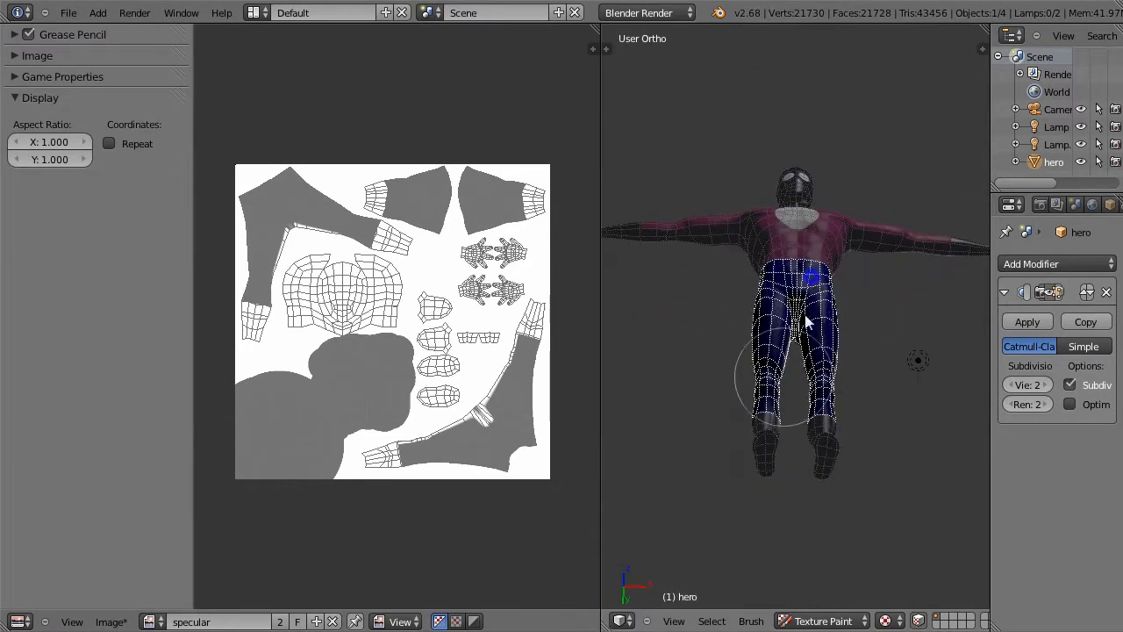
pyautogui.moveTo(825, 359)
pyautogui.mouseDown(button='middle')
pyautogui.moveTo(756, 397)
pyautogui.moveTo(852, 346)
pyautogui.moveTo(808, 357)
pyautogui.mouseUp(button='middle')
pyautogui.moveTo(807, 439)
pyautogui.mouseDown(button='middle')
pyautogui.moveTo(819, 401)
pyautogui.moveTo(902, 400)
pyautogui.mouseUp(button='middle')
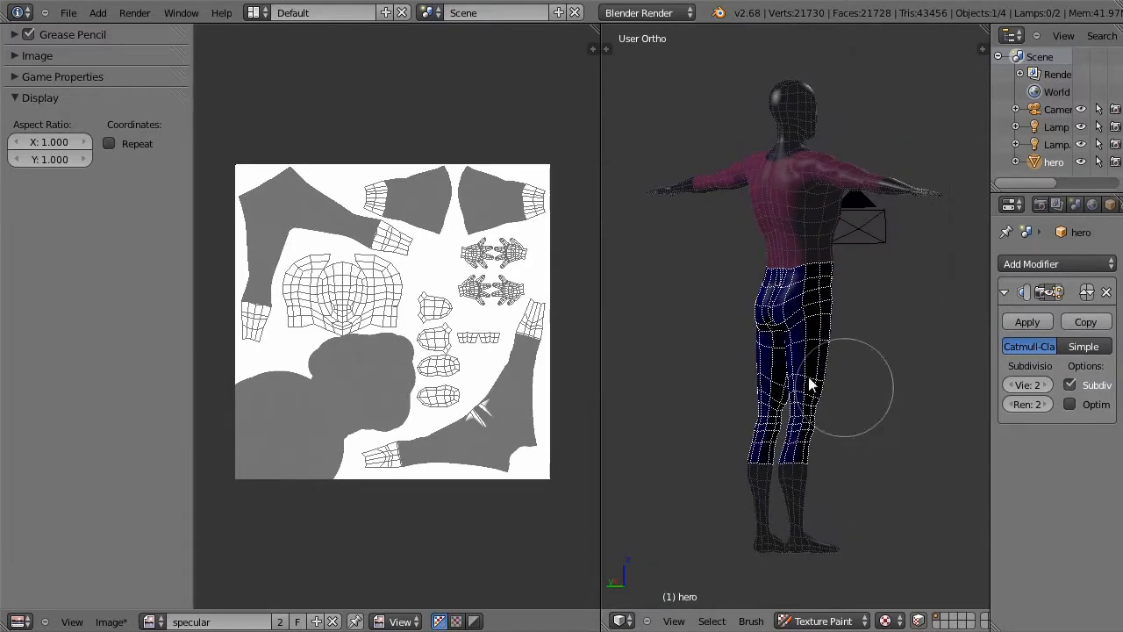
pyautogui.moveTo(752, 476)
pyautogui.mouseDown(button='middle')
pyautogui.moveTo(869, 408)
pyautogui.moveTo(799, 365)
pyautogui.mouseUp(button='middle')
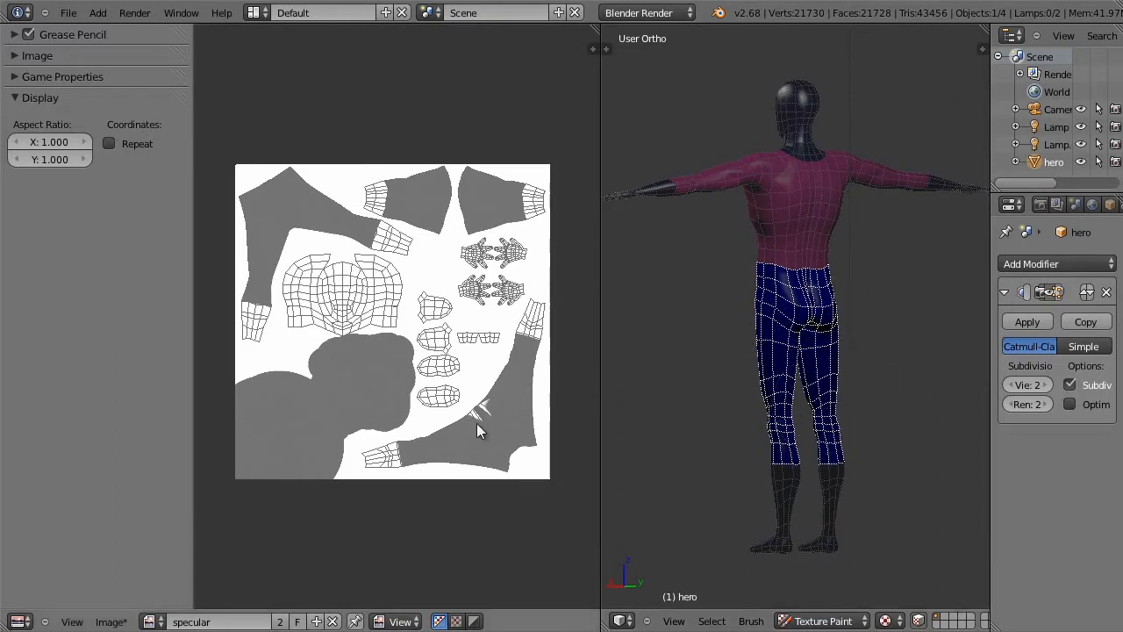
# Switch the image editor to Paint mode and cover the white gaps left at the crotch of the trousers' UV area with grey.
pyautogui.moveTo(493, 449); pyautogui.dragTo(486, 435)
pyautogui.click(401, 621)
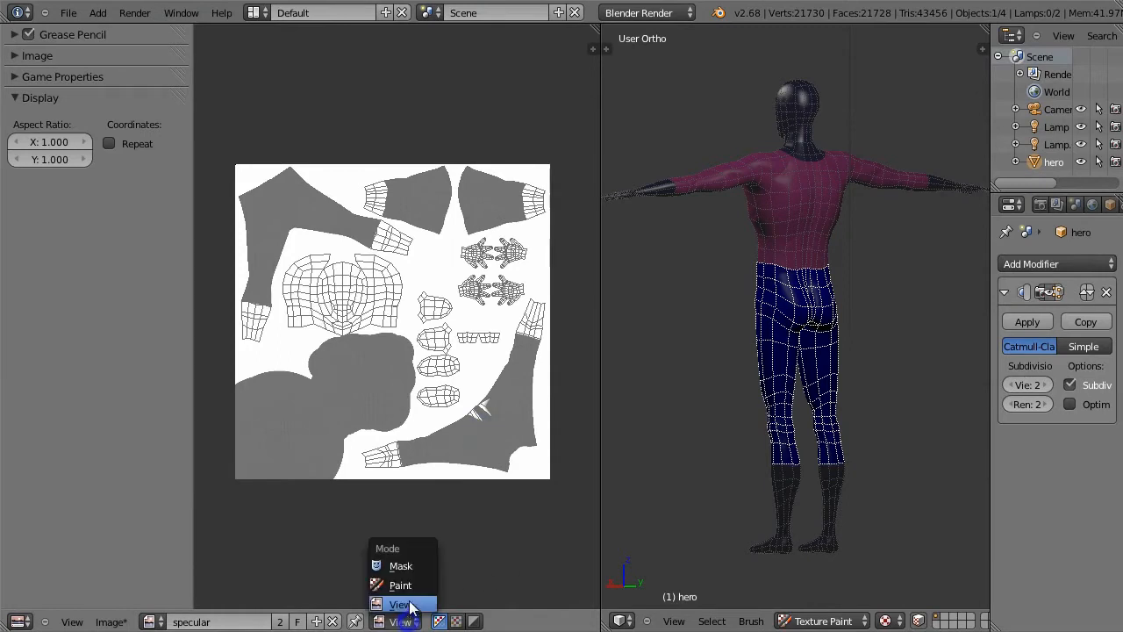
pyautogui.click(408, 585)
pyautogui.moveTo(479, 422); pyautogui.dragTo(489, 415)
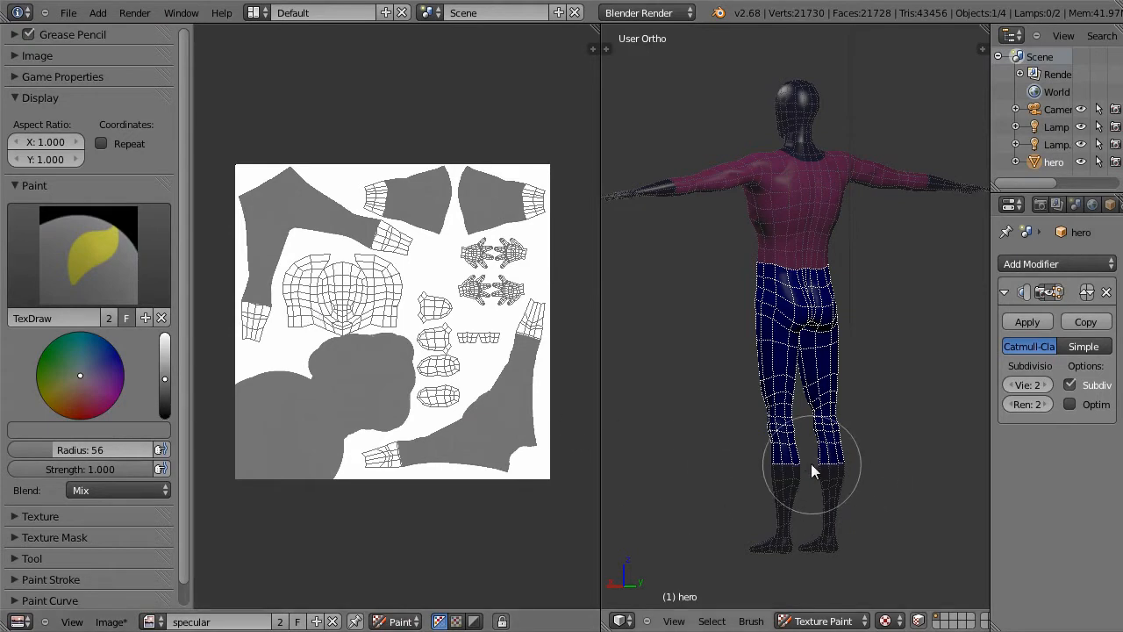
# Paint grey over the lower ends of both trouser legs while working all the way around the hero.
pyautogui.moveTo(778, 461)
pyautogui.mouseDown()
pyautogui.moveTo(825, 480)
pyautogui.moveTo(895, 471)
pyautogui.mouseUp()
pyautogui.moveTo(825, 480); pyautogui.dragTo(746, 491, button='middle')
pyautogui.moveTo(845, 463)
pyautogui.mouseDown()
pyautogui.moveTo(755, 463)
pyautogui.moveTo(865, 466)
pyautogui.mouseUp()
pyautogui.moveTo(864, 467); pyautogui.dragTo(769, 469, button='middle')
pyautogui.moveTo(781, 470)
pyautogui.mouseDown()
pyautogui.moveTo(788, 444)
pyautogui.moveTo(824, 456)
pyautogui.mouseUp()
pyautogui.moveTo(859, 467)
pyautogui.mouseDown(button='middle')
pyautogui.moveTo(719, 464)
pyautogui.moveTo(712, 441)
pyautogui.mouseUp(button='middle')
pyautogui.moveTo(820, 471); pyautogui.dragTo(795, 451)
pyautogui.moveTo(865, 466); pyautogui.dragTo(785, 441, button='middle')
pyautogui.moveTo(784, 441); pyautogui.dragTo(833, 404)
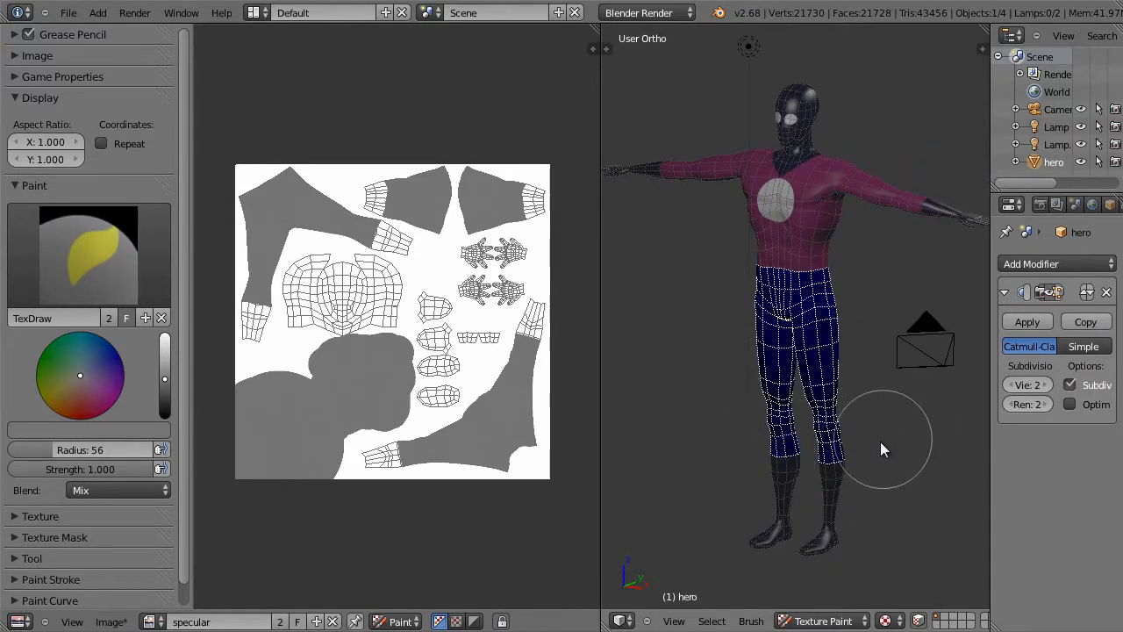
# Return the hero to Object Mode and examine the highlights on the shirt, trousers and mask up close.
pyautogui.press('Tab')
pyautogui.click(806, 621)
pyautogui.click(816, 602)
pyautogui.moveTo(834, 554); pyautogui.dragTo(821, 505, button='middle')
pyautogui.moveTo(941, 240); pyautogui.dragTo(817, 269, button='middle')
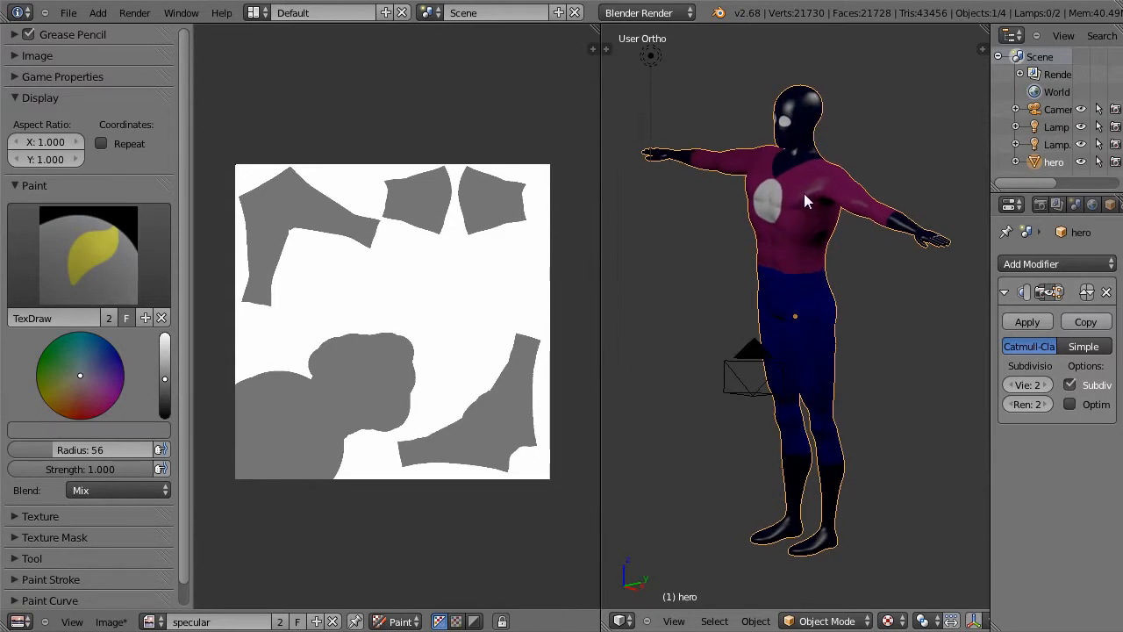
pyautogui.keyDown('shift'); pyautogui.moveTo(816, 172); pyautogui.dragTo(791, 293, button='middle'); pyautogui.keyUp('shift')
pyautogui.scroll(6, 838, 249)
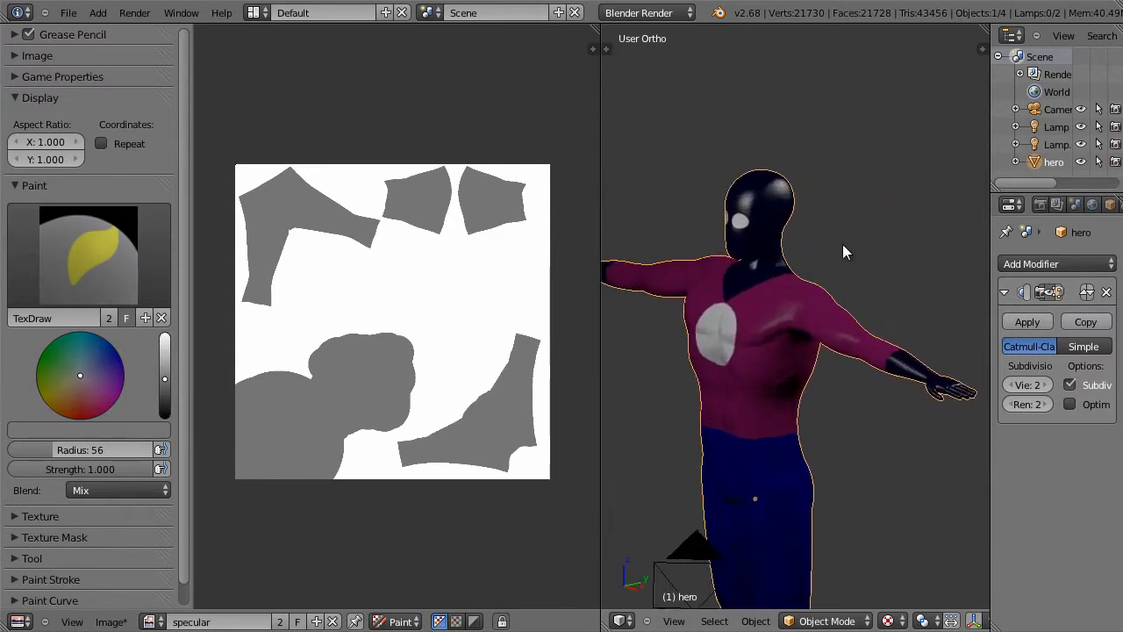
pyautogui.keyDown('shift'); pyautogui.moveTo(811, 236); pyautogui.dragTo(885, 318, button='middle'); pyautogui.keyUp('shift')
# In Edit Mode, add the hero's head and neck to the selection through the front wireframe with box and circle selection.
pyautogui.press('Tab')
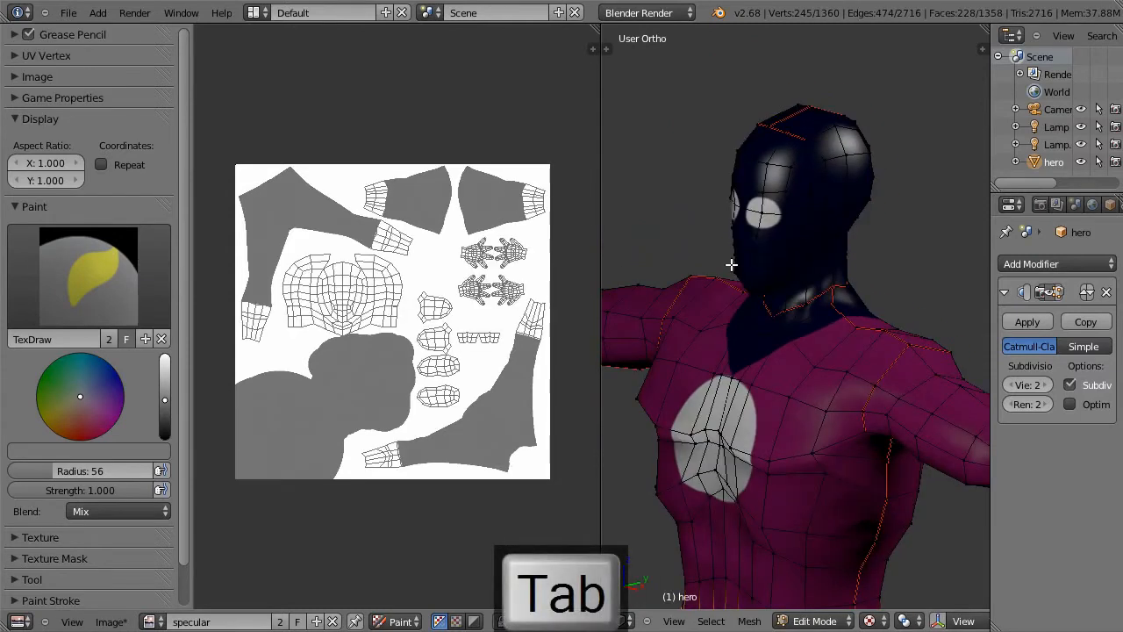
pyautogui.press('KP_1')
pyautogui.press('z')
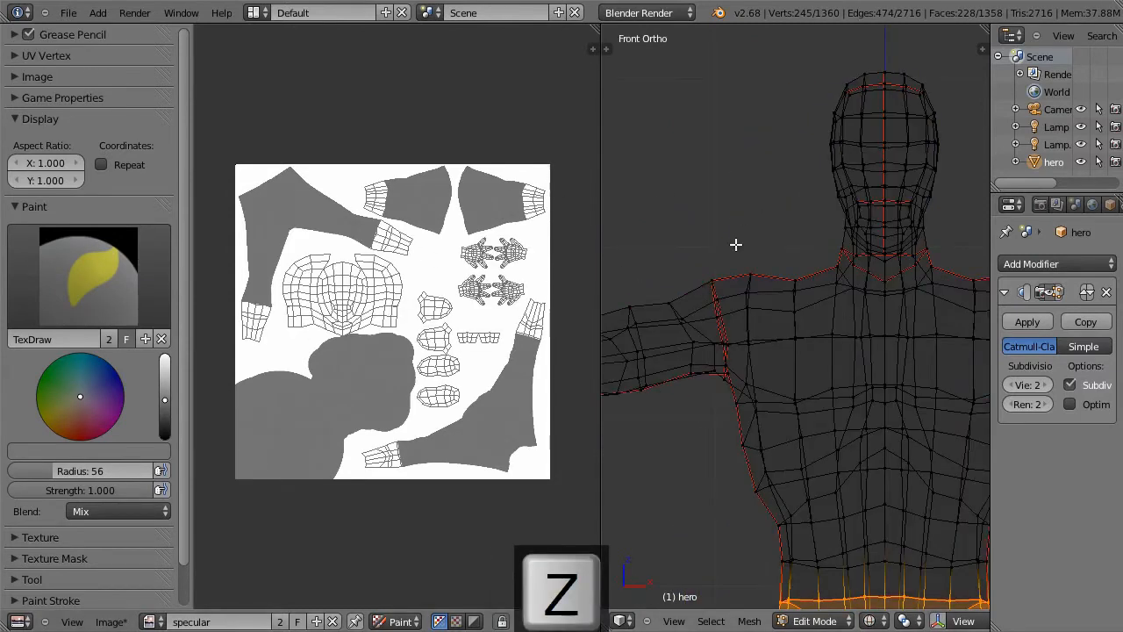
pyautogui.keyDown('shift'); pyautogui.moveTo(821, 215); pyautogui.dragTo(719, 239, button='middle'); pyautogui.keyUp('shift')
pyautogui.press('b')
pyautogui.moveTo(710, 79); pyautogui.dragTo(891, 279)
pyautogui.press('c')
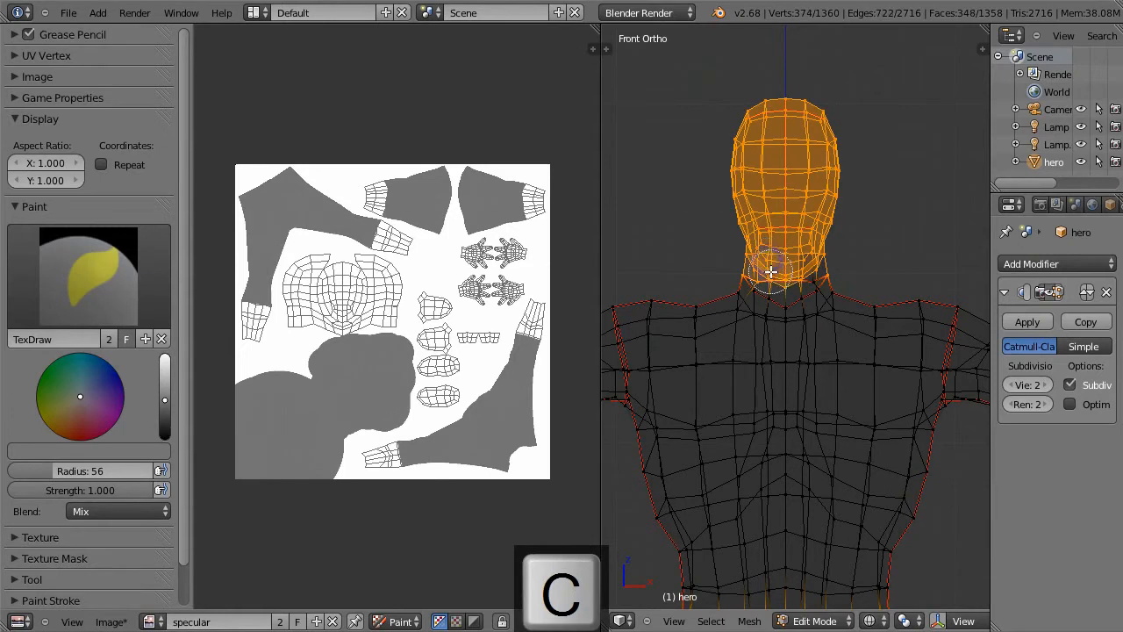
pyautogui.moveTo(791, 280)
pyautogui.mouseDown()
pyautogui.moveTo(816, 265)
pyautogui.moveTo(761, 263)
pyautogui.mouseUp()
pyautogui.press('Escape')
pyautogui.moveTo(887, 287); pyautogui.dragTo(854, 299, button='middle')
# Remove the trousers from the selection with circle select, keeping only the head and neck selected.
pyautogui.press('KP_Delete')
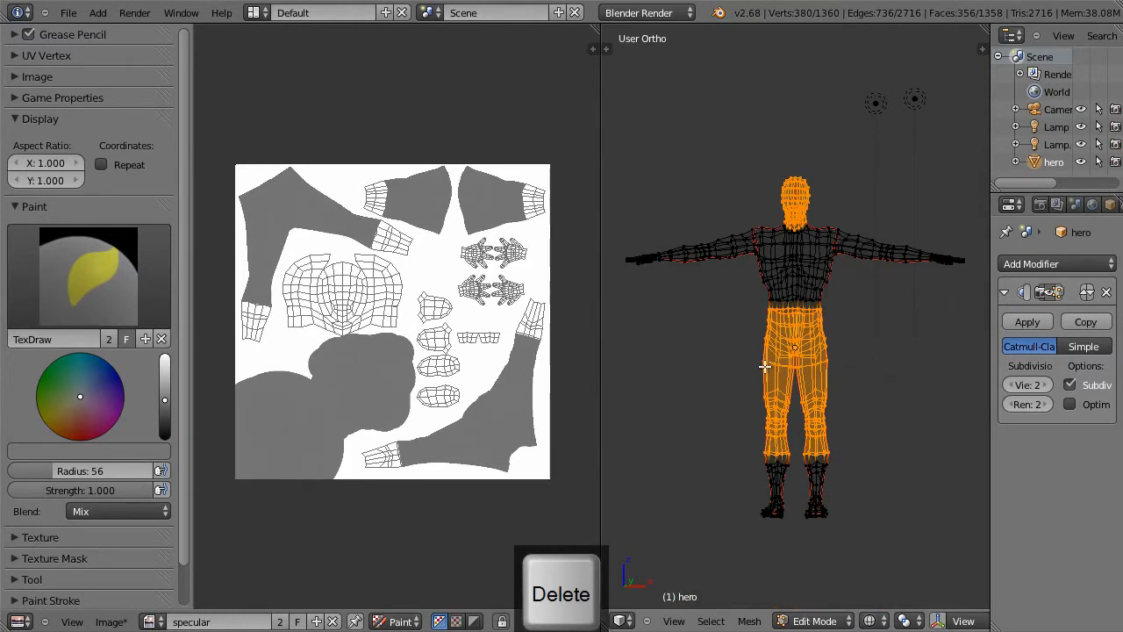
pyautogui.press('c')
pyautogui.moveTo(787, 326)
pyautogui.mouseDown(button='middle')
pyautogui.moveTo(775, 318)
pyautogui.moveTo(797, 316)
pyautogui.moveTo(807, 377)
pyautogui.moveTo(785, 493)
pyautogui.mouseUp(button='middle')
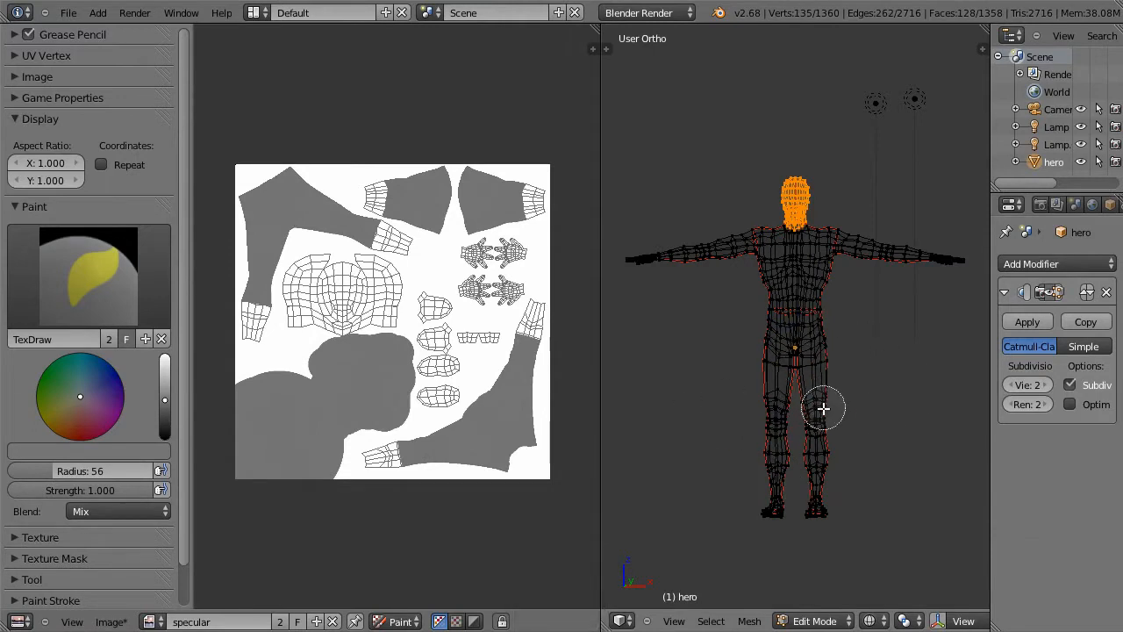
pyautogui.press('Escape')
pyautogui.moveTo(887, 392); pyautogui.dragTo(863, 408, button='middle')
# Leave Edit Mode, put the hero in Texture Paint mode, and switch the wireframe display to textured shading.
pyautogui.press('Tab')
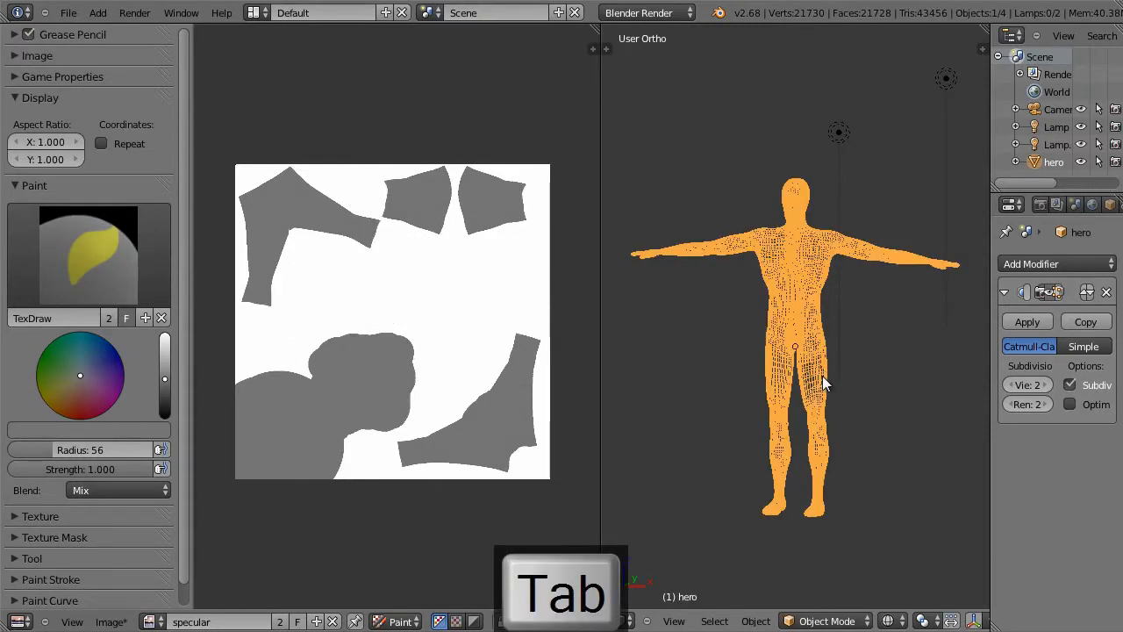
pyautogui.click(816, 621)
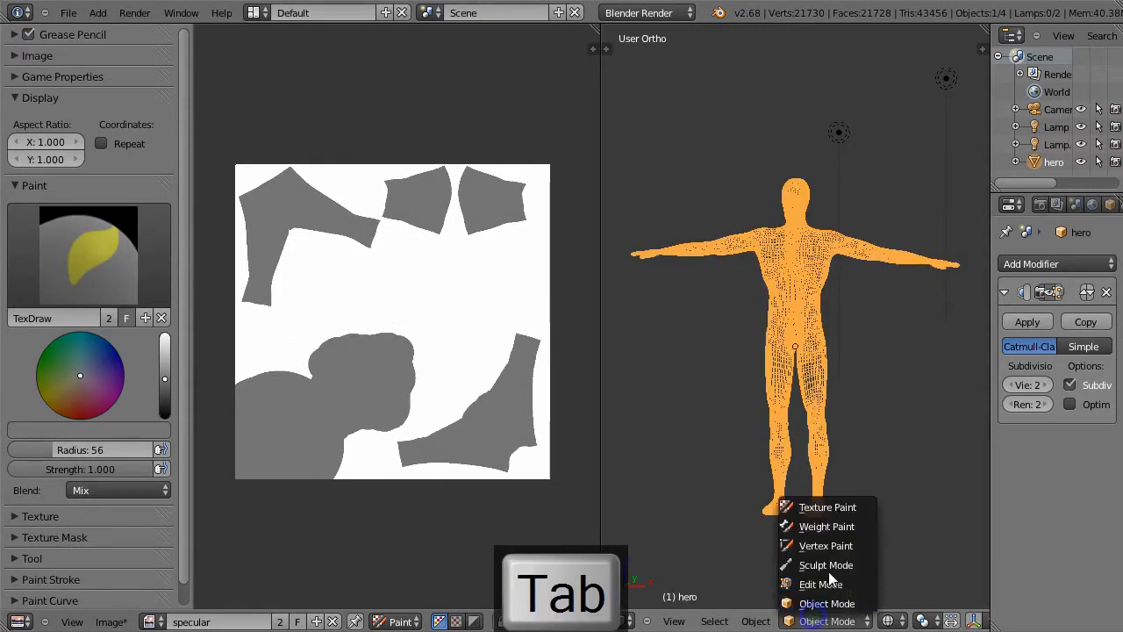
pyautogui.click(836, 503)
pyautogui.hotkey('alt', 'z')
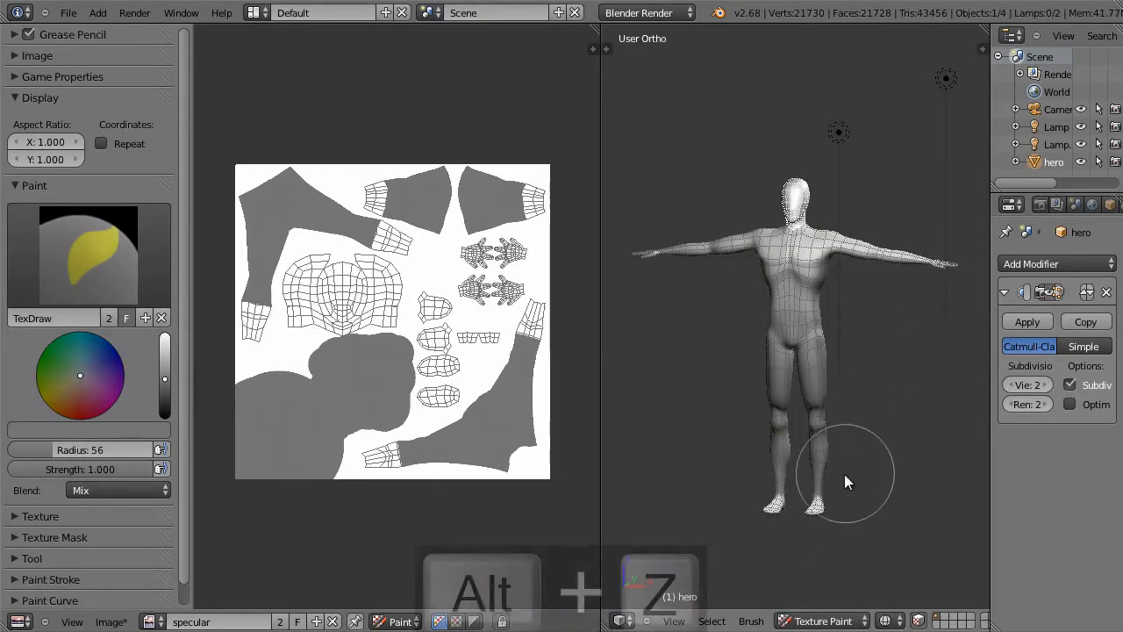
# Lighten the brush's grey and paint the hero's mask with it from the front, sides, back and below.
pyautogui.moveTo(879, 367); pyautogui.dragTo(856, 321, button='middle')
pyautogui.scroll(5, 835, 219)
pyautogui.keyDown('shift'); pyautogui.moveTo(879, 163); pyautogui.dragTo(853, 443, button='middle'); pyautogui.keyUp('shift')
pyautogui.moveTo(162, 377); pyautogui.dragTo(163, 355)
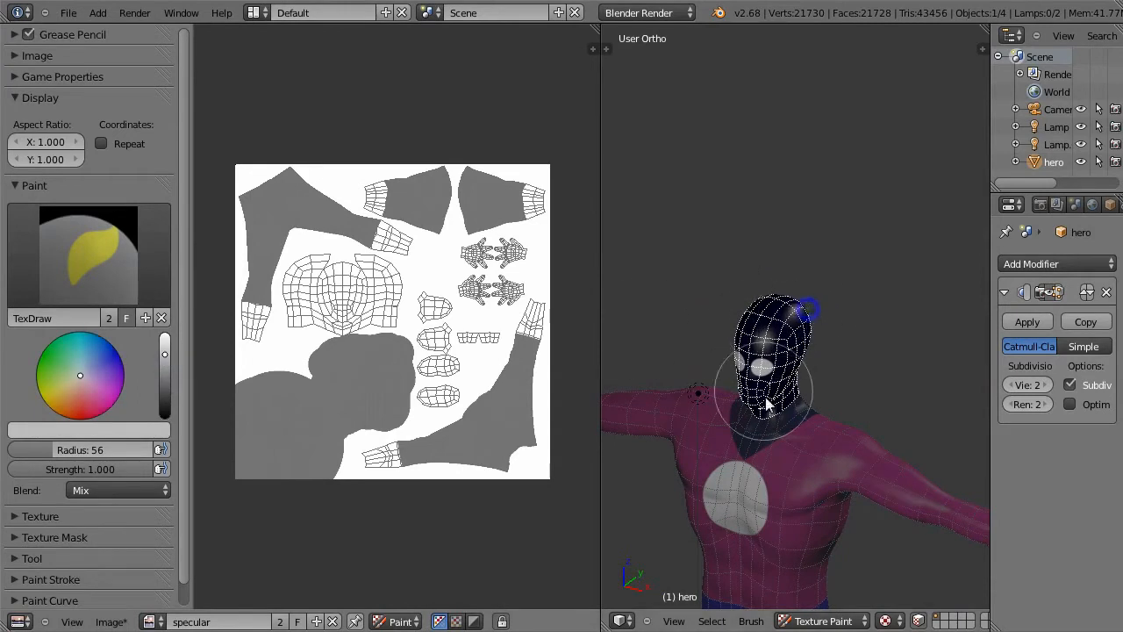
pyautogui.moveTo(783, 335)
pyautogui.mouseDown()
pyautogui.moveTo(761, 366)
pyautogui.moveTo(789, 370)
pyautogui.mouseUp()
pyautogui.moveTo(842, 369); pyautogui.dragTo(751, 385, button='middle')
pyautogui.moveTo(752, 384); pyautogui.dragTo(827, 326)
pyautogui.moveTo(871, 342); pyautogui.dragTo(692, 354, button='middle')
pyautogui.moveTo(777, 385)
pyautogui.mouseDown()
pyautogui.moveTo(793, 314)
pyautogui.moveTo(767, 326)
pyautogui.mouseUp()
pyautogui.moveTo(864, 366); pyautogui.dragTo(752, 355, button='middle')
pyautogui.moveTo(752, 355)
pyautogui.mouseDown()
pyautogui.moveTo(802, 317)
pyautogui.moveTo(787, 326)
pyautogui.mouseUp()
pyautogui.moveTo(869, 324); pyautogui.dragTo(734, 274, button='middle')
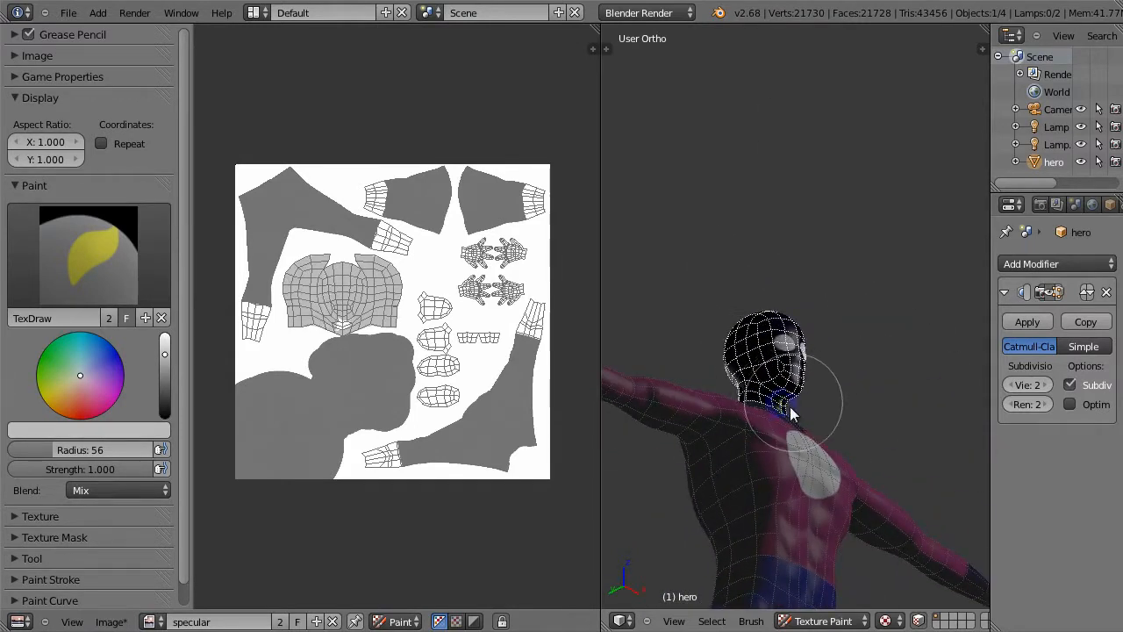
pyautogui.moveTo(863, 414); pyautogui.dragTo(744, 395, button='middle')
pyautogui.moveTo(828, 414)
pyautogui.mouseDown(button='middle')
pyautogui.moveTo(747, 409)
pyautogui.moveTo(797, 363)
pyautogui.mouseUp(button='middle')
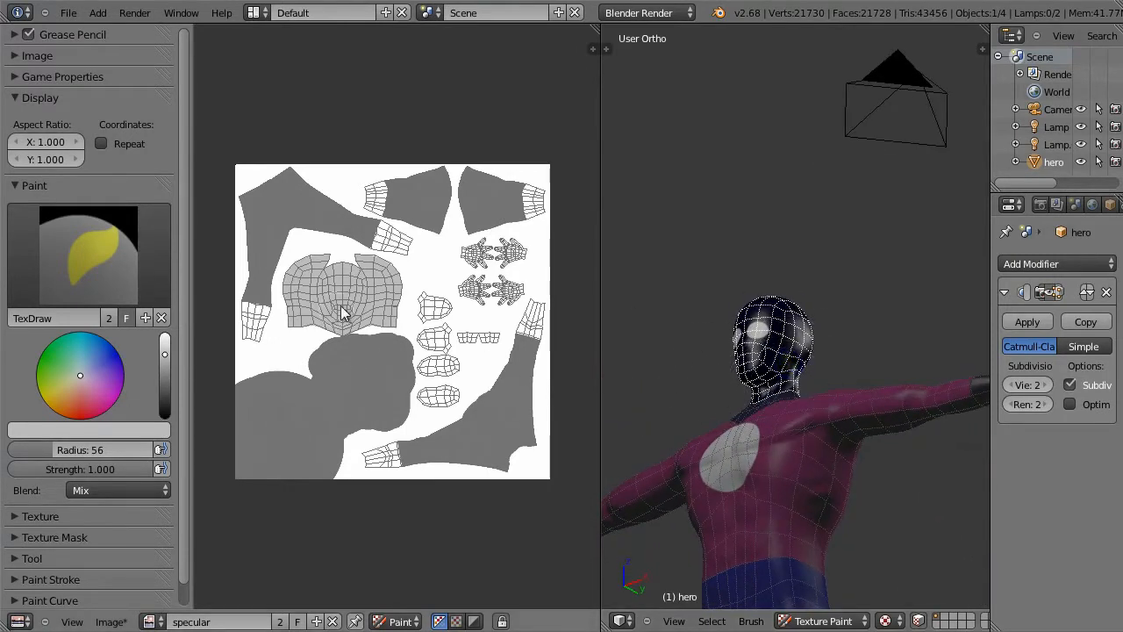
# Paint light grey over the mask's UV island and slightly past its edges in the specular image, and save the image.
pyautogui.click(359, 275)
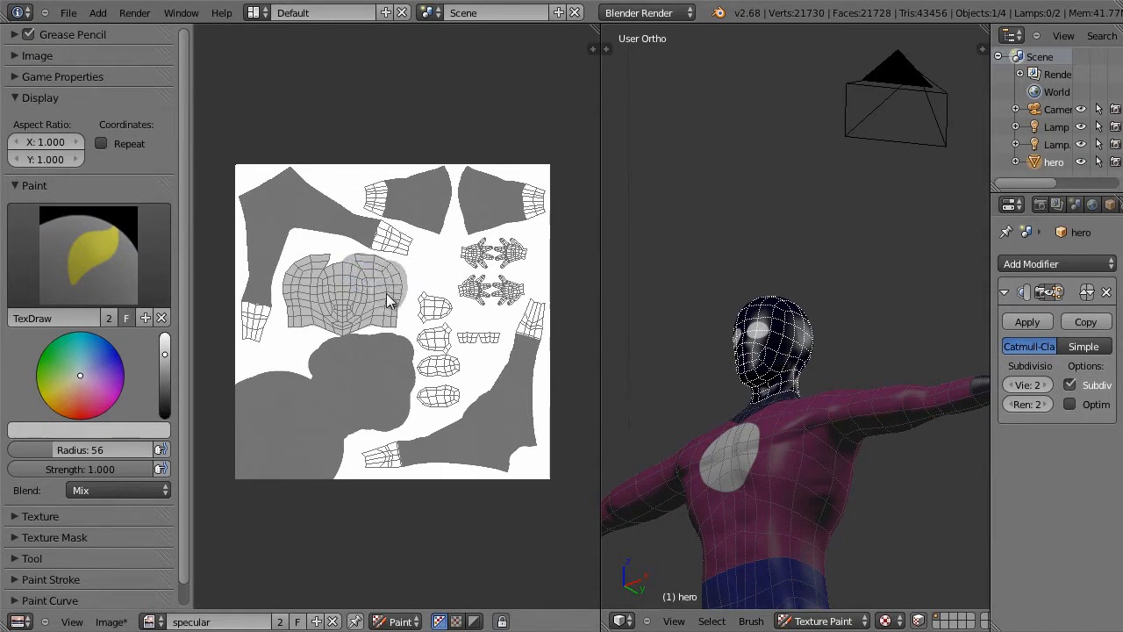
pyautogui.click(322, 275)
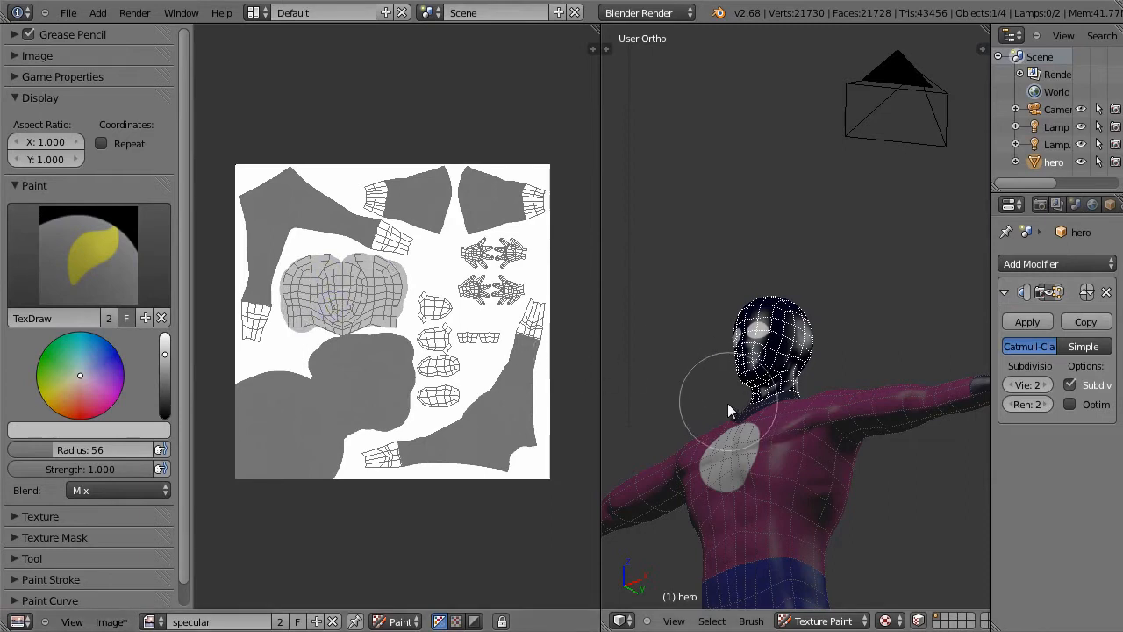
pyautogui.moveTo(798, 430)
pyautogui.mouseDown(button='middle')
pyautogui.moveTo(835, 491)
pyautogui.moveTo(794, 422)
pyautogui.moveTo(812, 444)
pyautogui.moveTo(807, 380)
pyautogui.mouseUp(button='middle')
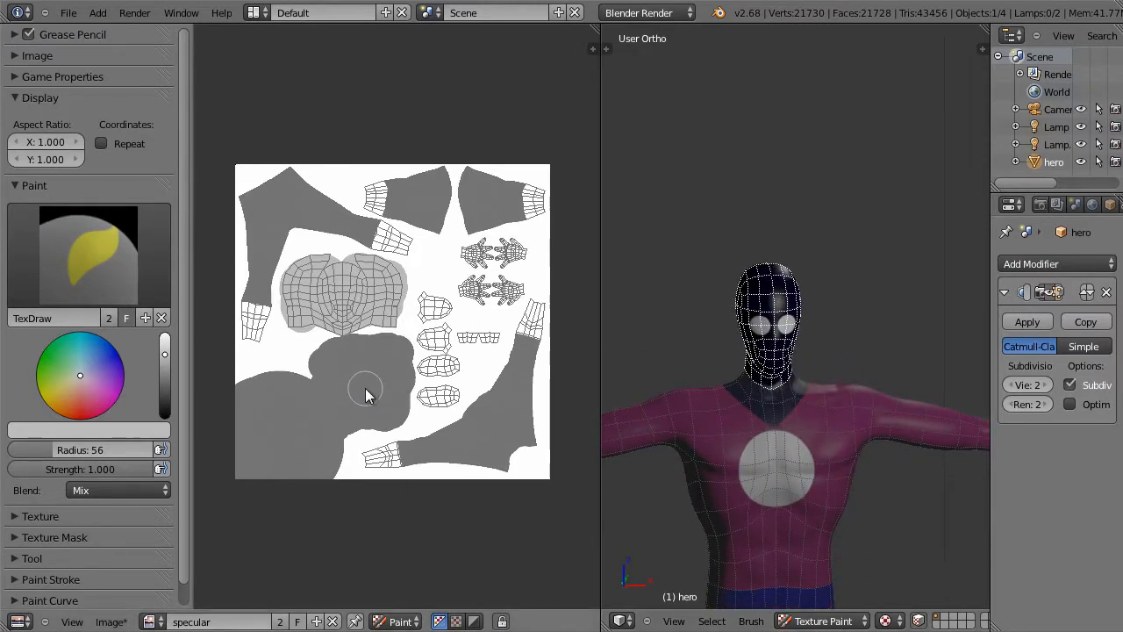
pyautogui.click(125, 618)
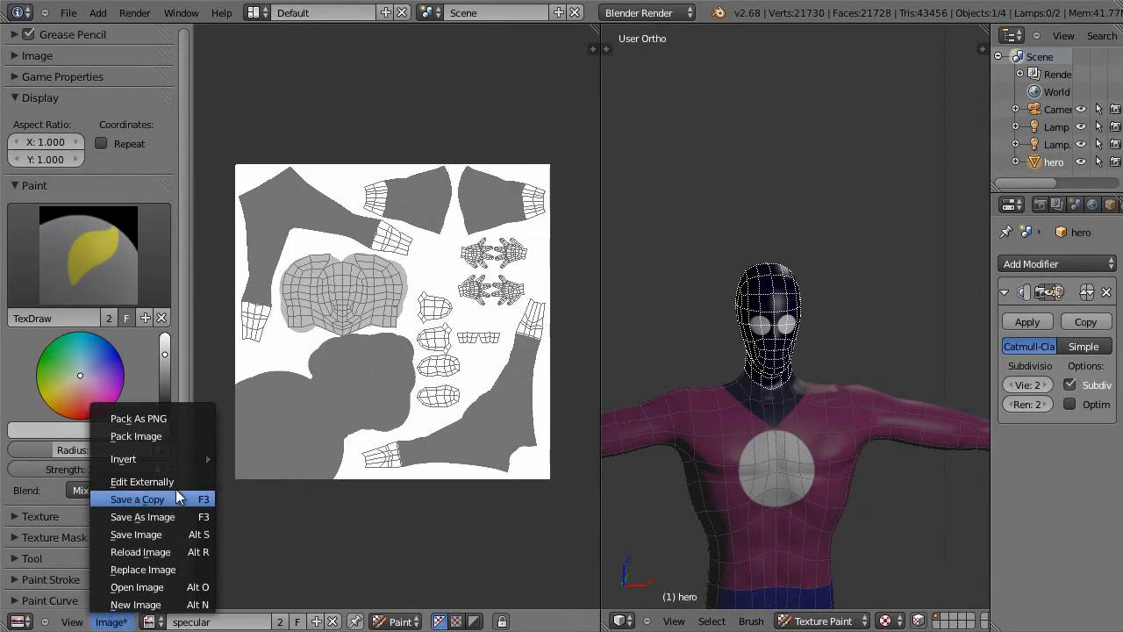
pyautogui.click(179, 534)
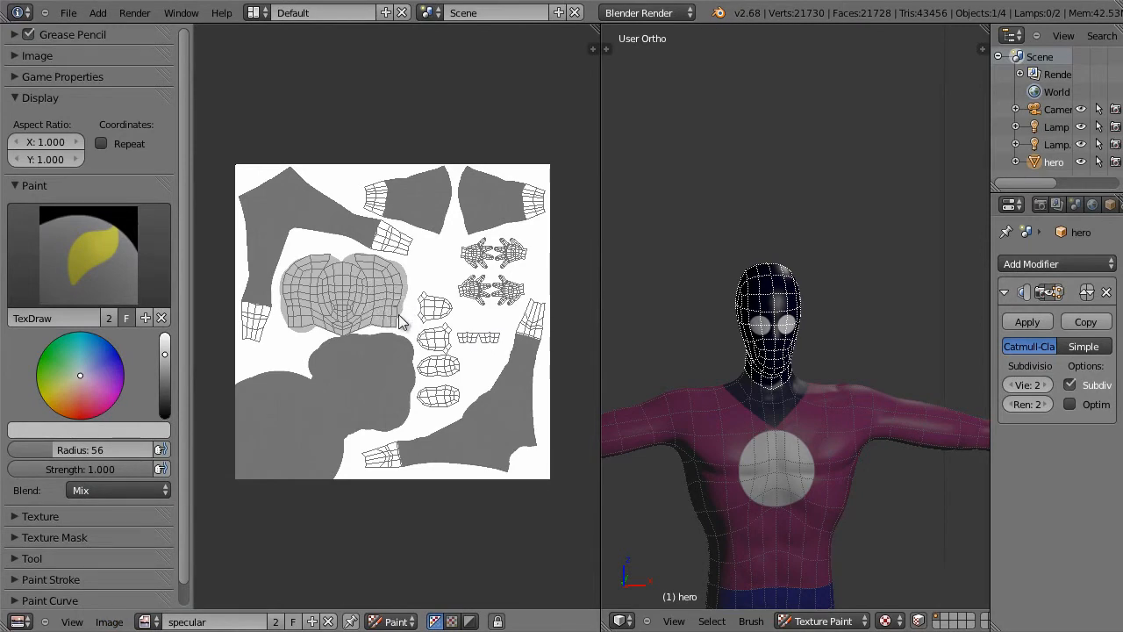
# Start Photoshop and open costume2.png together with specular.png from the Desktop.
pyautogui.press('super+r')
pyautogui.press('Return')
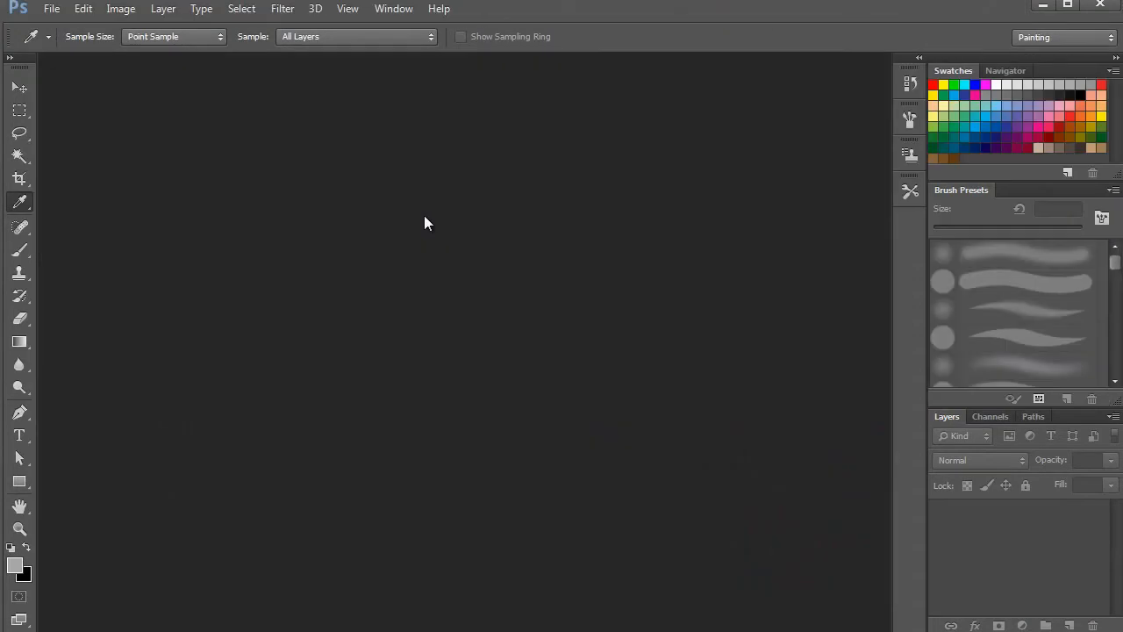
pyautogui.hotkey('ctrl', 'o')
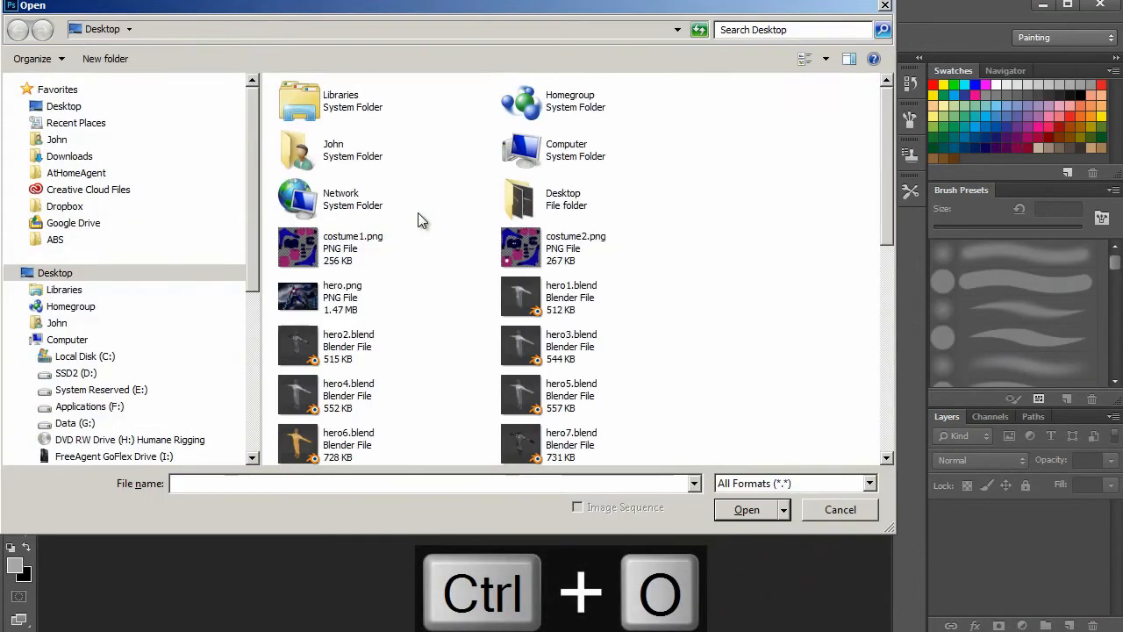
pyautogui.click(535, 252)
pyautogui.moveTo(888, 232)
pyautogui.mouseDown()
pyautogui.moveTo(903, 502)
pyautogui.moveTo(889, 235)
pyautogui.mouseUp()
pyautogui.click(888, 402)
pyautogui.click(890, 406)
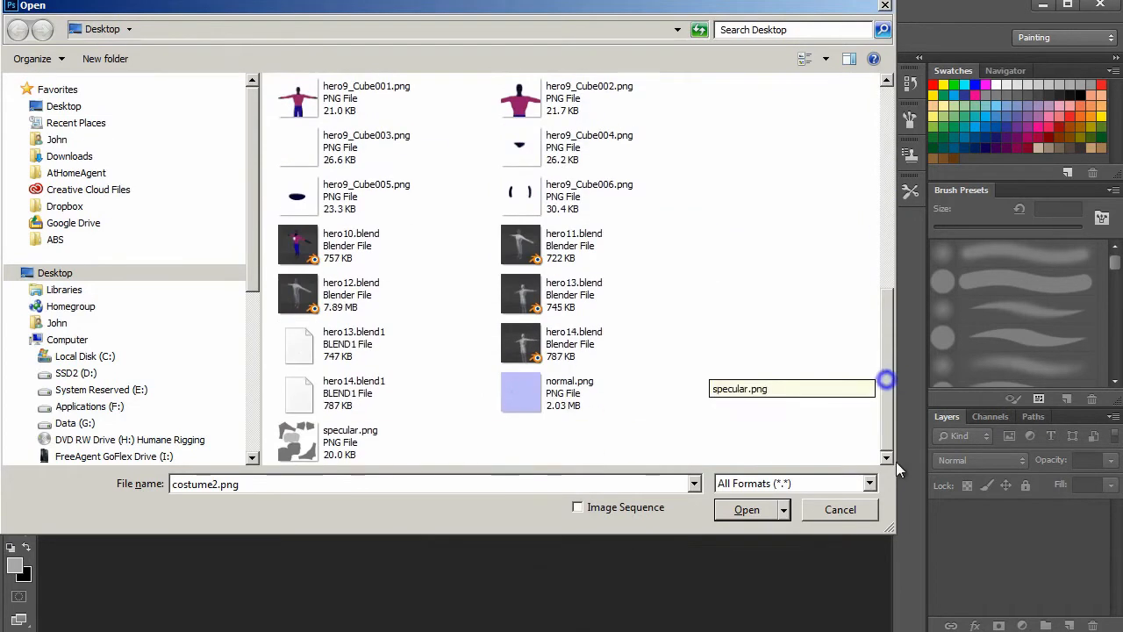
pyautogui.keyDown('ctrl'); pyautogui.click(340, 449); pyautogui.keyUp('ctrl')
pyautogui.click(747, 509)
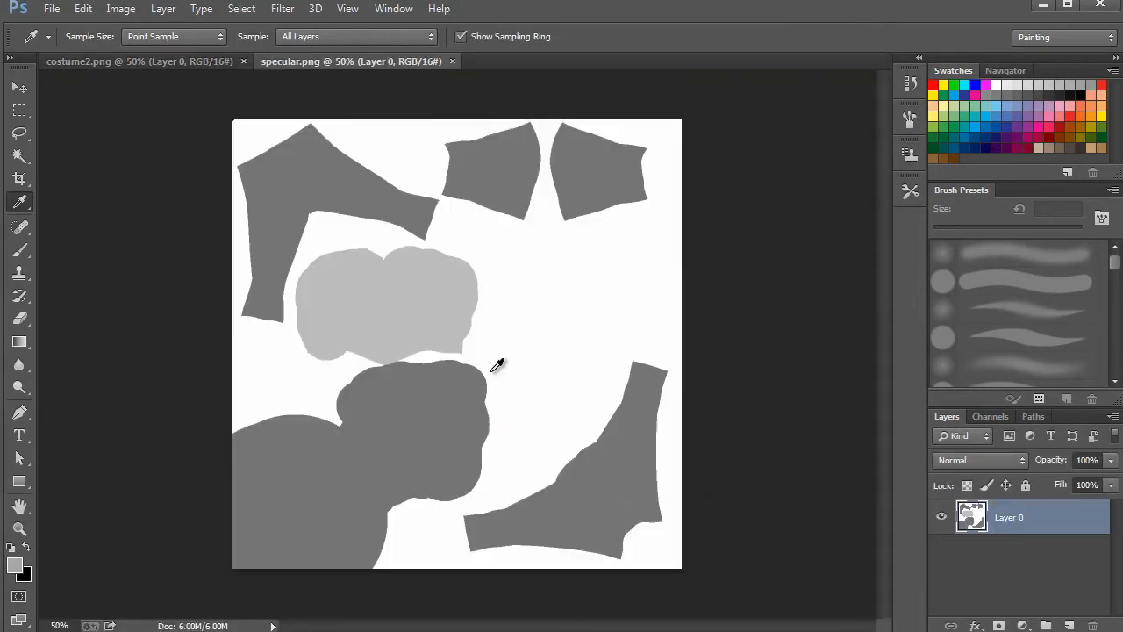
# Copy the entire costume2.png image and close that document.
pyautogui.click(175, 62)
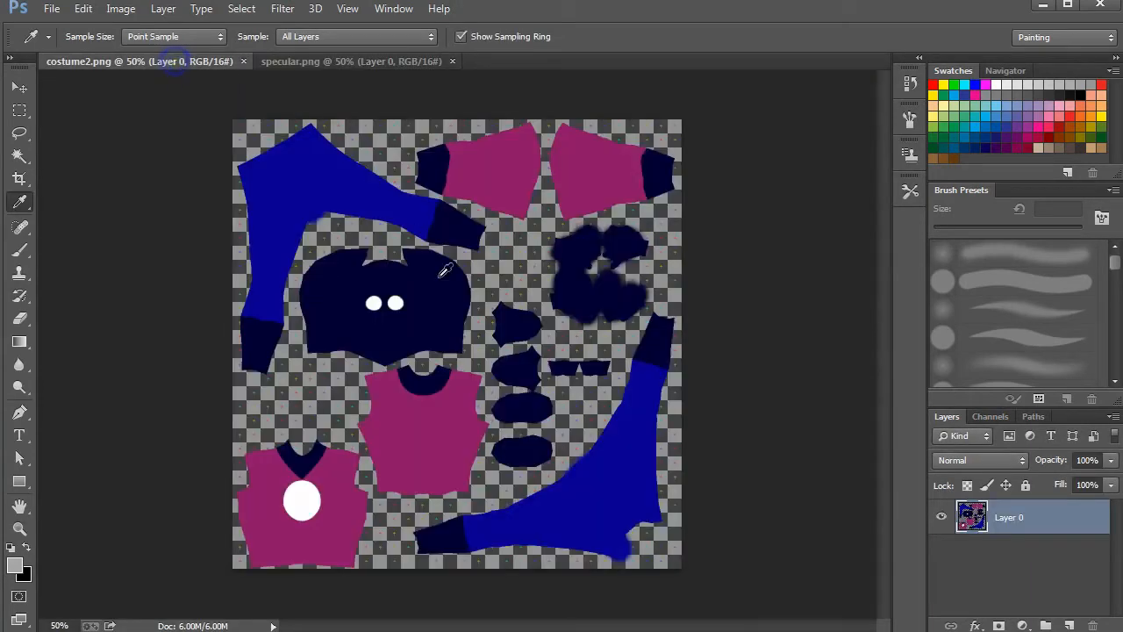
pyautogui.hotkey('ctrl', 'a')
pyautogui.hotkey('ctrl', 'c')
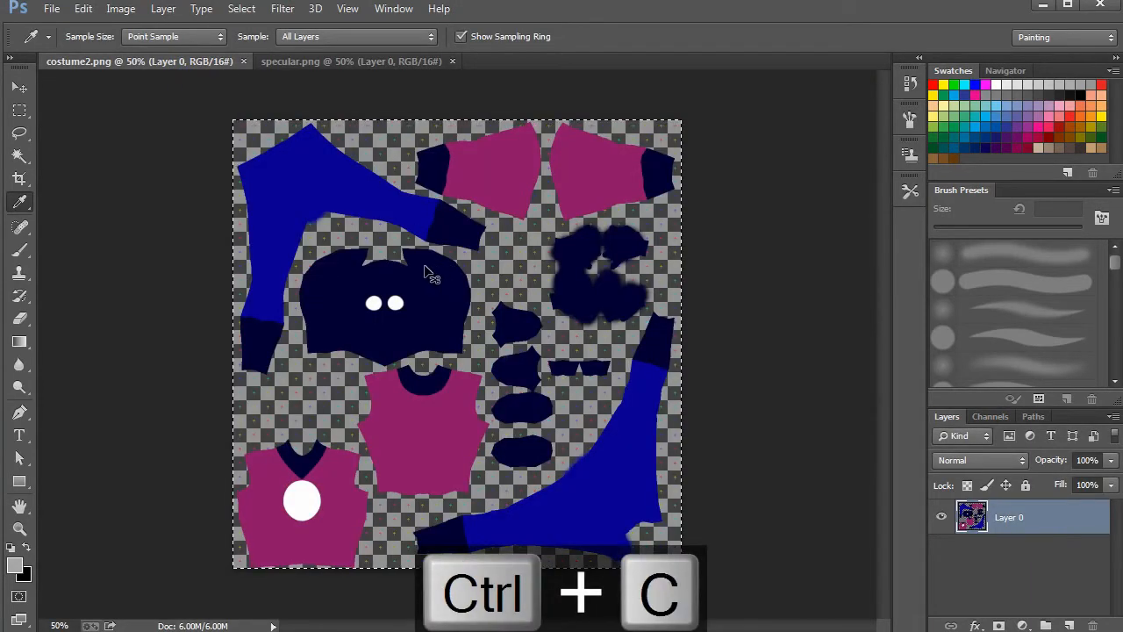
pyautogui.hotkey('ctrl', 'w')
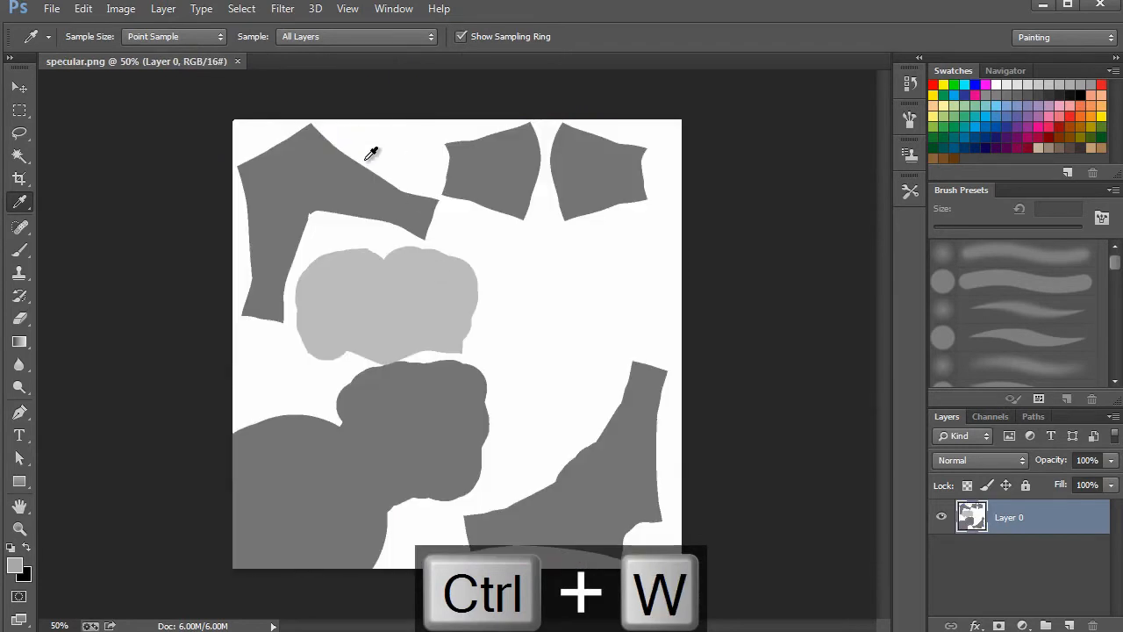
# Paste the costume image as a layer, select both dark blue shirt collars with the Magic Wand, and delete the pasted layer.
pyautogui.hotkey('ctrl', 'v')
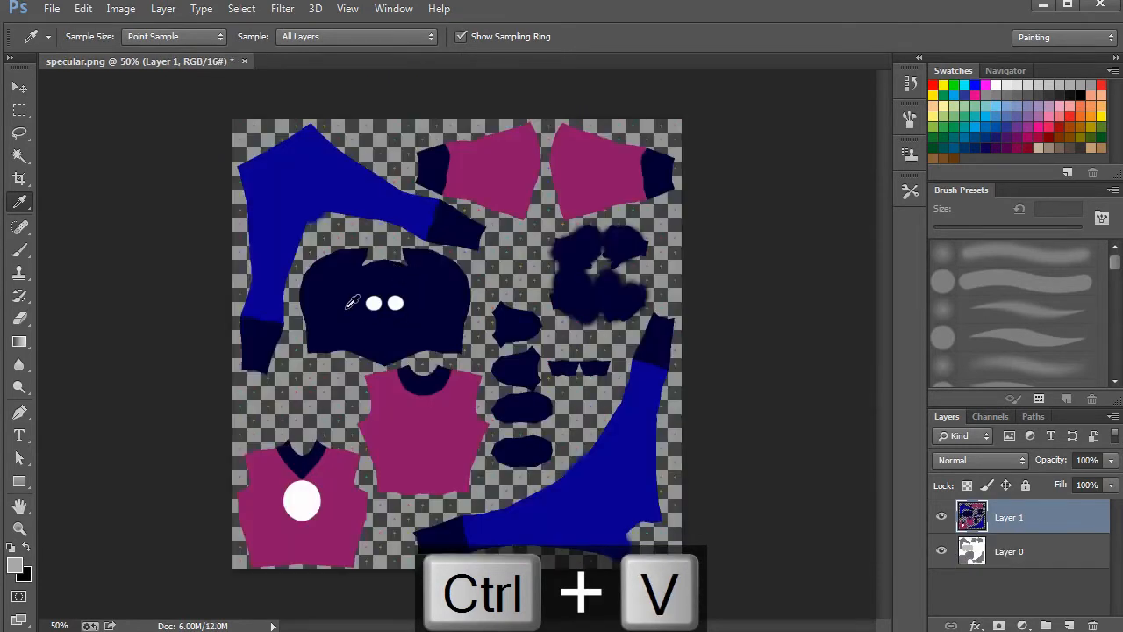
pyautogui.press('w')
pyautogui.click(419, 383)
pyautogui.press('shift')
pyautogui.keyDown('shift'); pyautogui.click(323, 454); pyautogui.keyUp('shift')
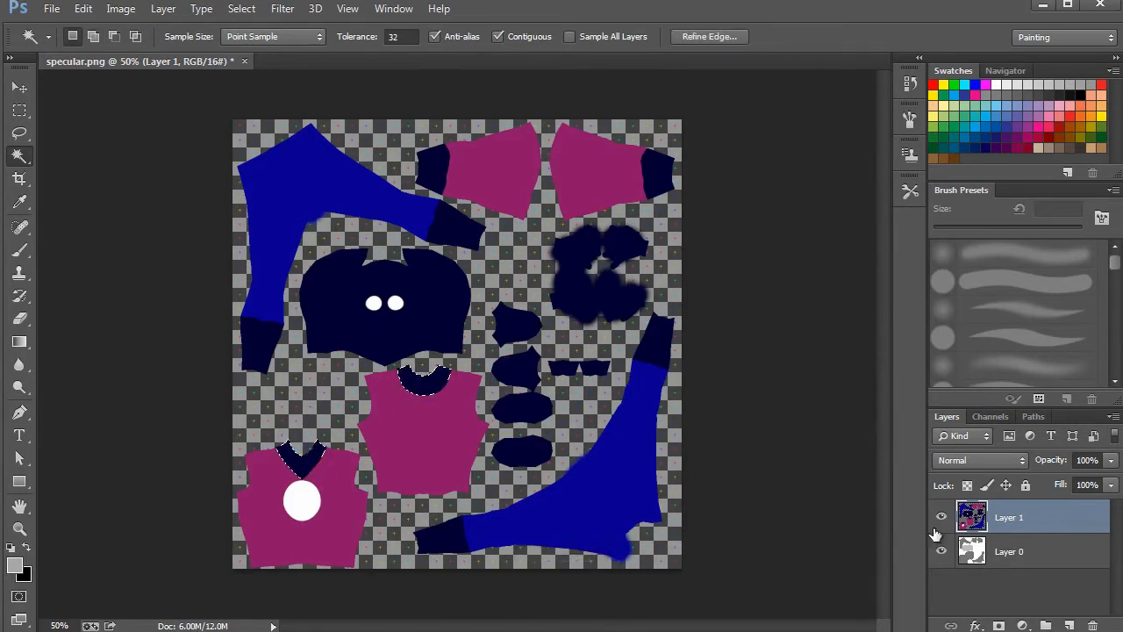
pyautogui.click(1094, 625)
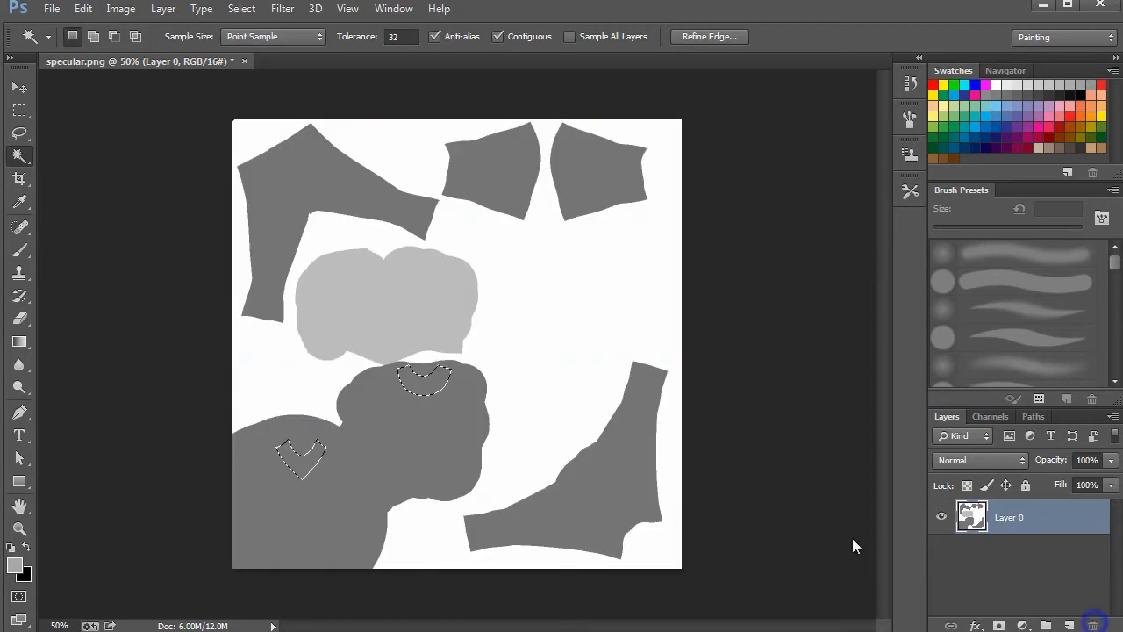
# Fill the selected collar areas with the mask's light grey, and save and close specular.png.
pyautogui.press('i')
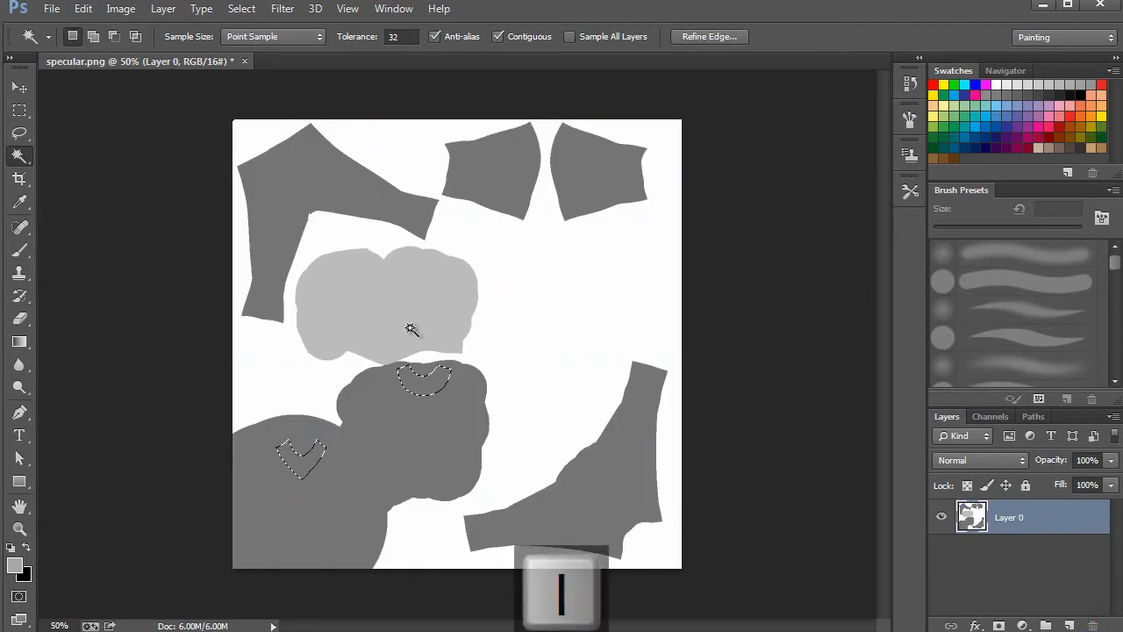
pyautogui.hotkey('alt', 'BackSpace')
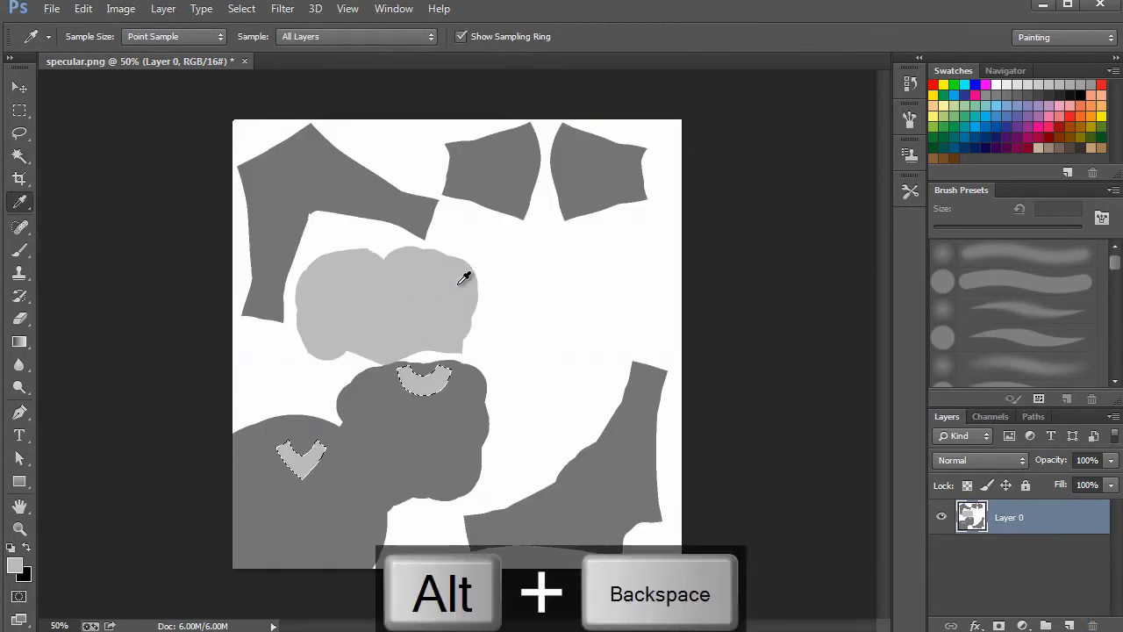
pyautogui.hotkey('ctrl', 's')
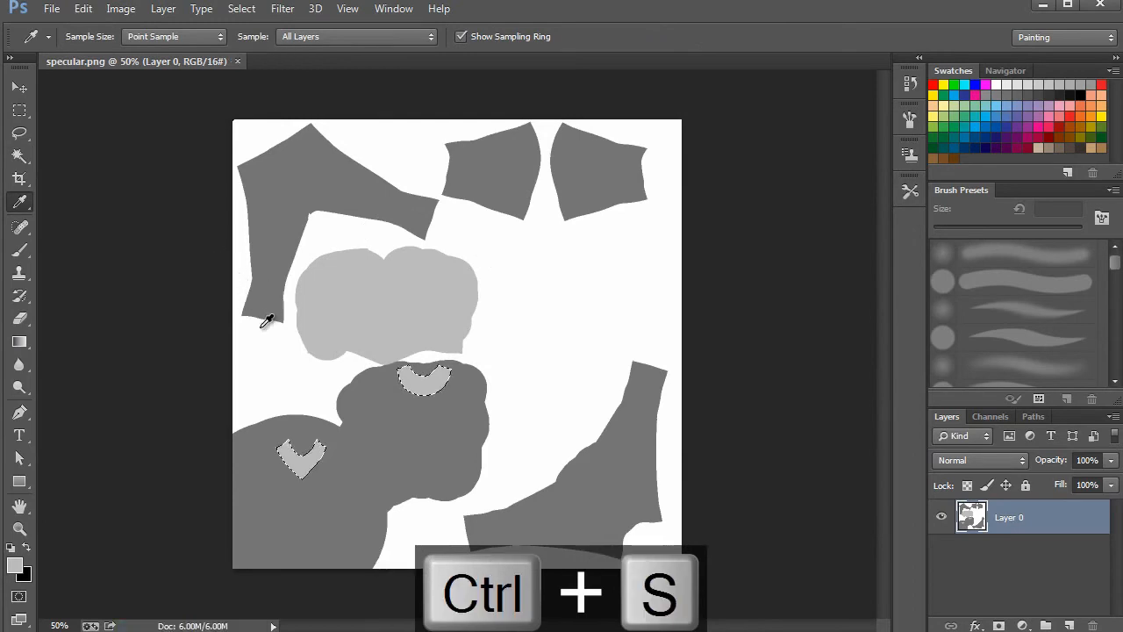
pyautogui.hotkey('ctrl', 'w')
# Switch back to Blender and reload the specular image from disk.
pyautogui.hotkey('alt', 'Tab')
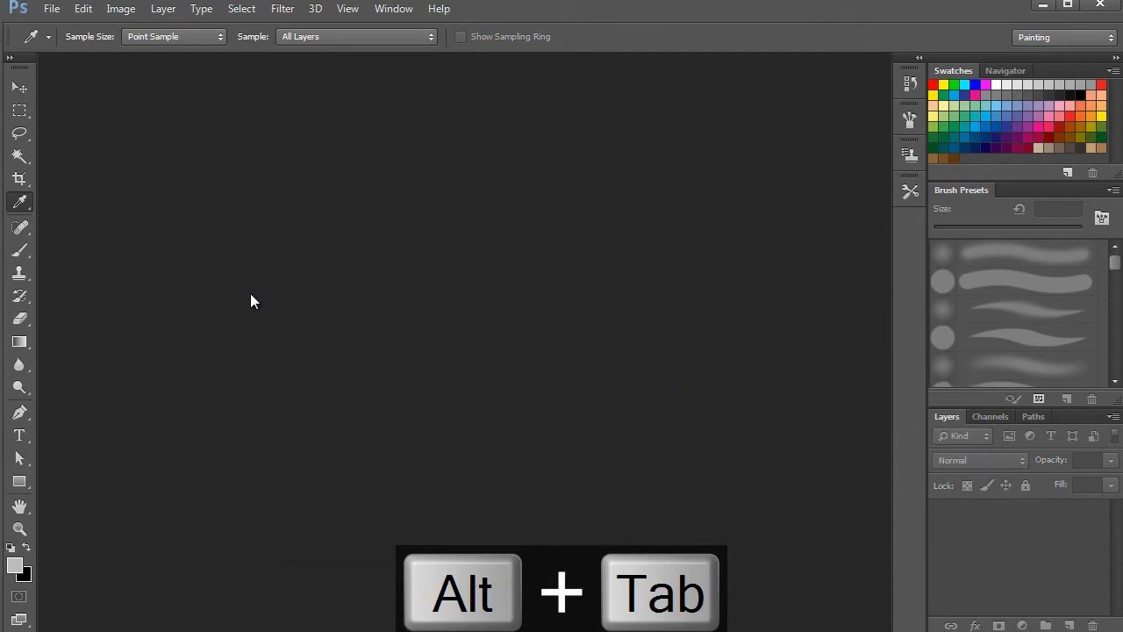
pyautogui.hotkey('alt', 'Tab')
pyautogui.hotkey('alt', 'Tab')
pyautogui.click(1099, 7)
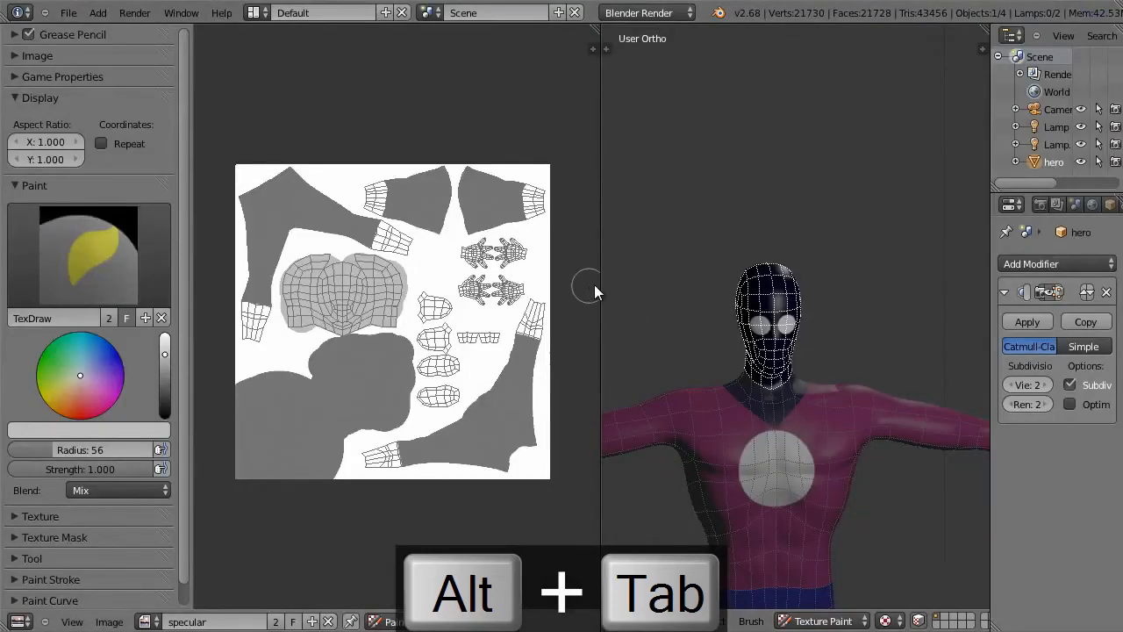
pyautogui.click(109, 621)
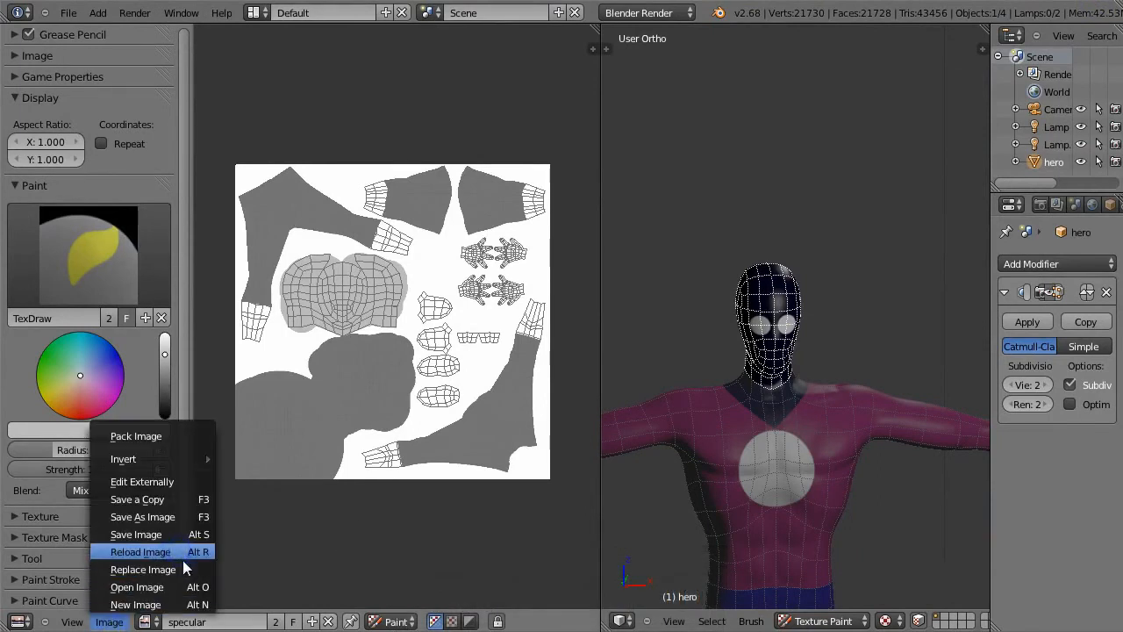
pyautogui.click(158, 554)
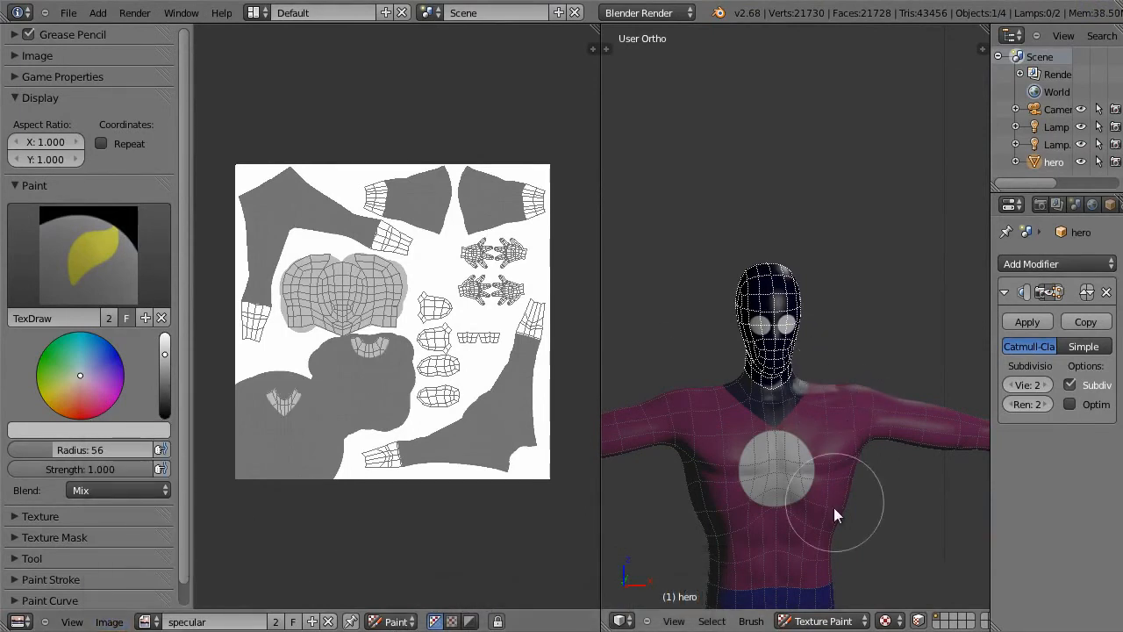
# Put the hero in Object Mode and examine the specular highlights on the mask, collar and shirt from an angle.
pyautogui.click(823, 620)
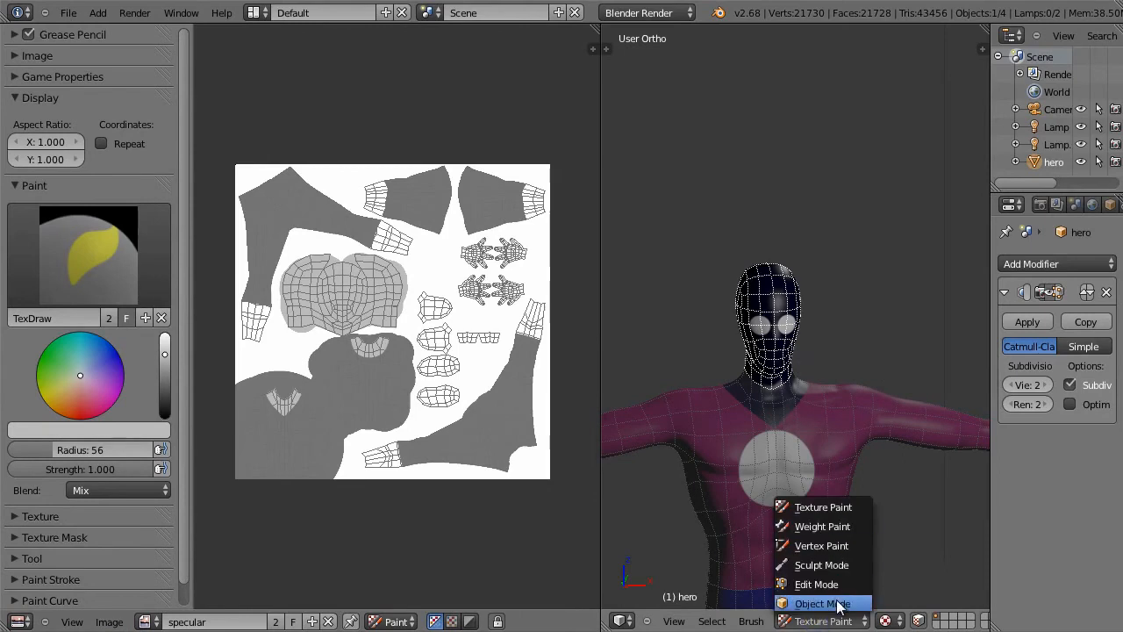
pyautogui.click(836, 600)
pyautogui.moveTo(863, 508); pyautogui.dragTo(775, 471, button='middle')
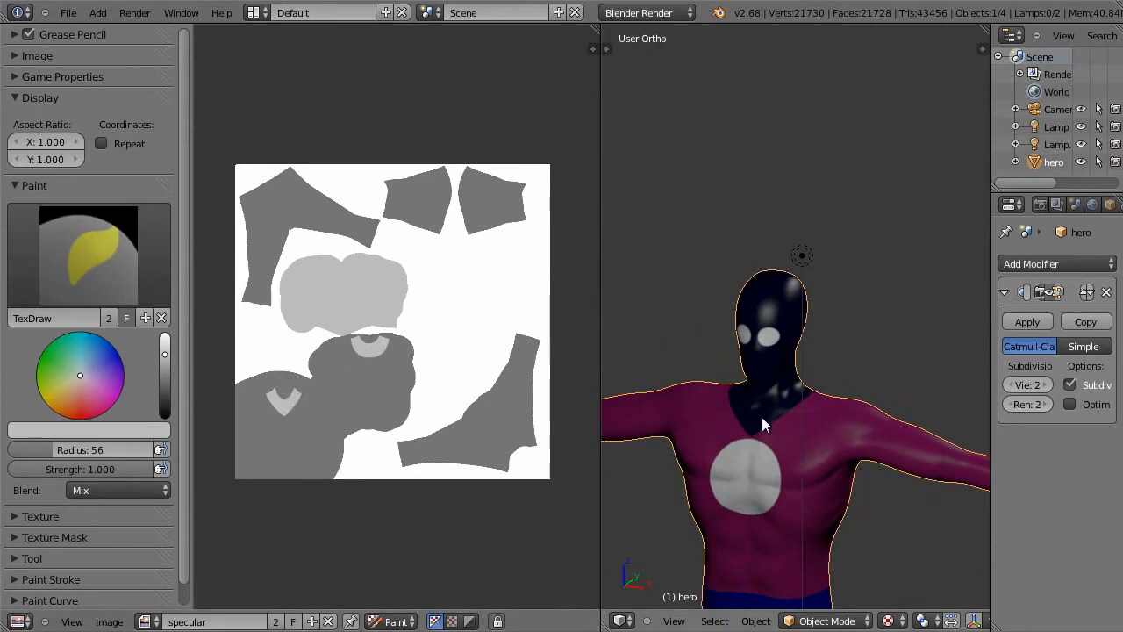
pyautogui.moveTo(725, 434); pyautogui.dragTo(823, 333, button='middle')
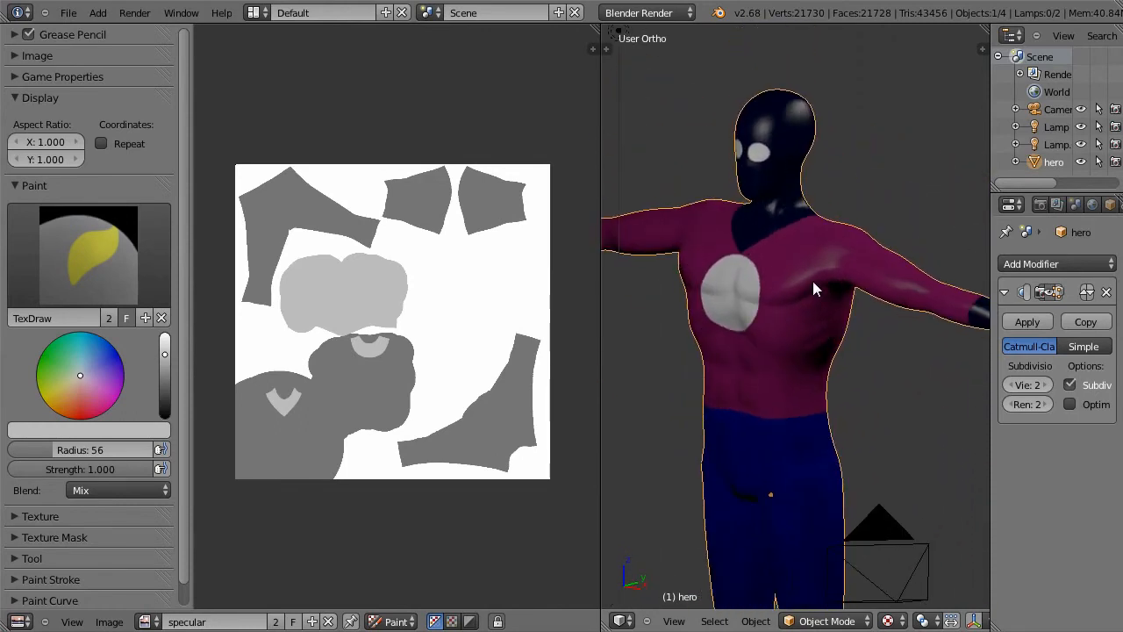
# Save the project to the Desktop under the incremented file name hero14.blend.
pyautogui.click(68, 13)
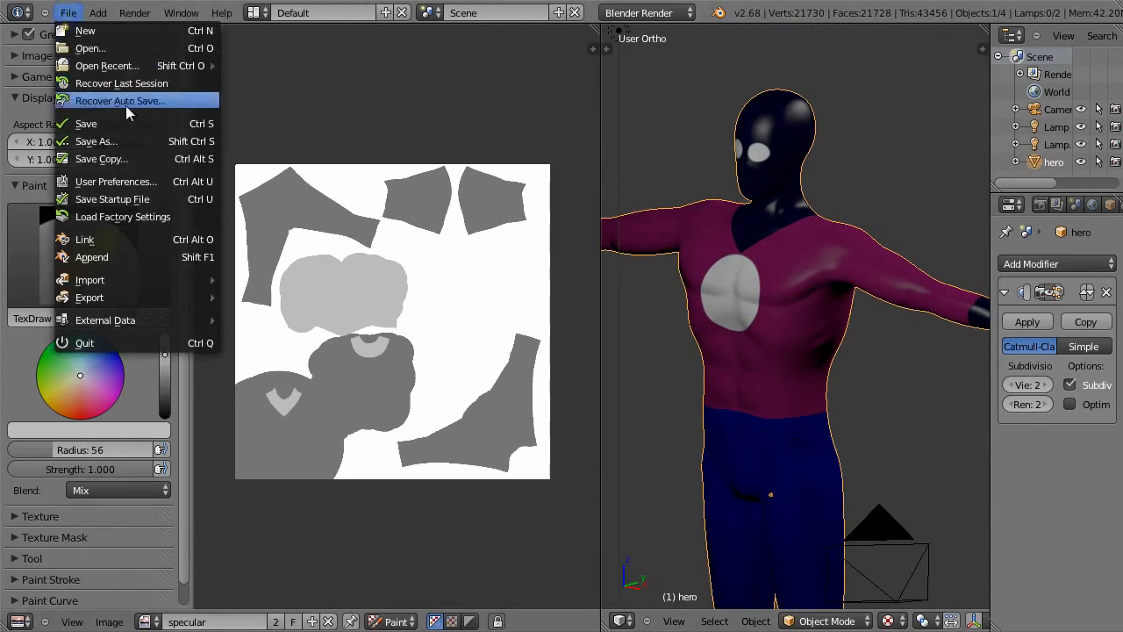
pyautogui.click(175, 136)
pyautogui.press('KP_Add')
pyautogui.click(1080, 57)
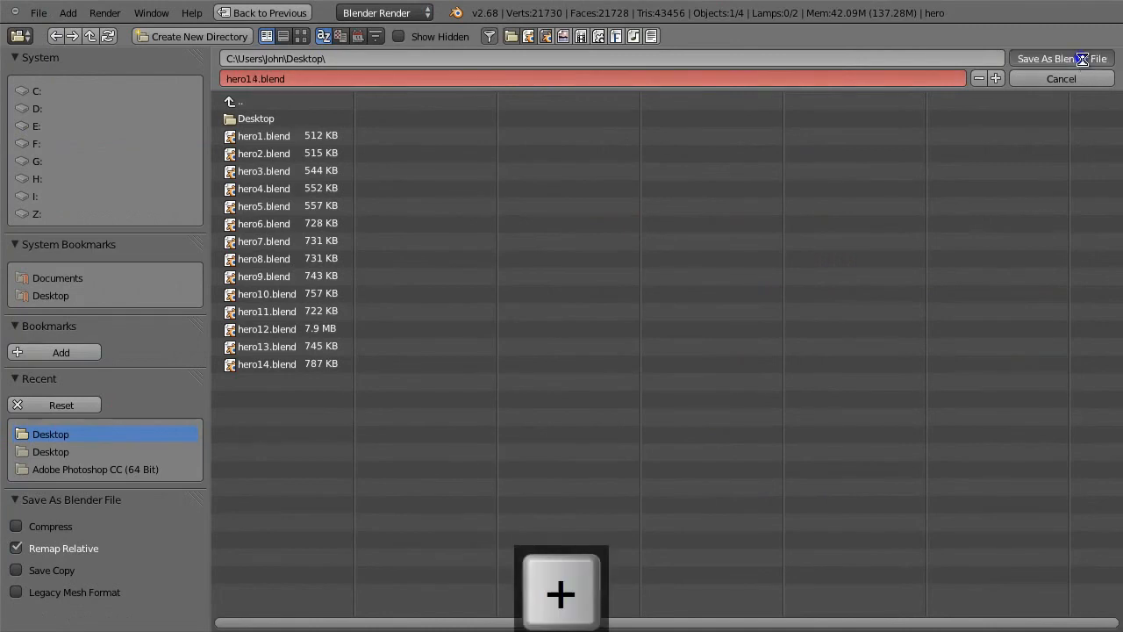